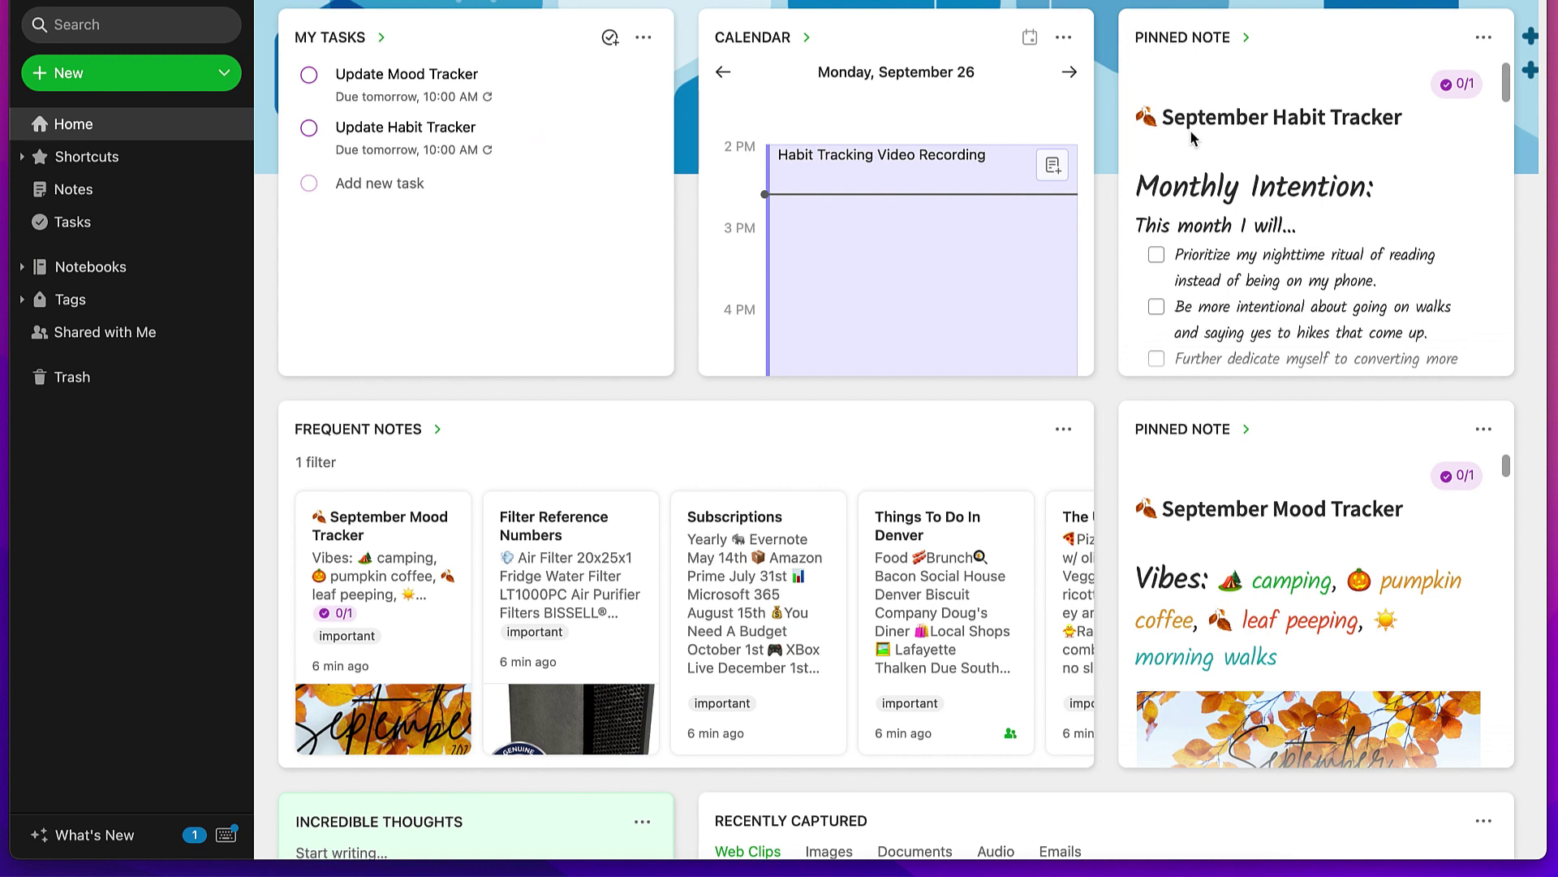
Open the pinned September Habit Tracker note and place the caret along its Monthly Intention lines.
click(1246, 38)
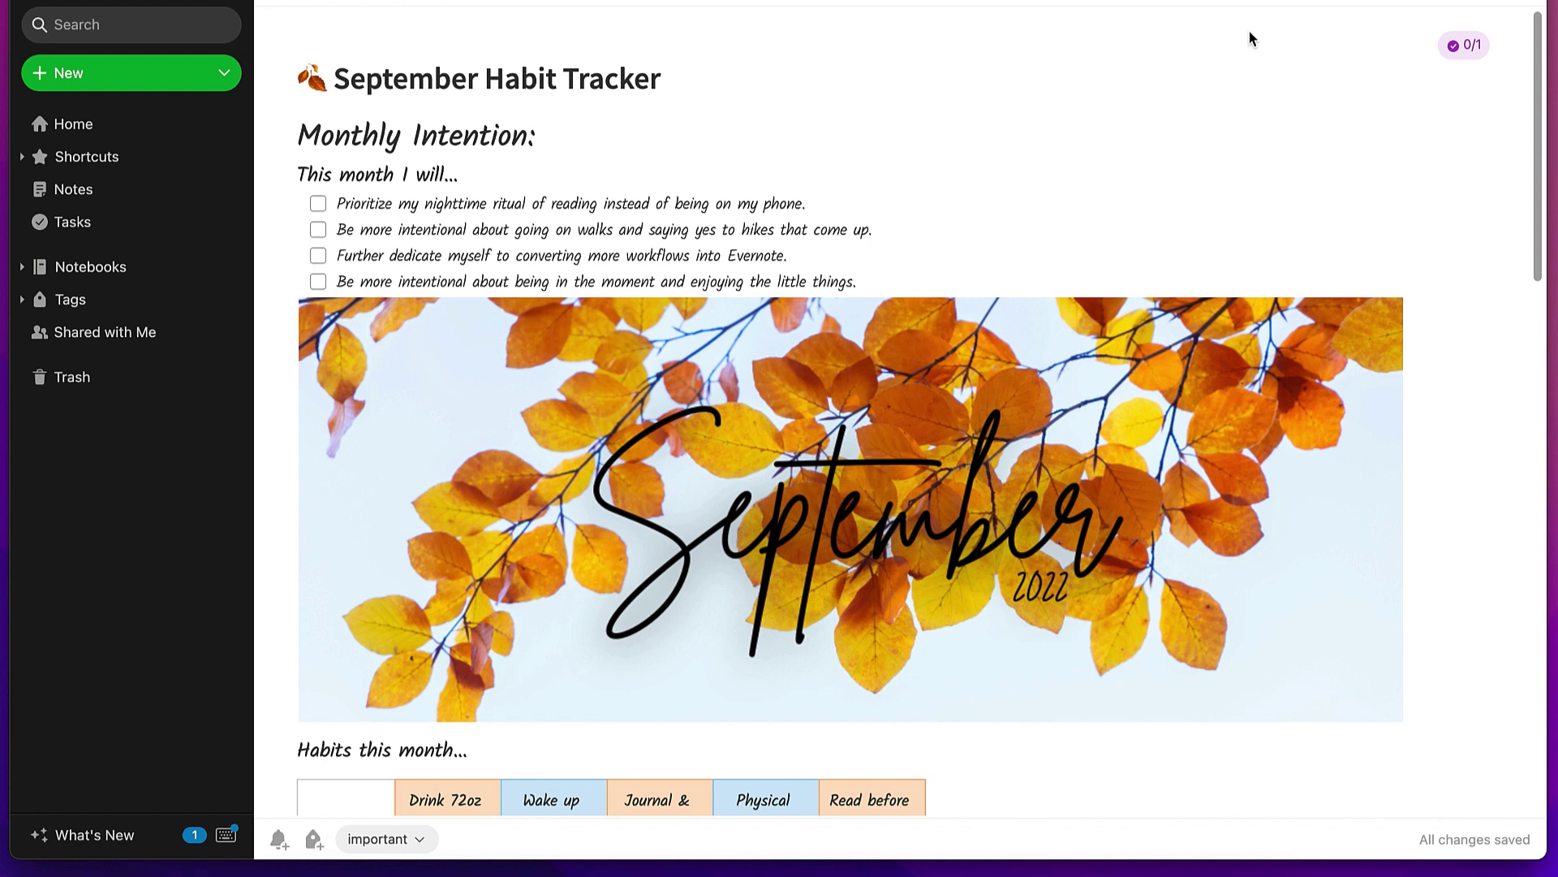
double_click(487, 140)
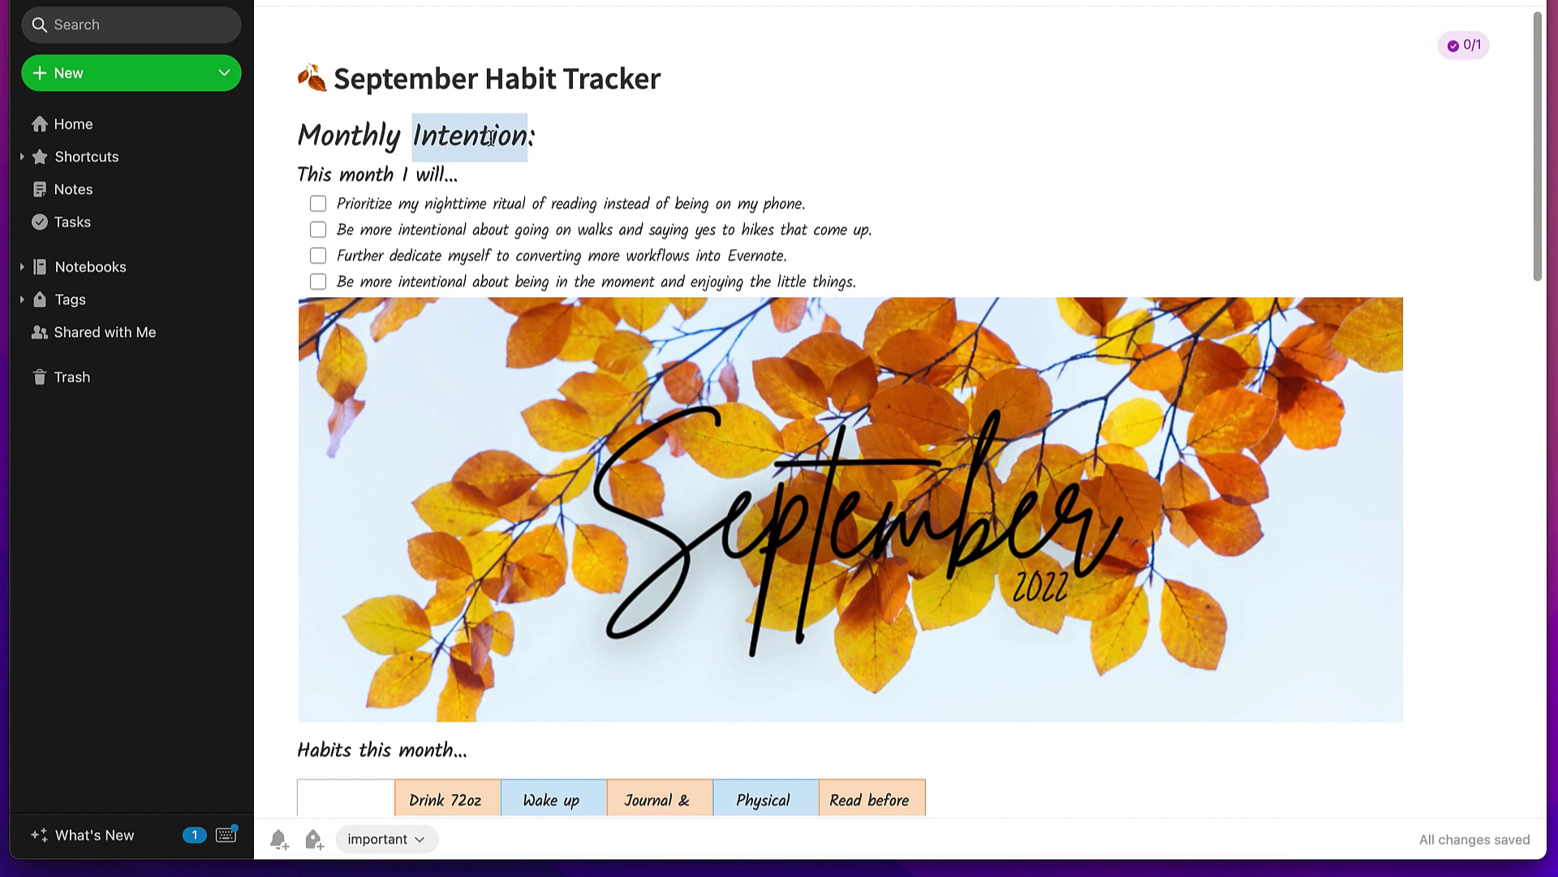
click(569, 145)
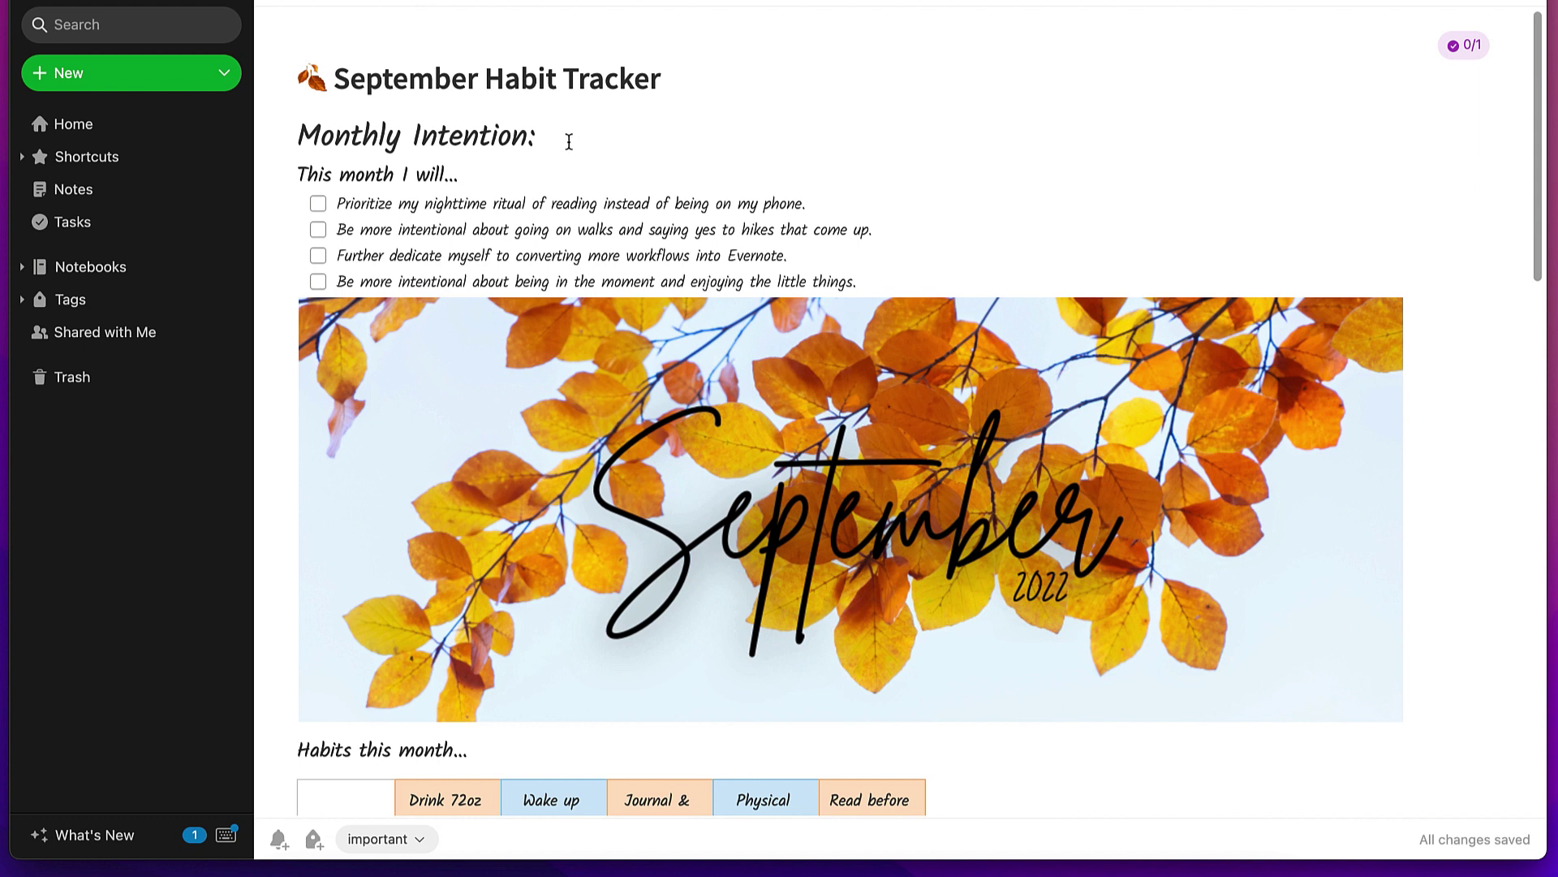
click(857, 205)
click(889, 231)
click(825, 254)
scroll(824, 254, down, 5)
scroll(825, 254, up, 5)
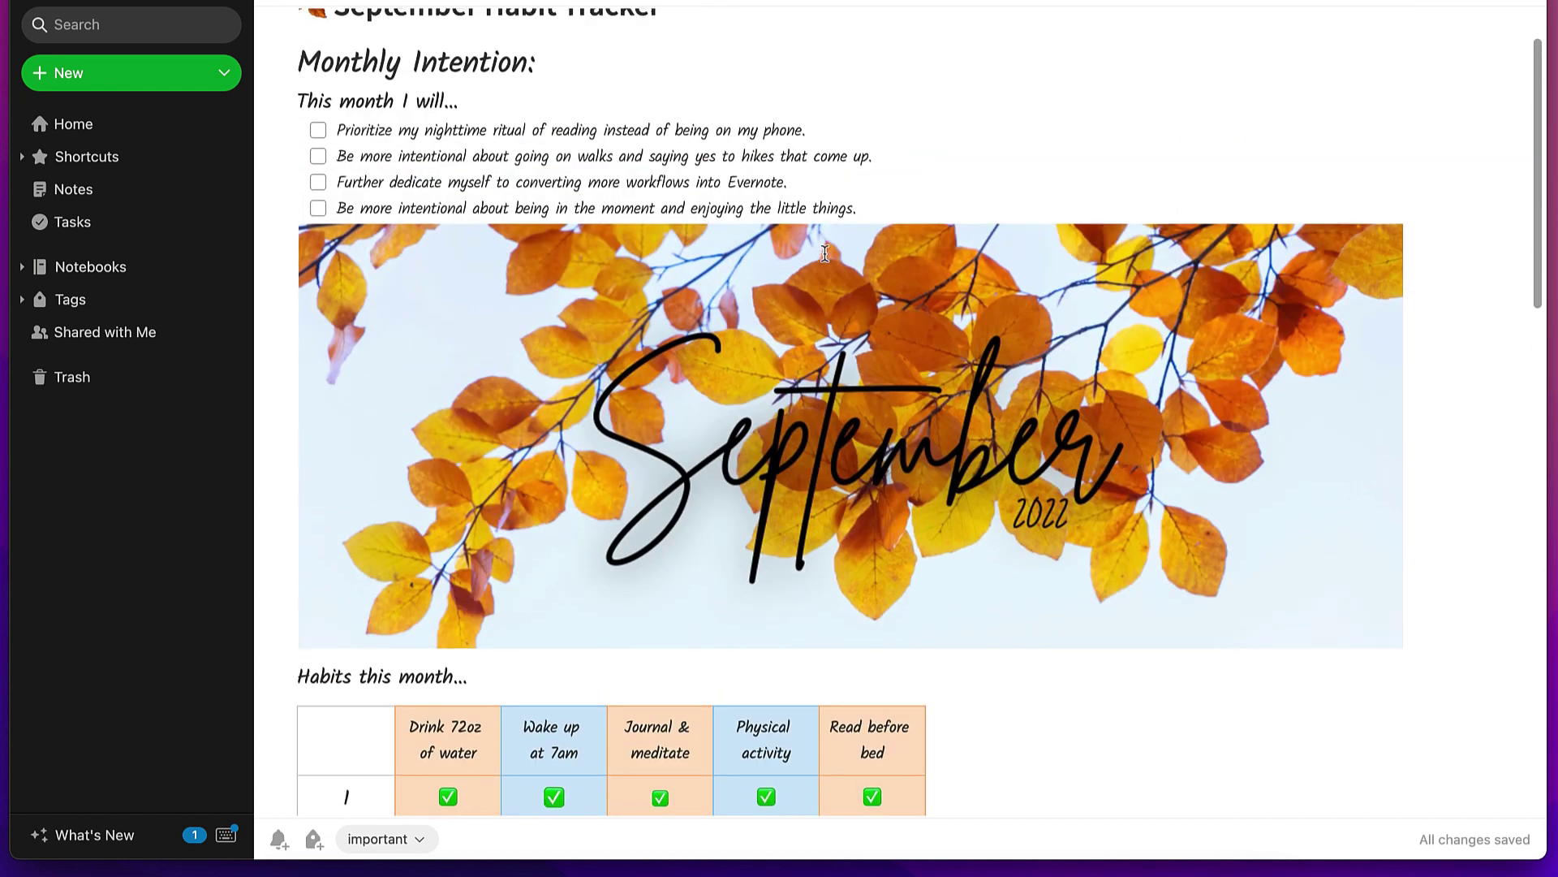
scroll(825, 254, up, 1)
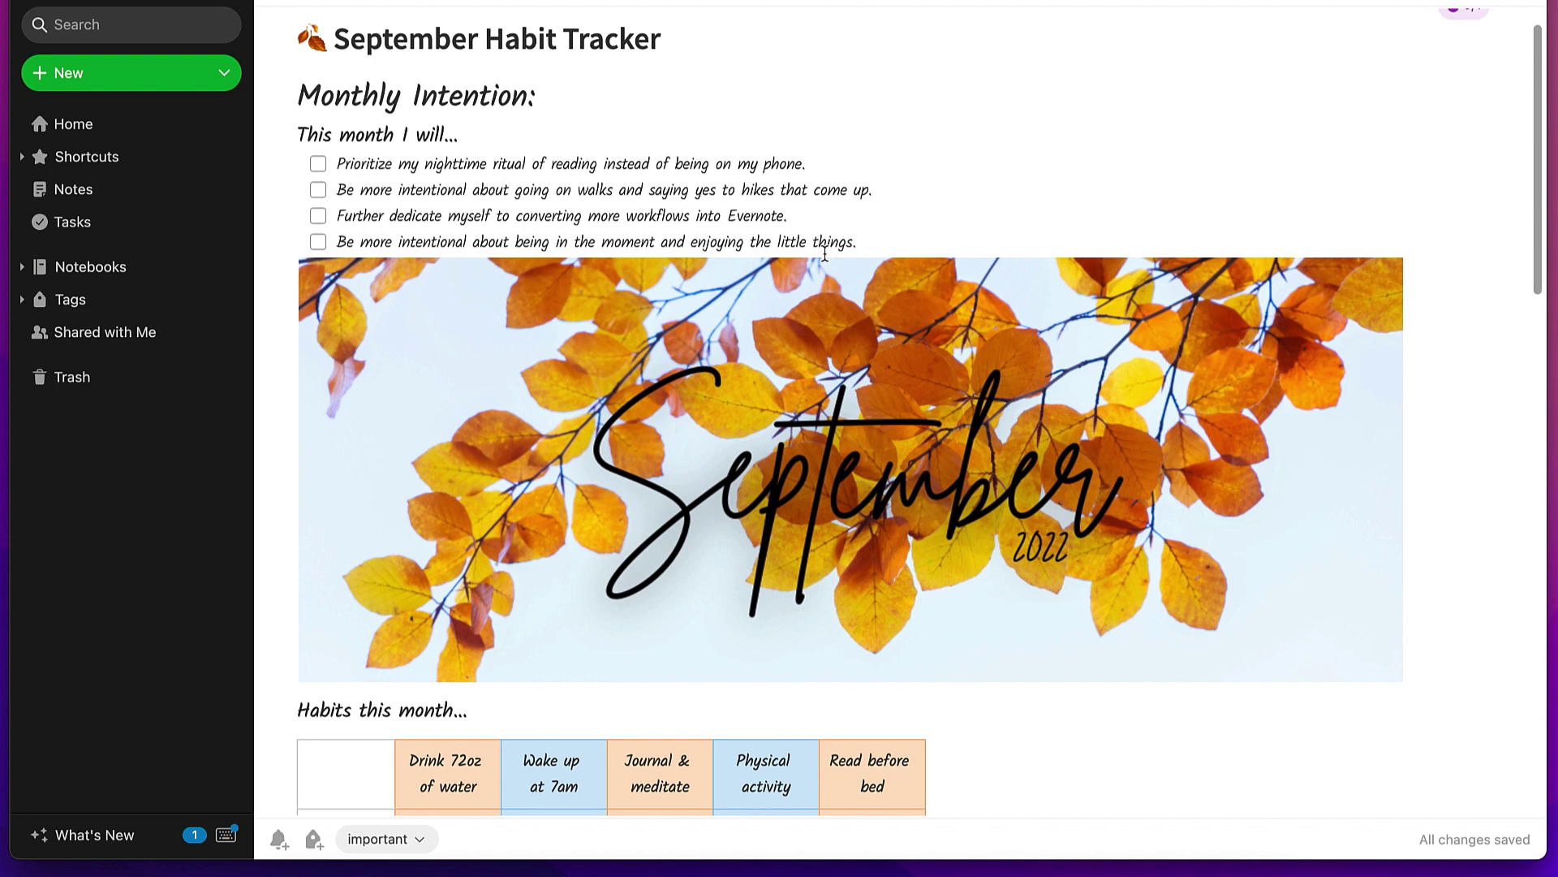
scroll(279, 454, down, 3)
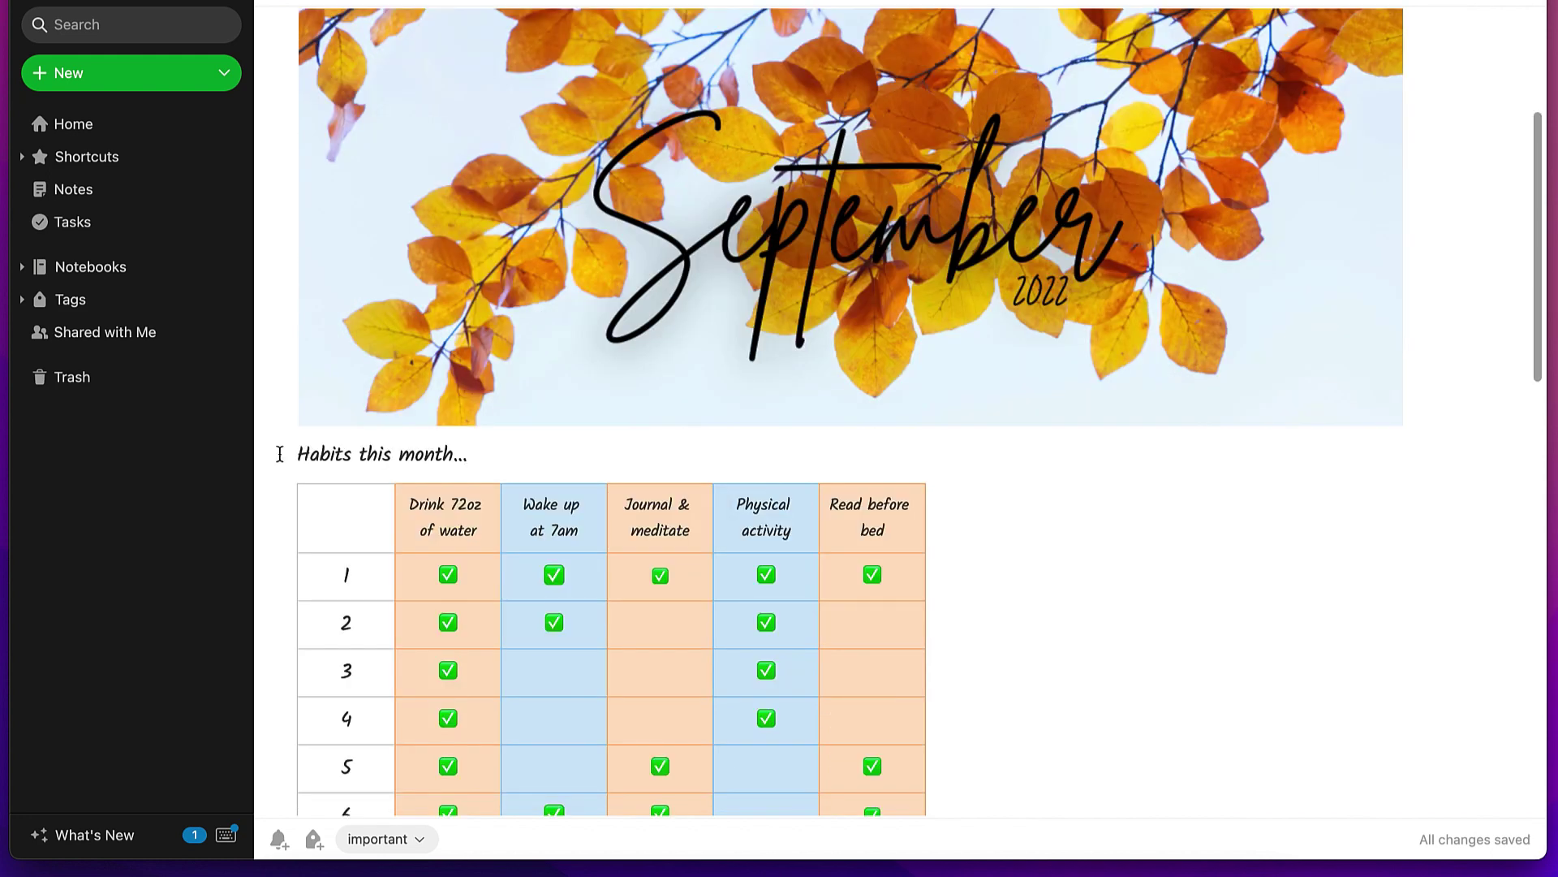
scroll(964, 487, down, 2)
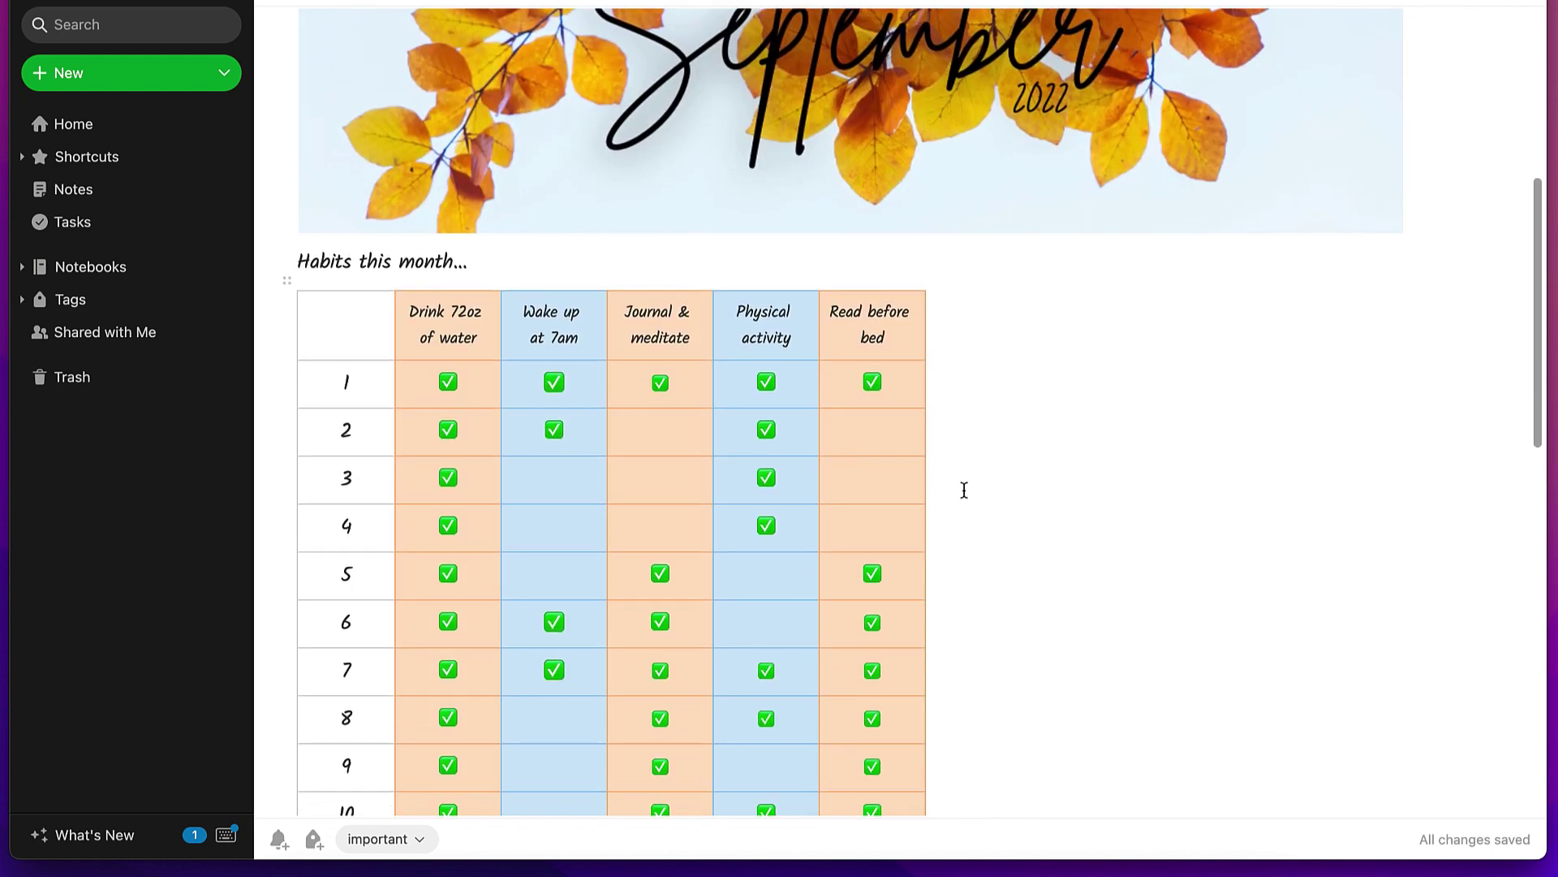
scroll(963, 487, up, 1)
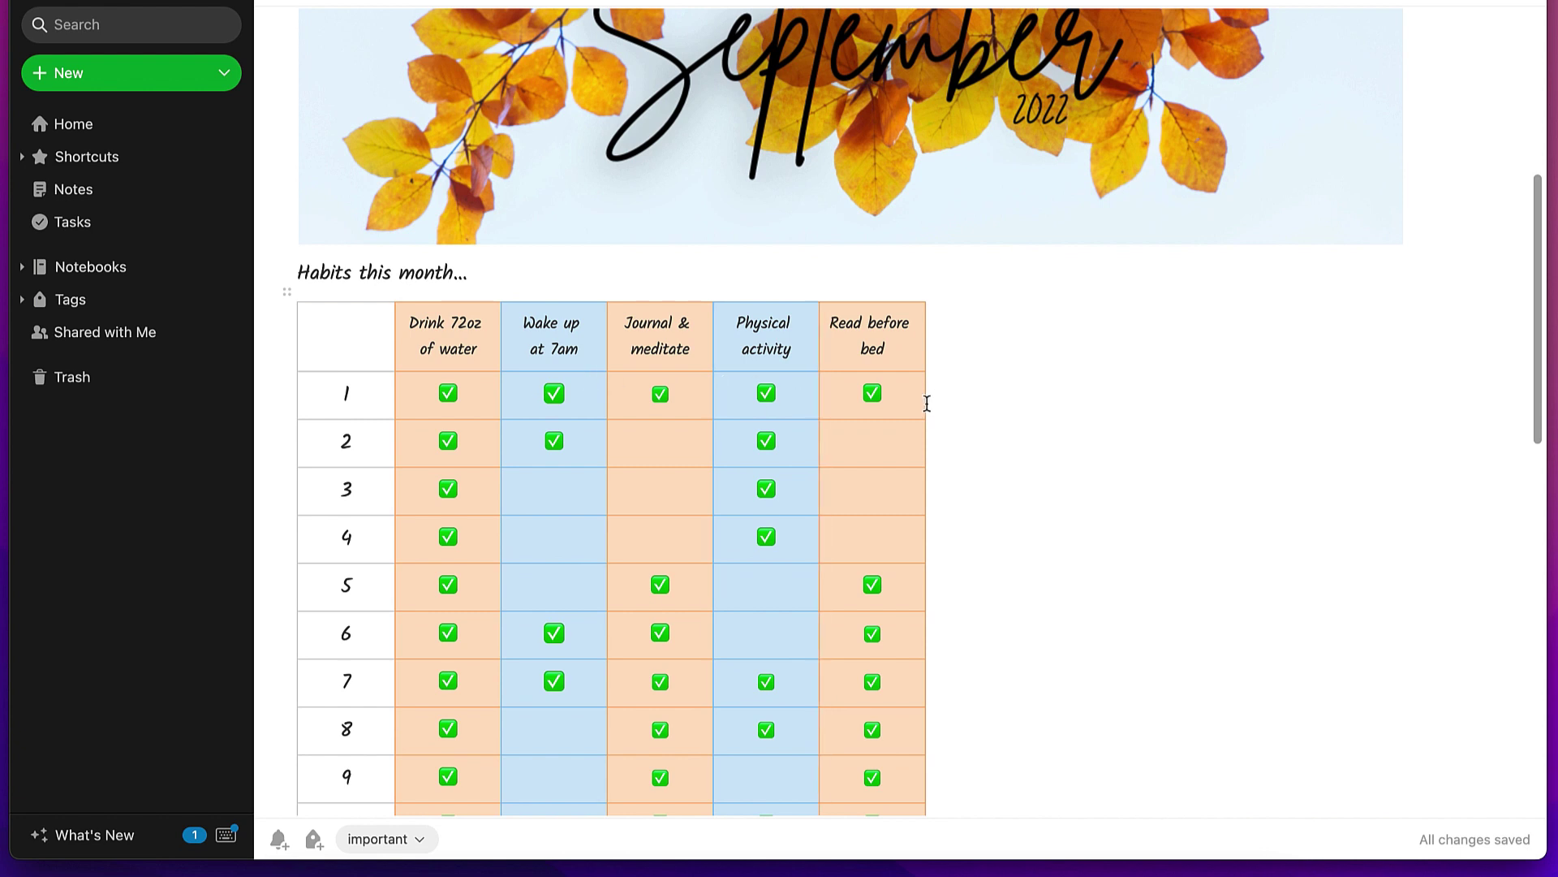
scroll(873, 457, down, 1)
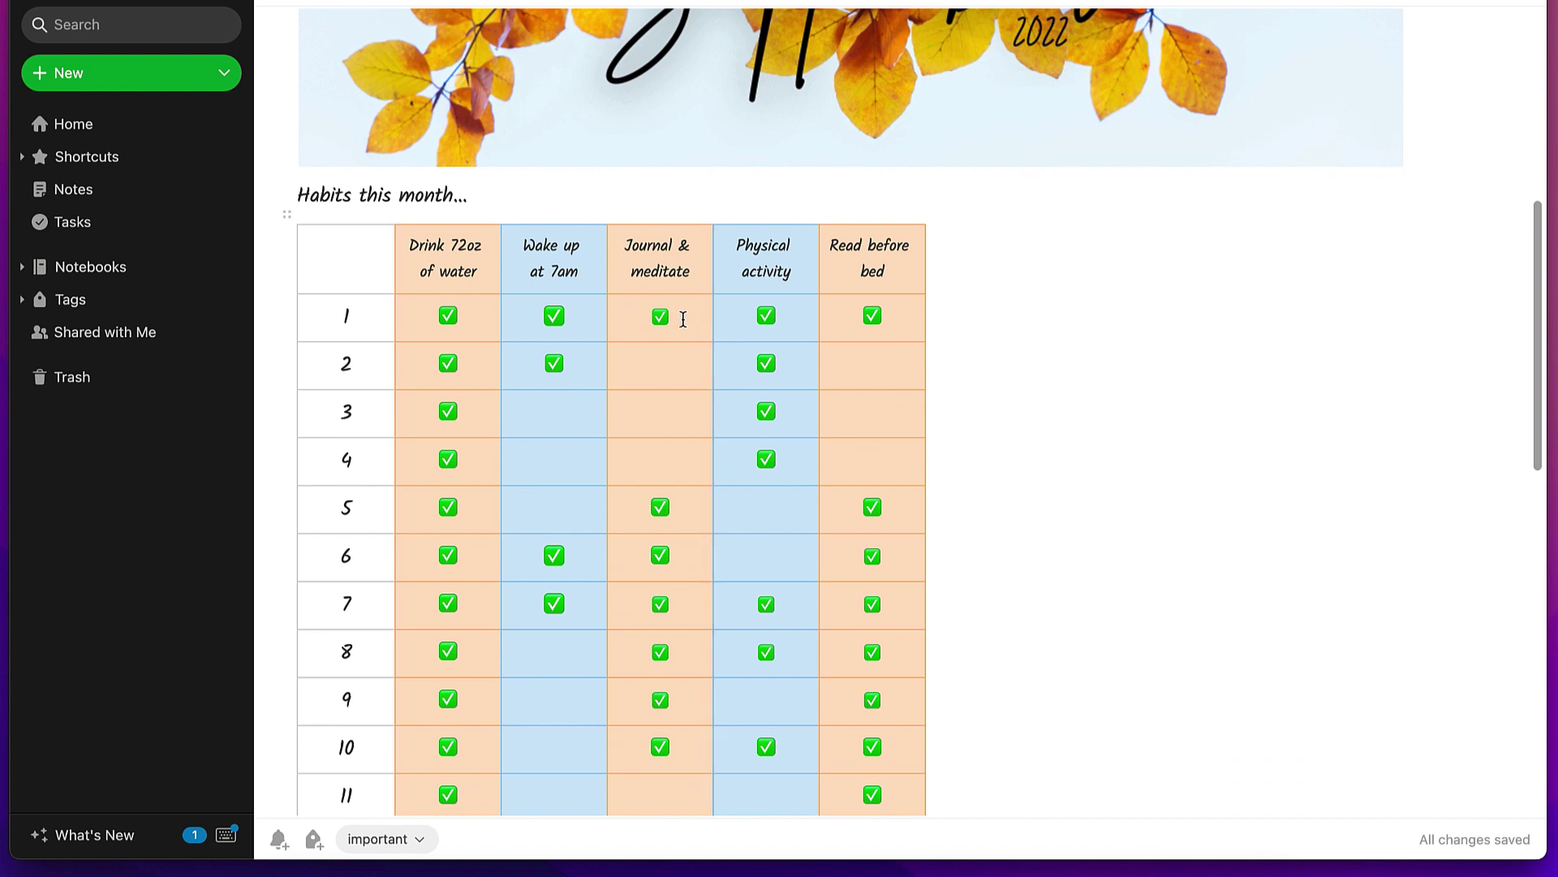
Insert a ✅ emoji into day 2's Journal & meditate cell.
click(649, 319)
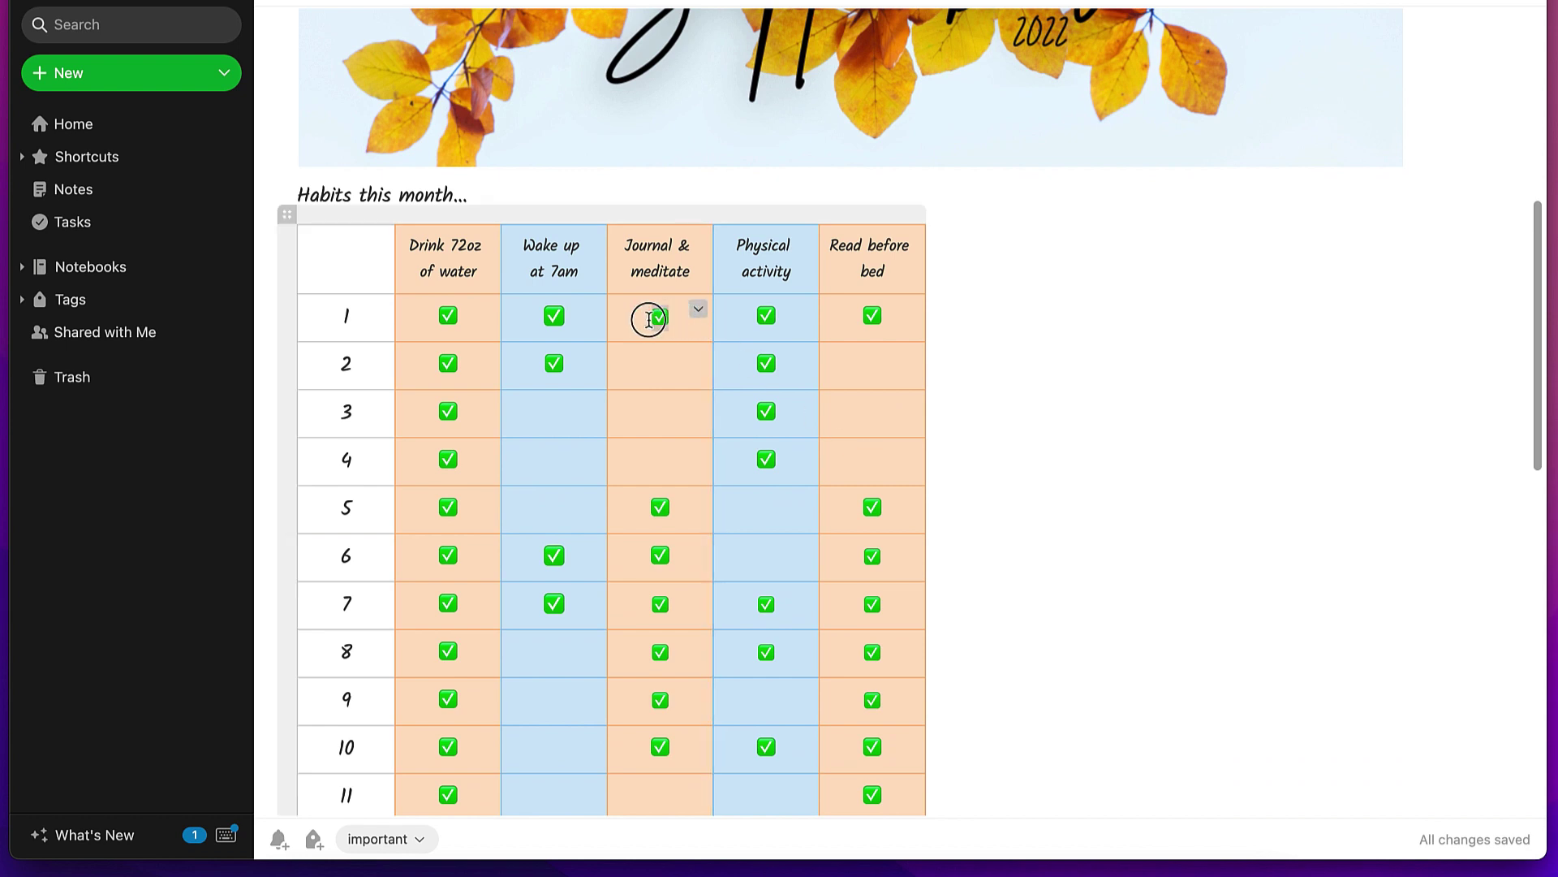
click(651, 366)
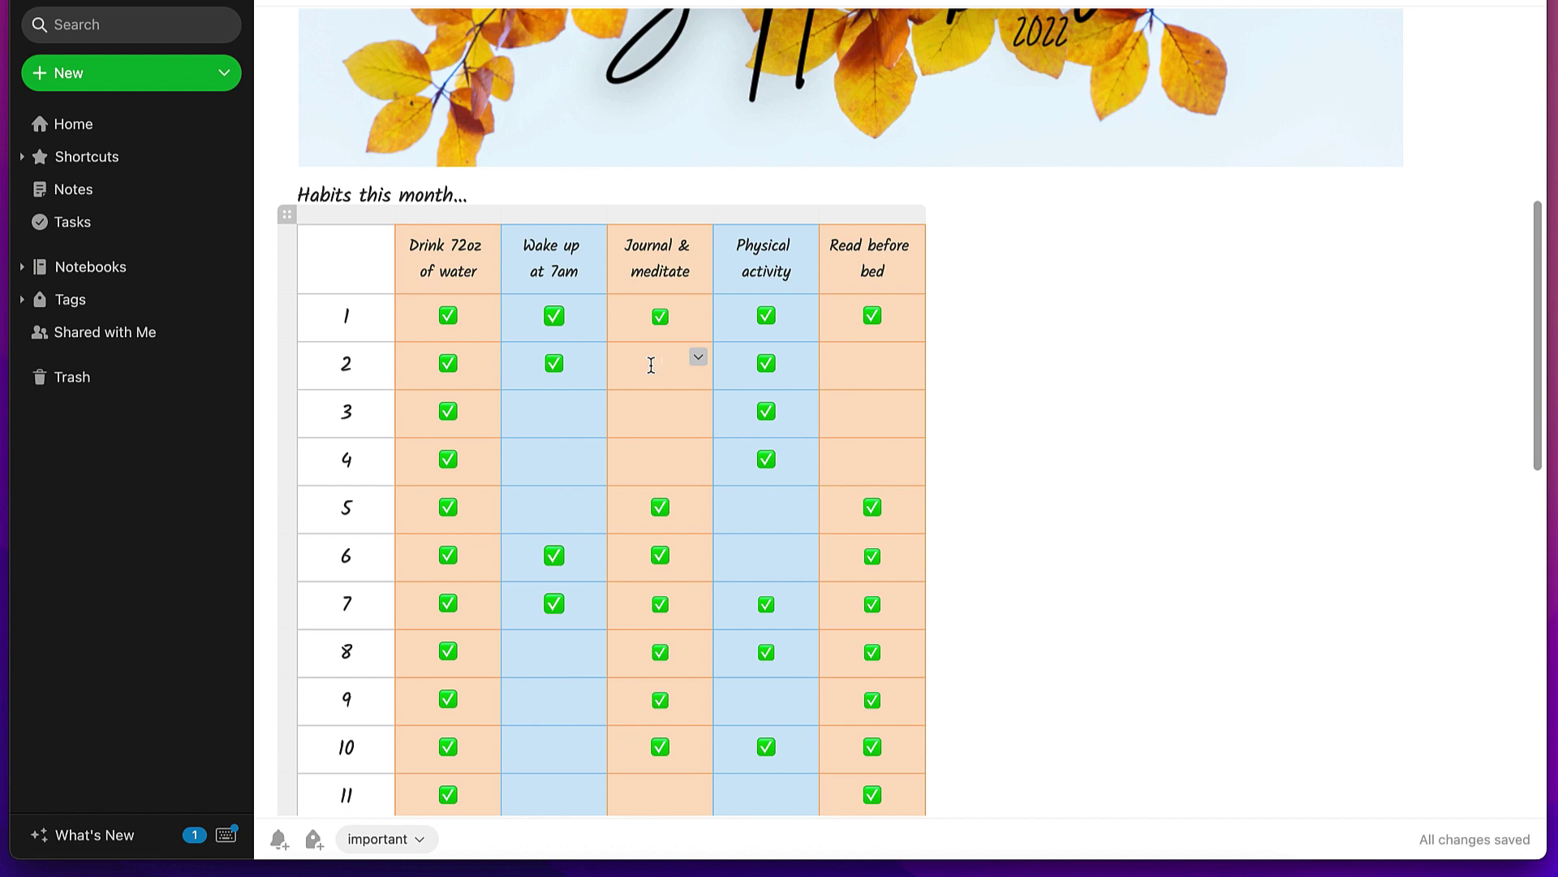
key(ctrl+super+space)
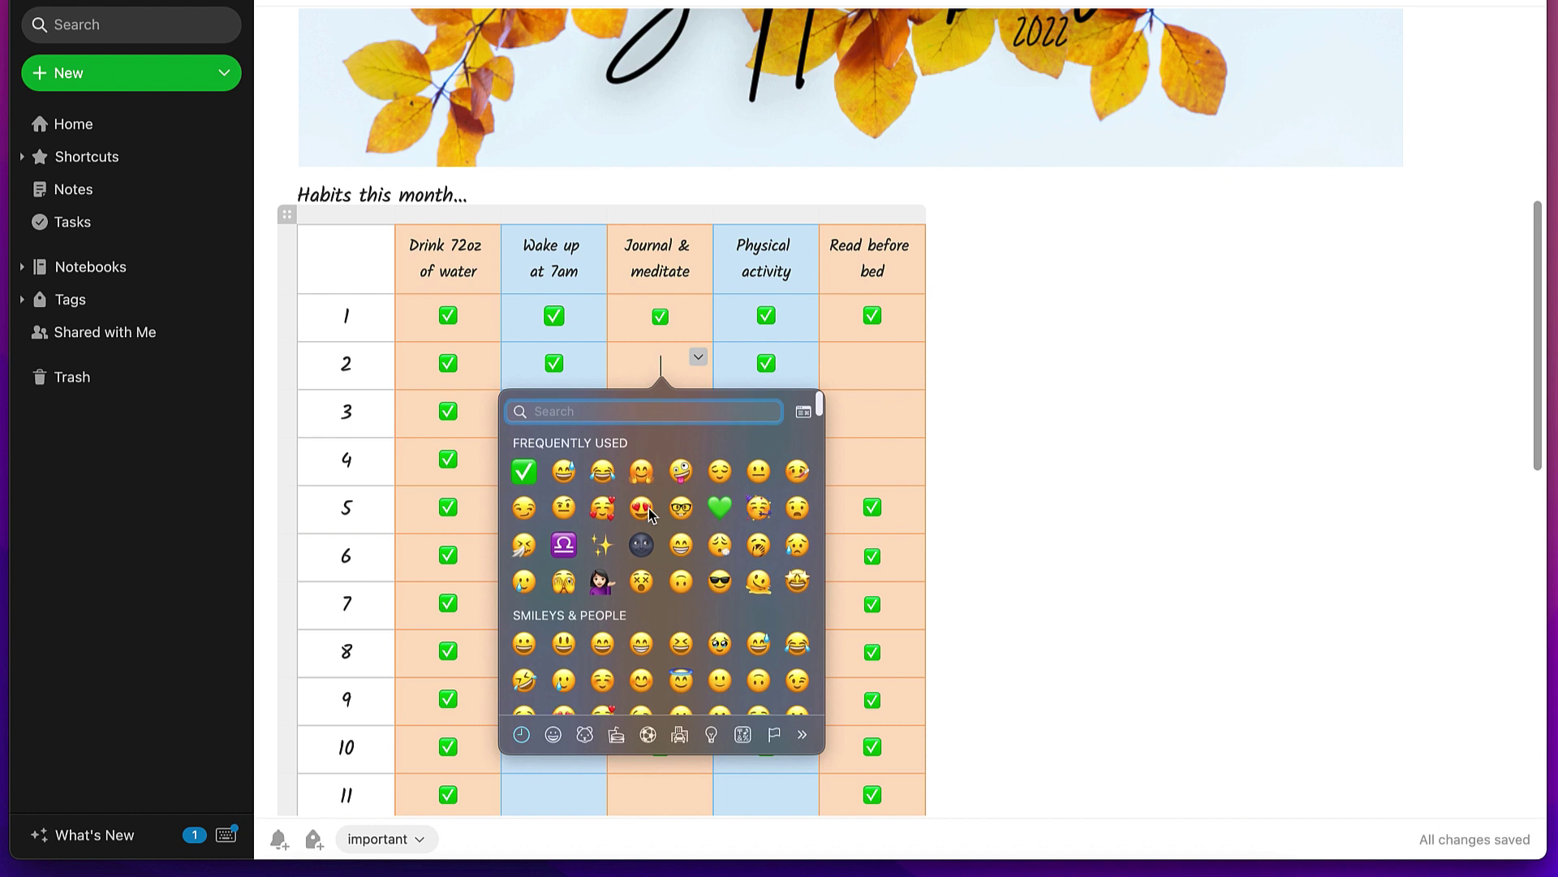
click(523, 471)
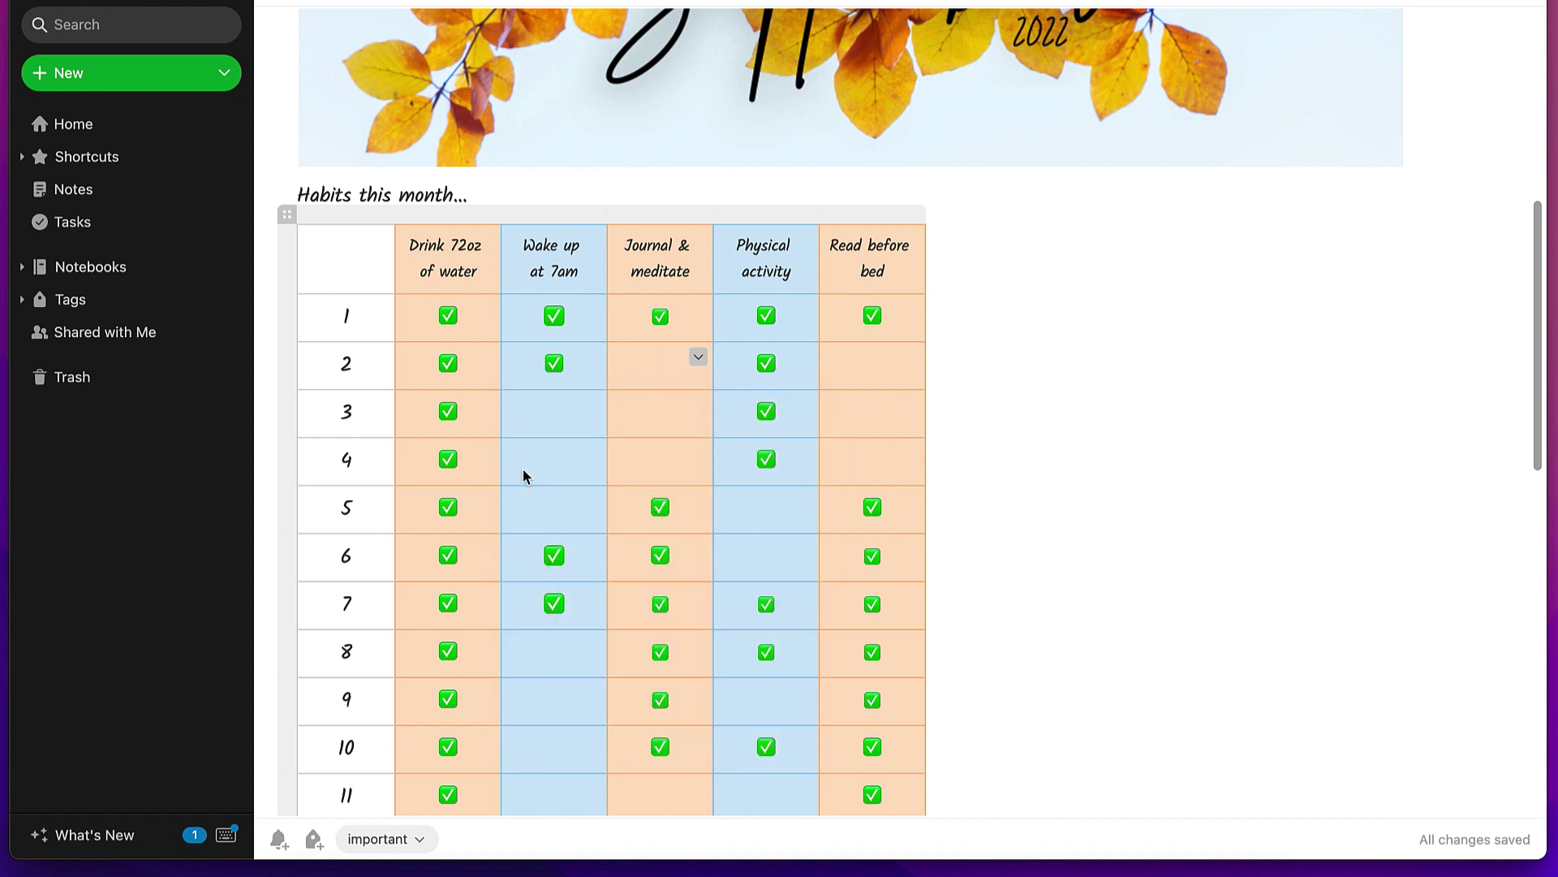
Remove the stray empty checkbox accidentally added to day 3's Wake up cell.
click(554, 414)
text(/)
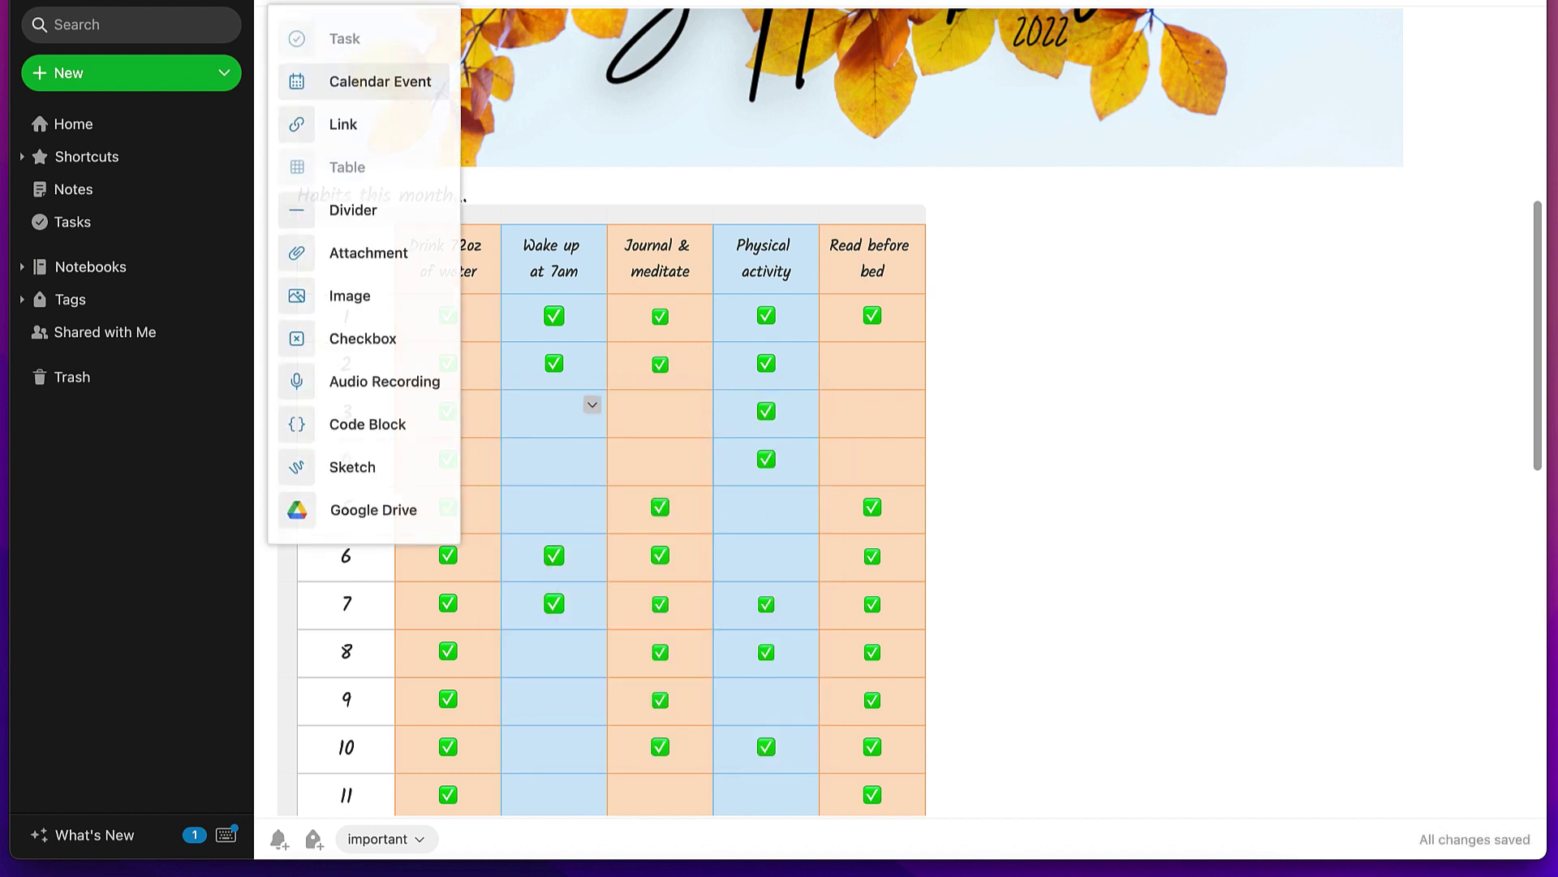
click(363, 331)
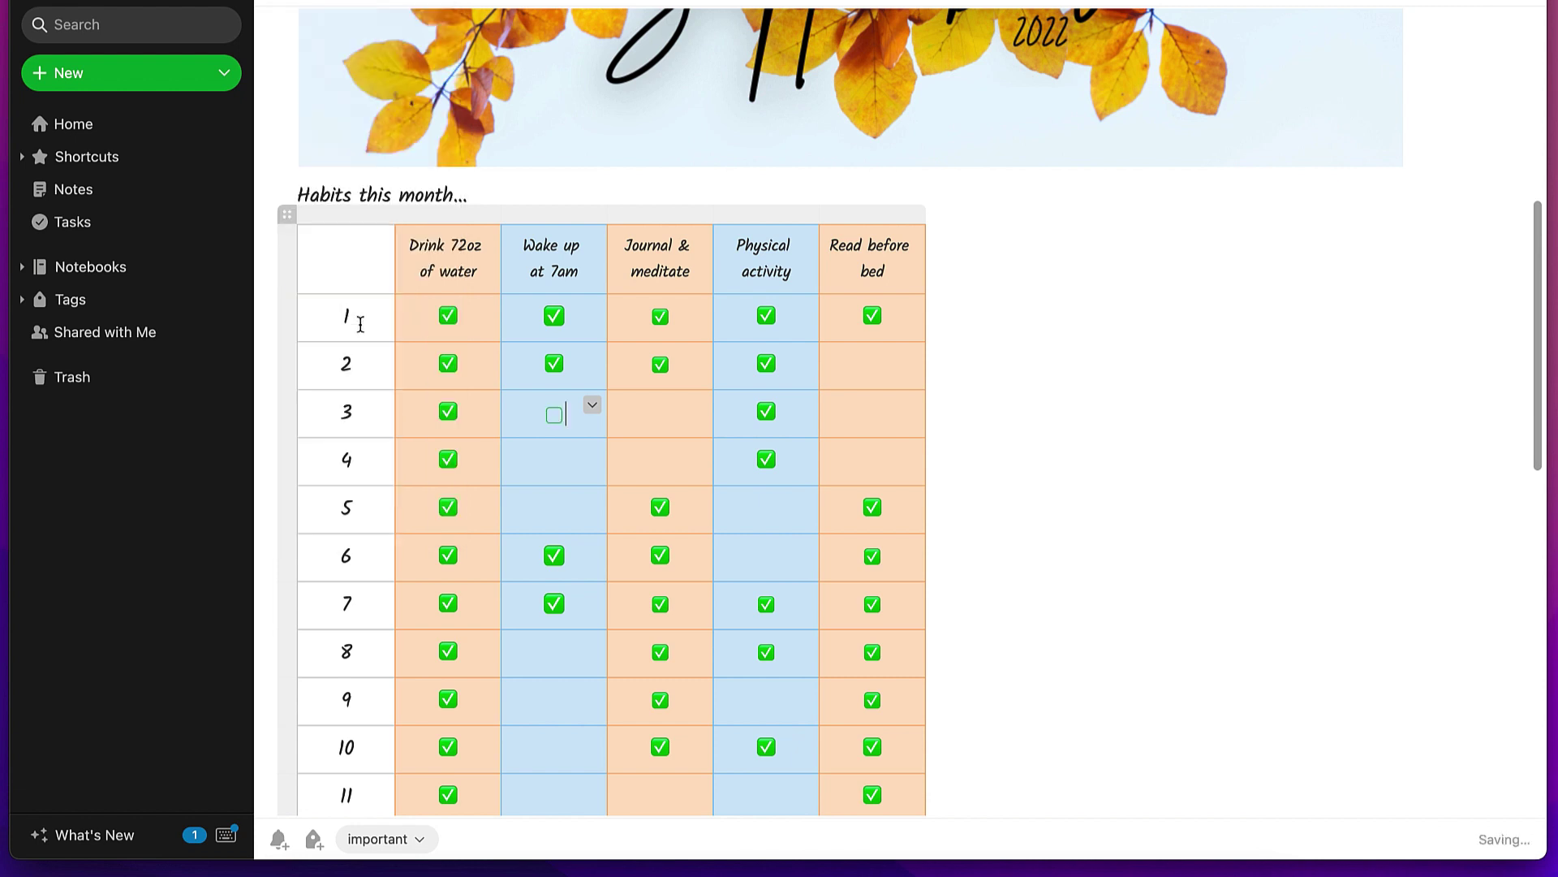
click(564, 461)
click(577, 413)
key(BackSpace)
scroll(549, 462, down, 5)
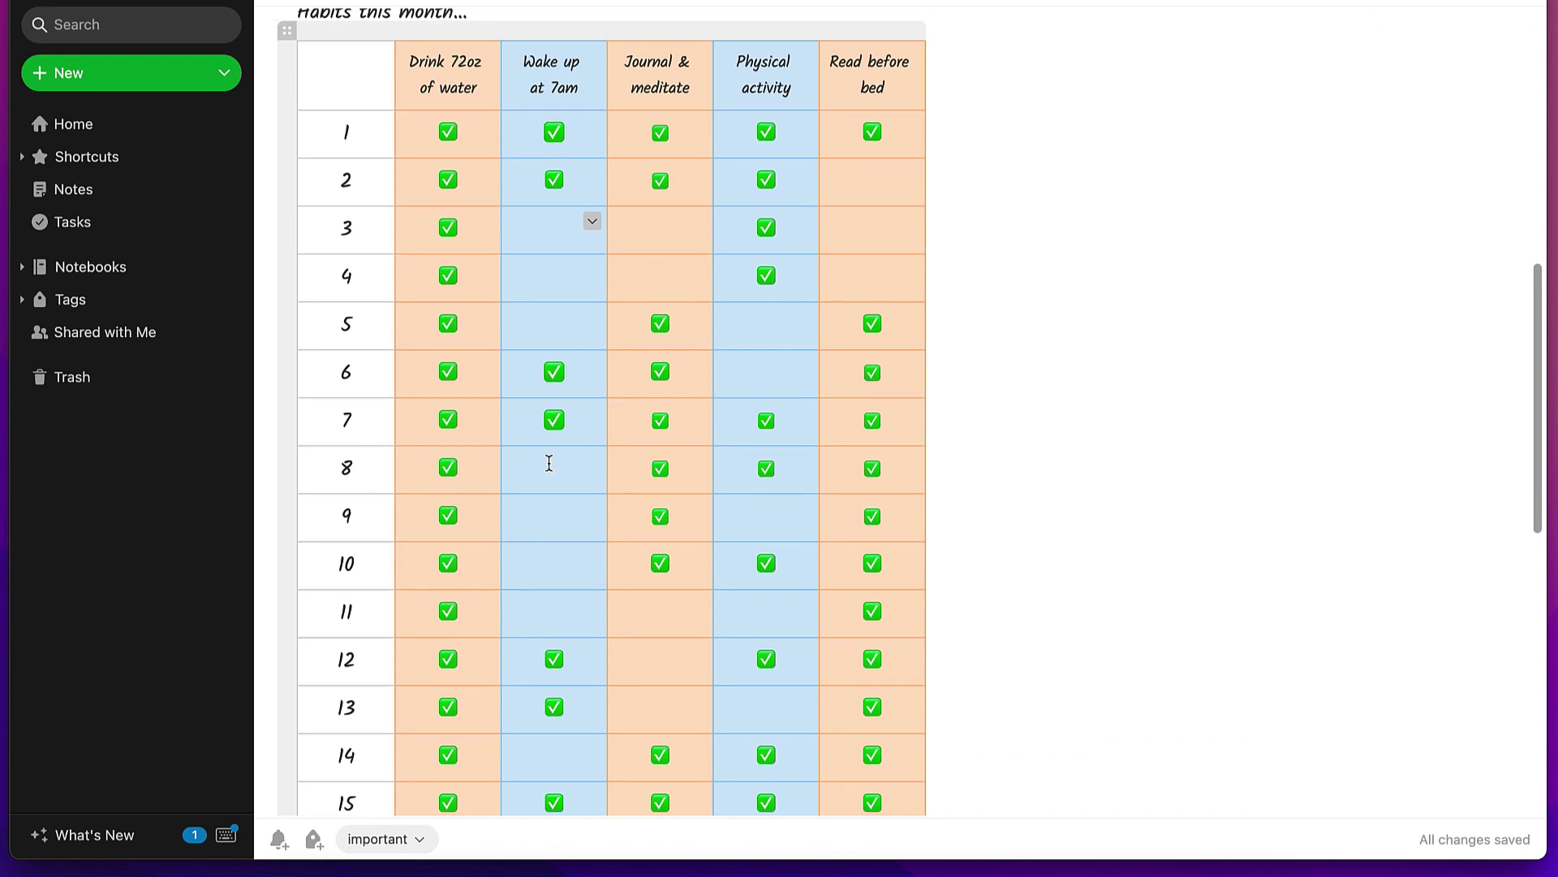
scroll(550, 462, up, 1)
scroll(550, 463, down, 5)
scroll(550, 463, down, 15)
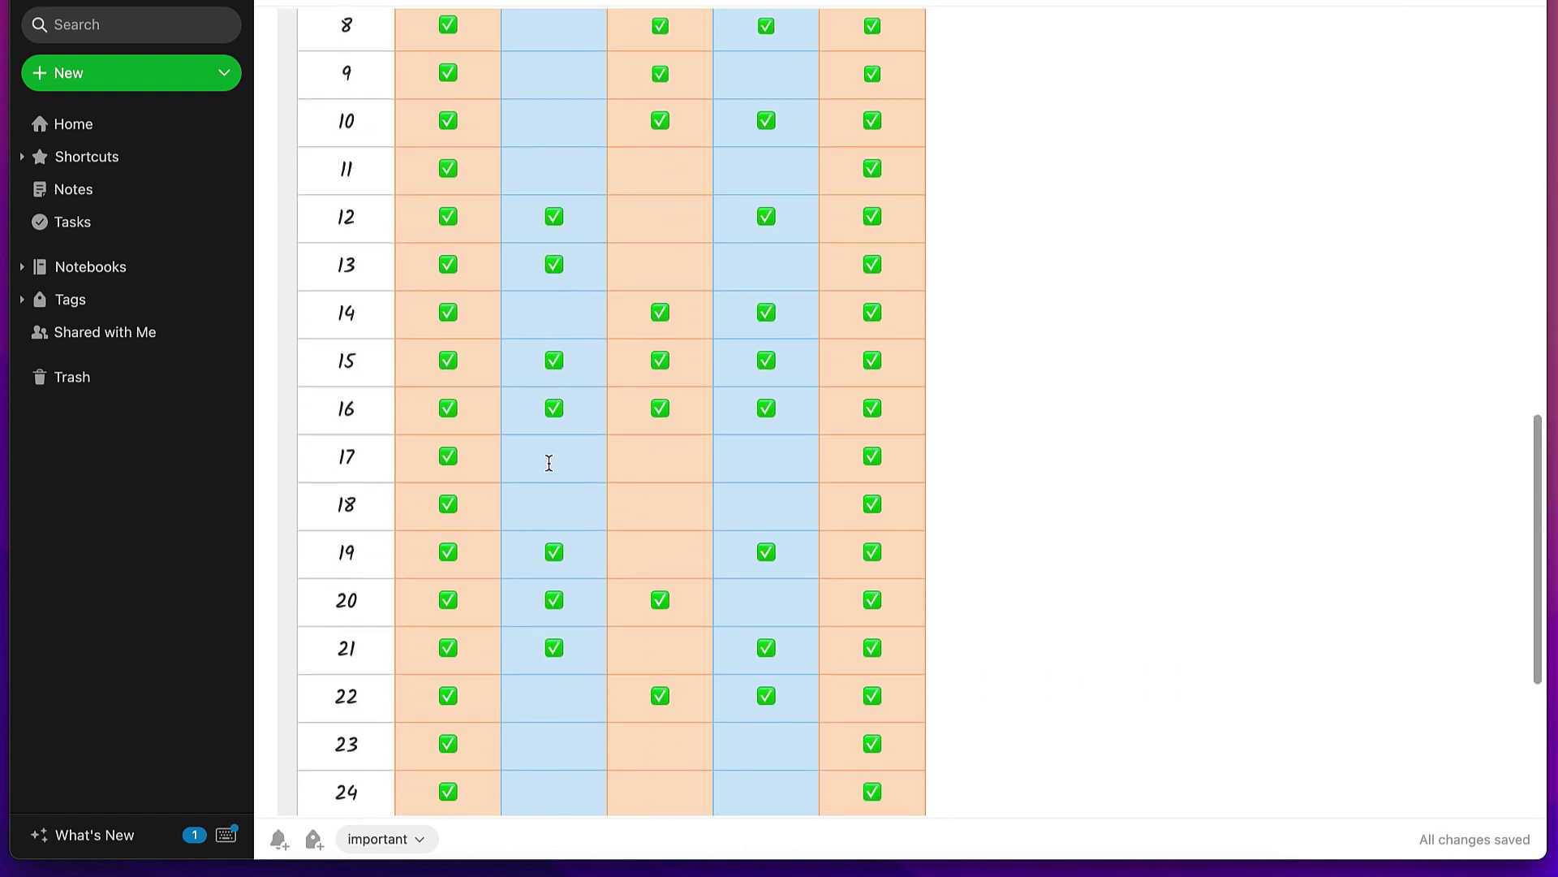
scroll(549, 463, up, 11)
scroll(549, 463, up, 8)
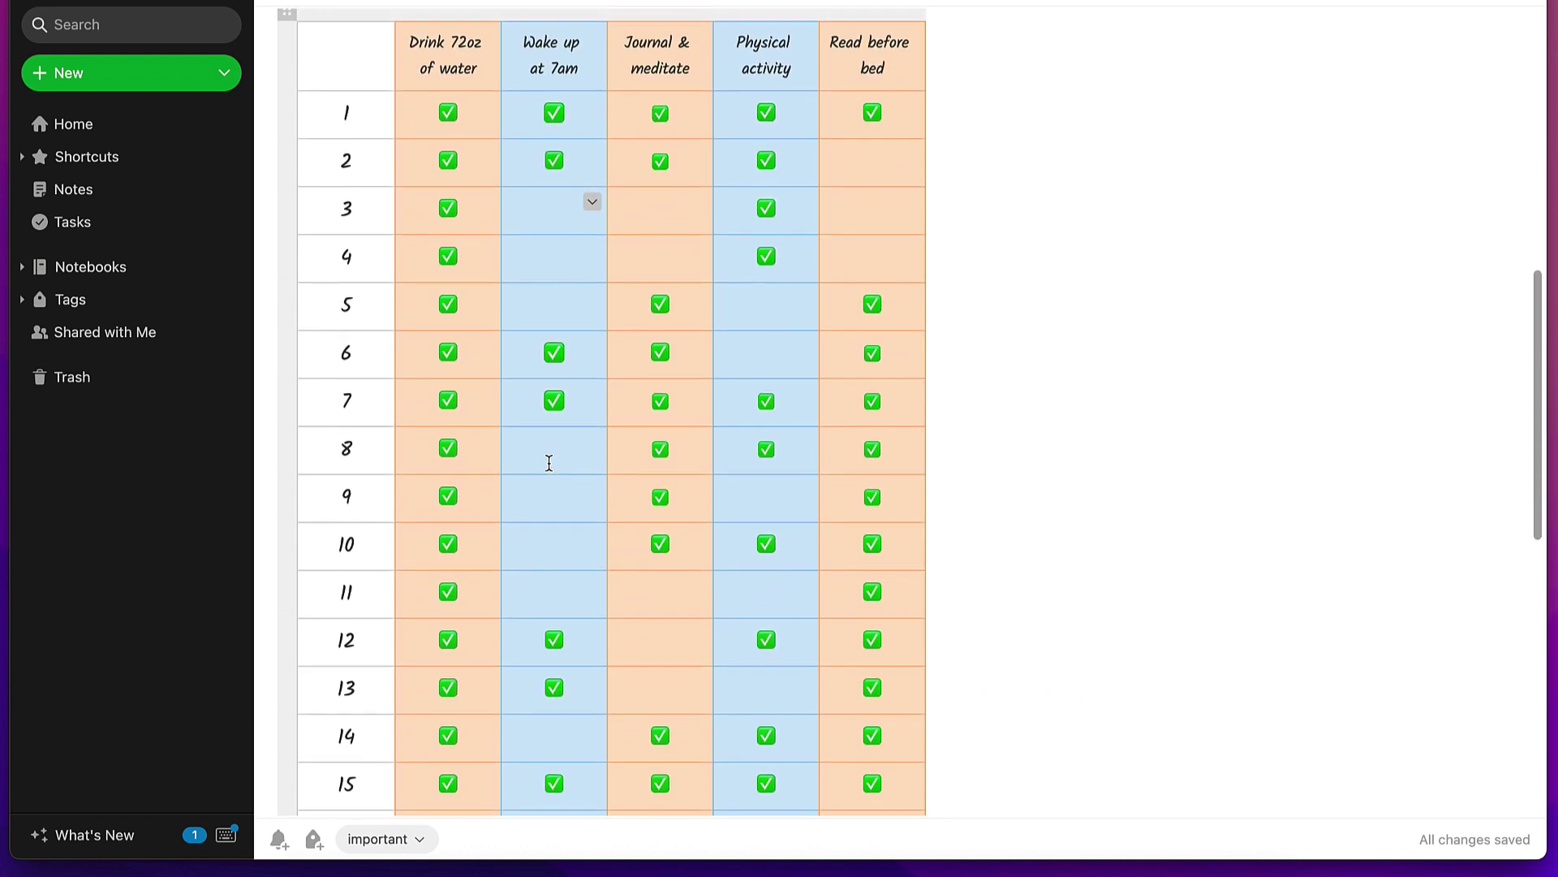
scroll(550, 463, up, 2)
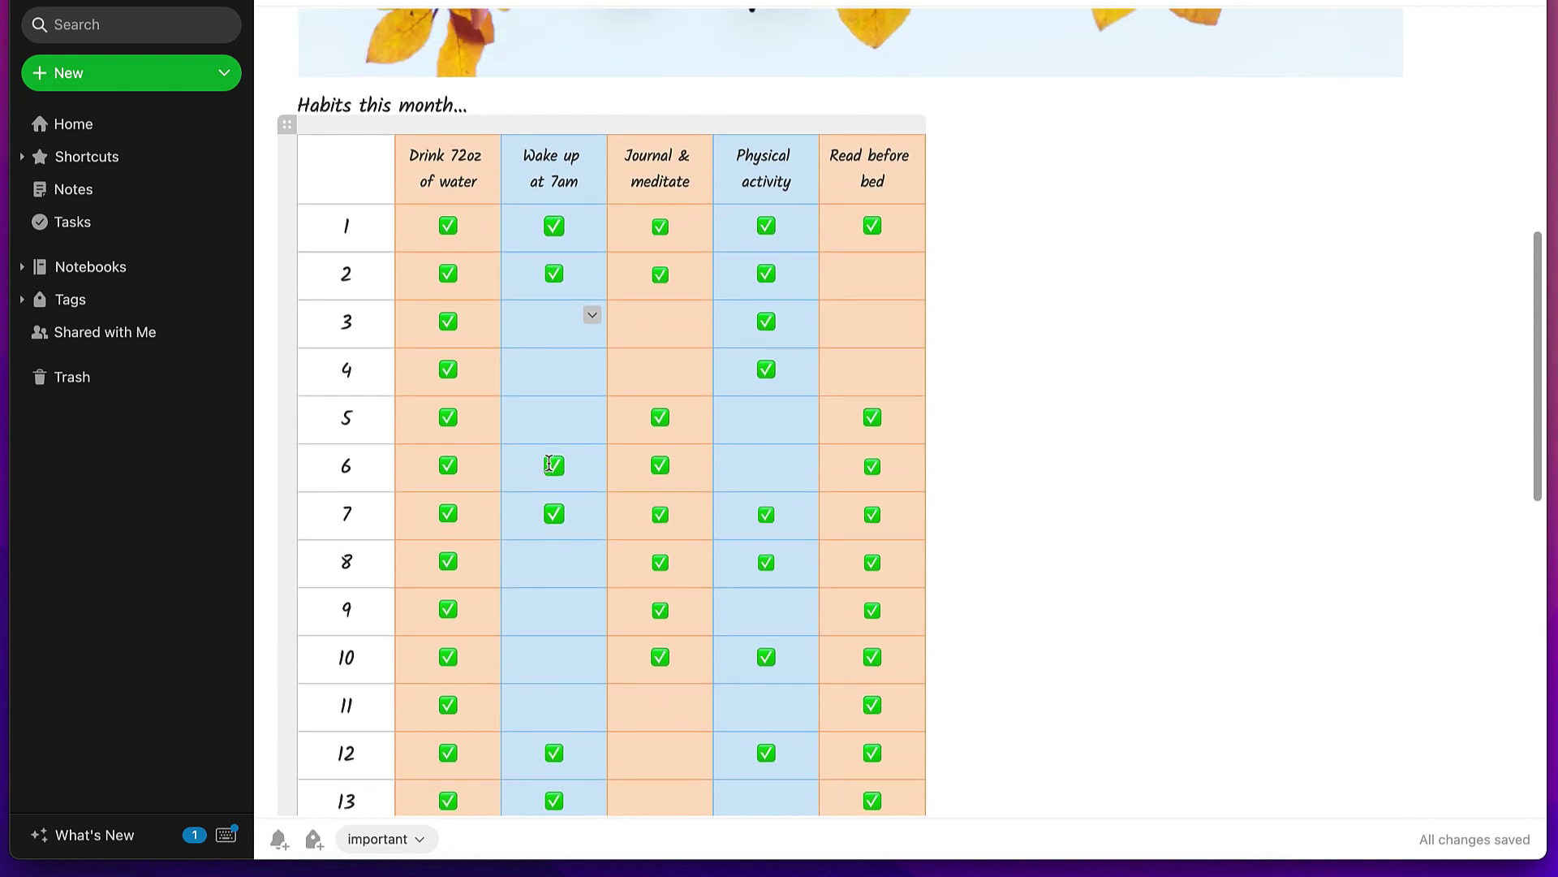
scroll(550, 463, down, 9)
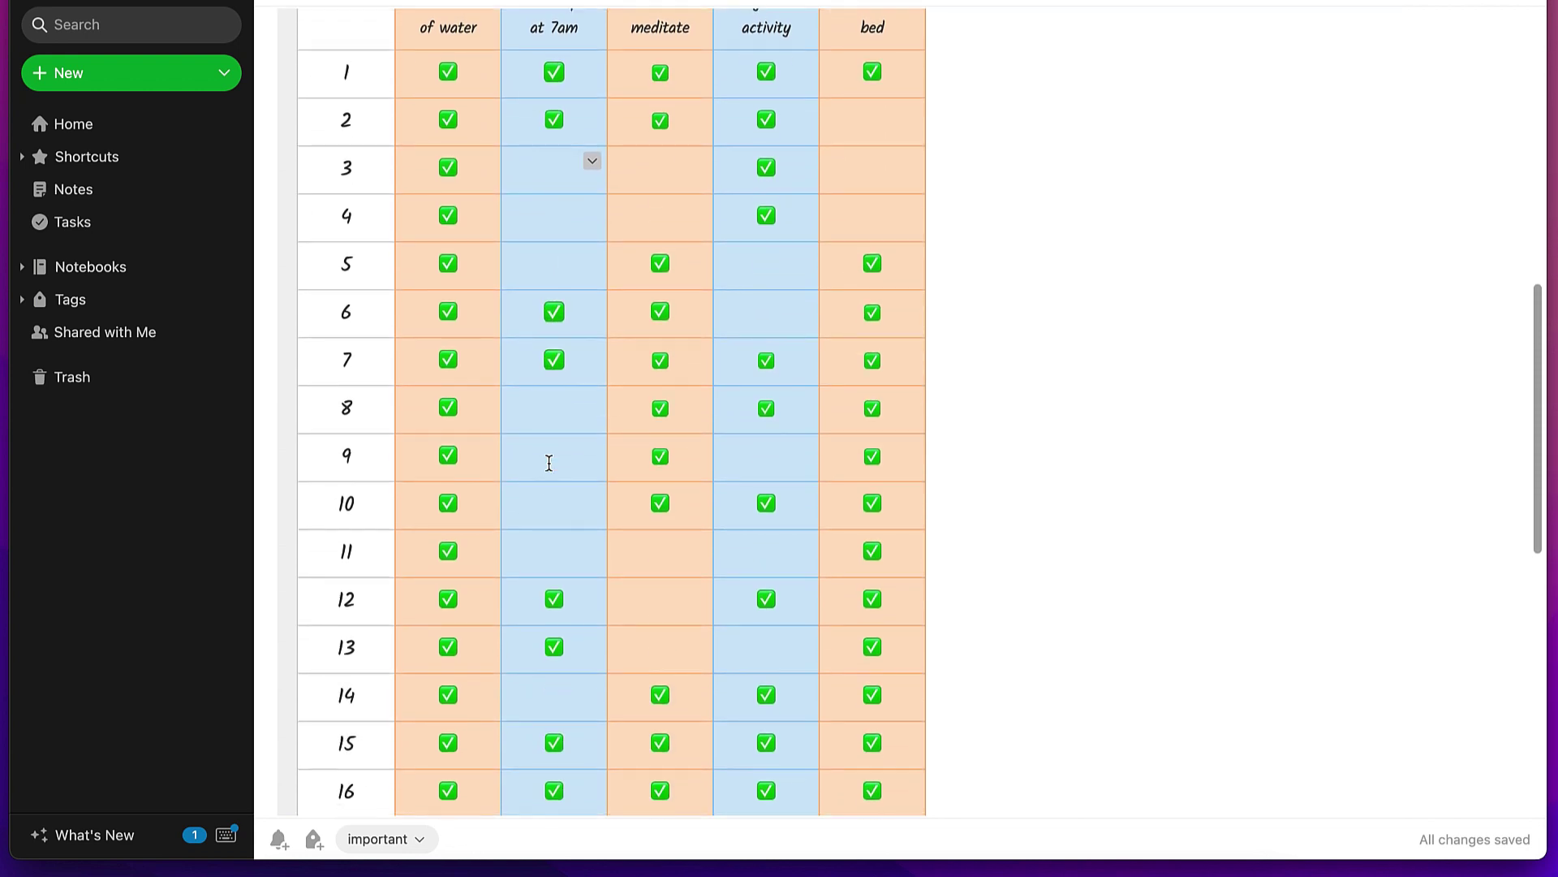
scroll(549, 462, down, 12)
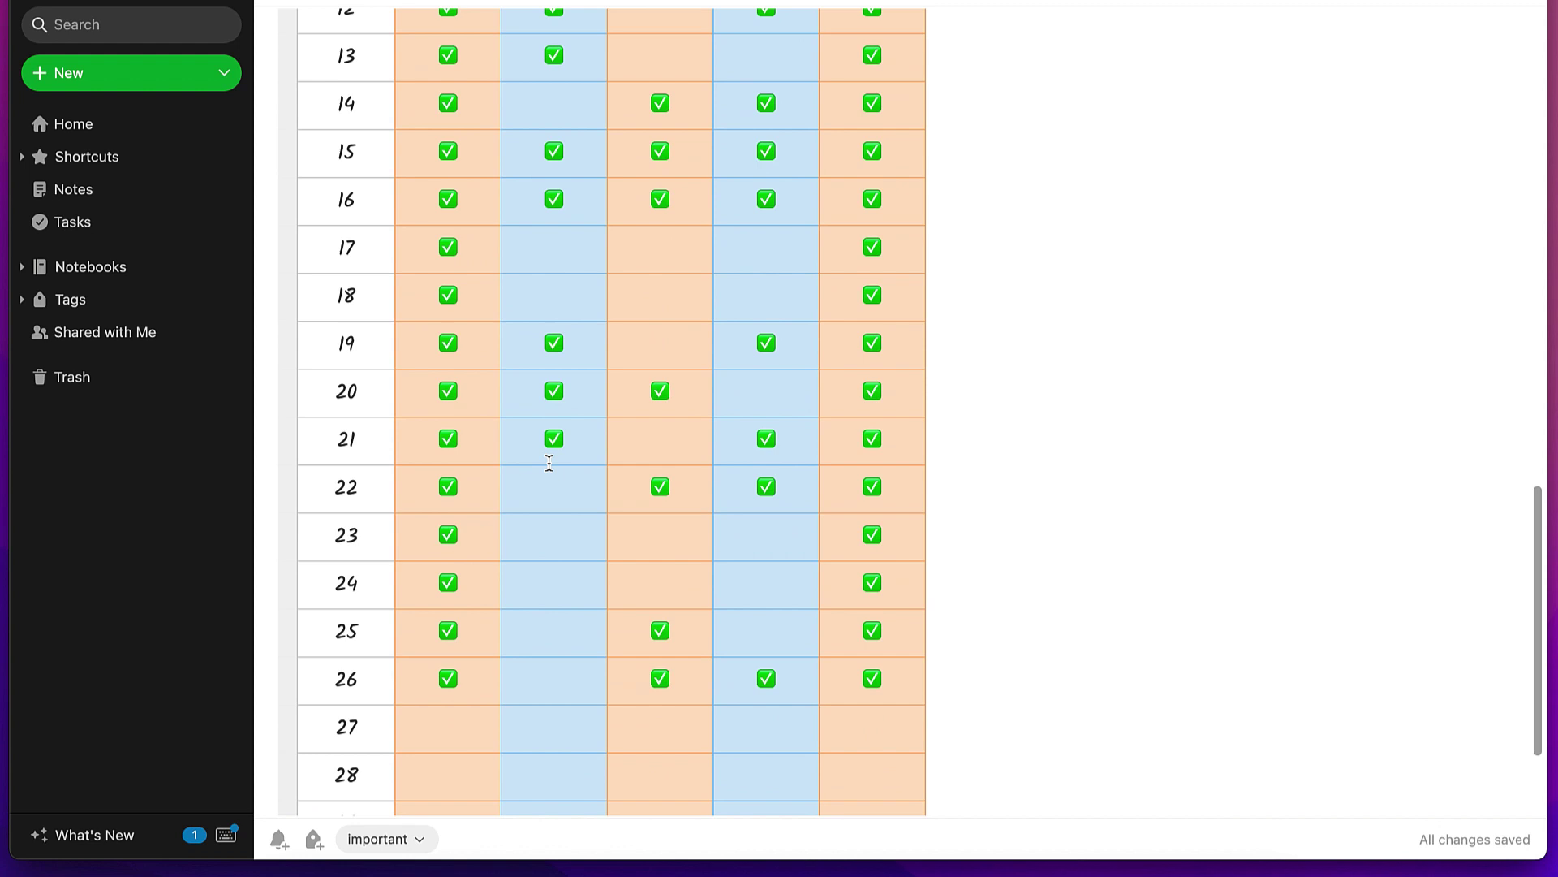
scroll(549, 463, up, 1)
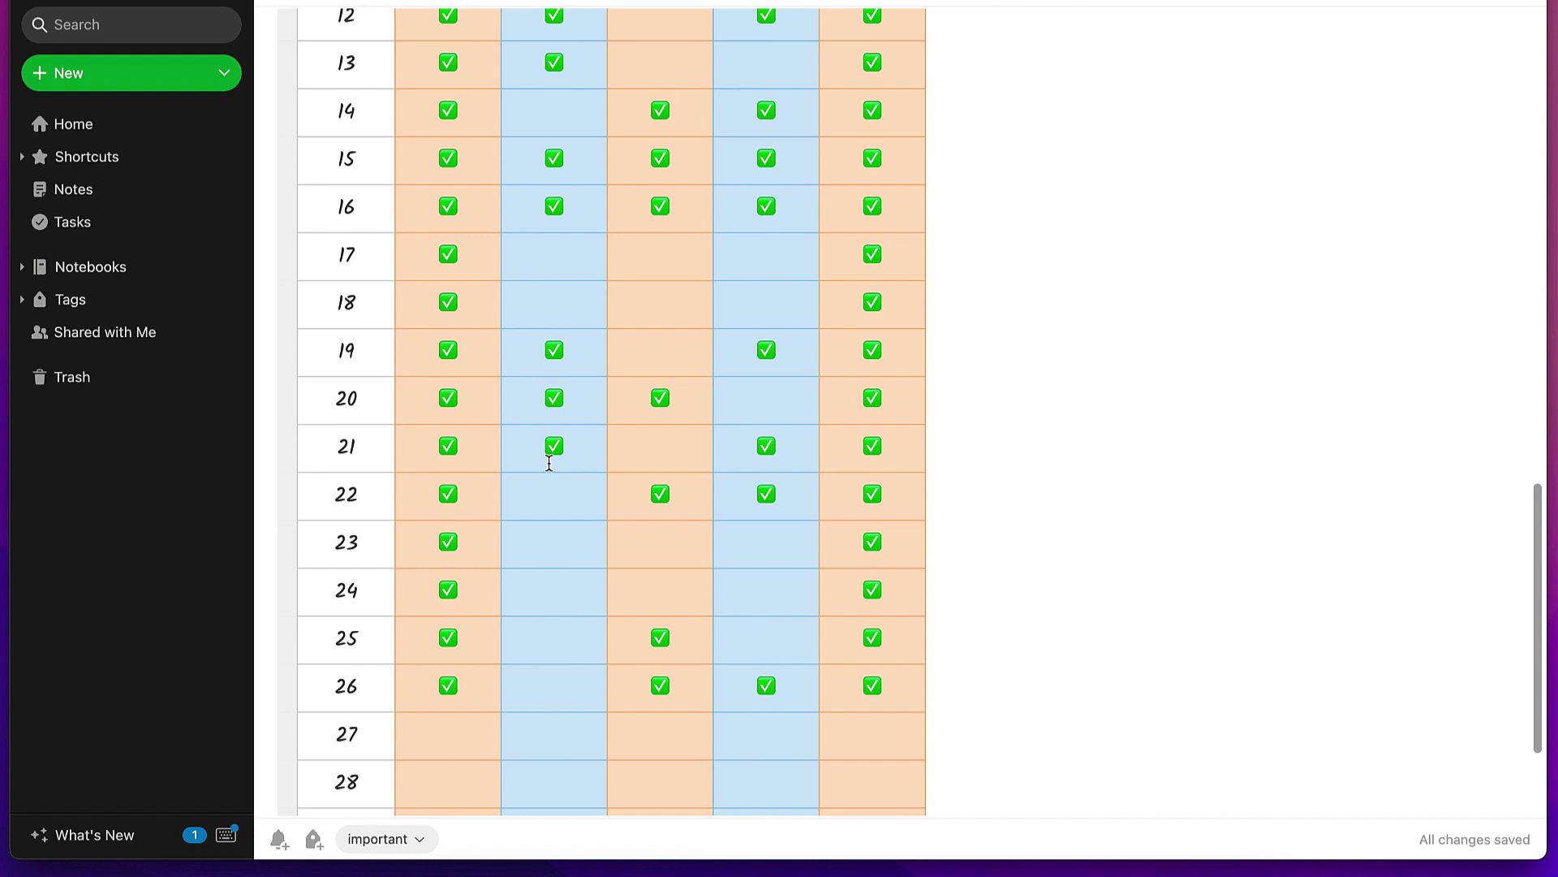
scroll(550, 463, up, 15)
scroll(550, 463, down, 4)
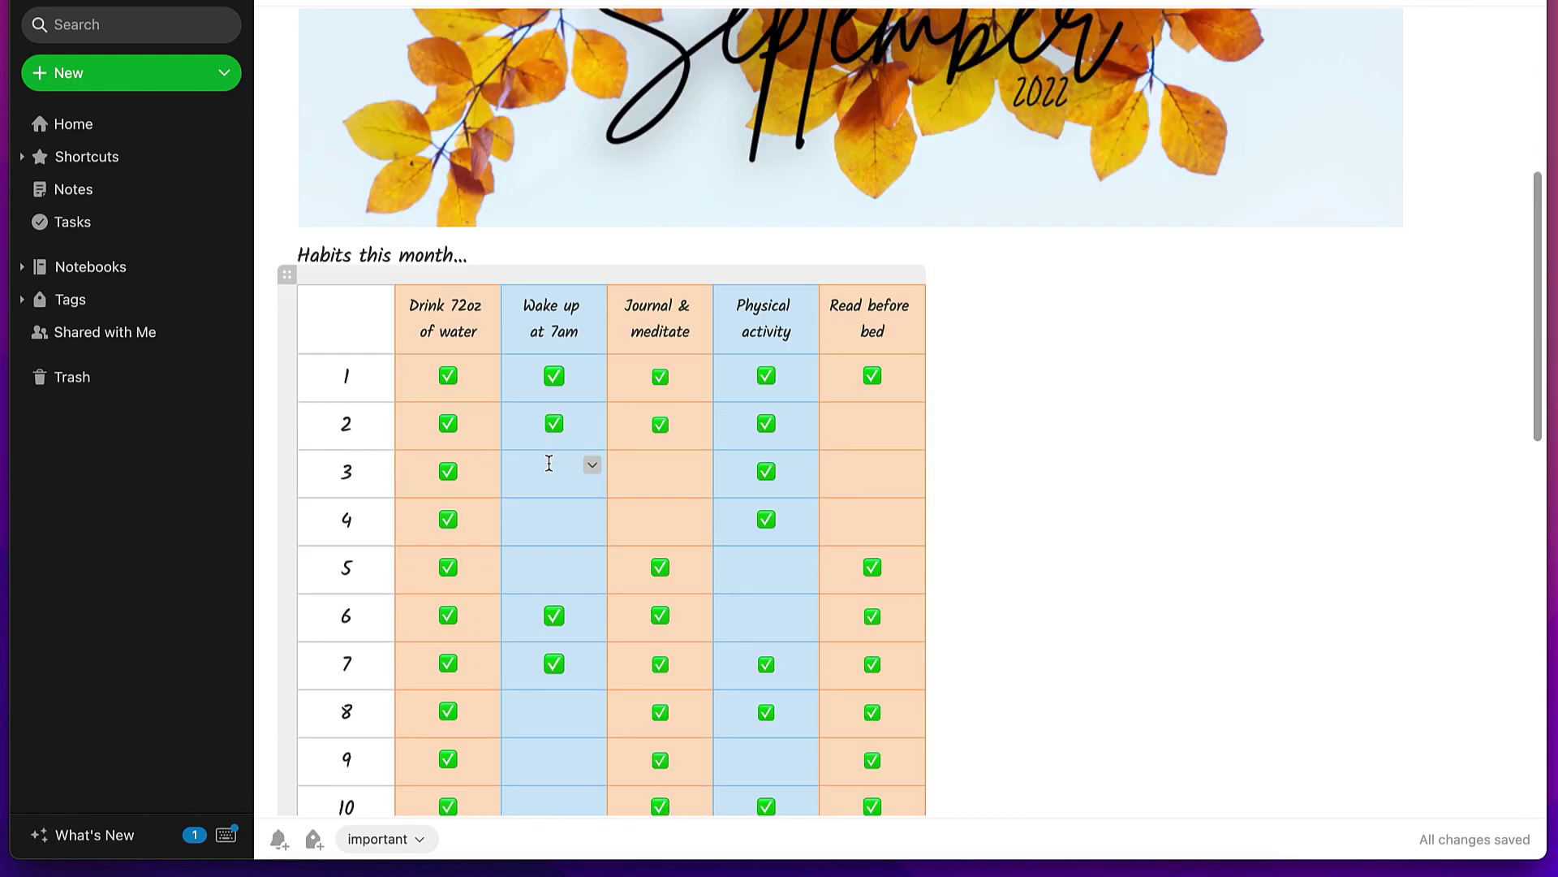
scroll(549, 463, down, 12)
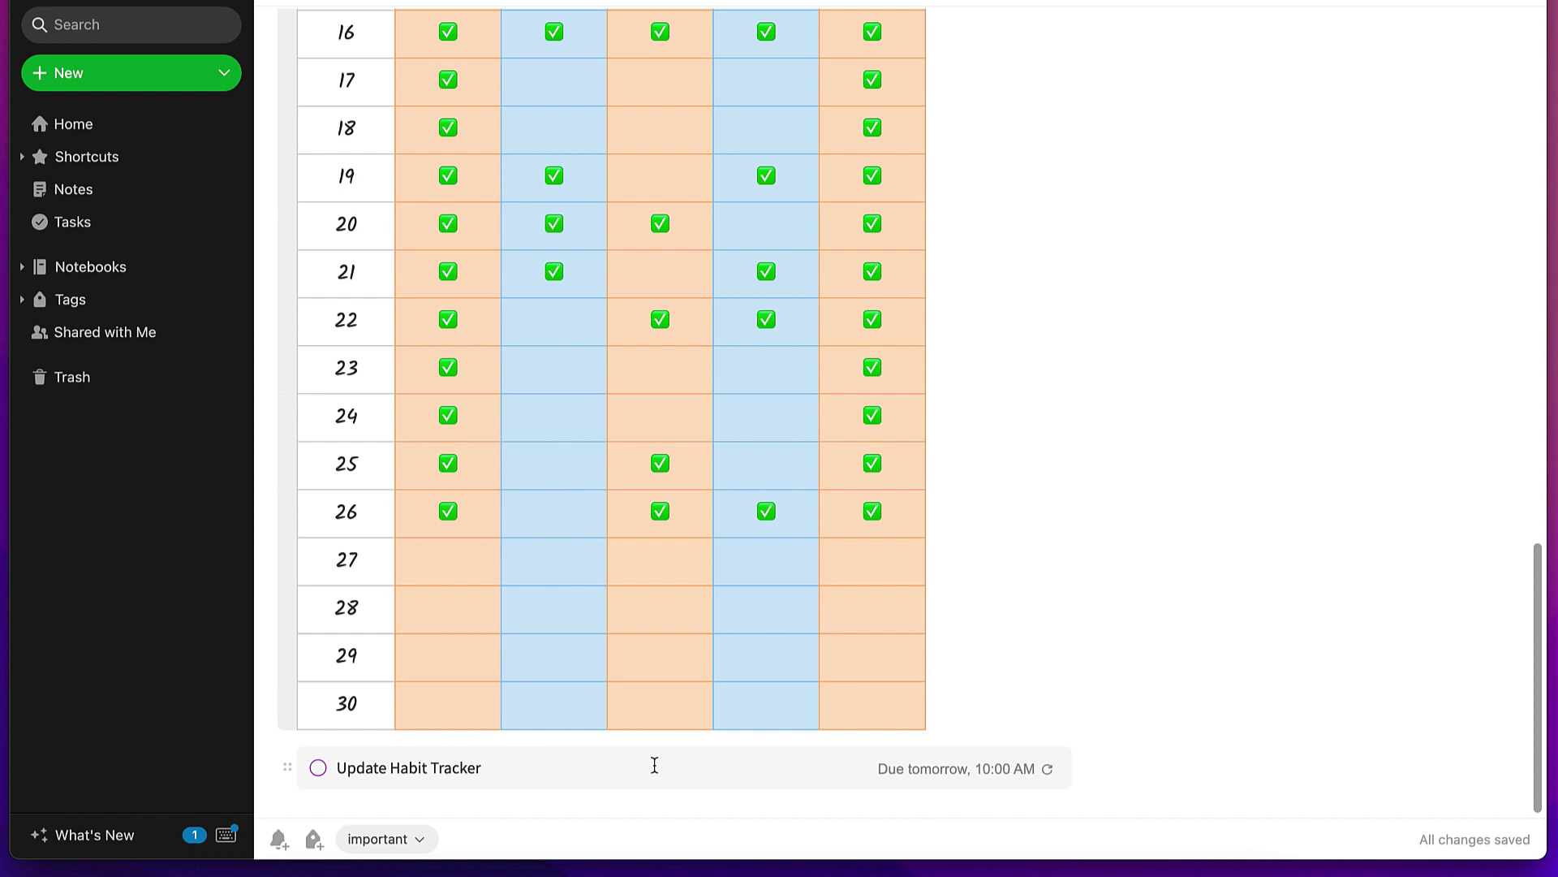
scroll(654, 765, up, 15)
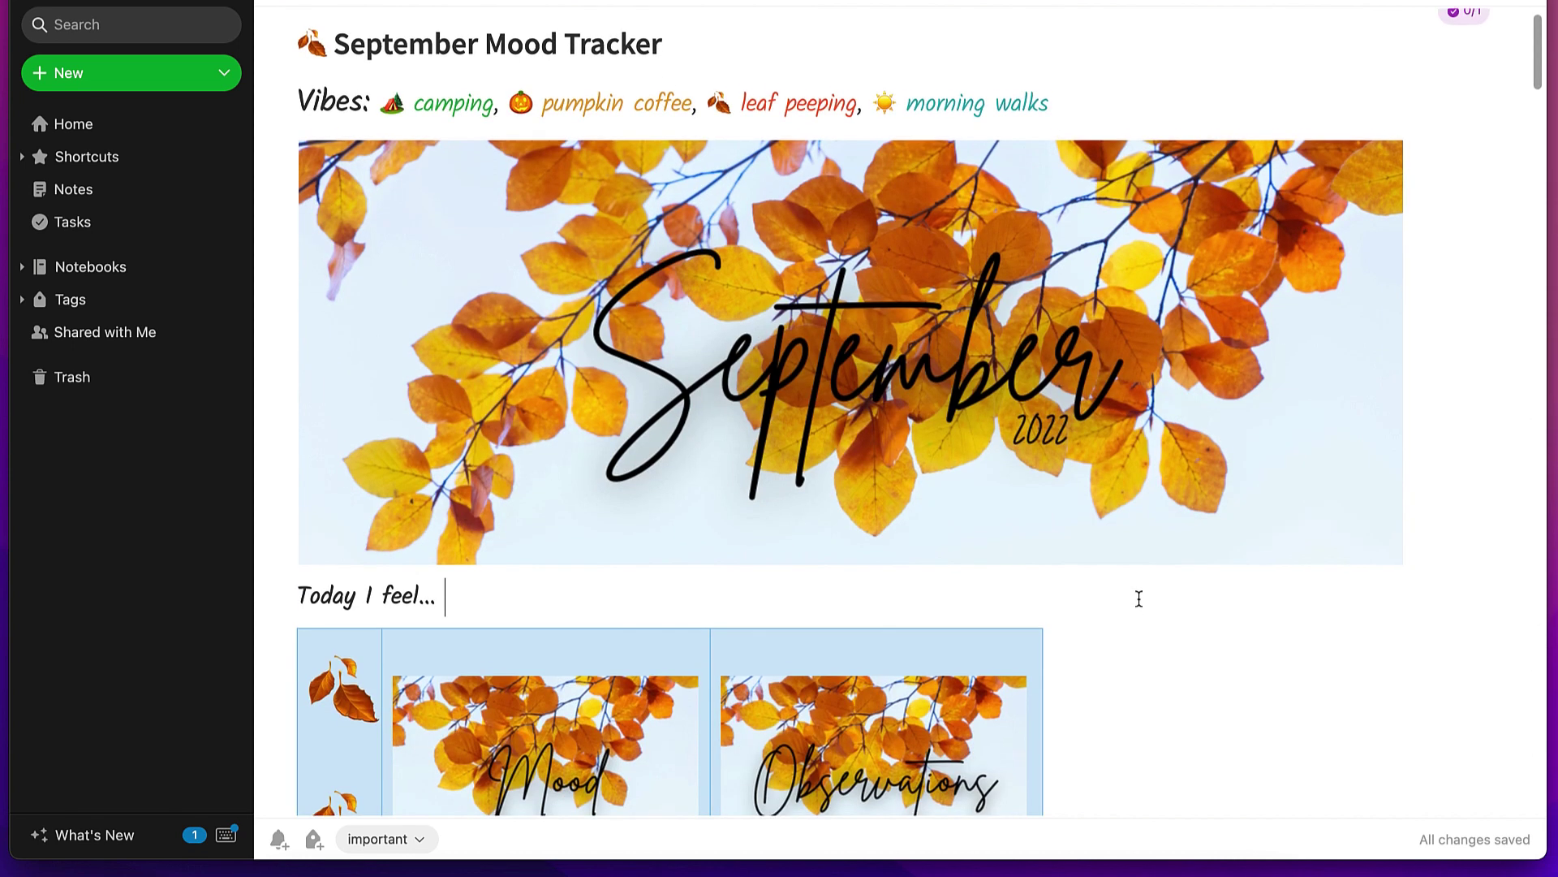
scroll(1139, 598, down, 4)
scroll(1139, 598, up, 2)
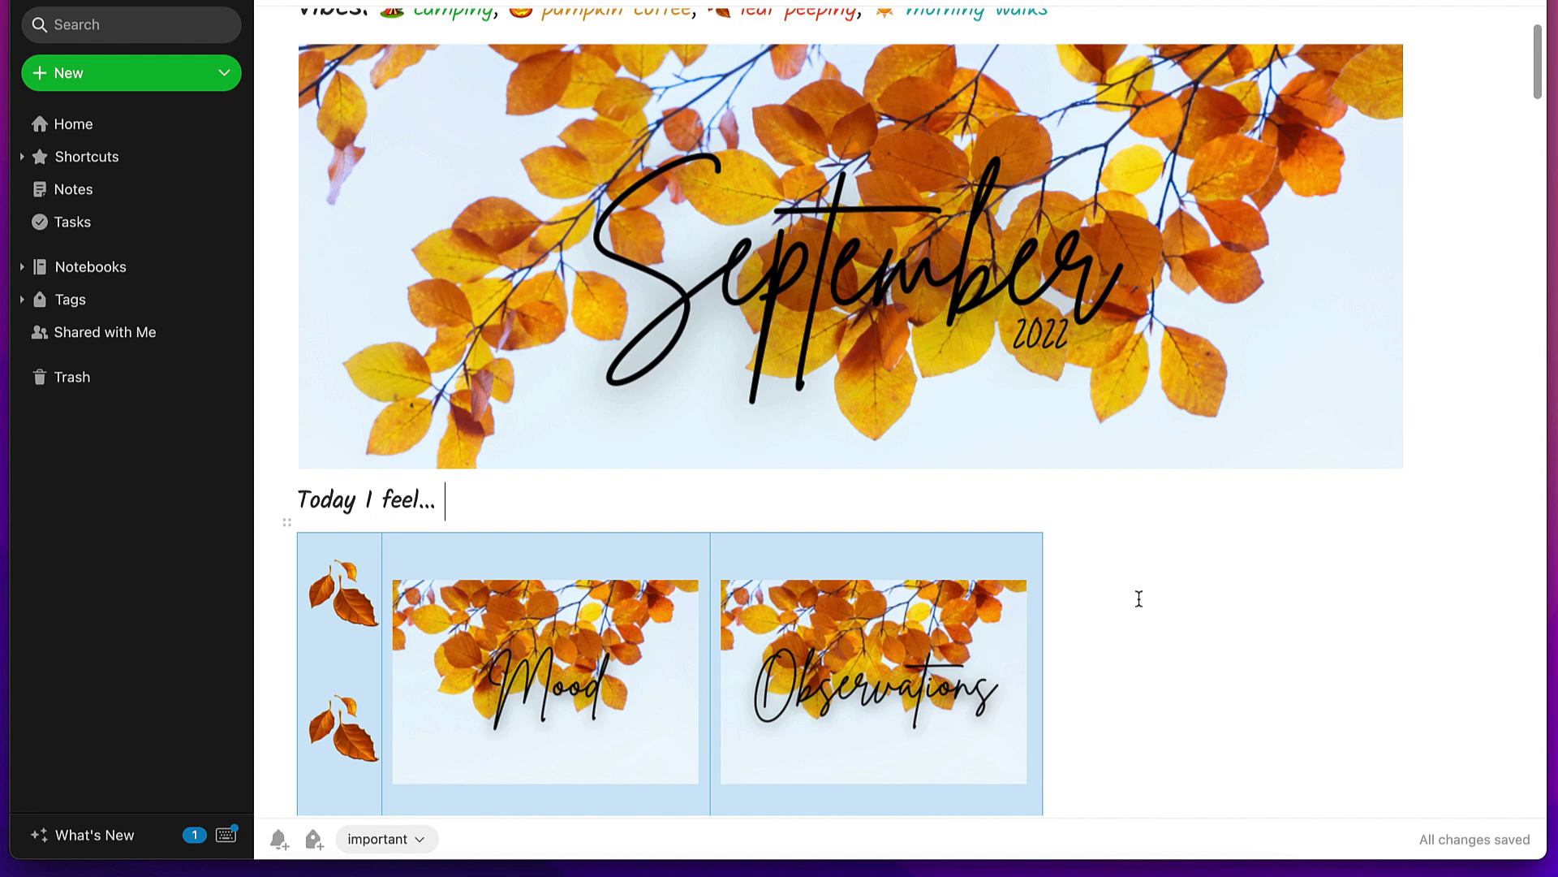
scroll(1138, 599, down, 4)
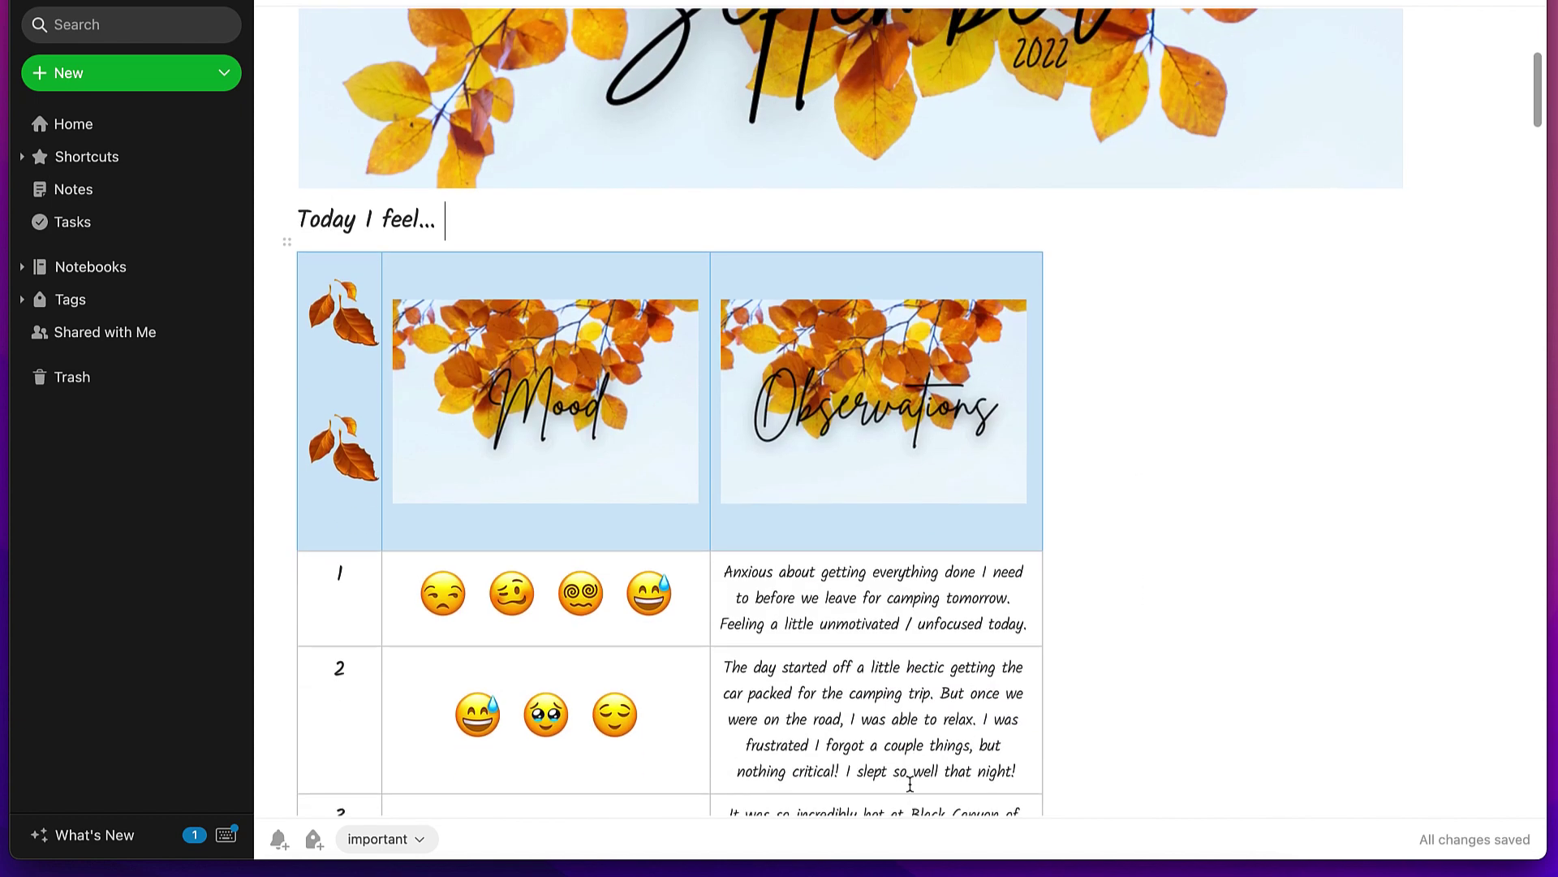
scroll(579, 743, down, 3)
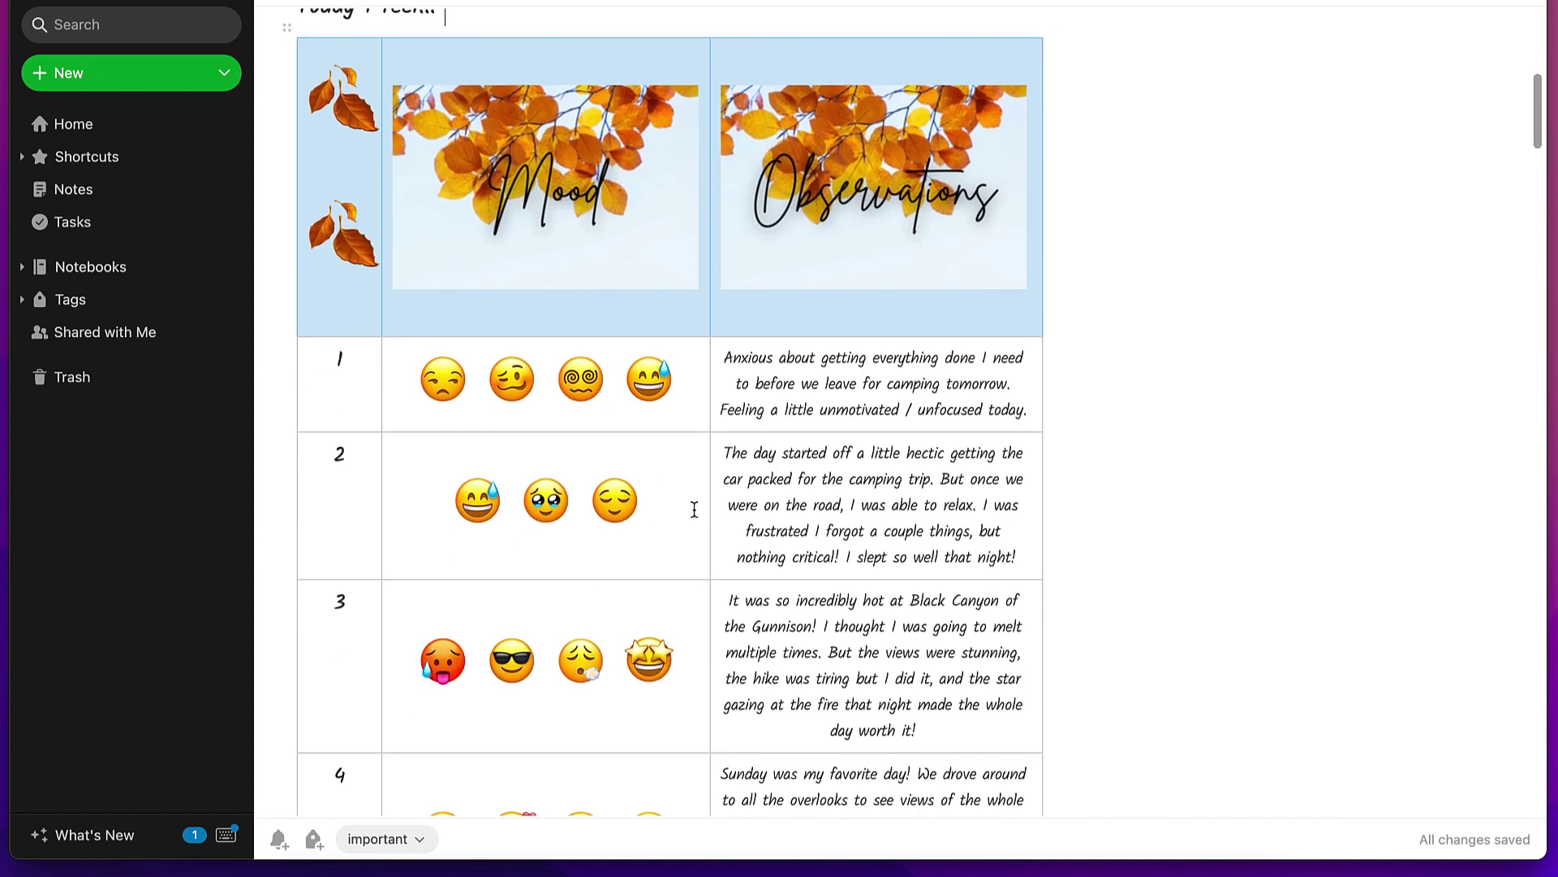
scroll(607, 656, up, 6)
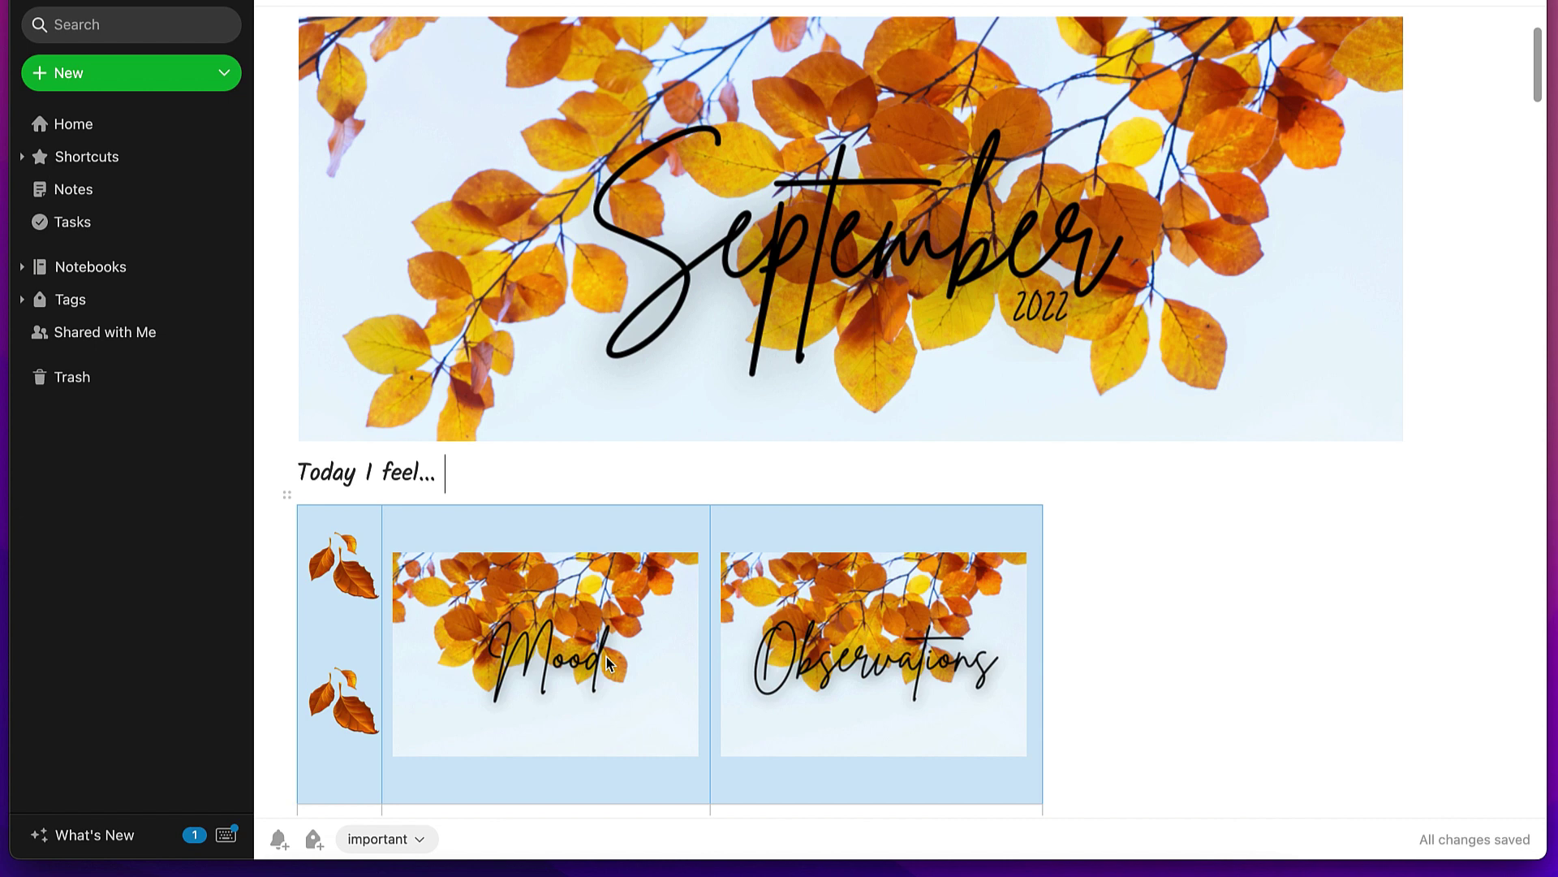
scroll(608, 661, down, 4)
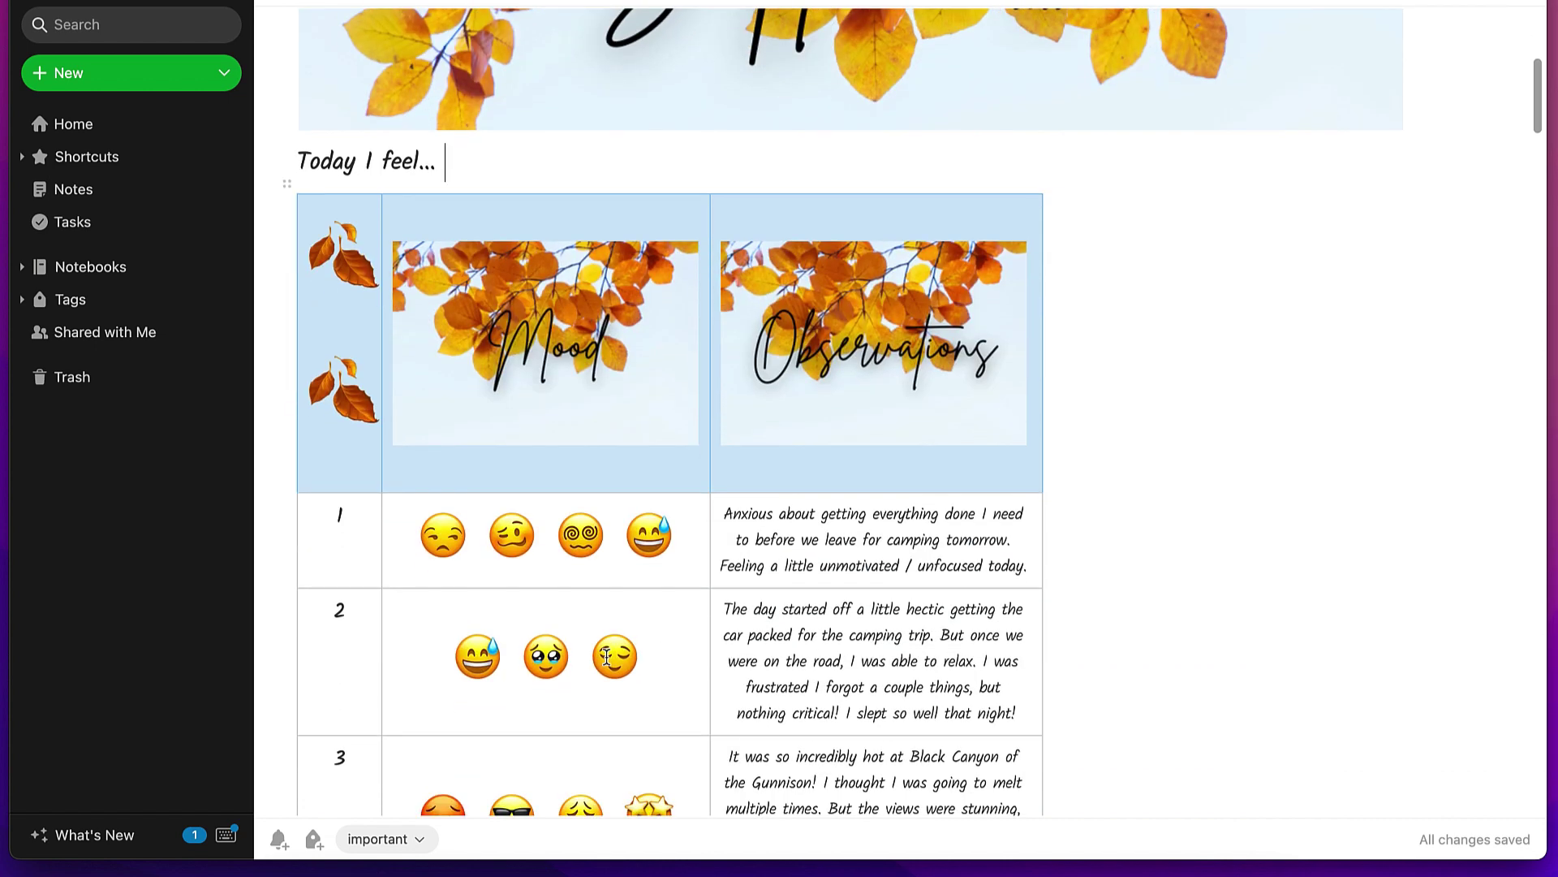
scroll(607, 661, down, 4)
scroll(607, 504, down, 1)
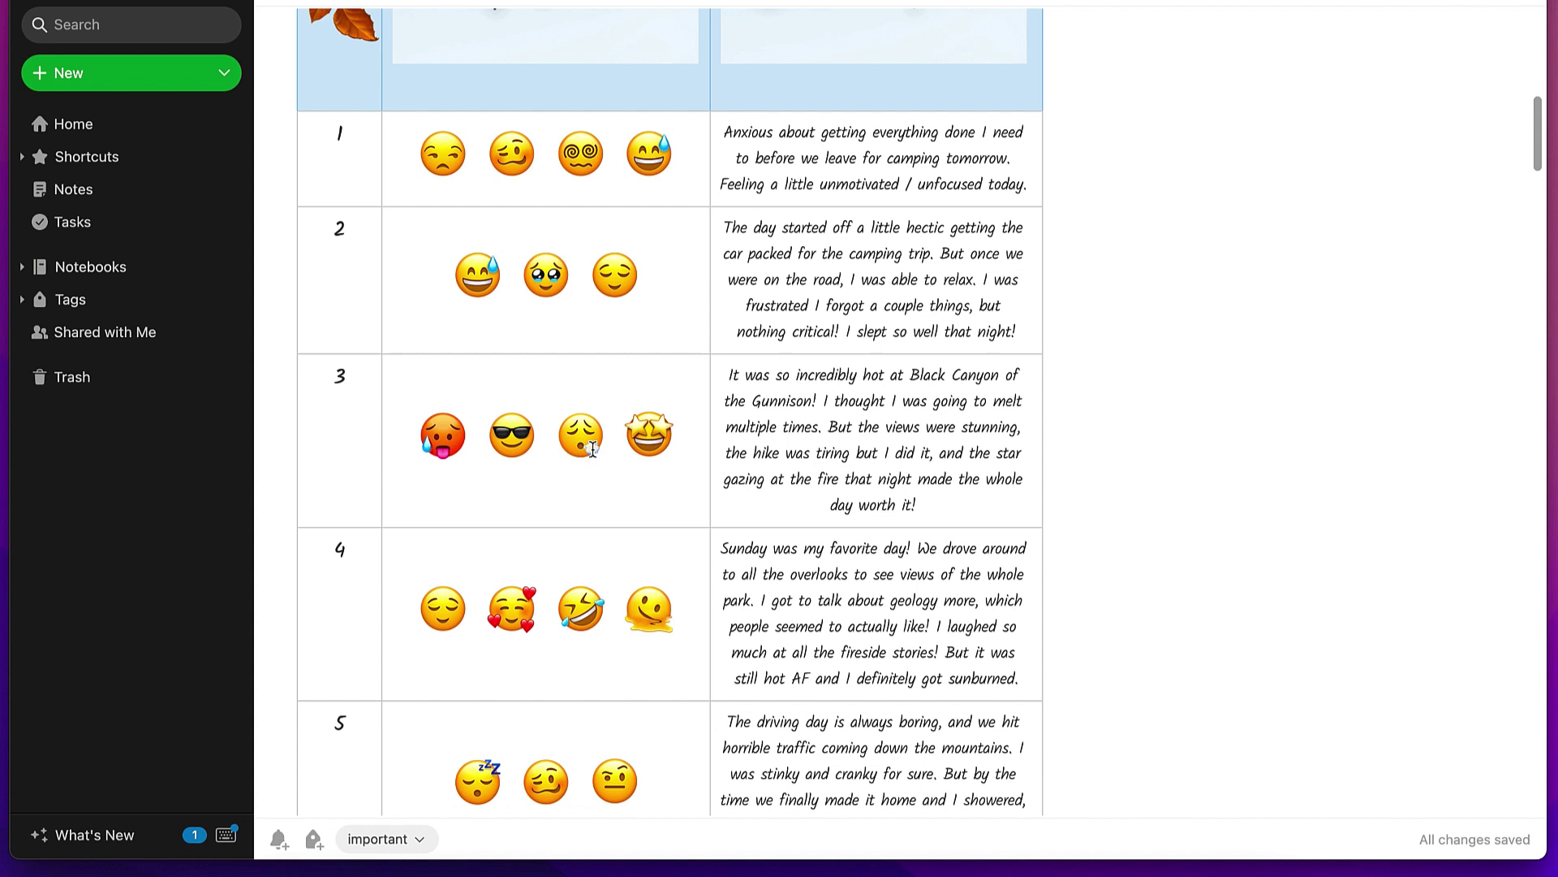
drag(410, 426, 672, 433)
drag(728, 375, 943, 509)
click(952, 510)
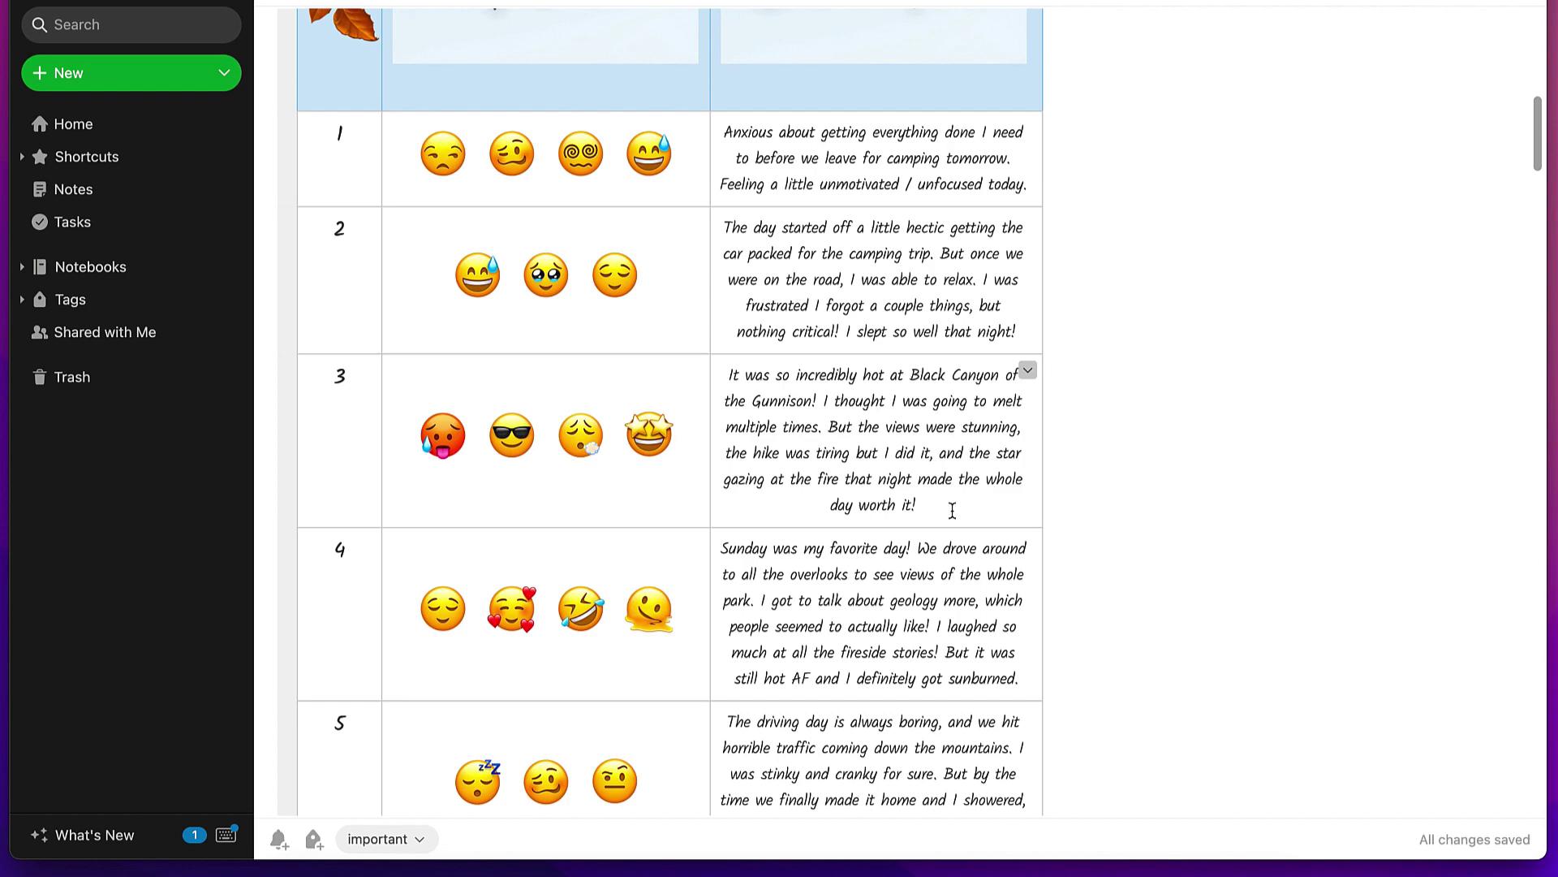
click(953, 510)
scroll(952, 509, down, 15)
scroll(952, 510, up, 15)
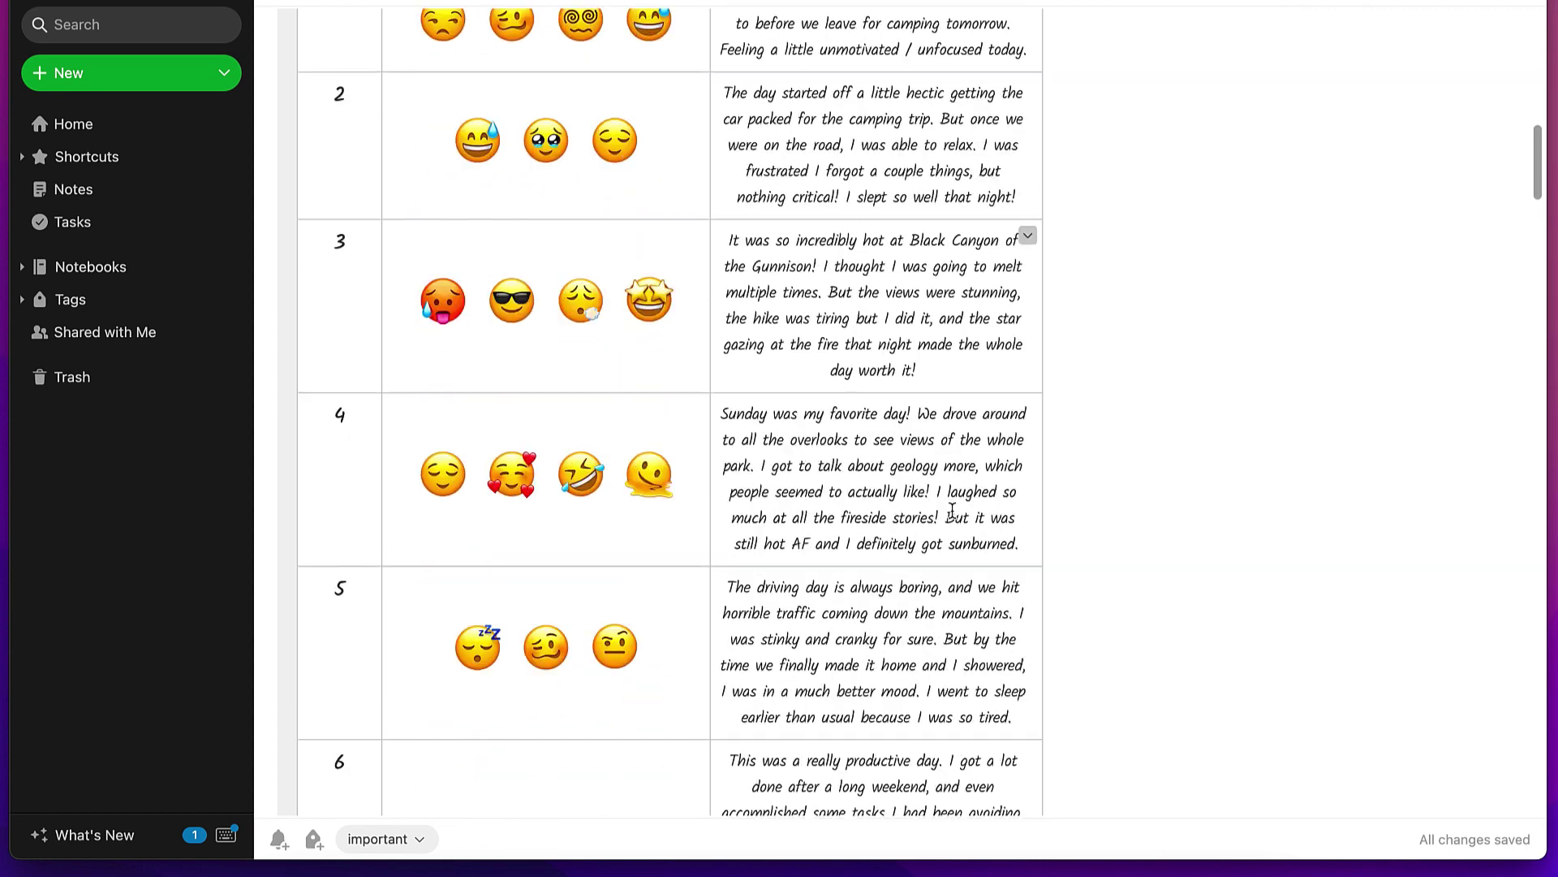
scroll(952, 510, up, 7)
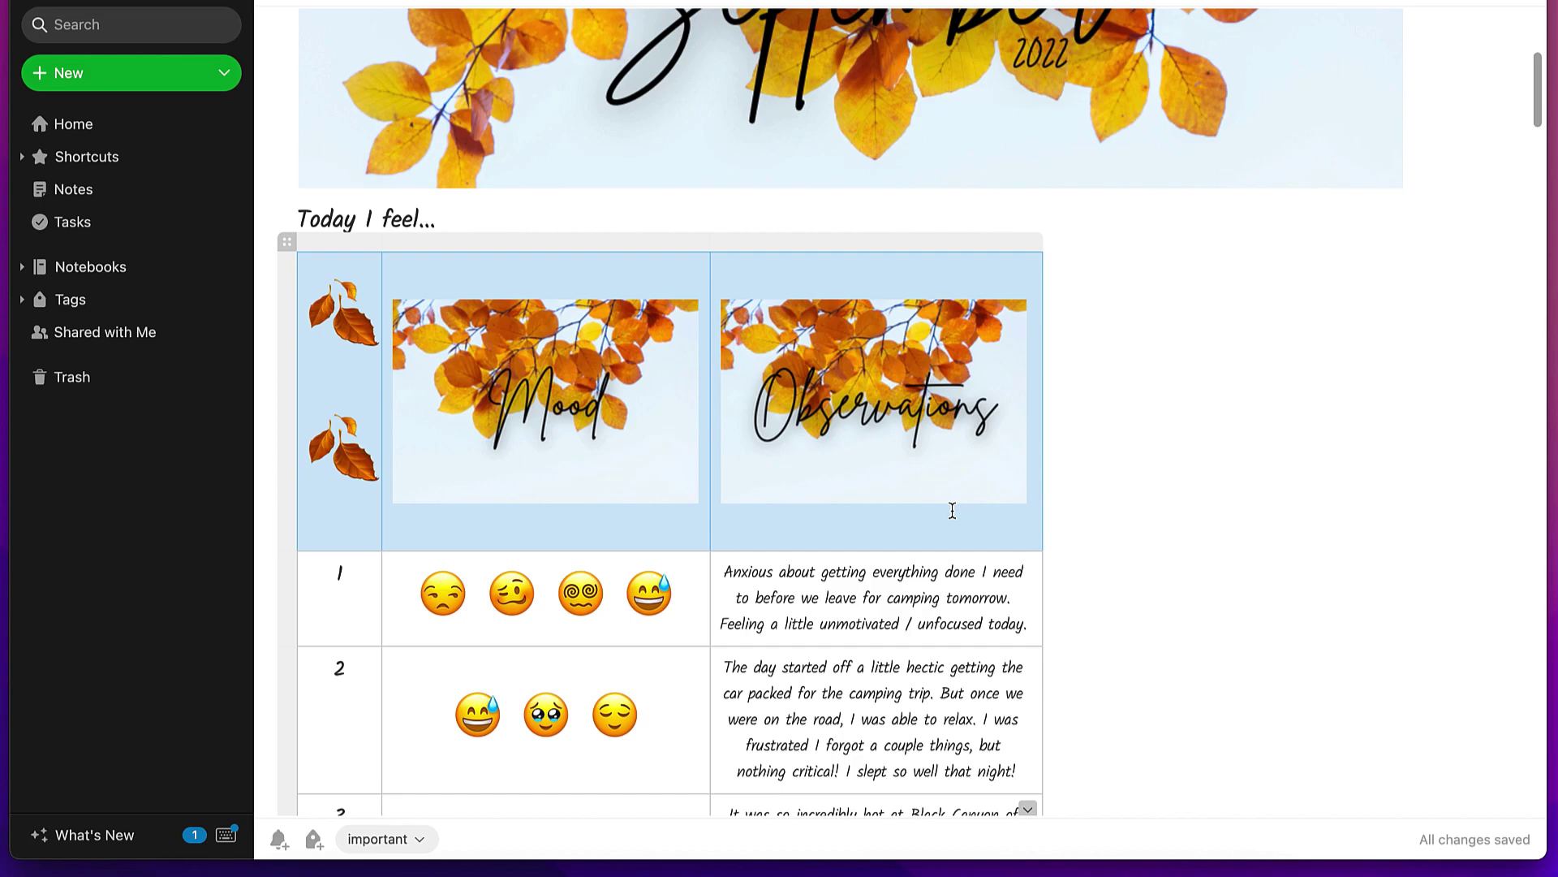
Scroll up and down through the September Mood Tracker table to review it.
scroll(953, 509, down, 20)
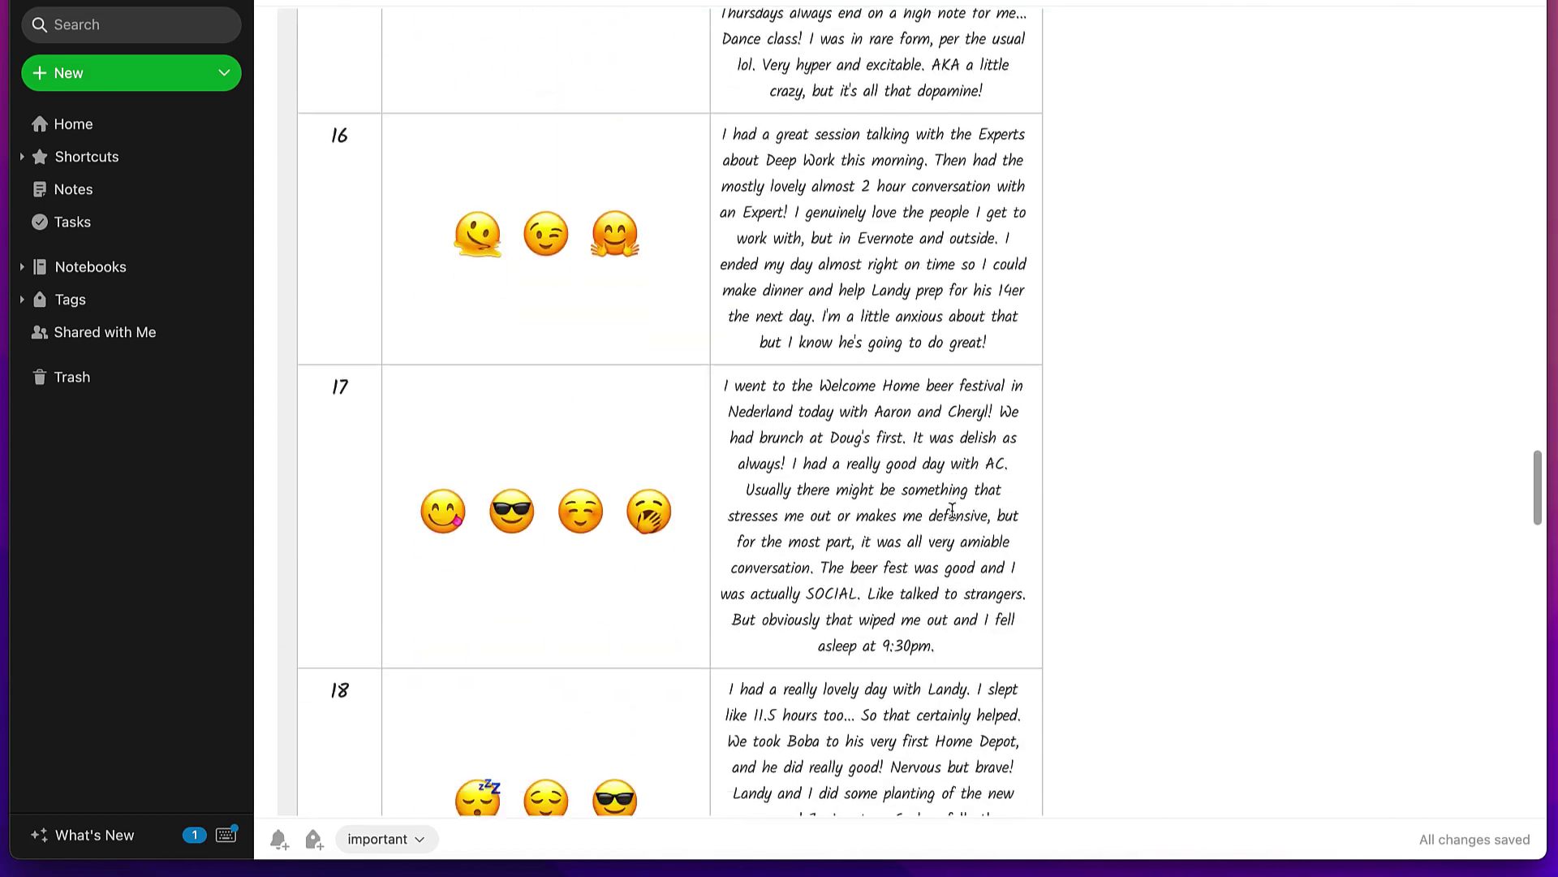
scroll(952, 510, down, 20)
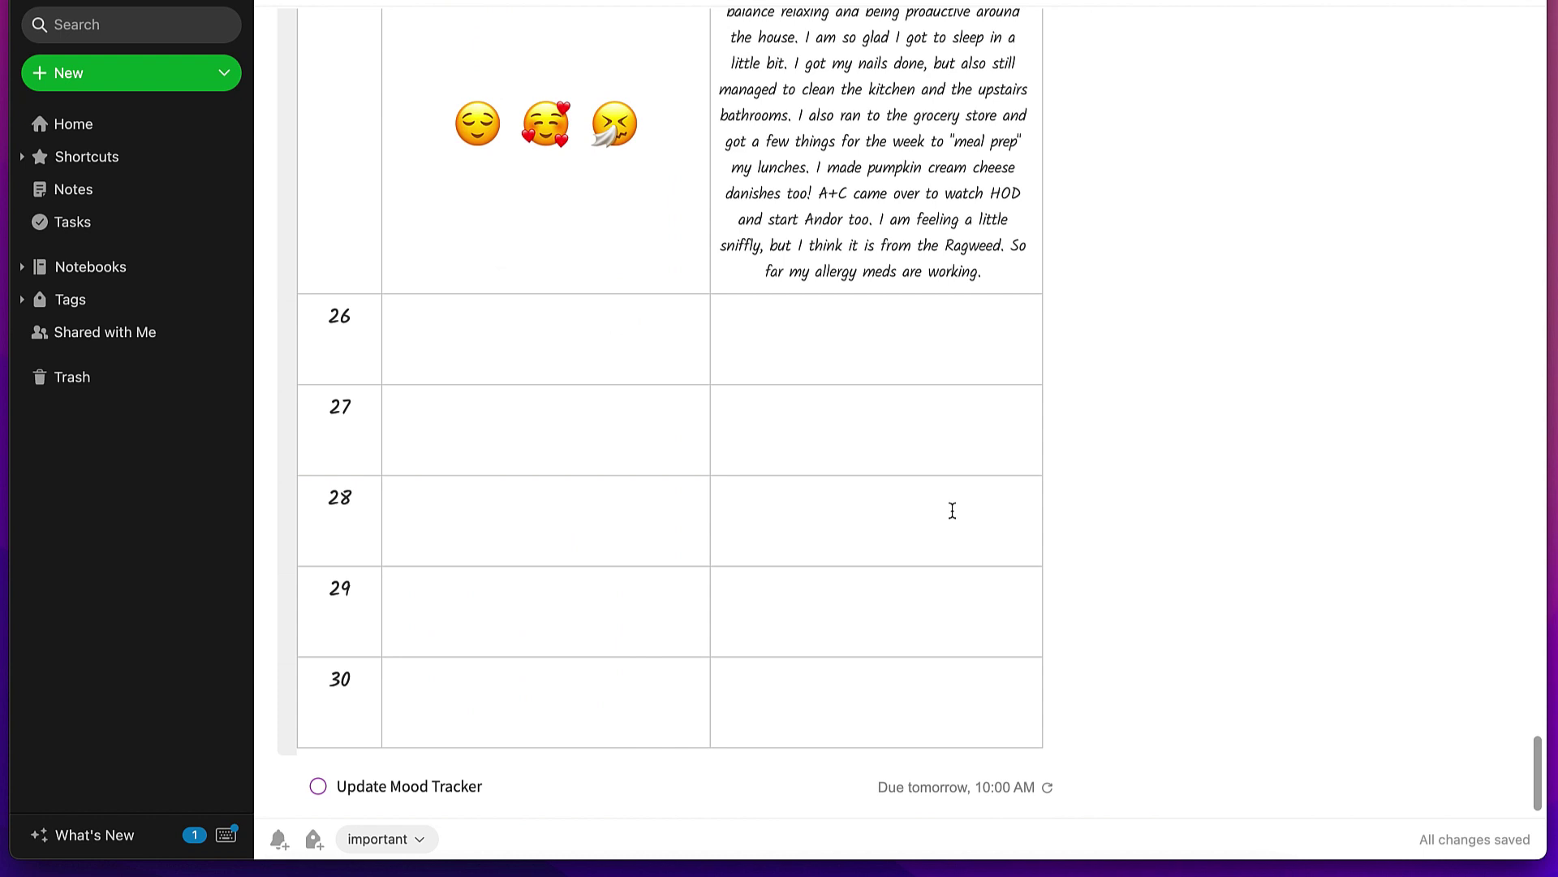
scroll(952, 510, up, 20)
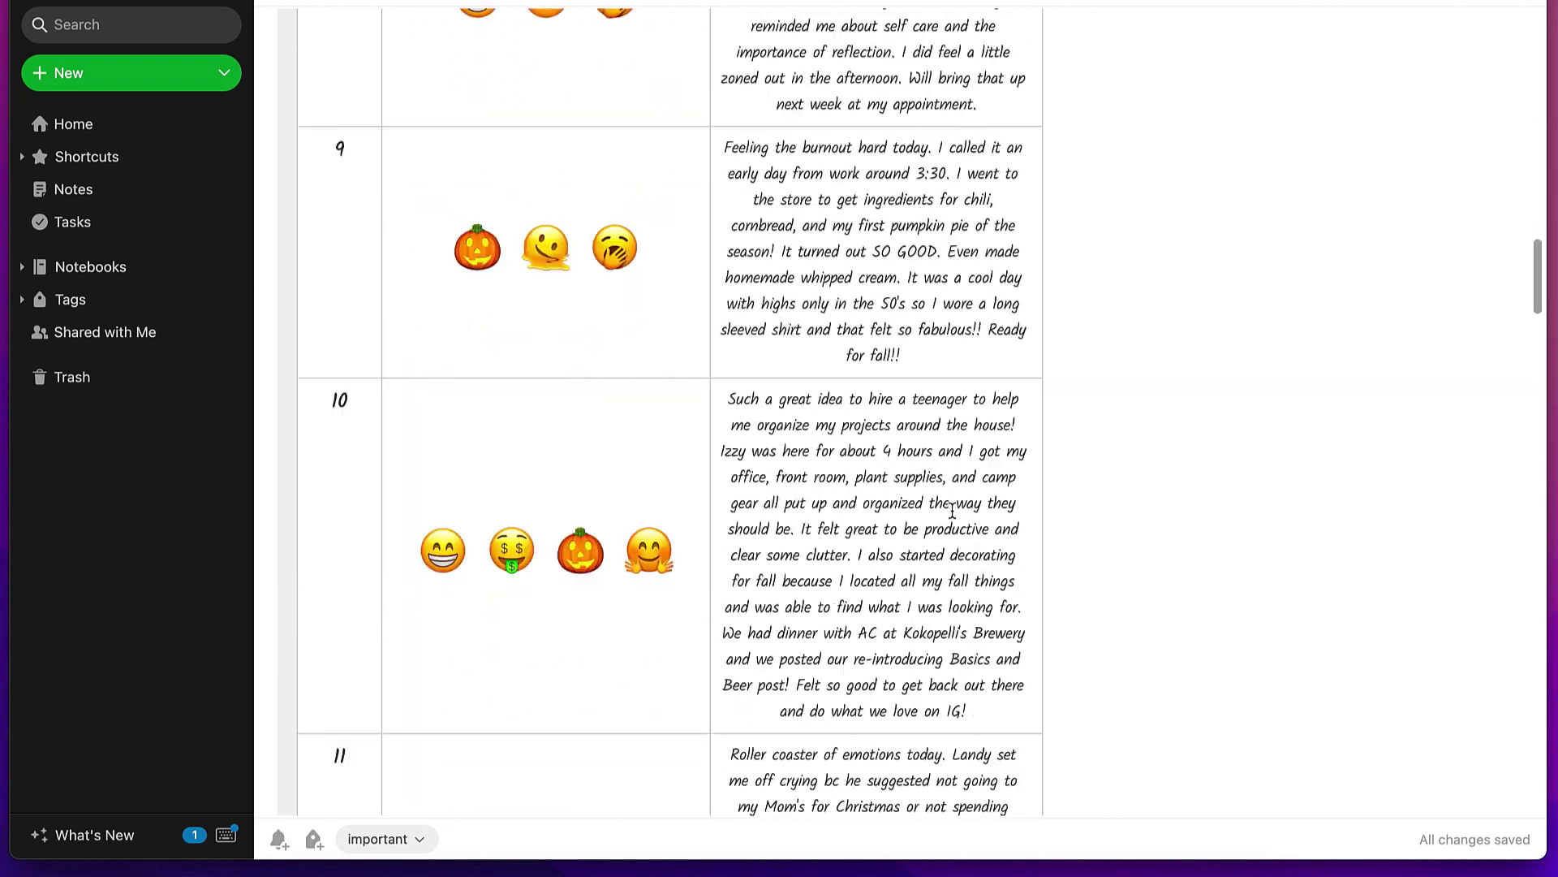
scroll(952, 510, up, 15)
scroll(954, 517, down, 5)
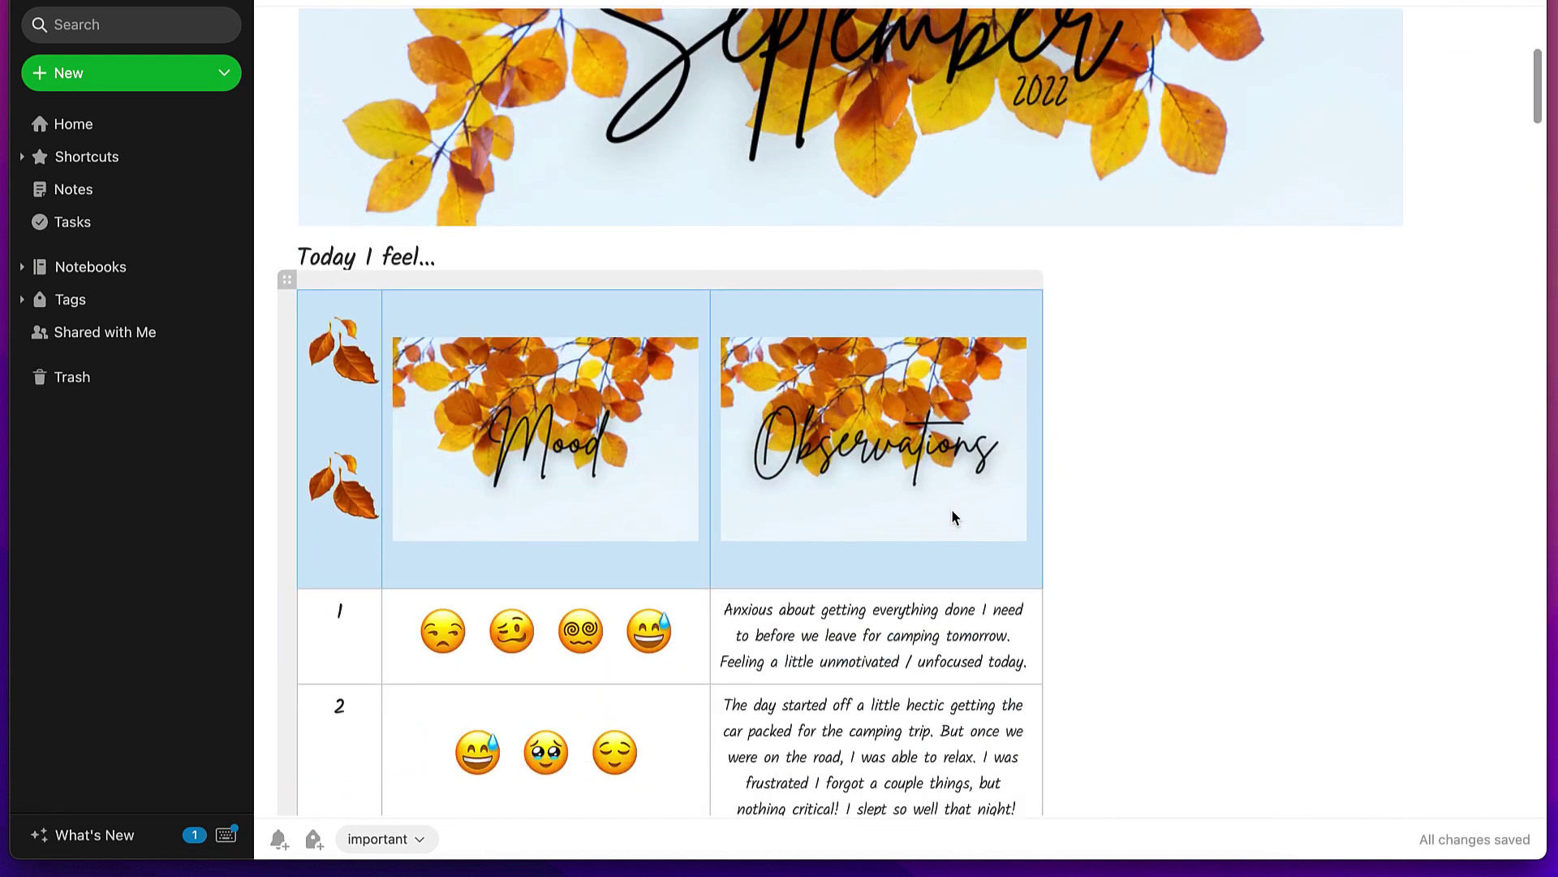
scroll(955, 517, up, 1)
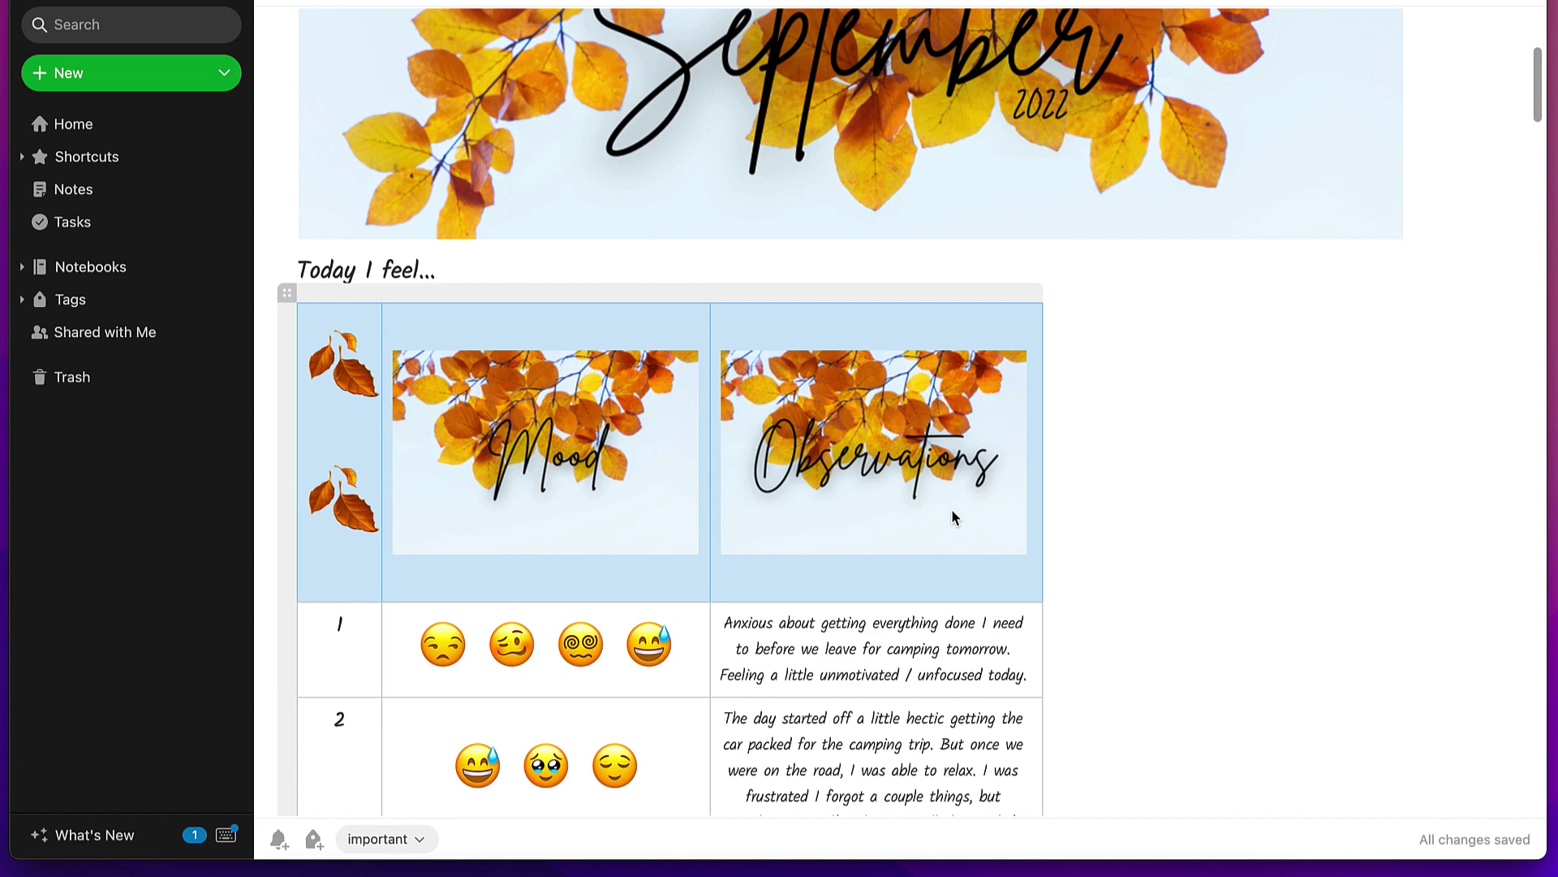
scroll(954, 517, up, 3)
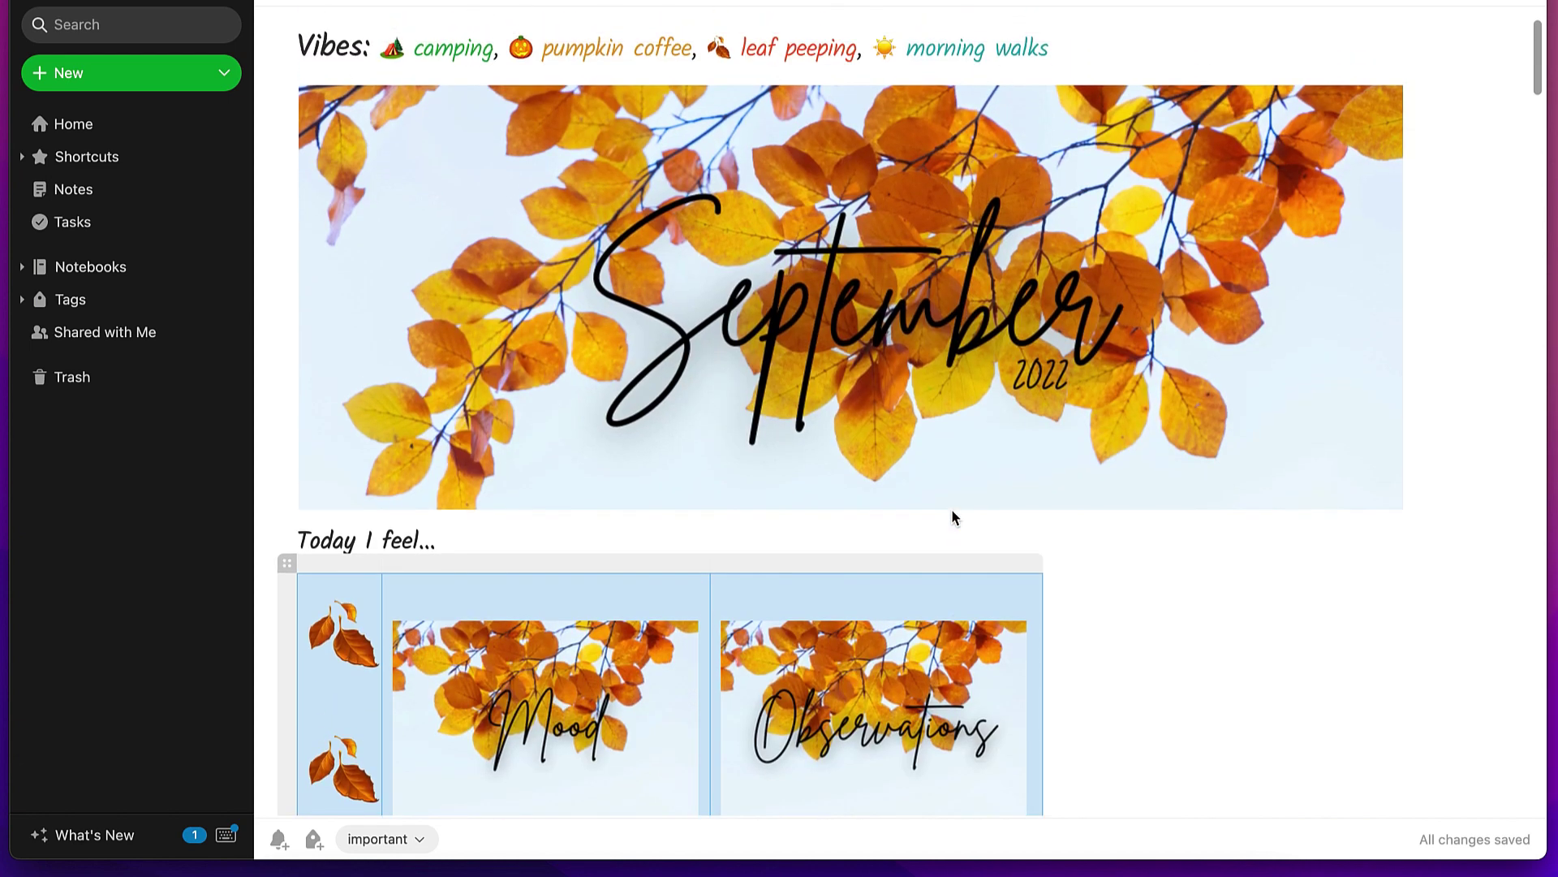
scroll(953, 517, up, 1)
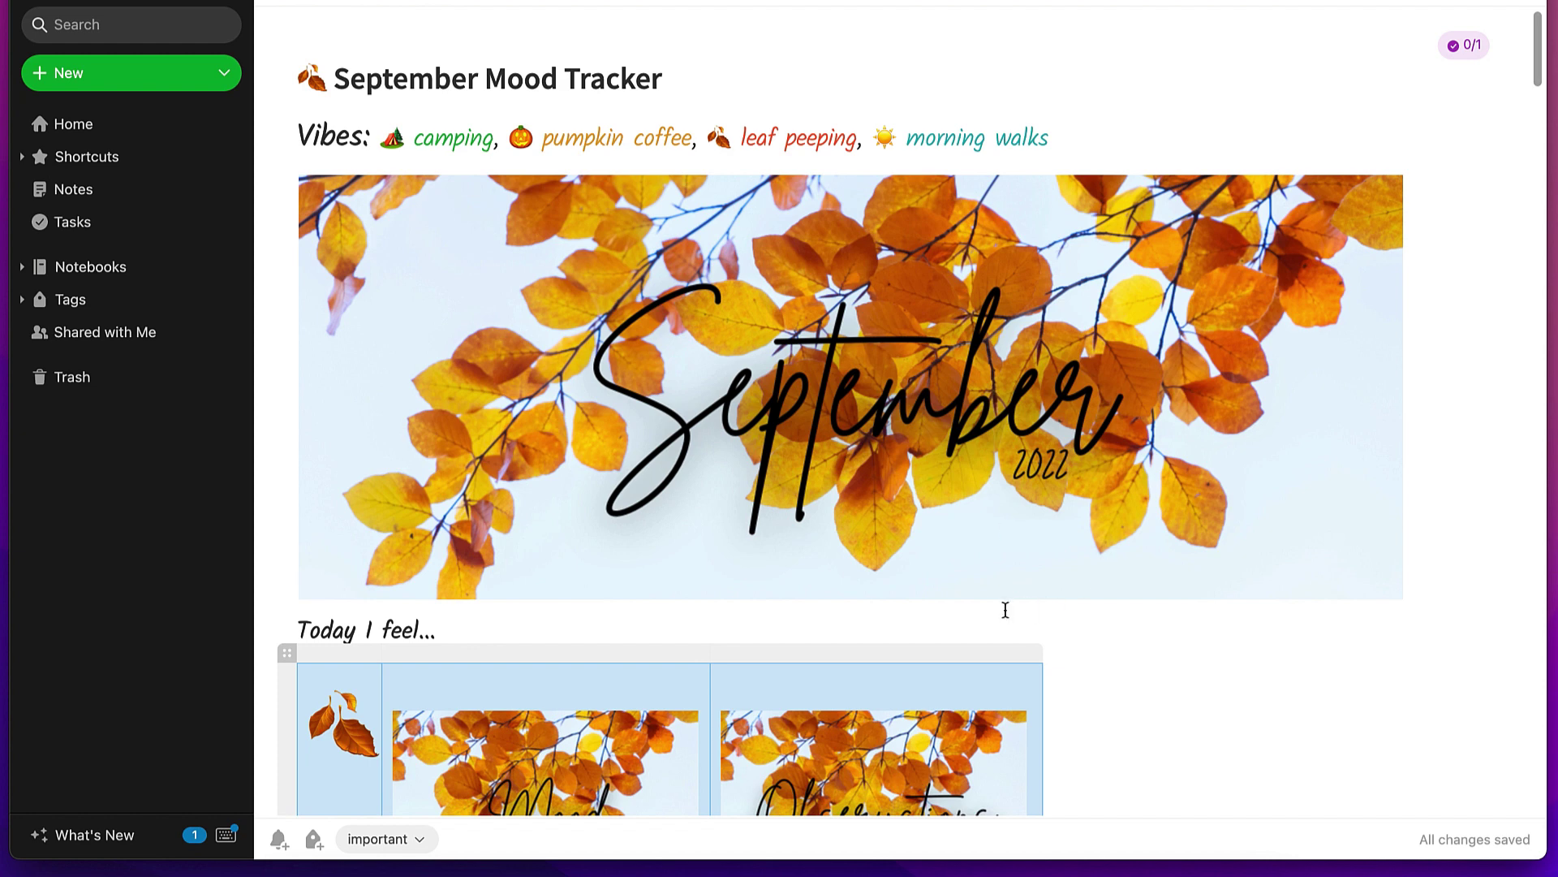
scroll(938, 620, down, 8)
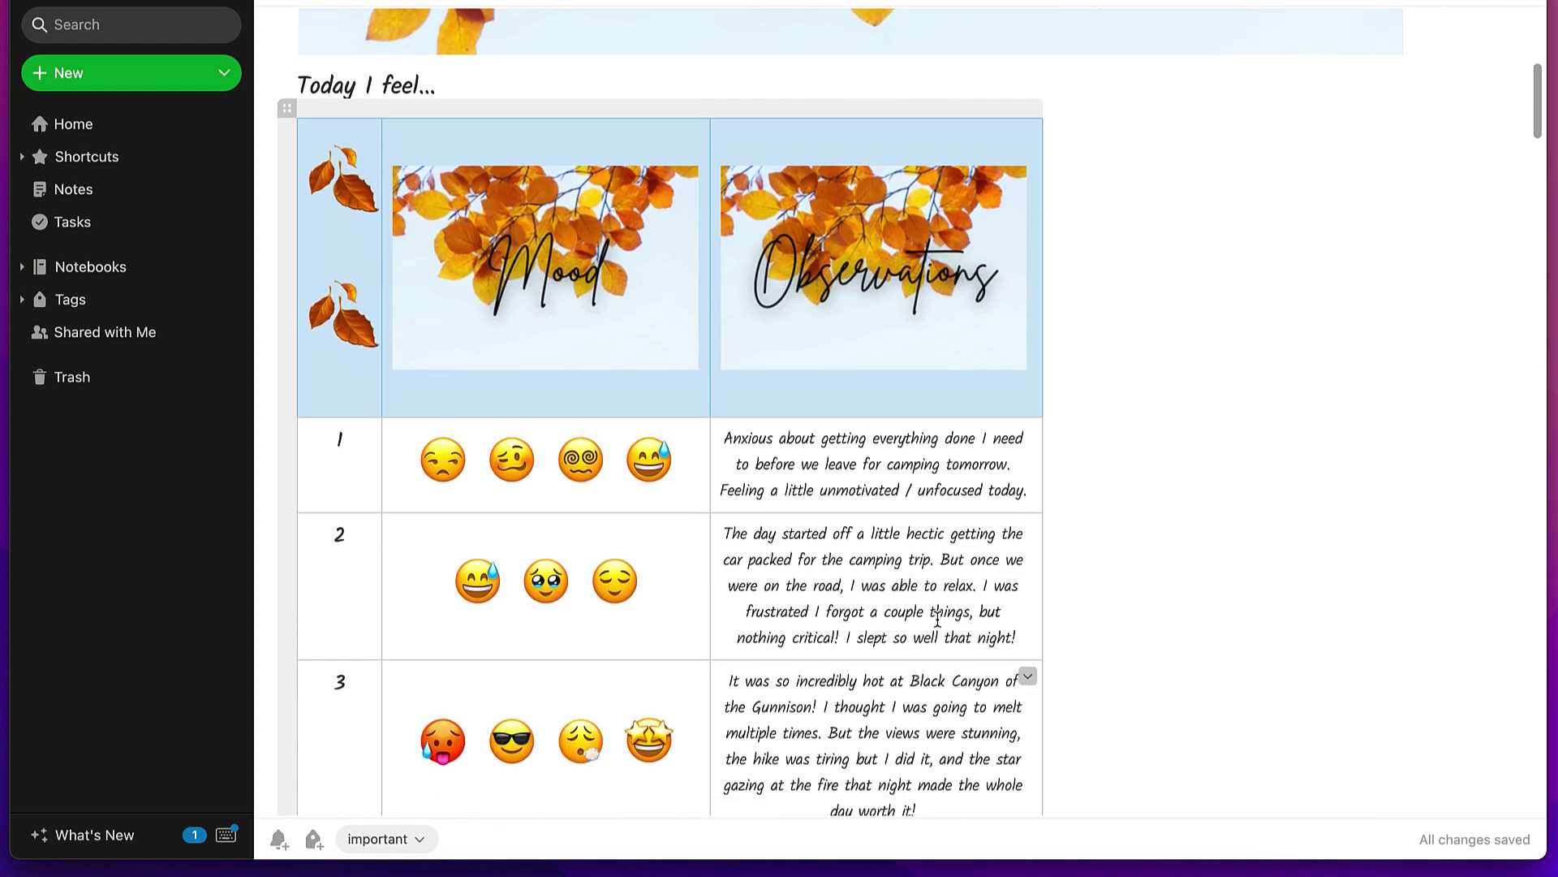
scroll(938, 619, up, 1)
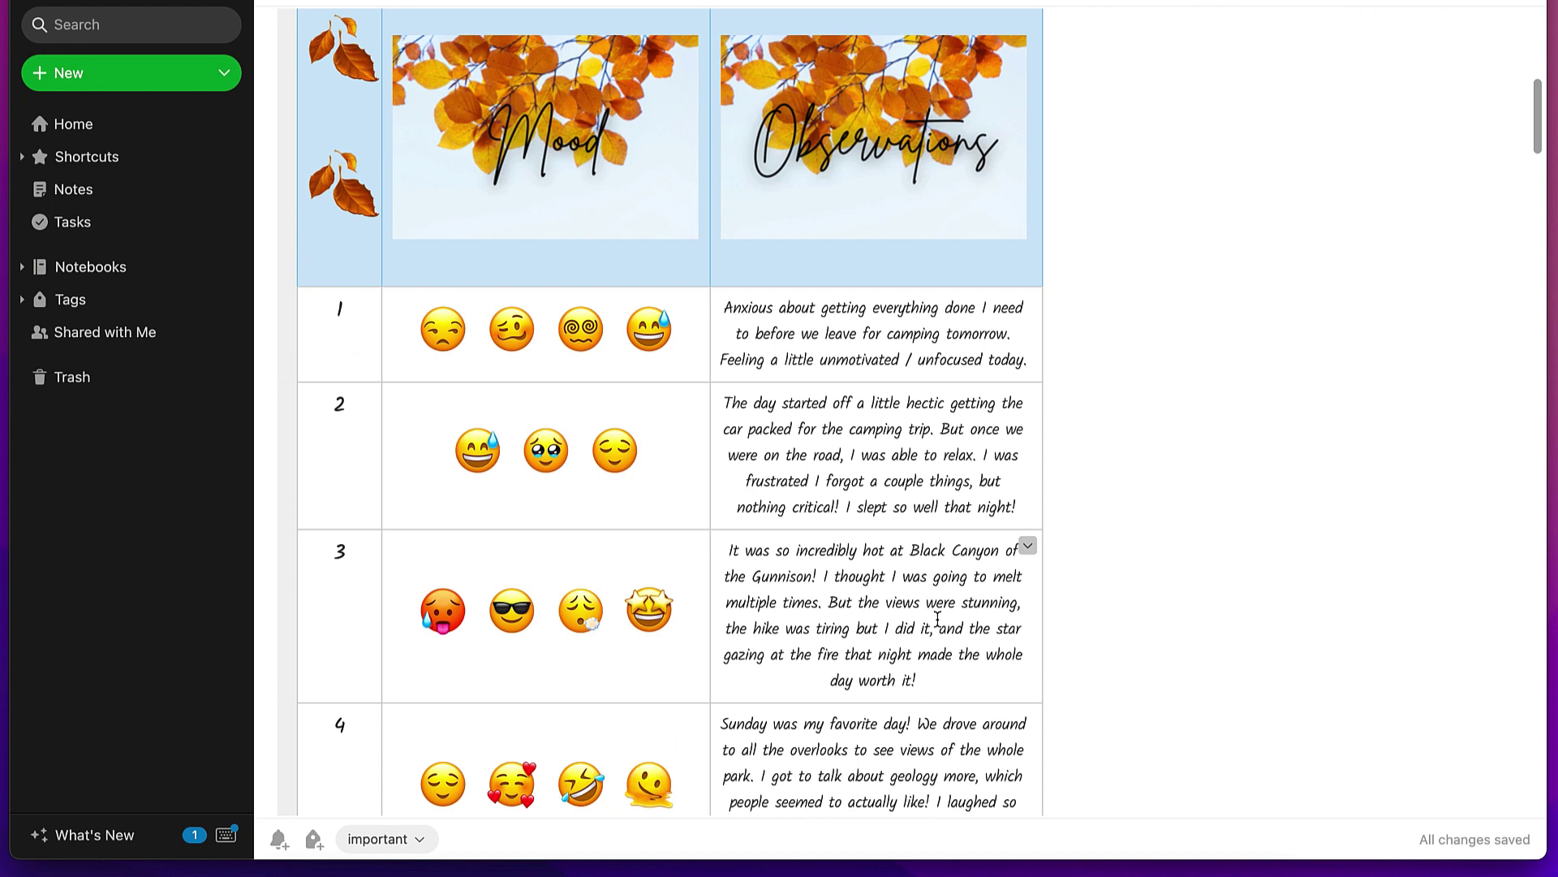
Click through the Observations entries in rows 1–3, briefly selecting row 3's last phrase.
click(743, 302)
click(901, 429)
click(959, 458)
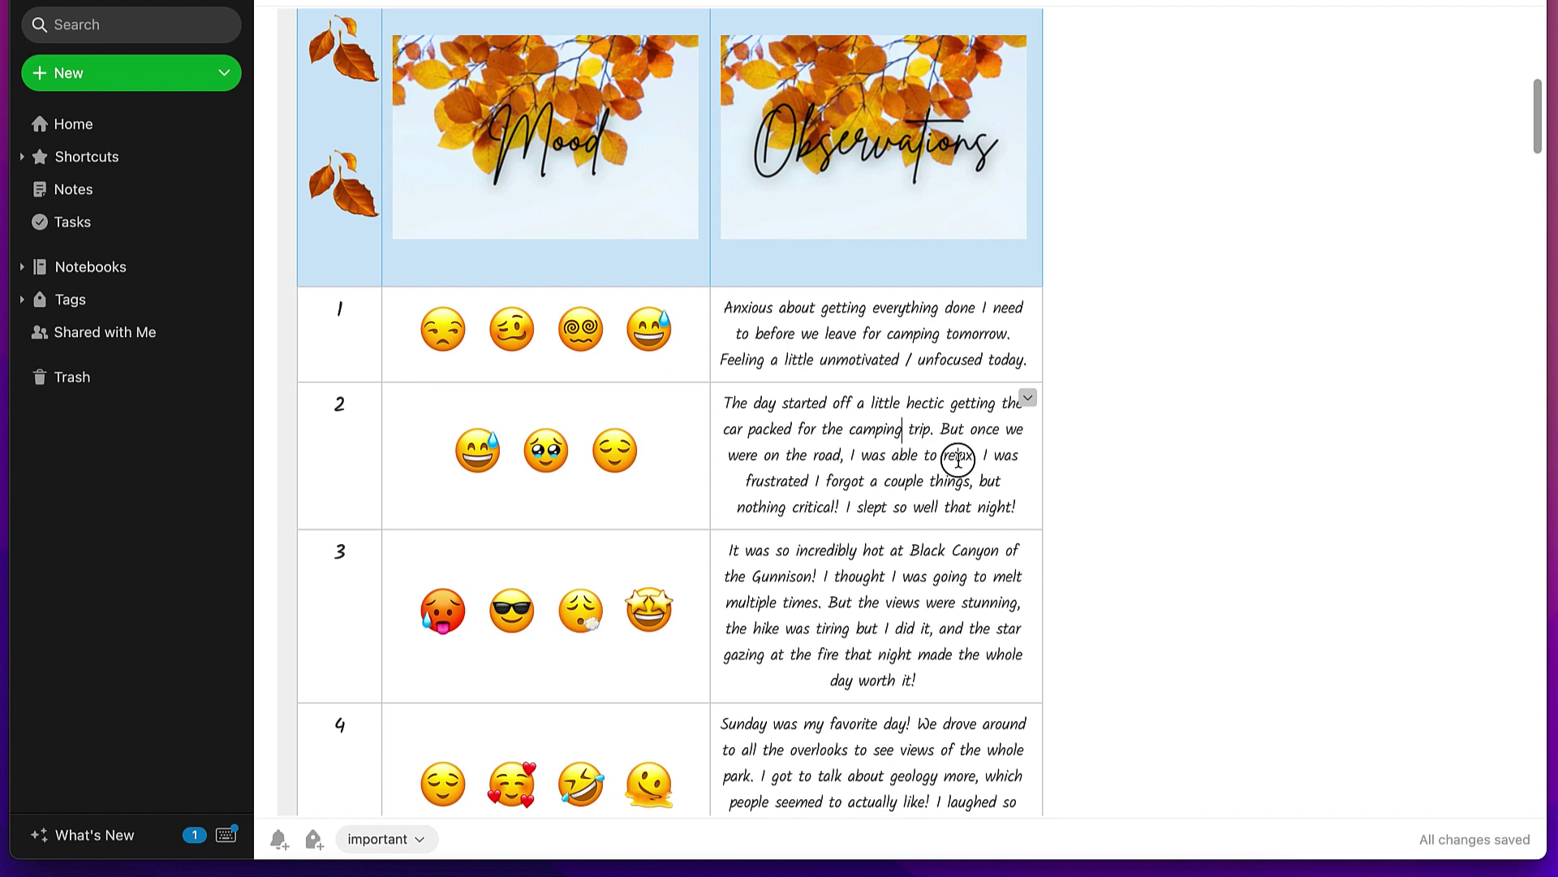
click(914, 608)
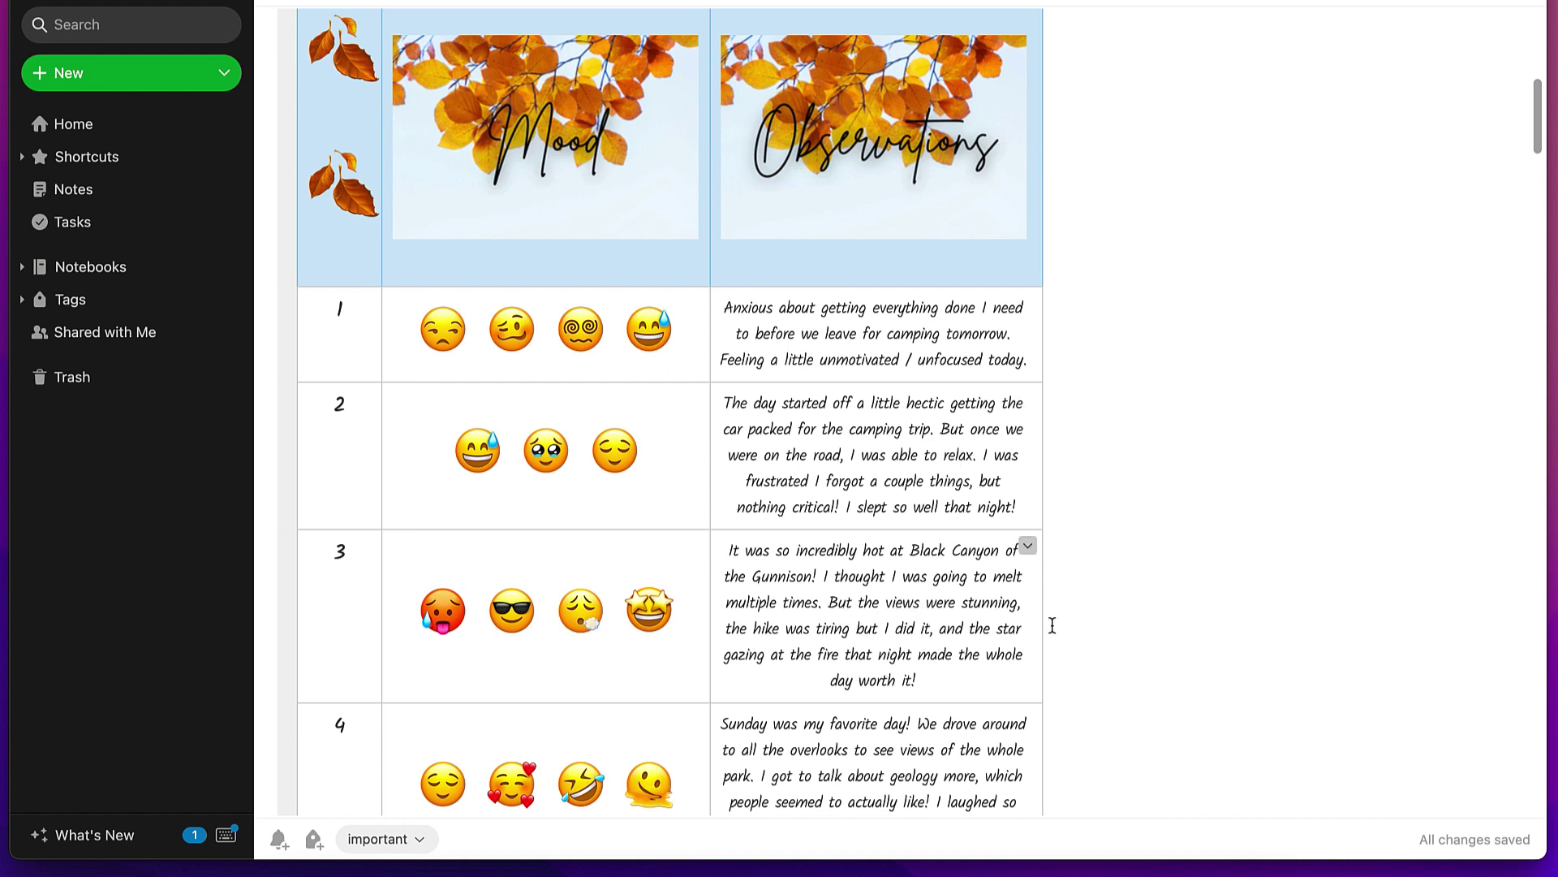
click(1007, 576)
scroll(933, 649, down, 1)
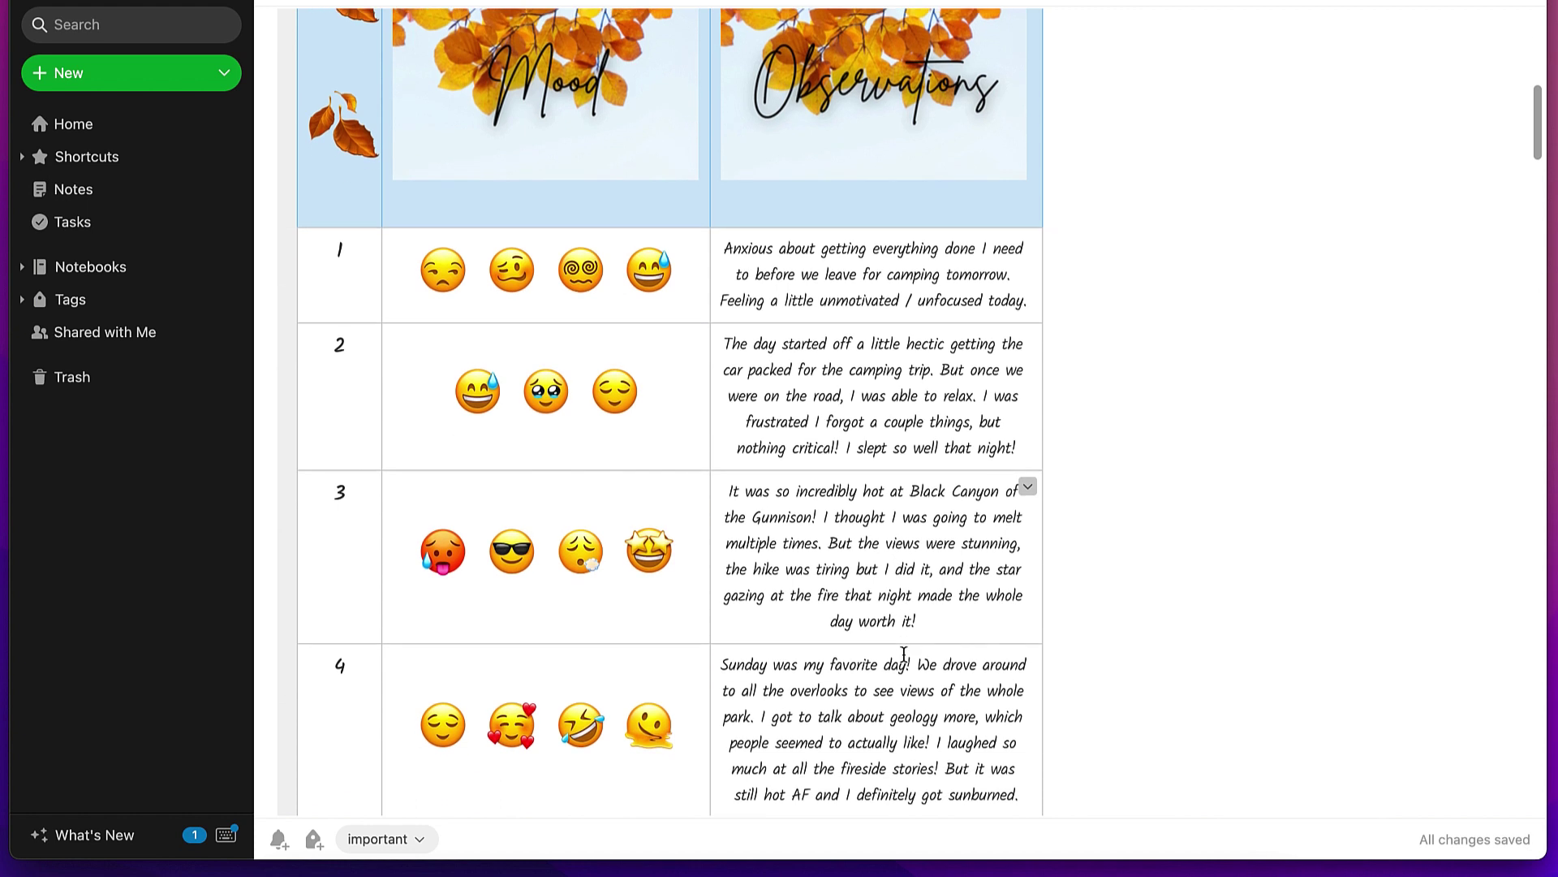
click(939, 609)
drag(938, 609, 952, 623)
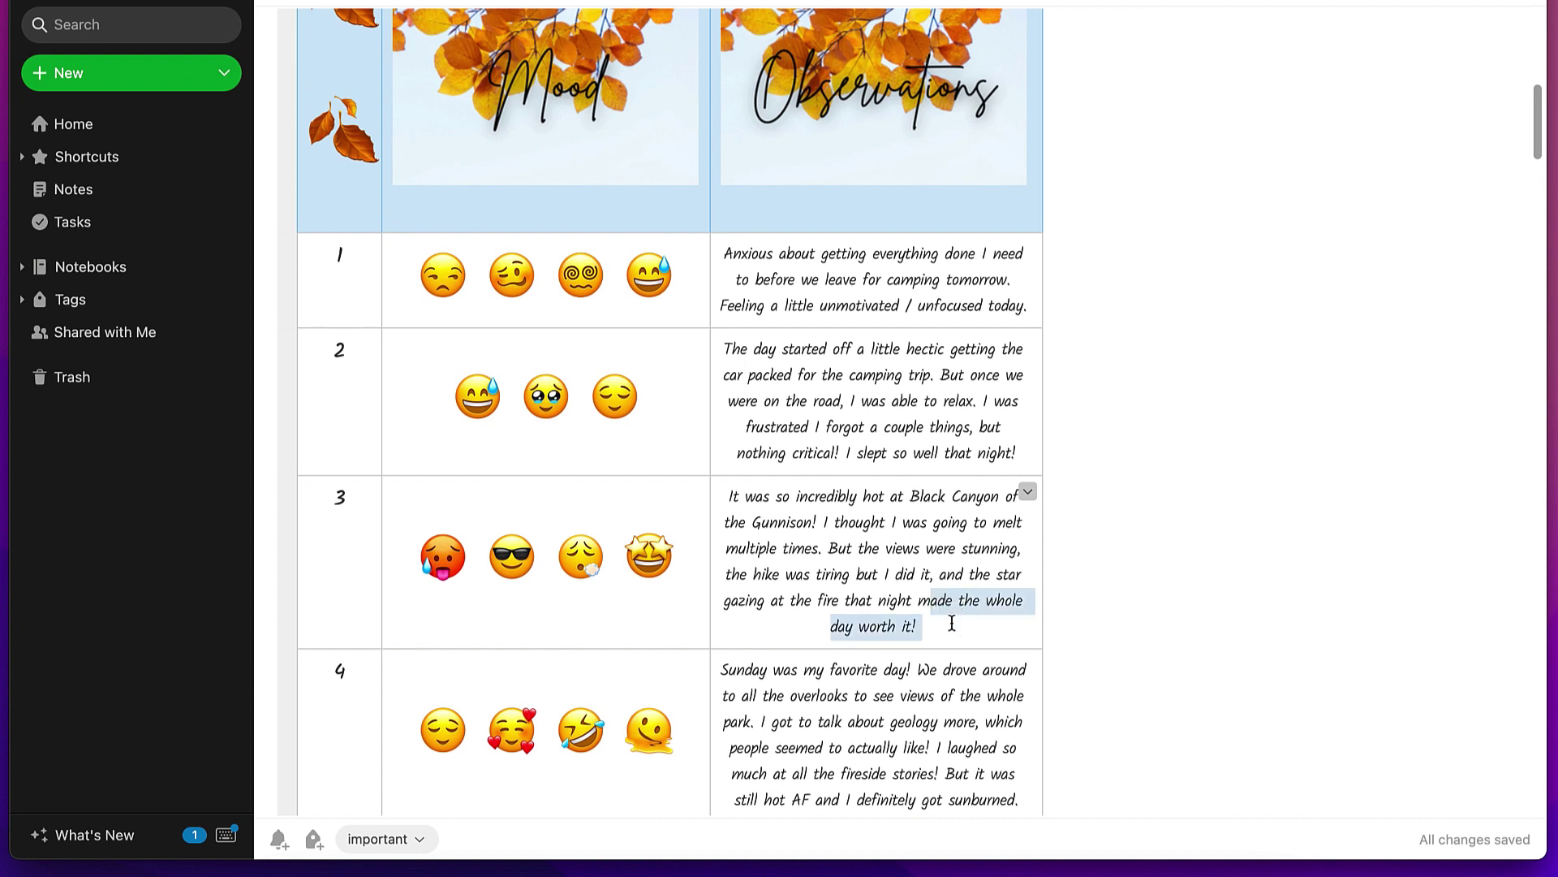
scroll(952, 623, up, 2)
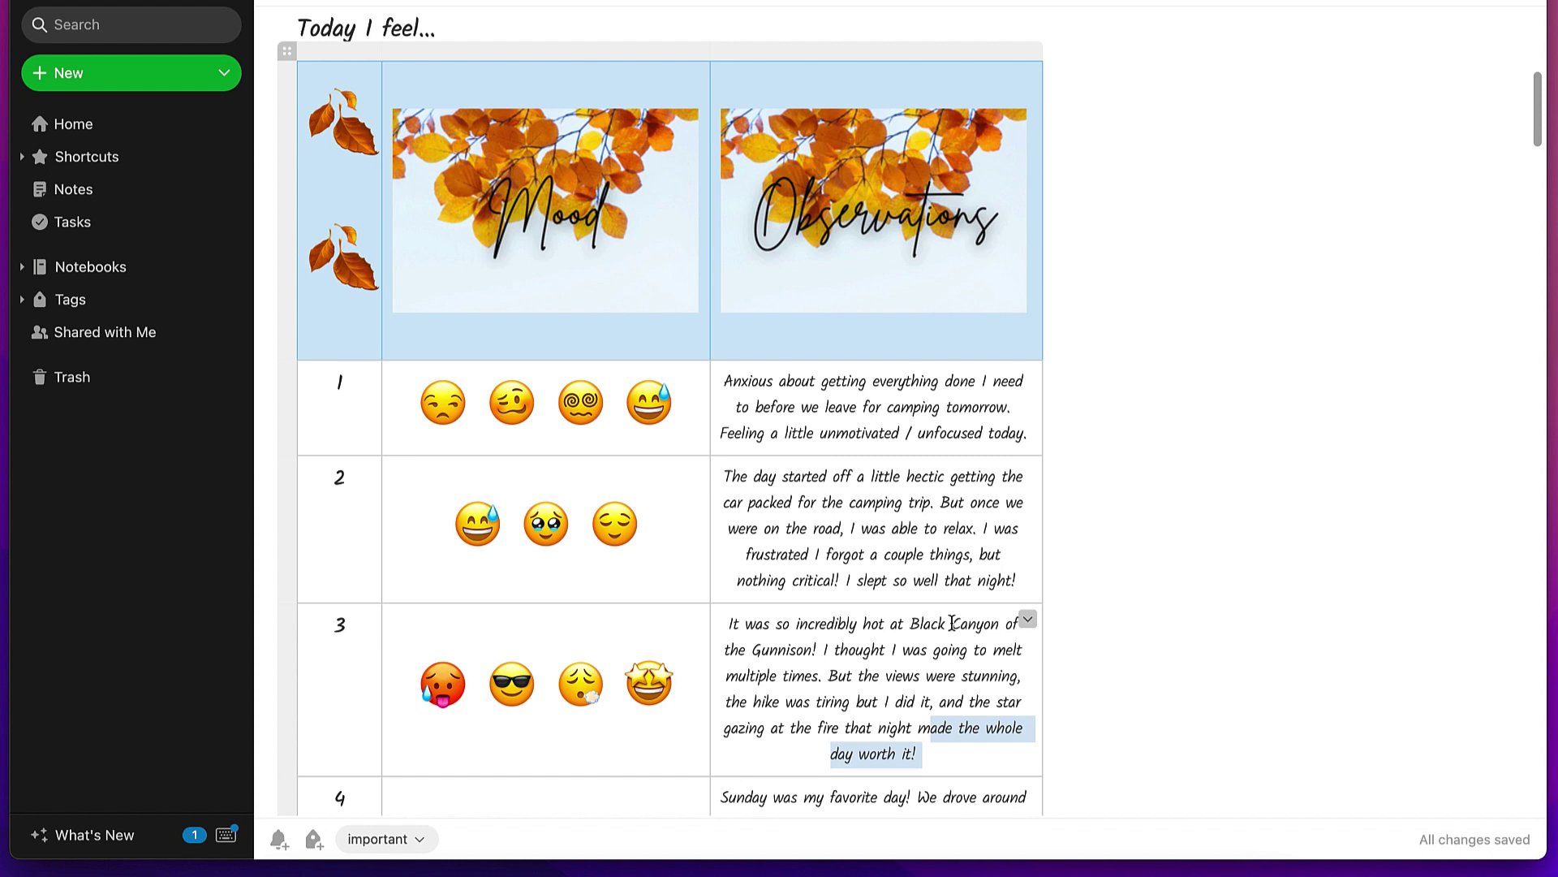
click(938, 676)
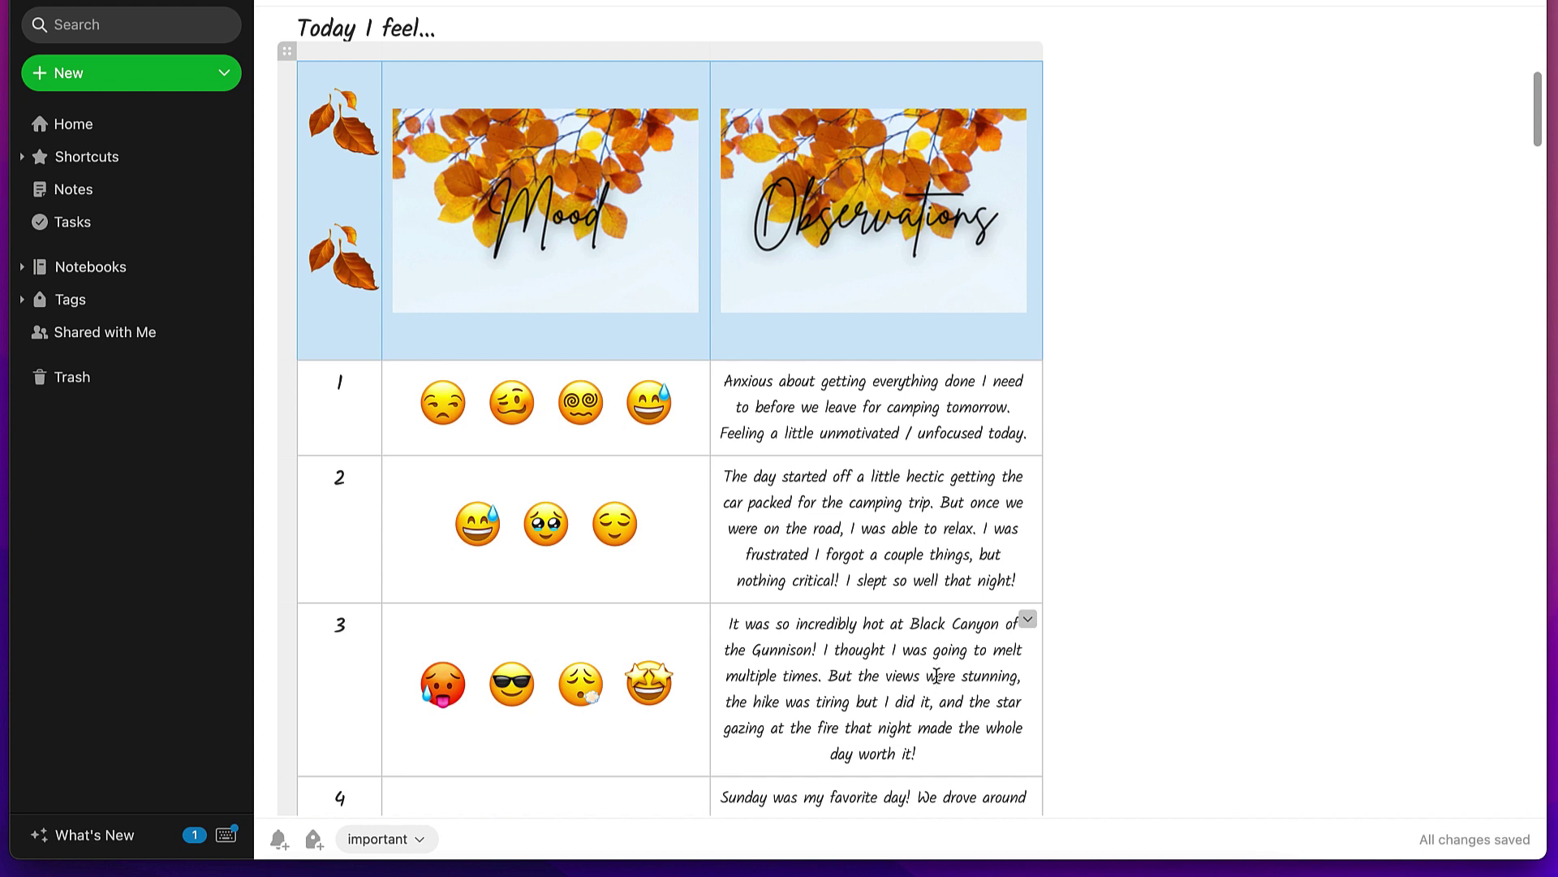
scroll(936, 675, up, 10)
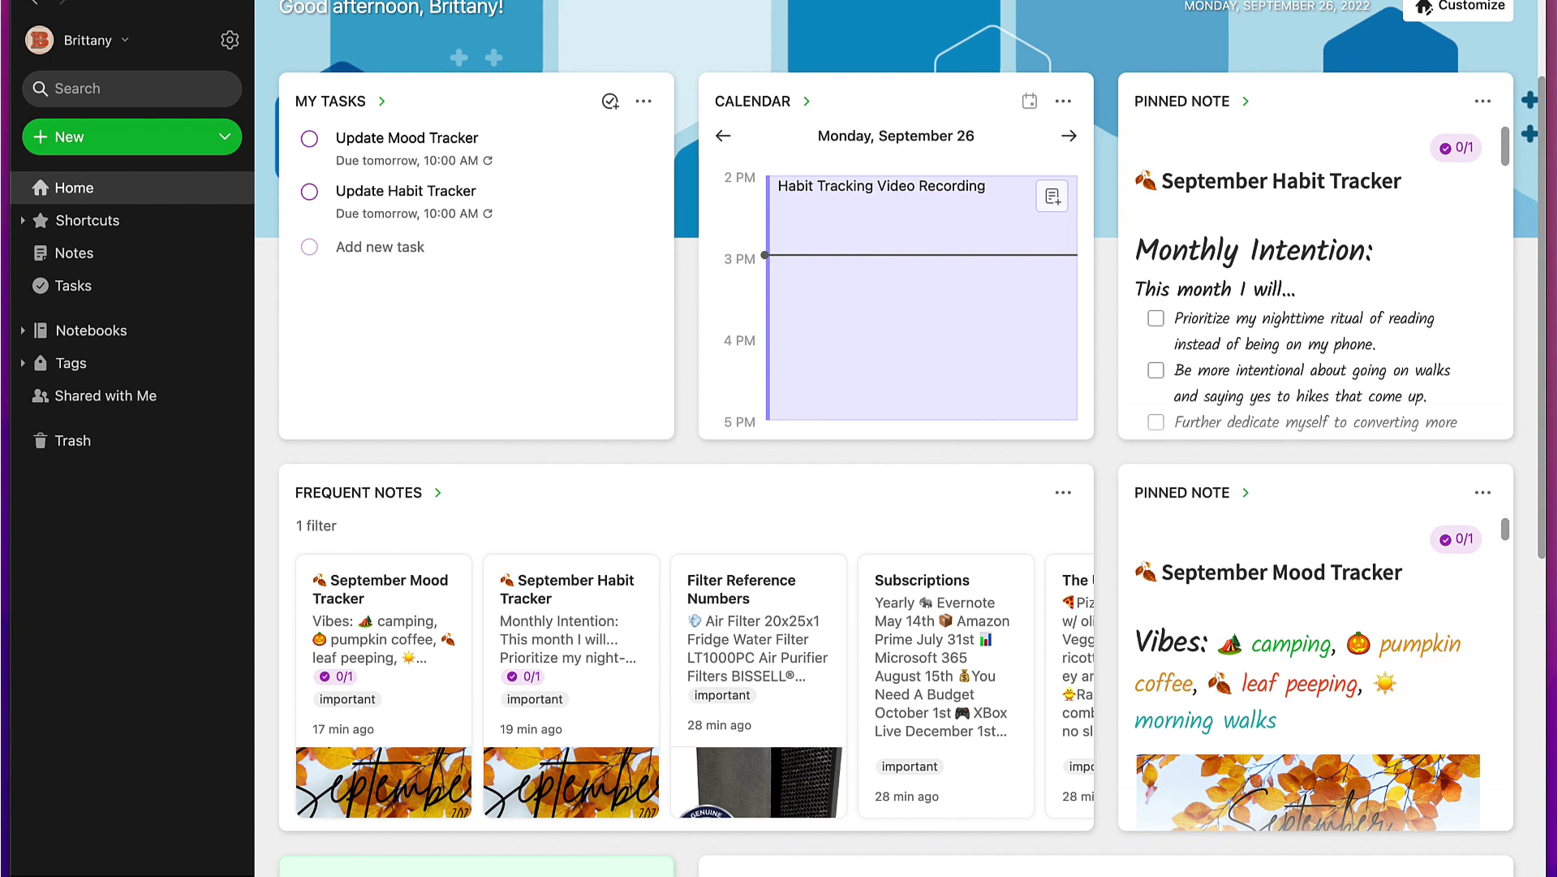
Start a blank note and title it with the 🎃 emoji followed by 'October Habit Tracker'.
click(103, 141)
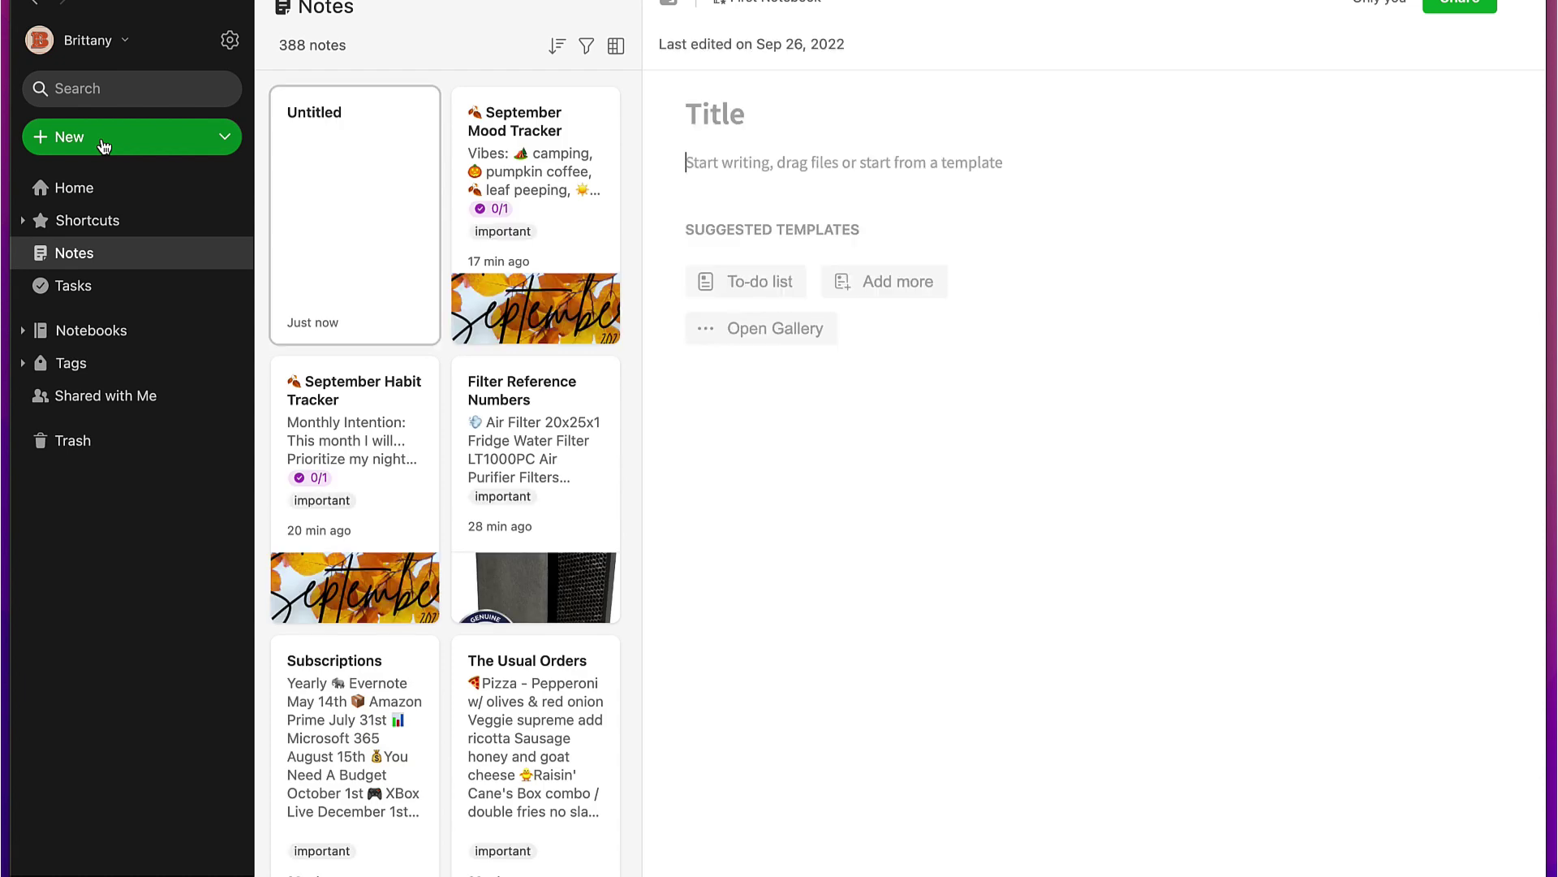
click(703, 111)
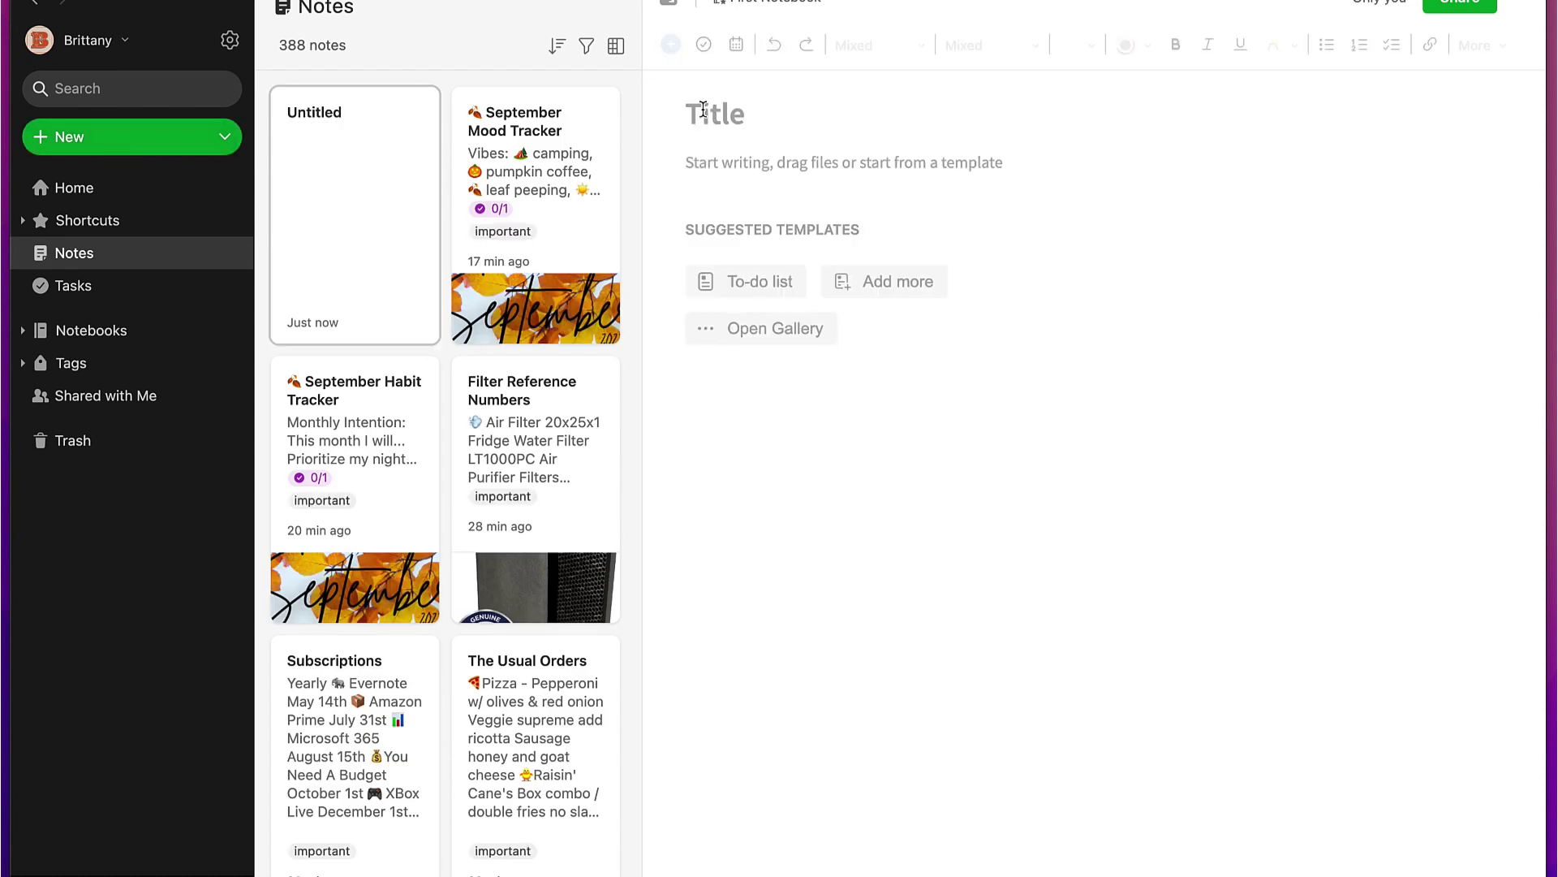
key(ctrl+super+space)
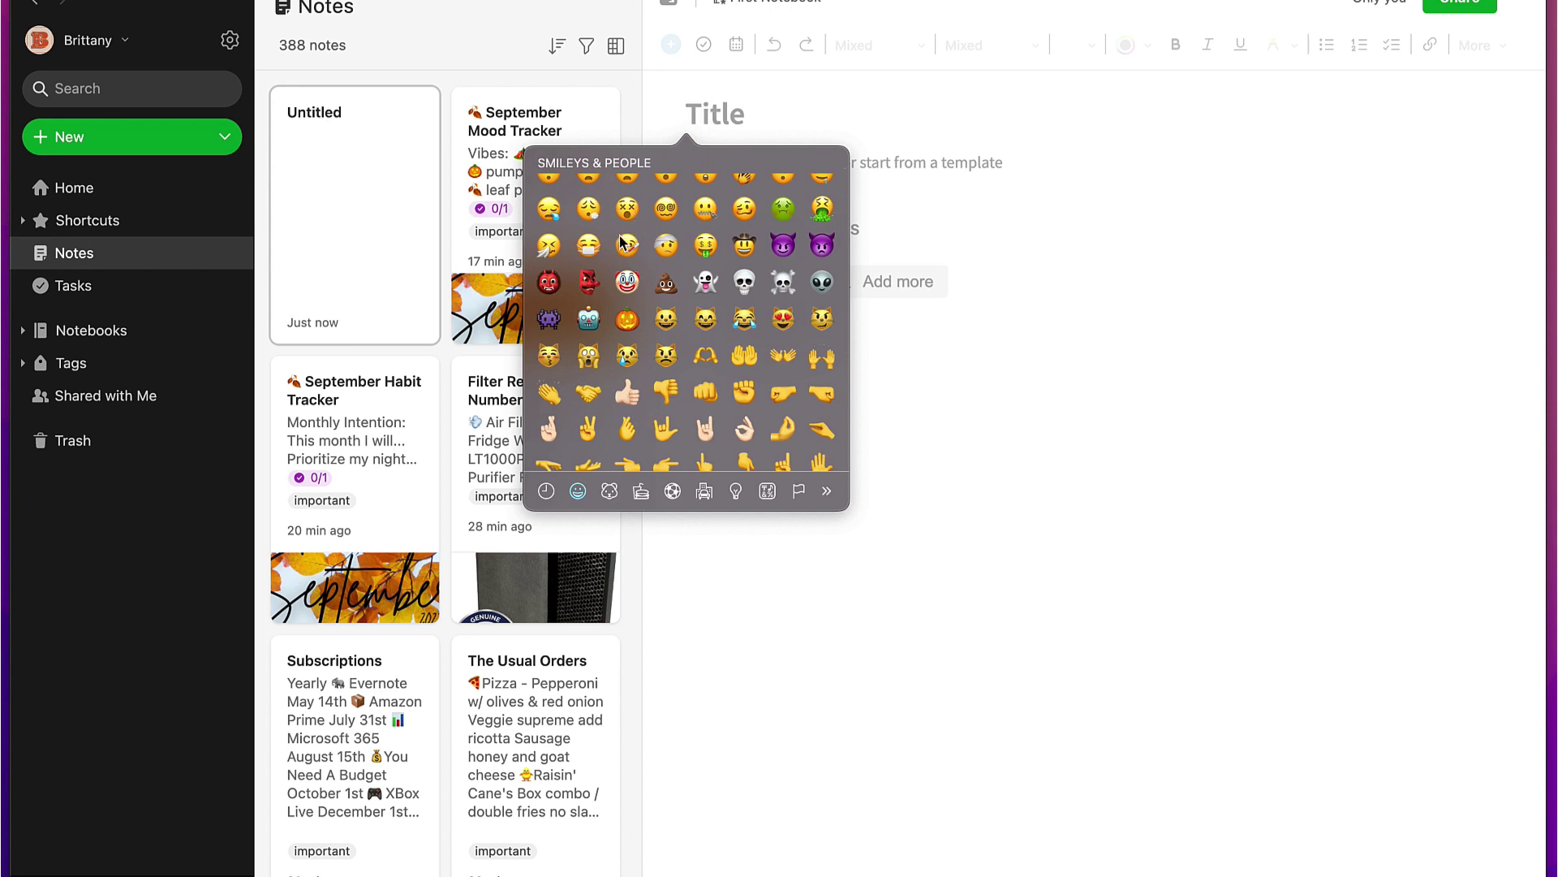
click(626, 320)
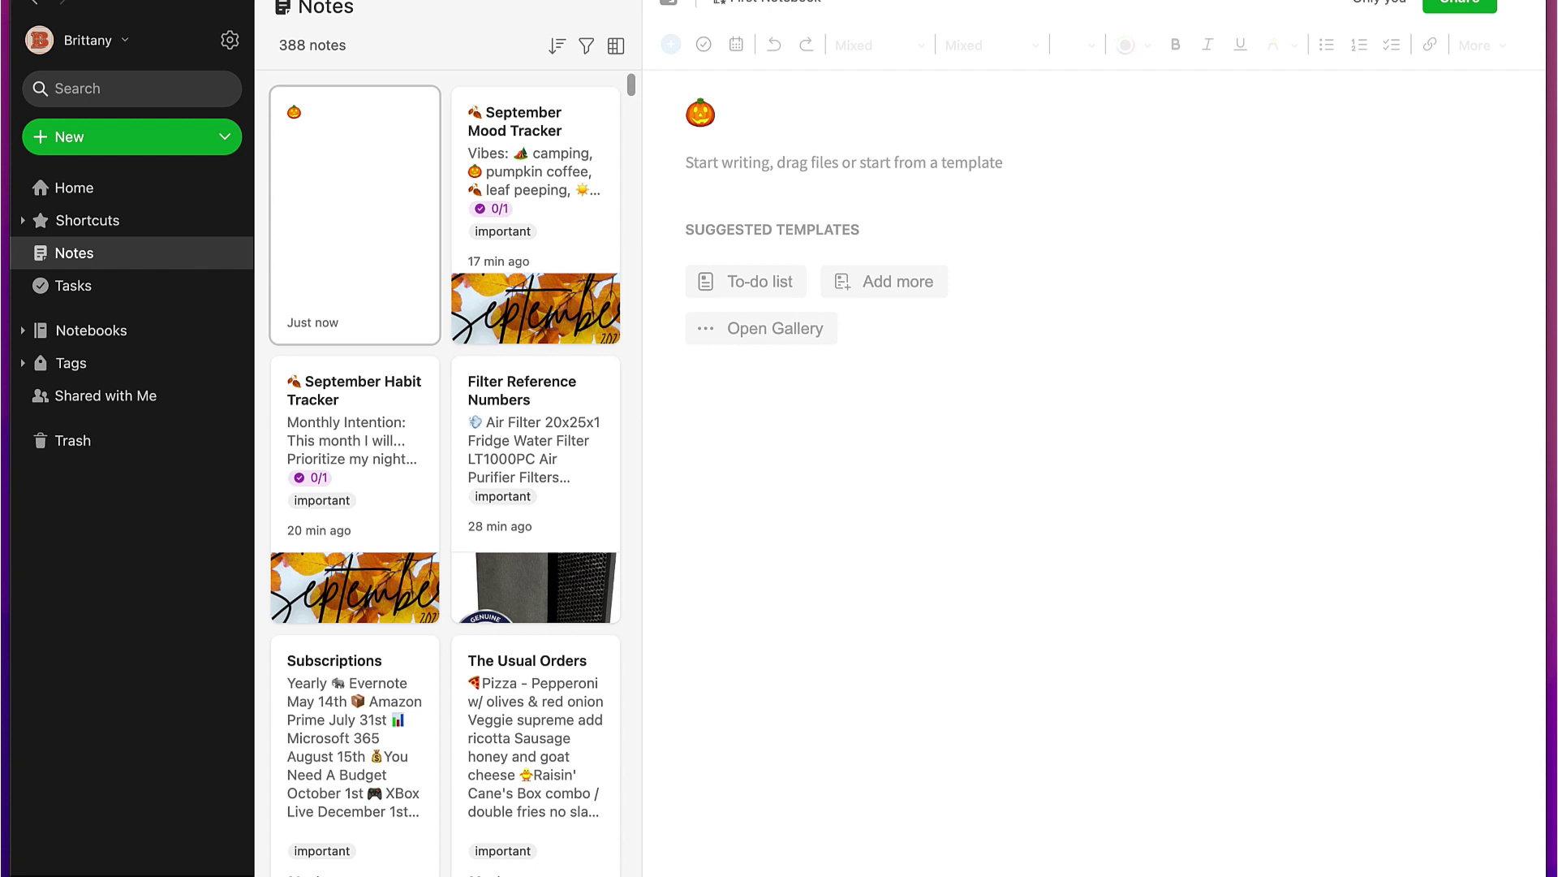
text(Moo)
key(BackSpace)
key(BackSpace)
key(BackSpace)
text(October)
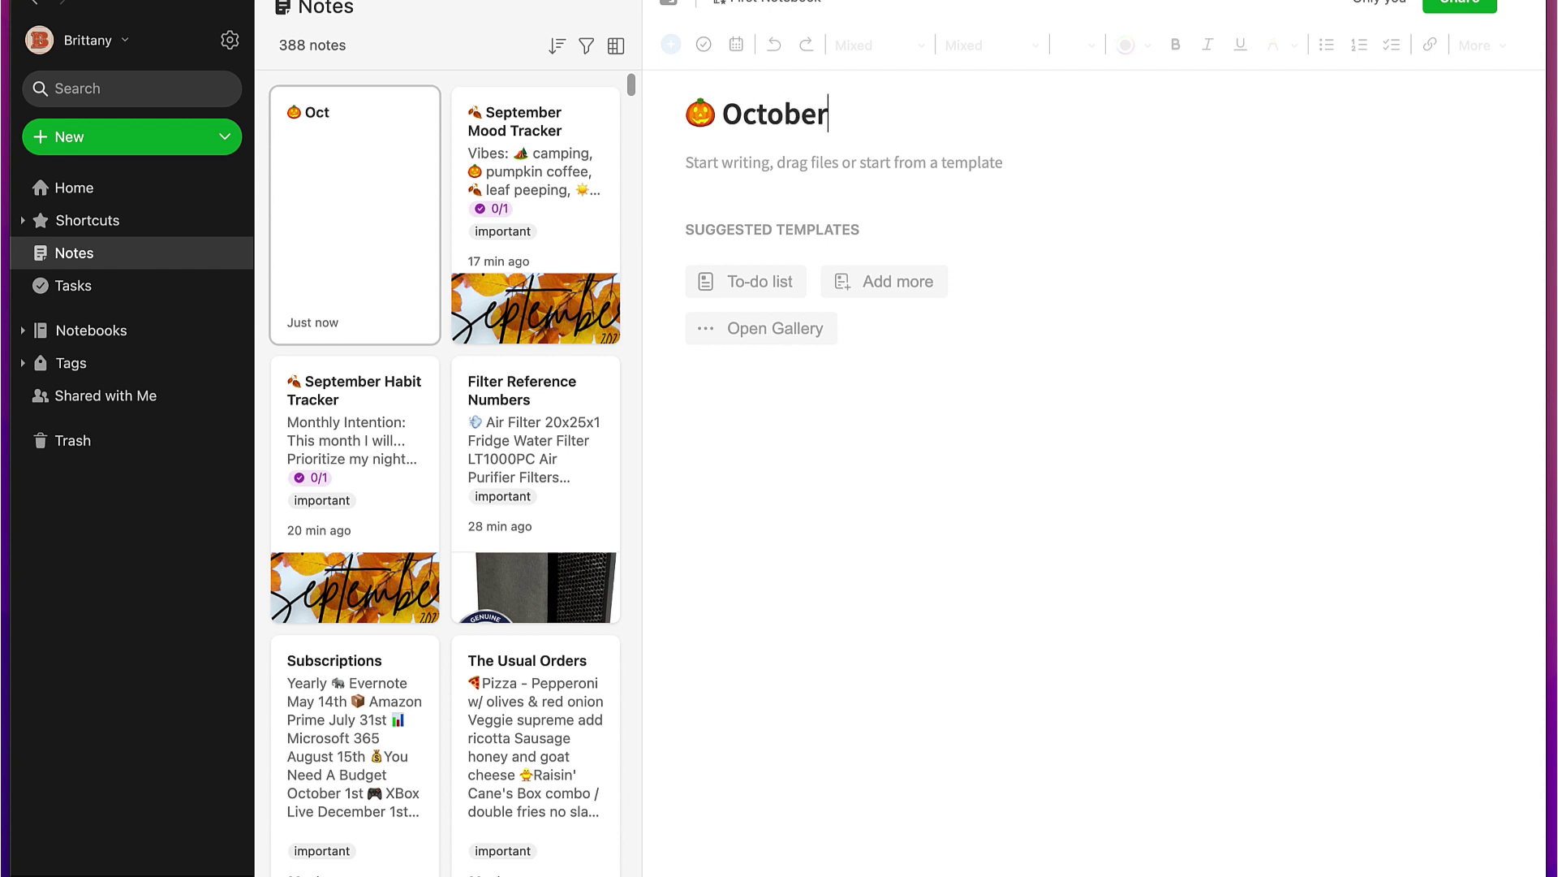
text( Habit Tra)
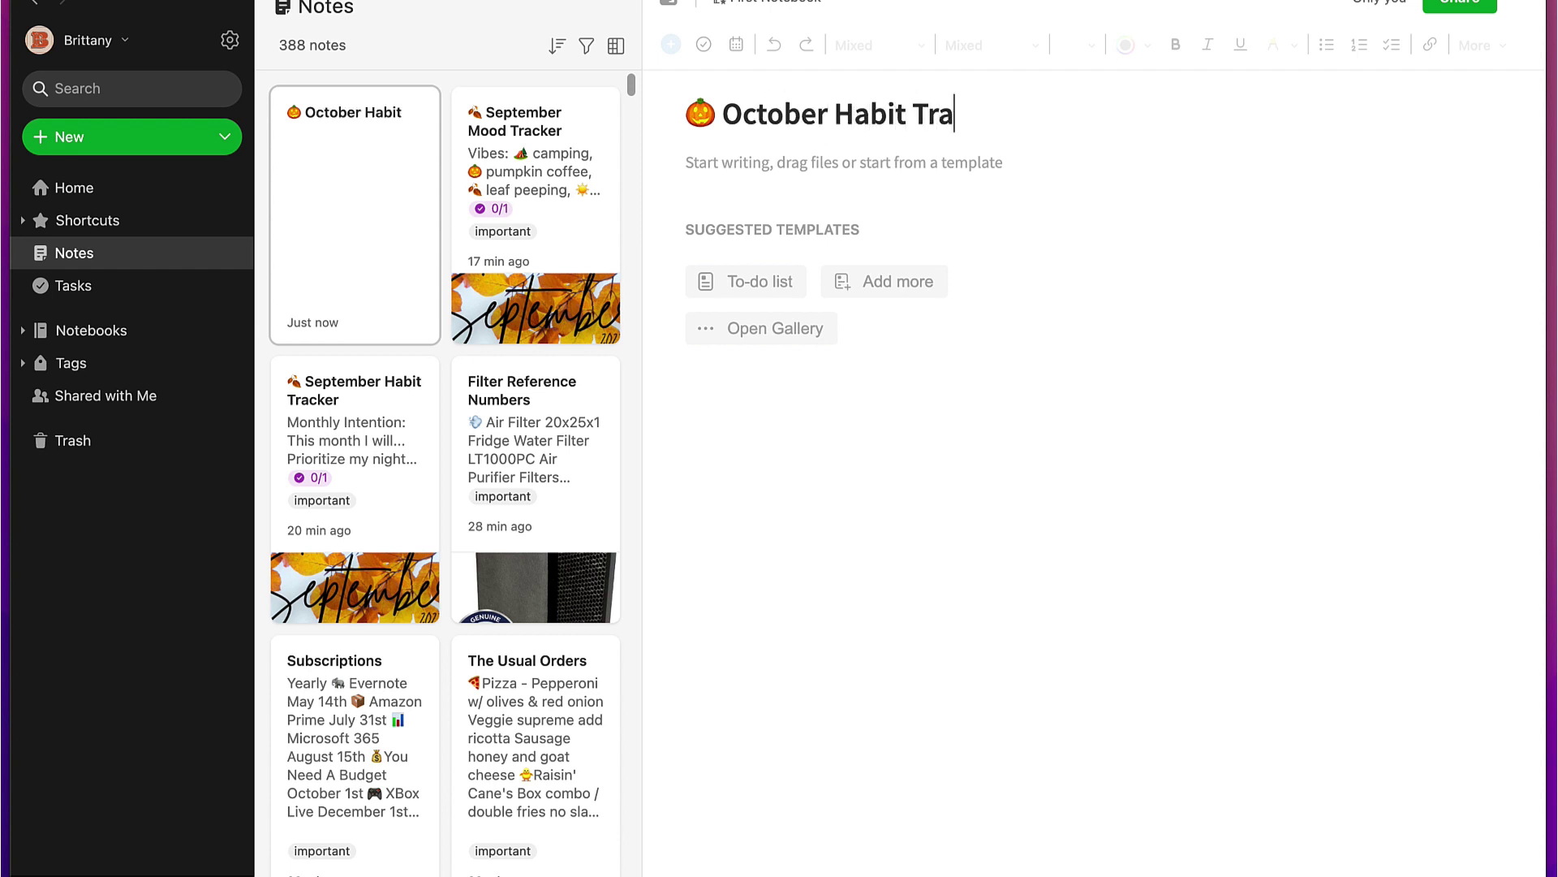
text(cker)
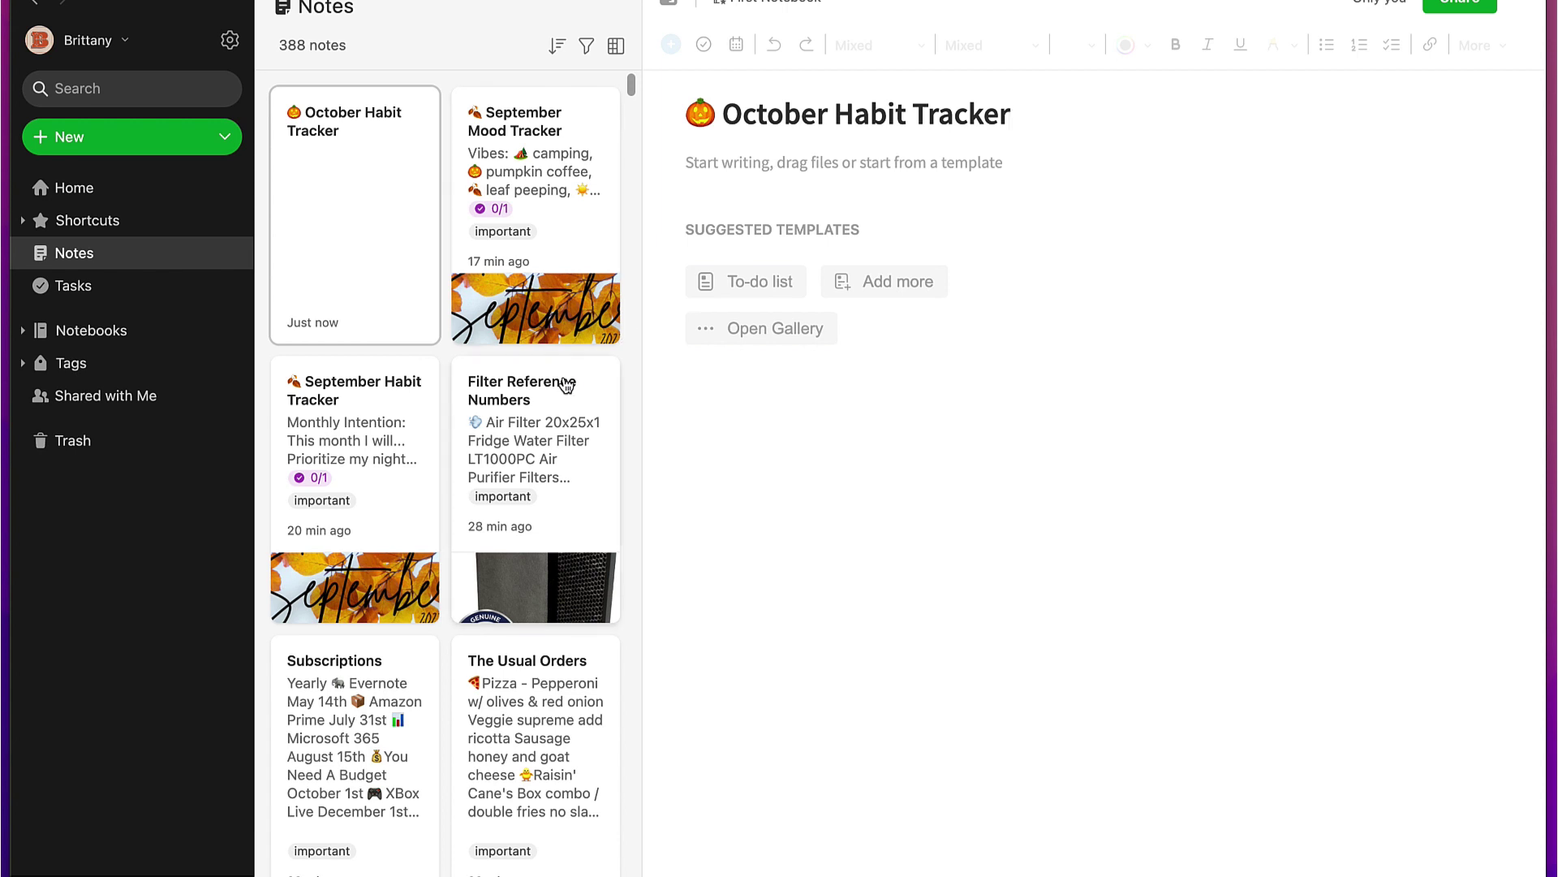
Select the Monthly Intention heading and its checklist in the September Habit Tracker note.
click(746, 175)
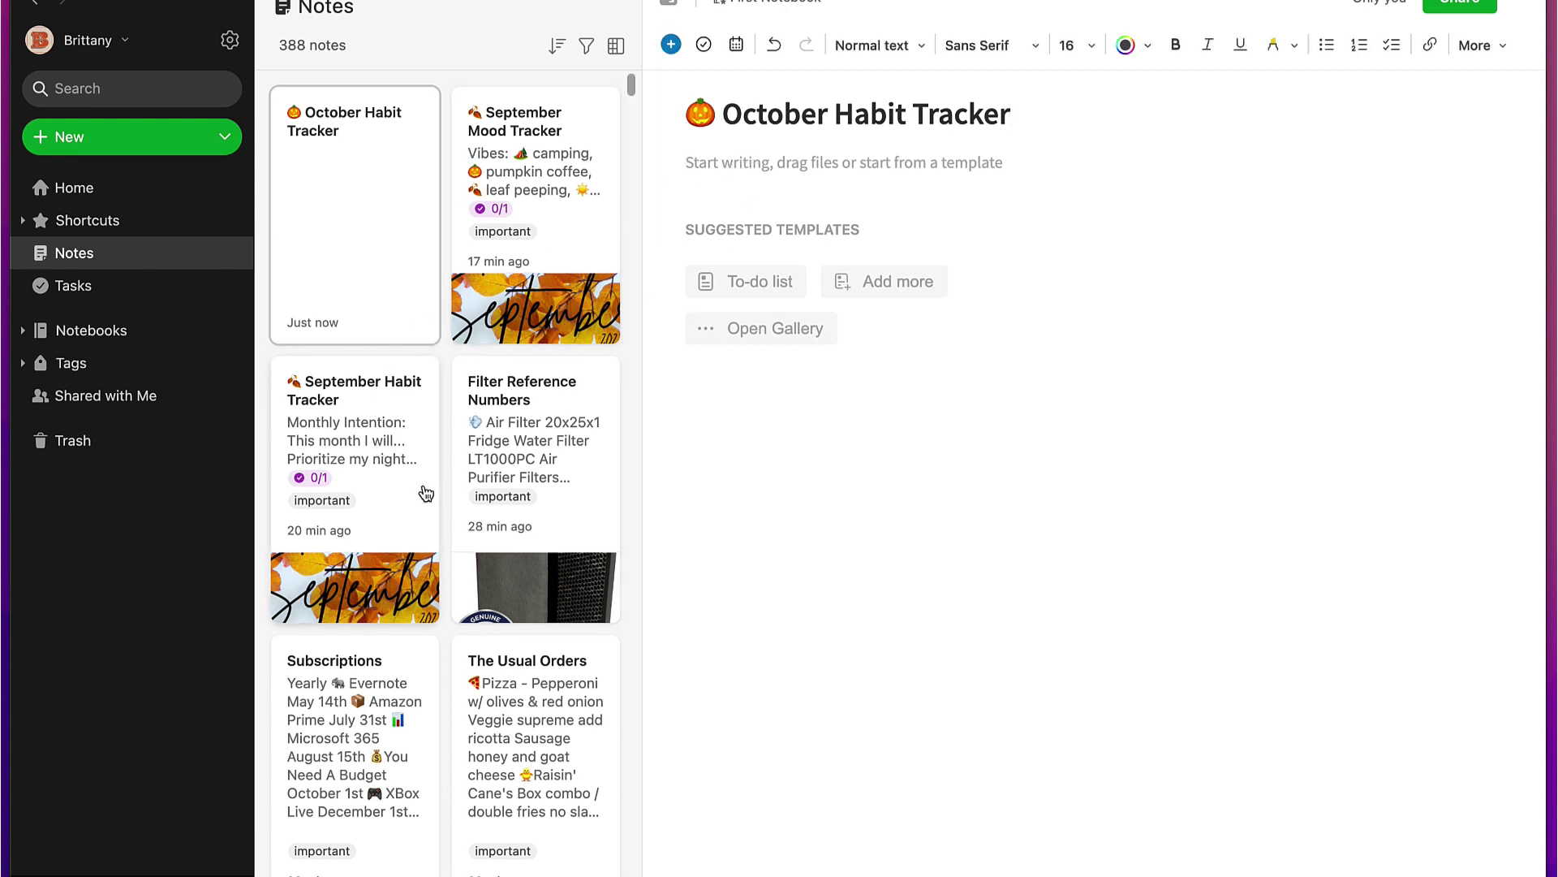
click(398, 463)
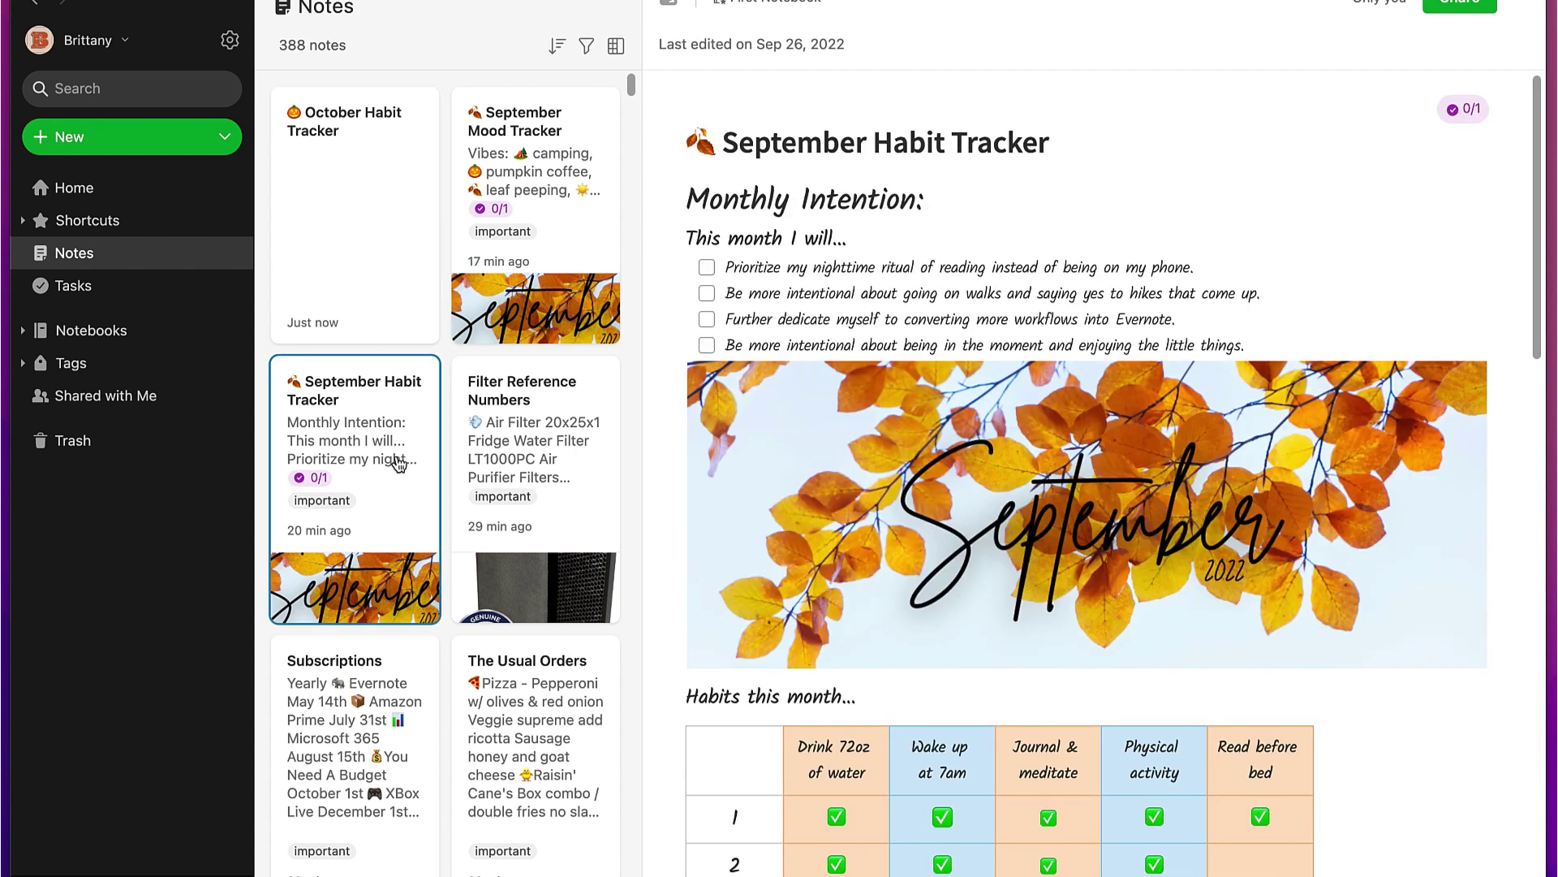
scroll(777, 215, down, 15)
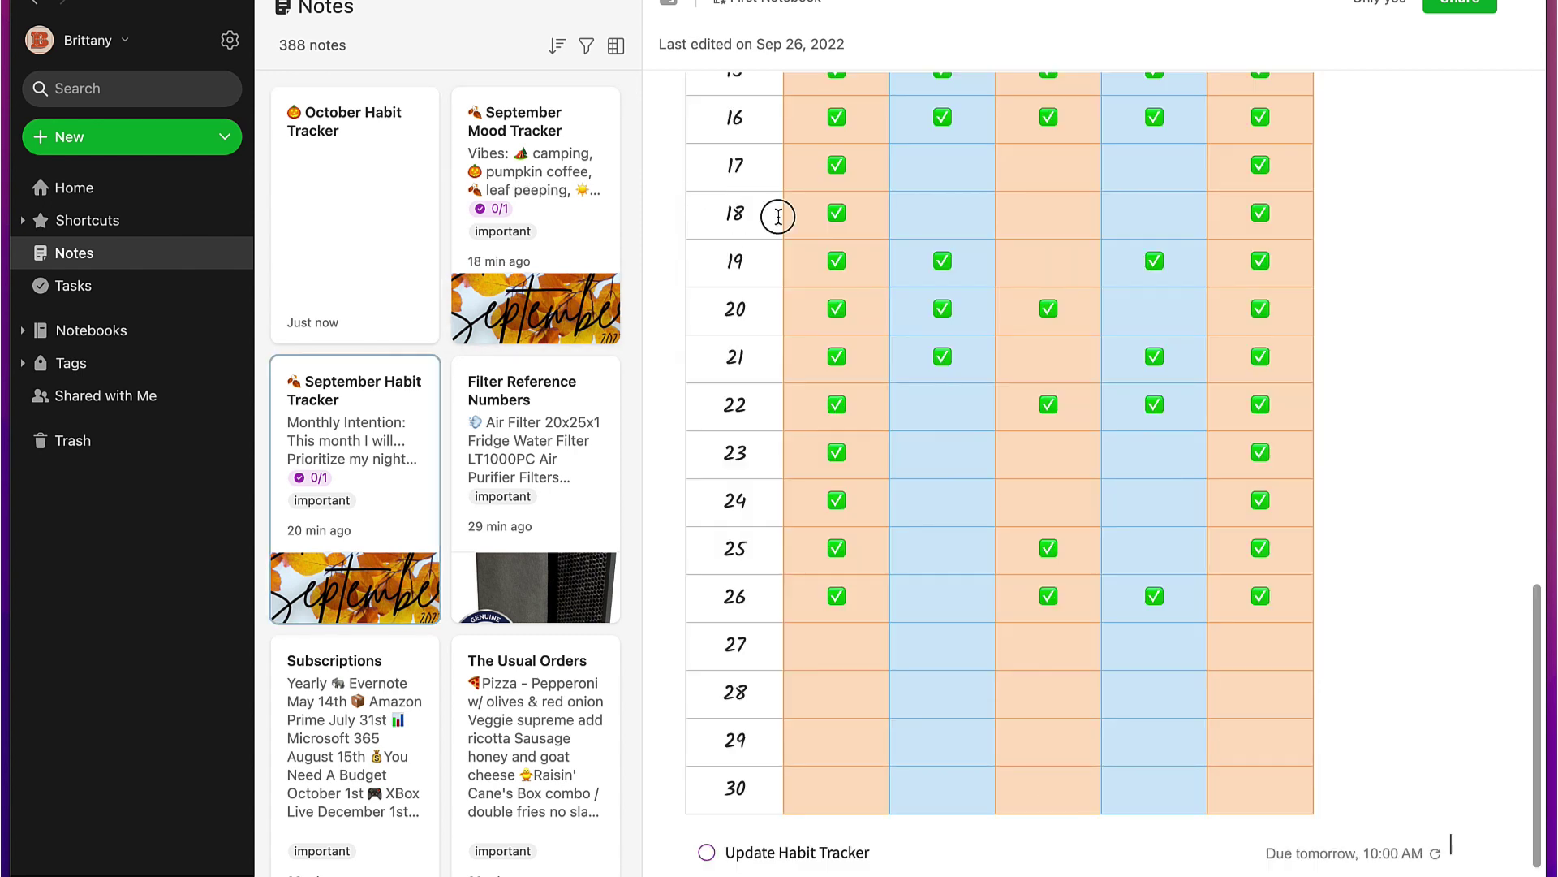
drag(777, 215, 1140, 317)
scroll(1140, 317, up, 15)
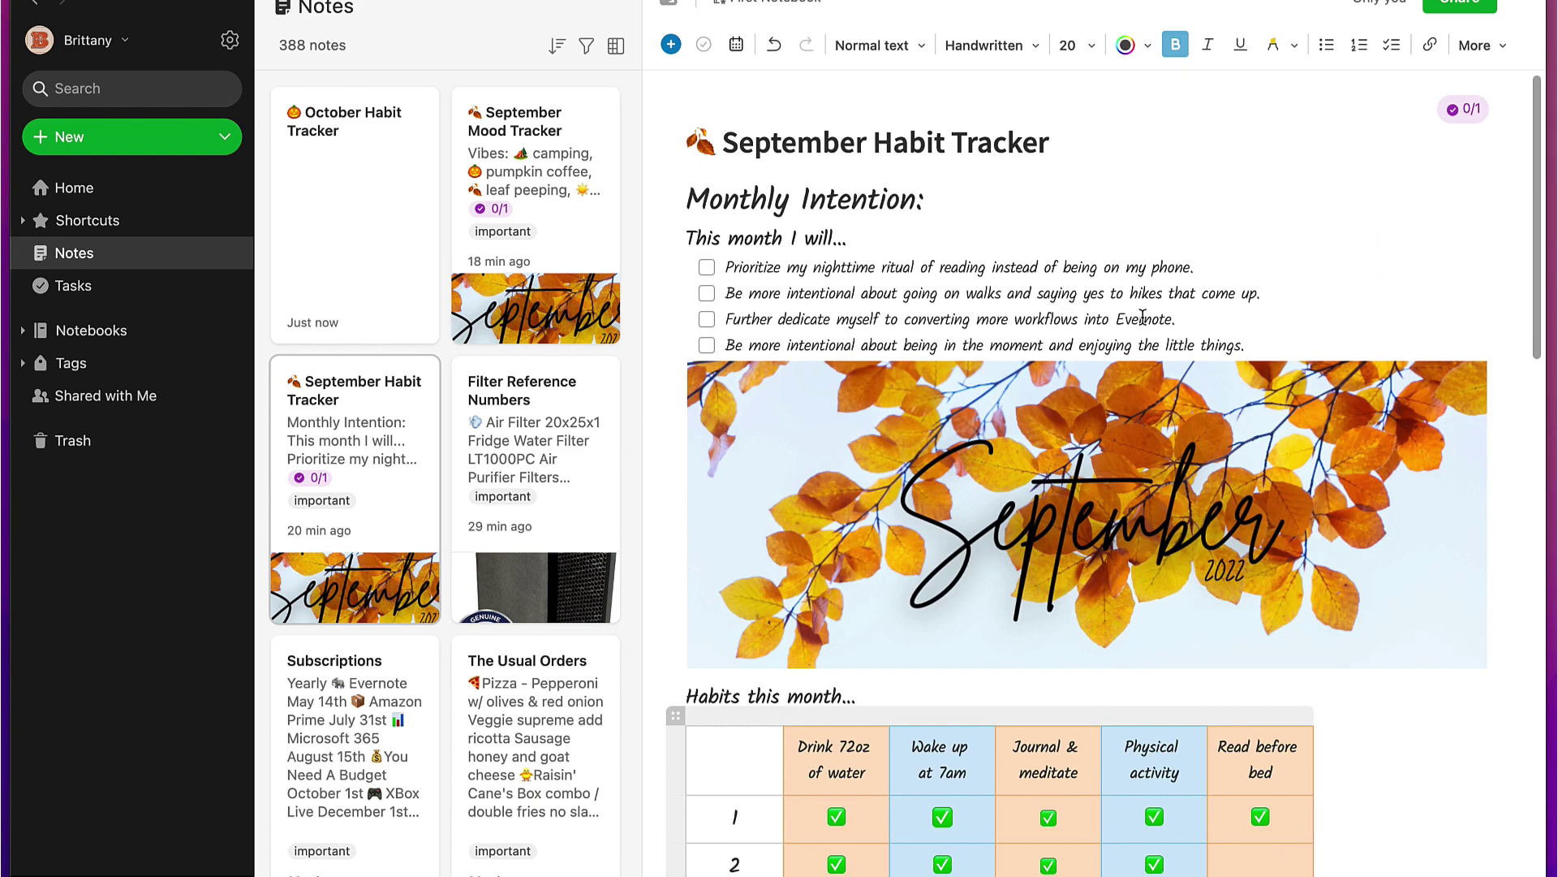
drag(688, 199, 1291, 335)
key(super+c)
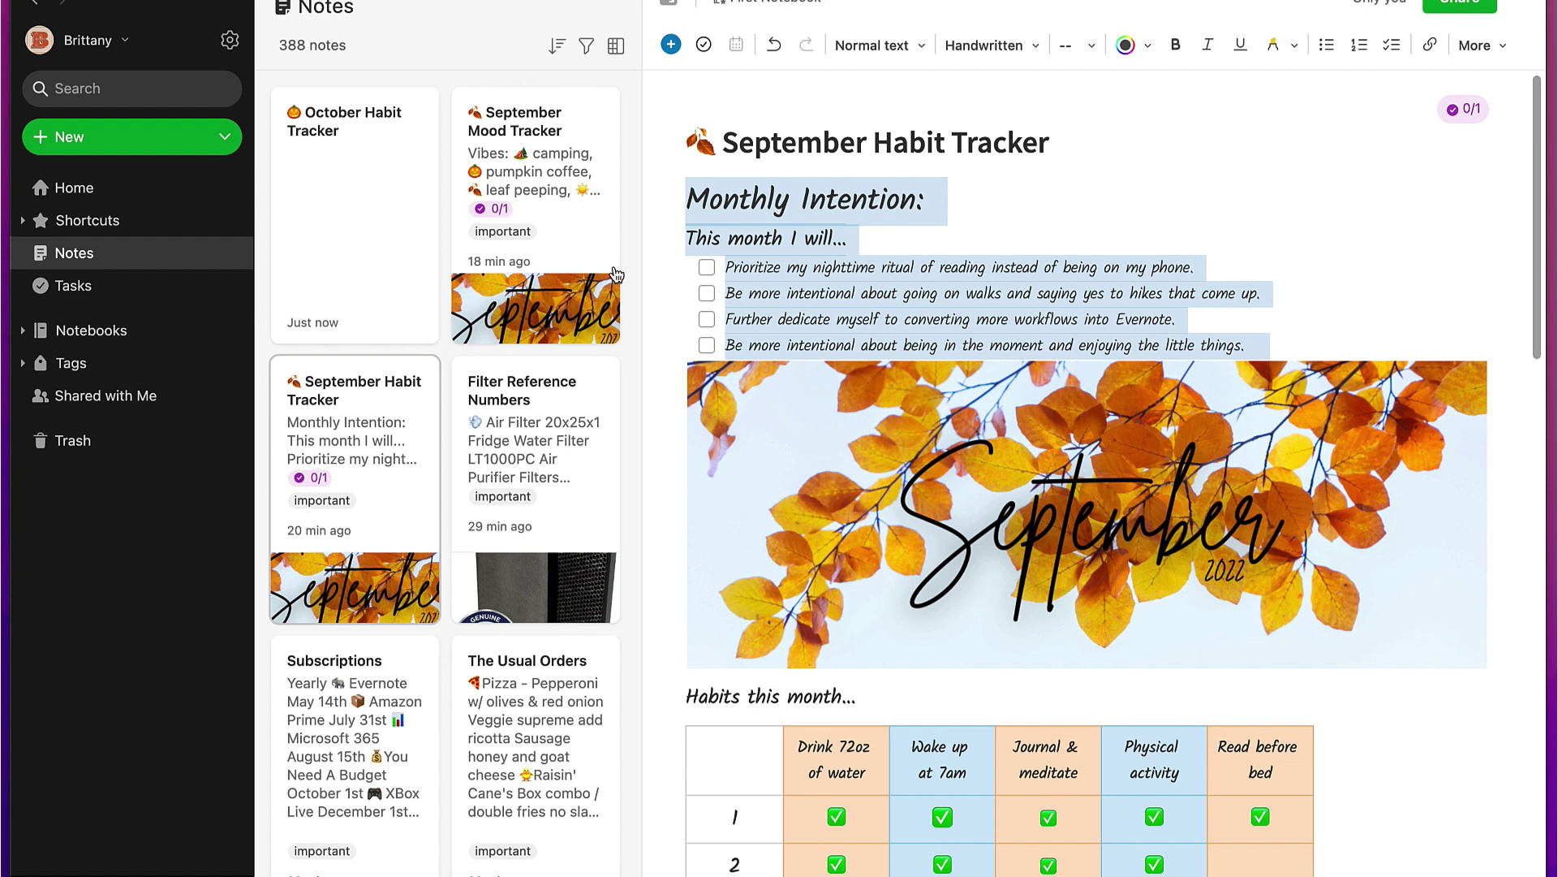
Paste the intention heading and checklist into the October note, ending with a blank line.
click(366, 209)
click(747, 189)
key(super+v)
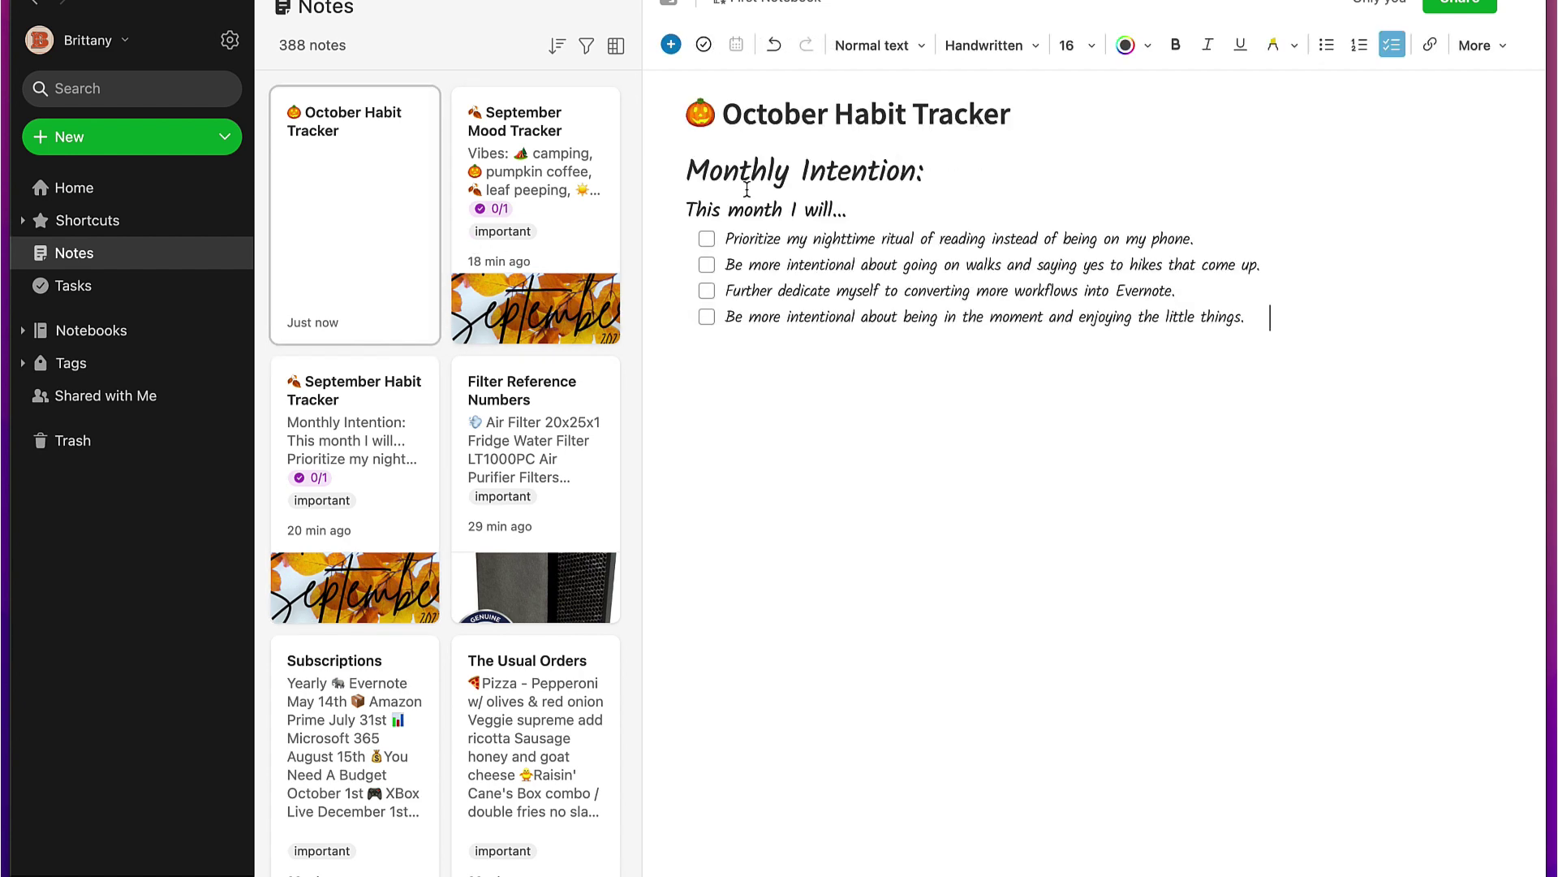
key(Return)
key(Return)
click(367, 416)
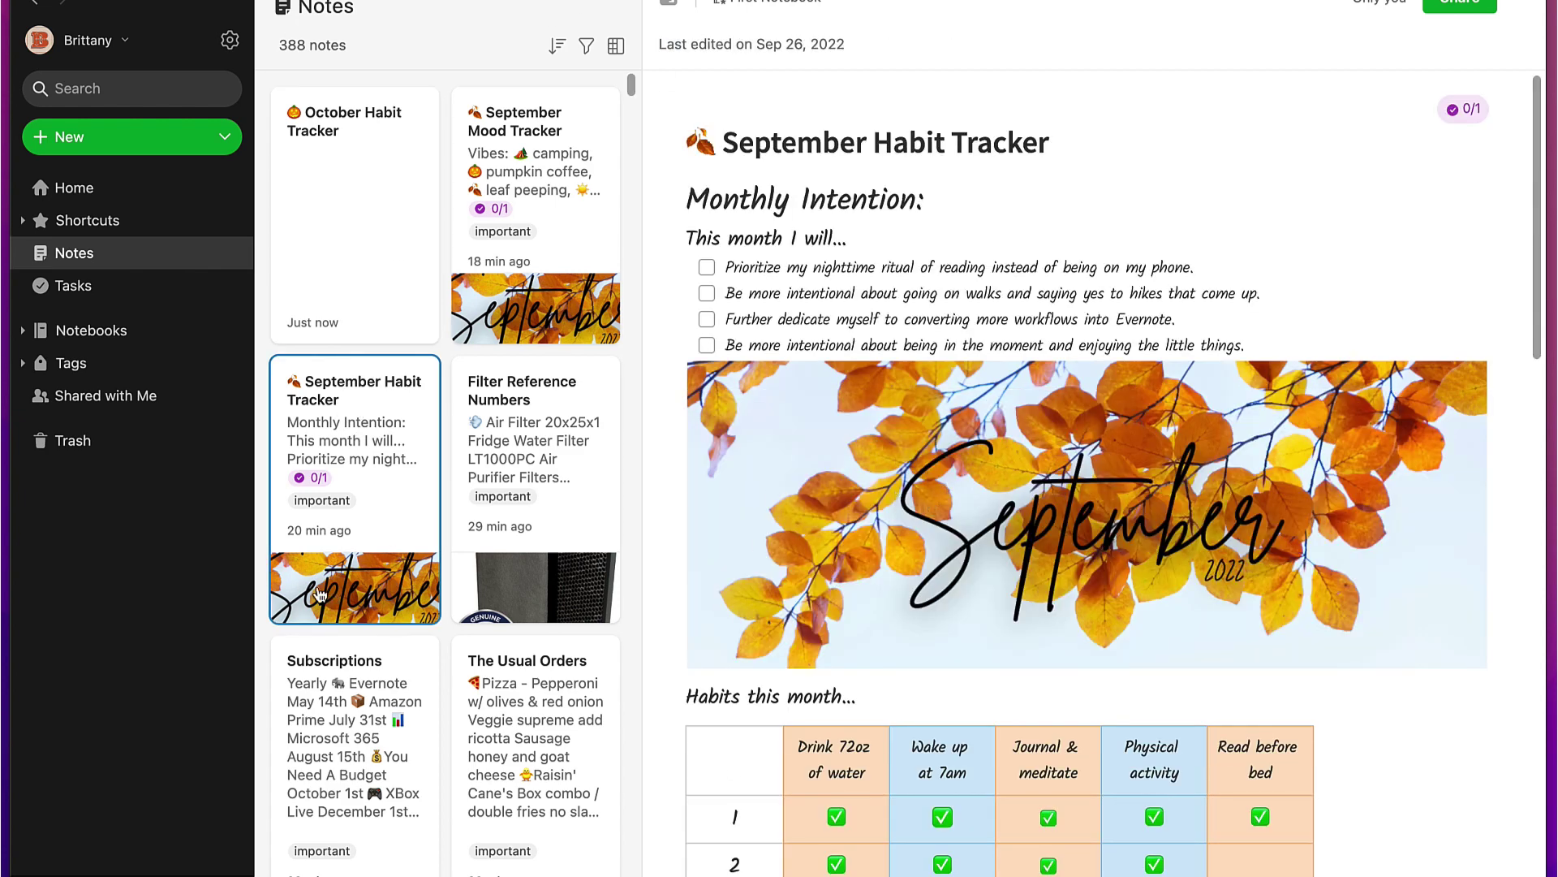
click(375, 224)
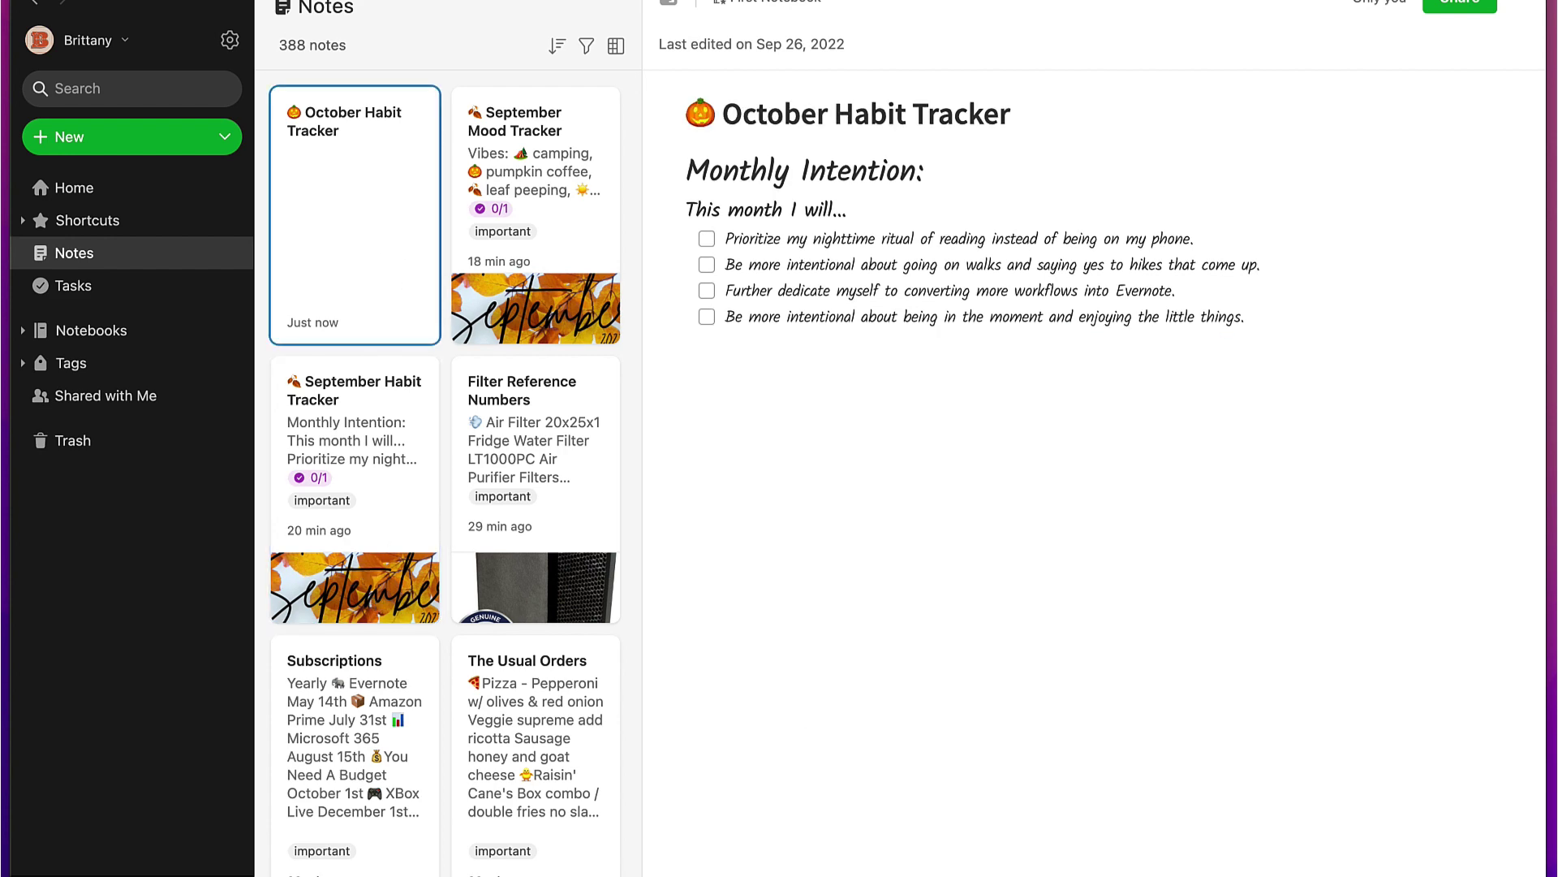
Drag Monthly Header.png from the Monthly Images folder into the October note, then close the folder.
key(super+Tab)
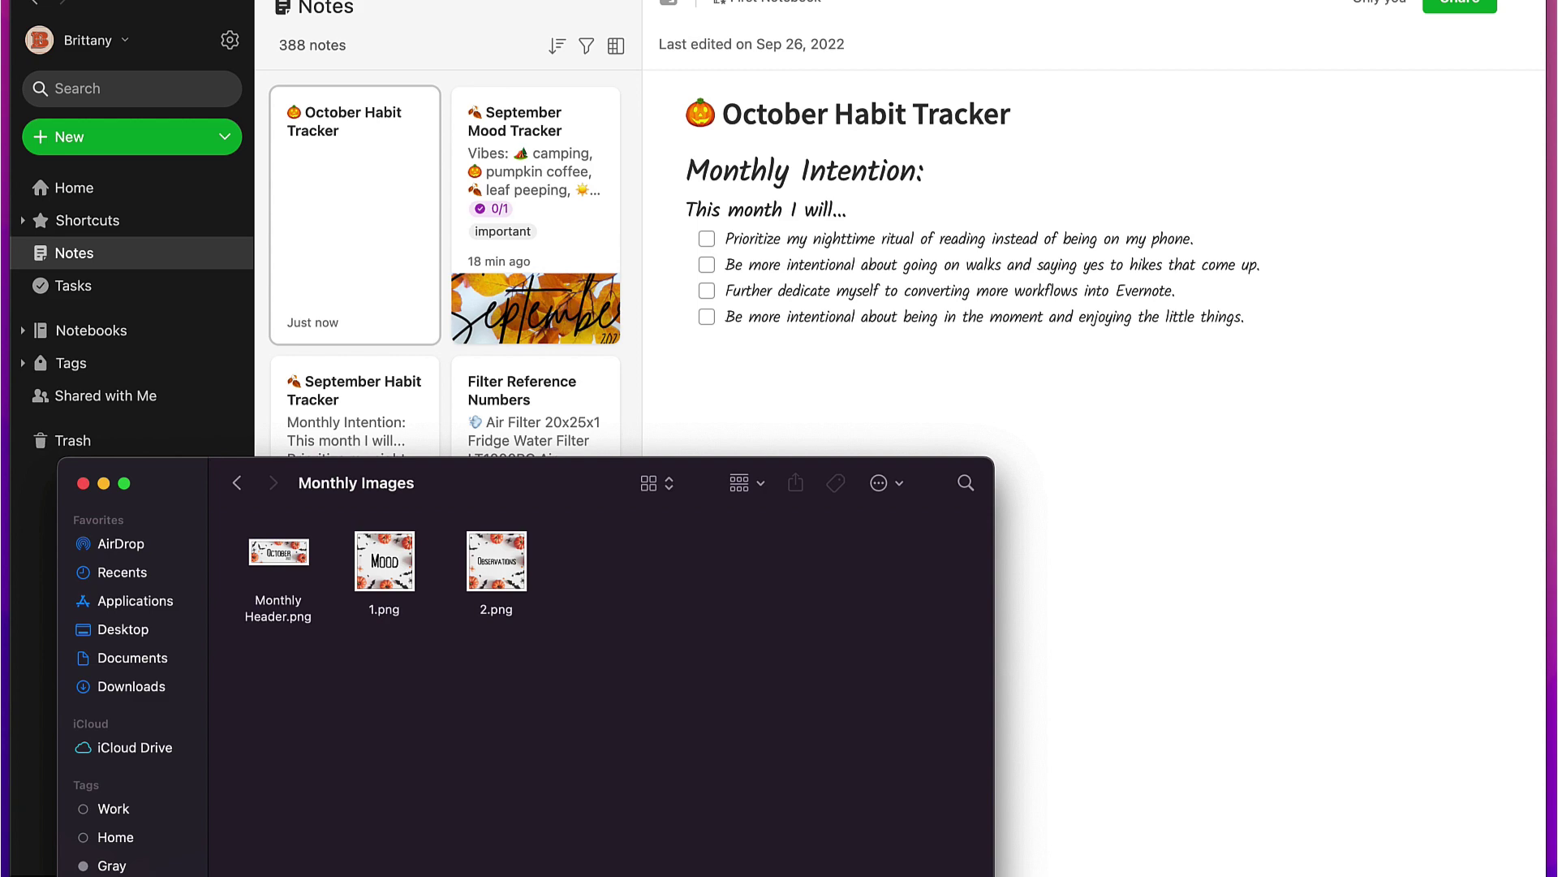
drag(284, 560, 865, 339)
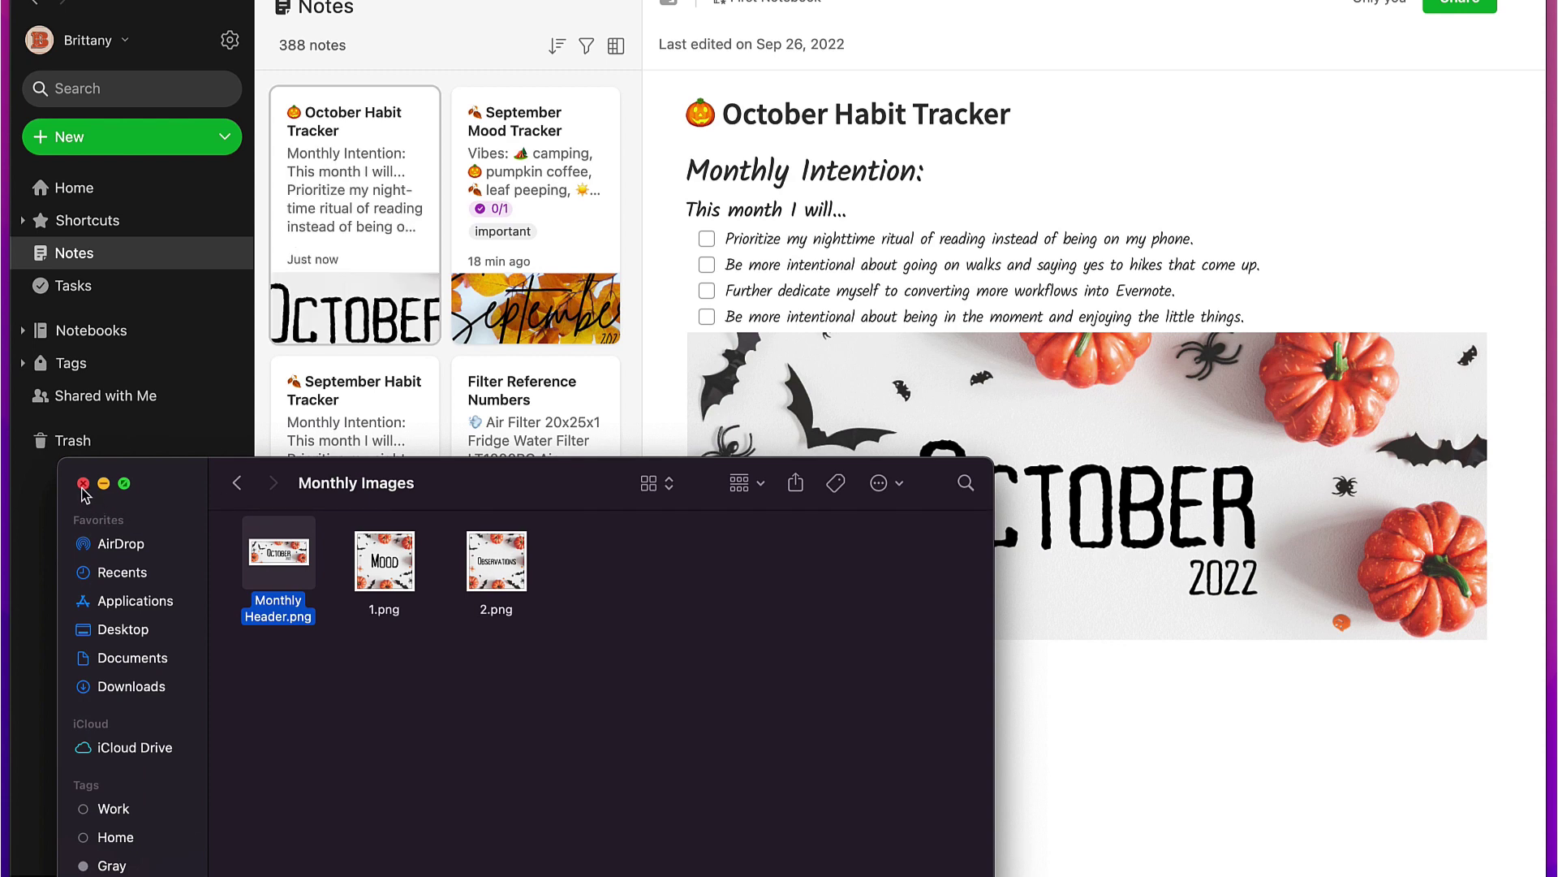
click(83, 484)
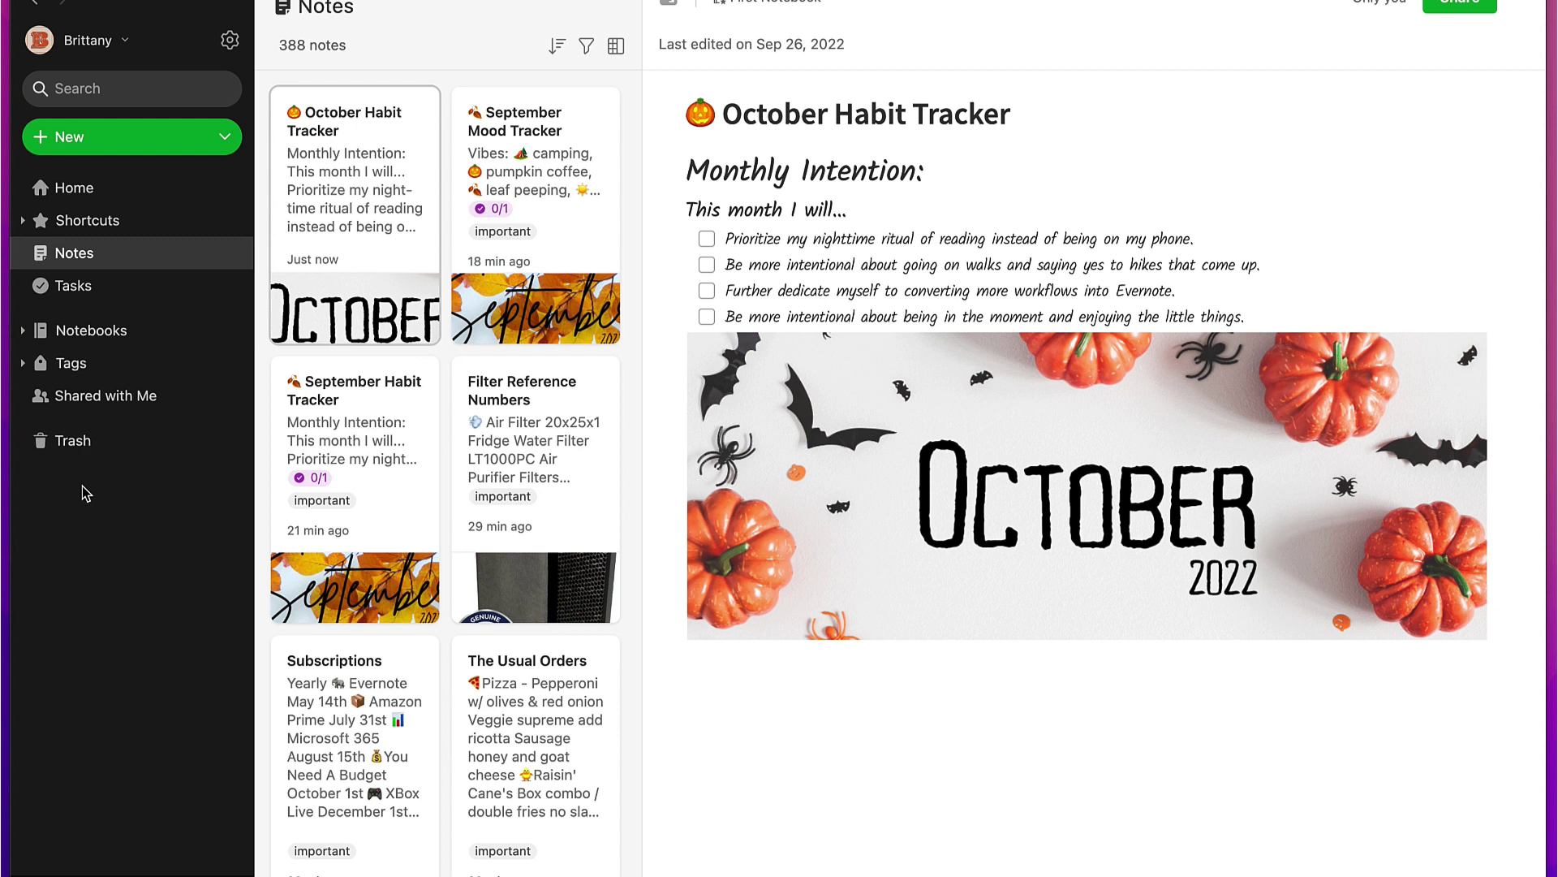
click(382, 389)
Select the whole habits table in the September Habit Tracker note.
click(382, 390)
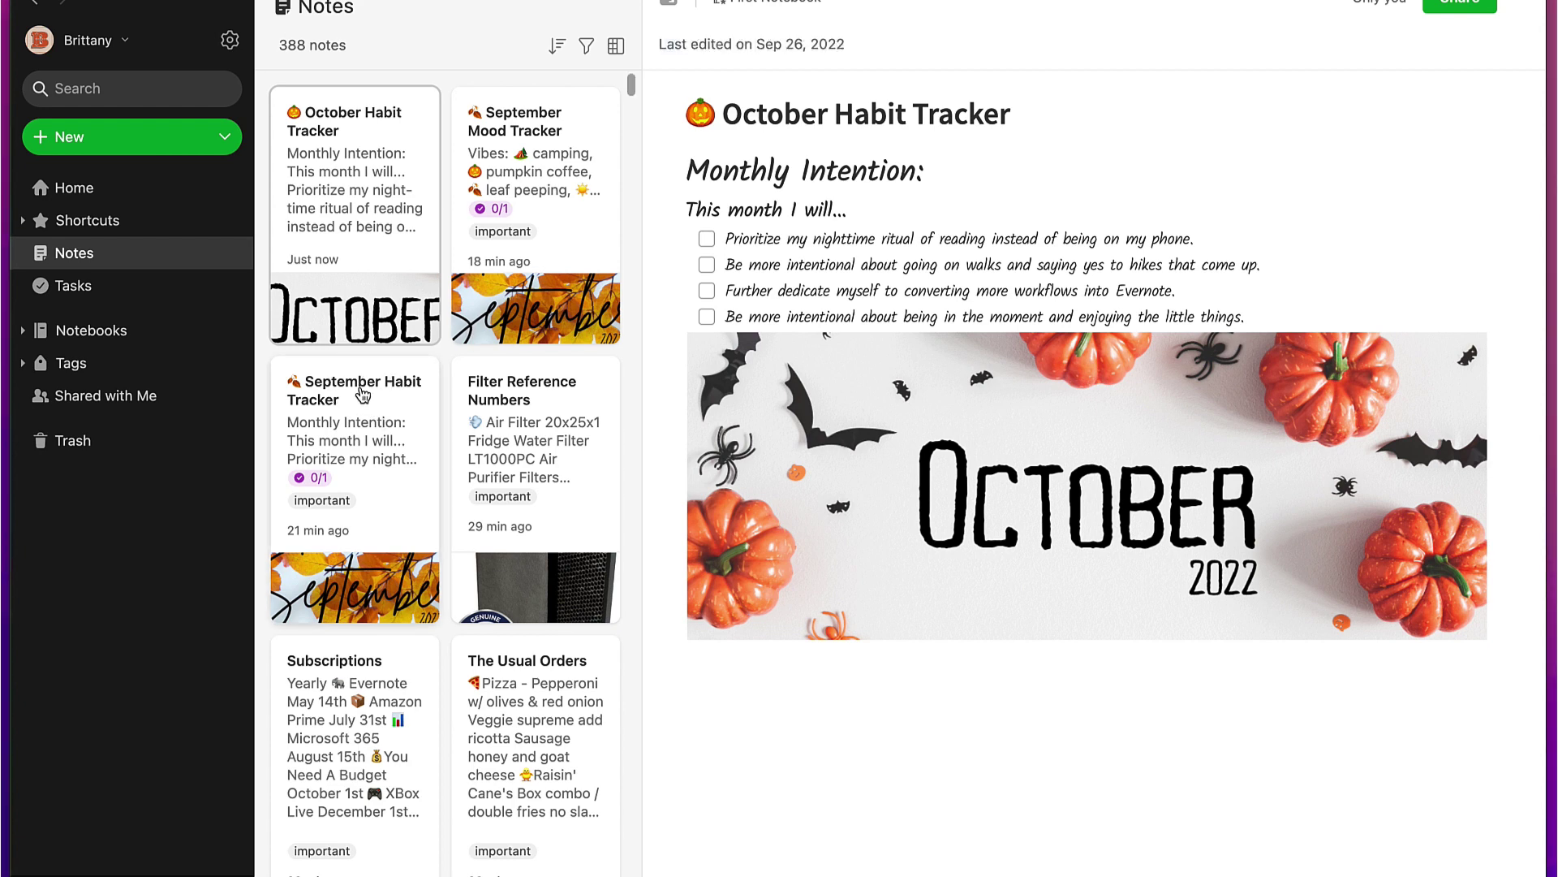
scroll(918, 441, down, 5)
click(739, 397)
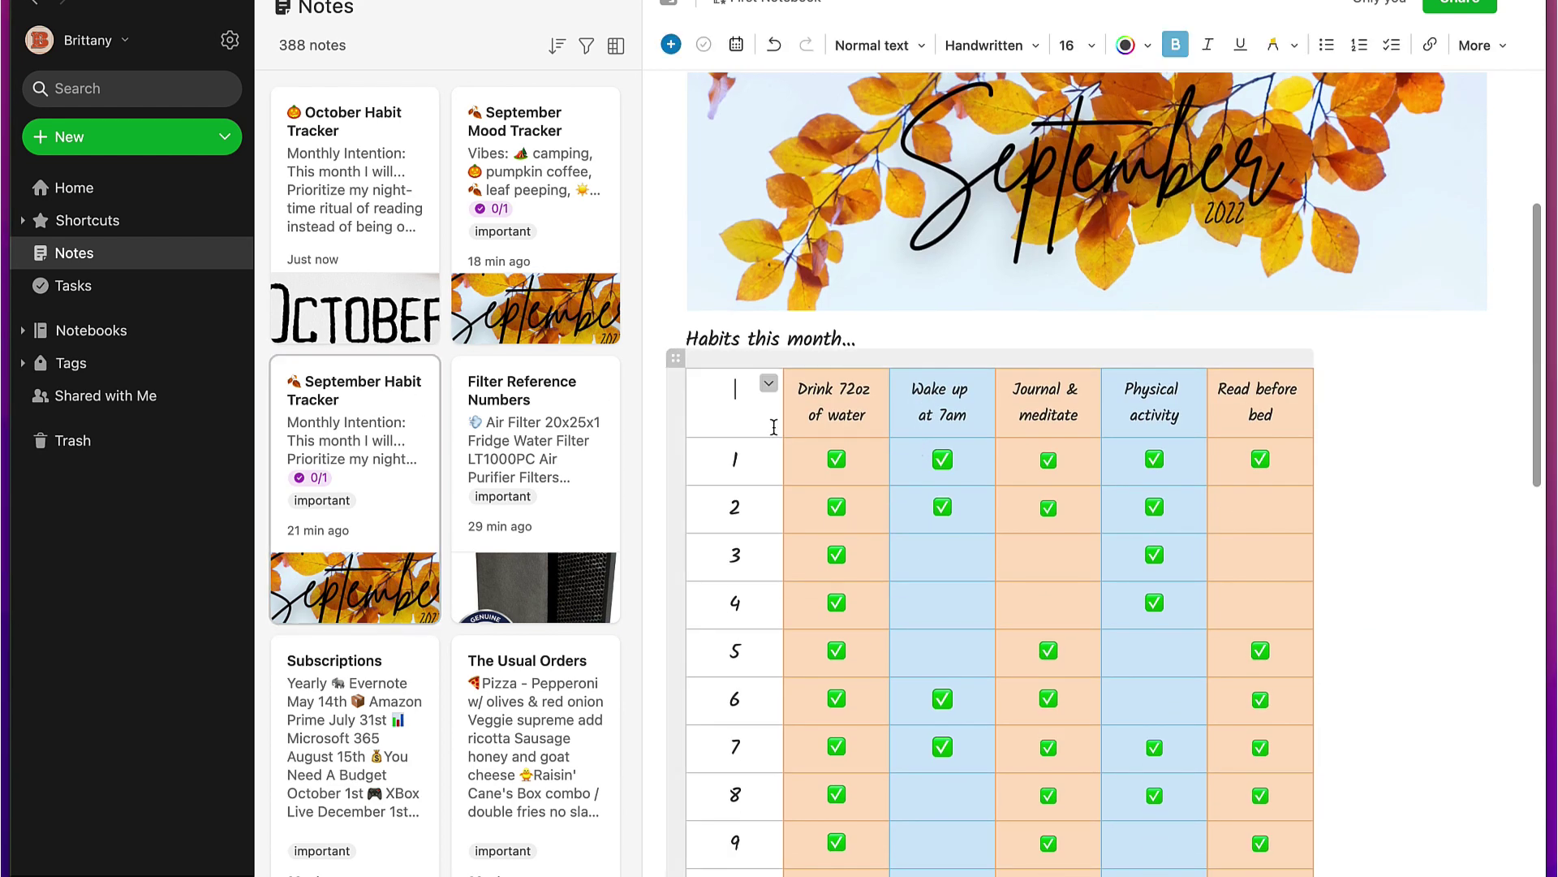
click(676, 358)
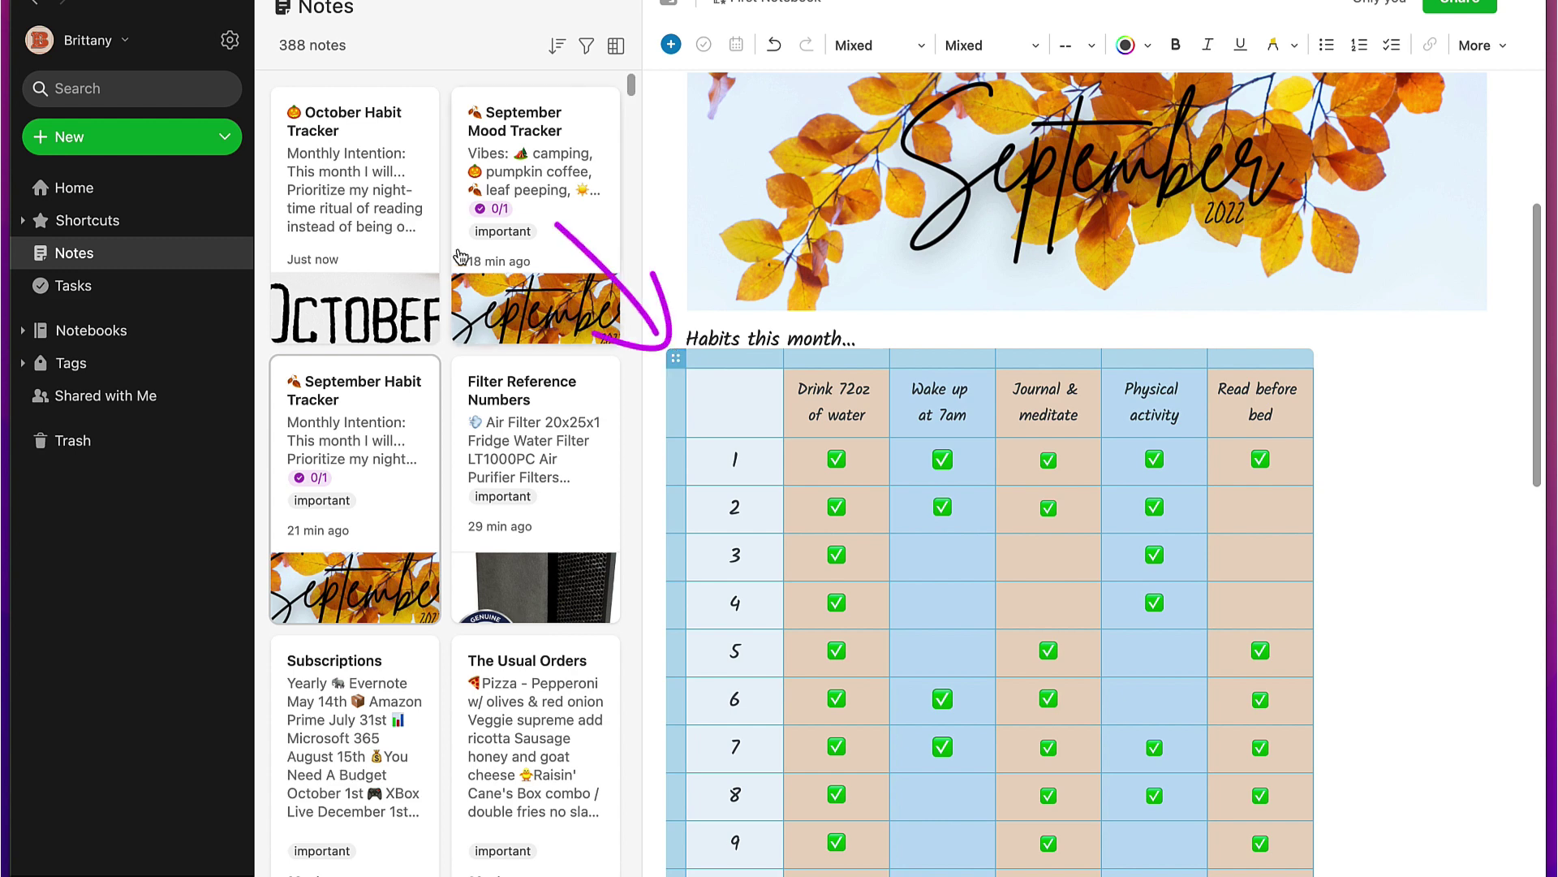
Paste the habits table into the October note on a new line below the header image.
click(373, 221)
click(718, 677)
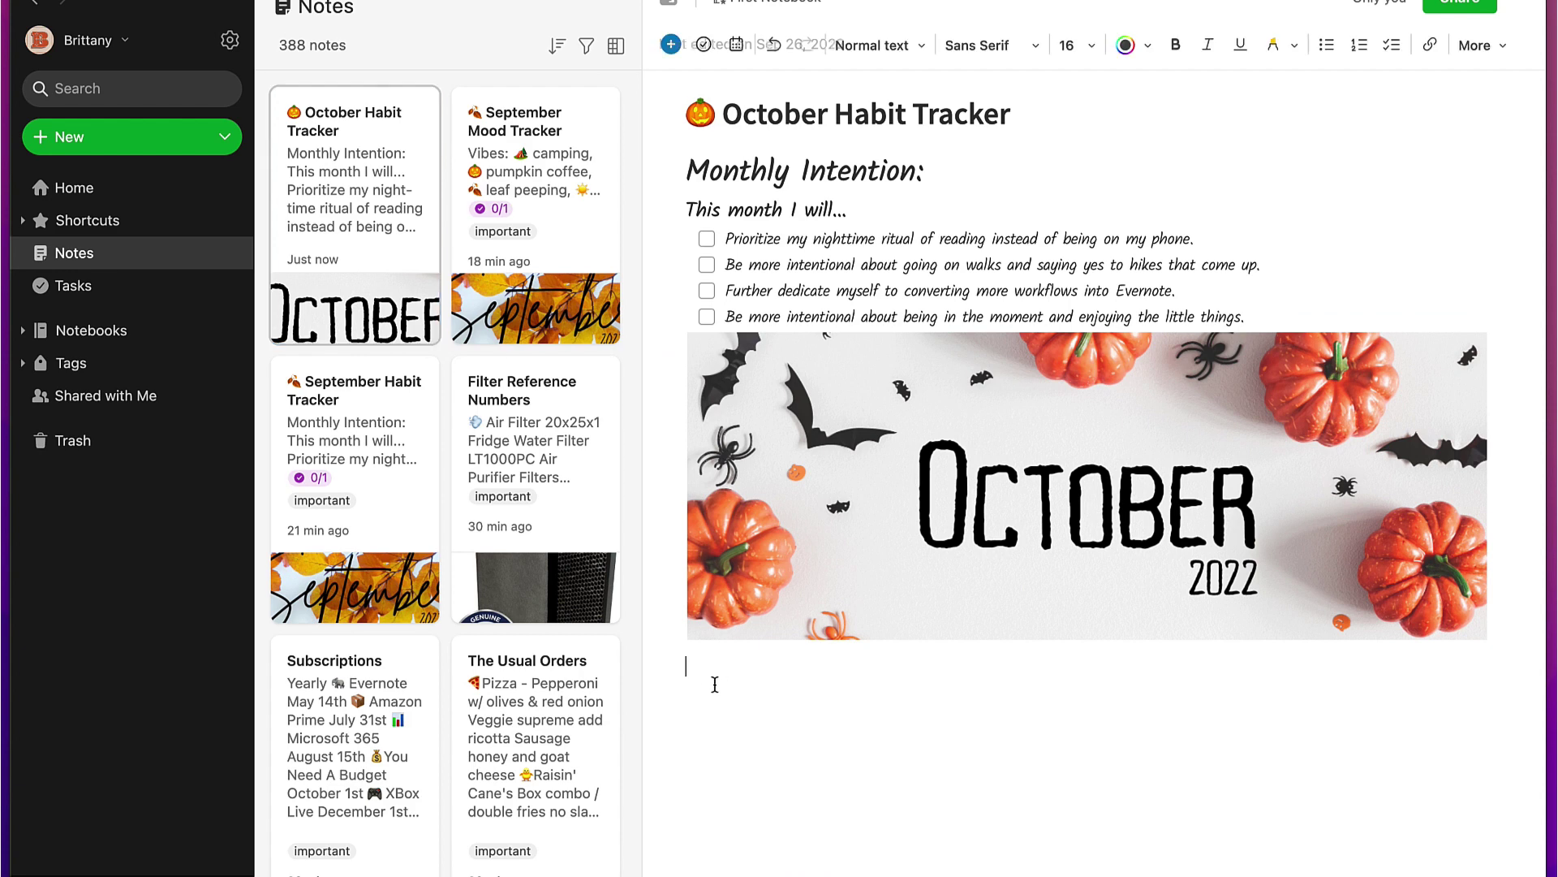
key(Return)
key(super+v)
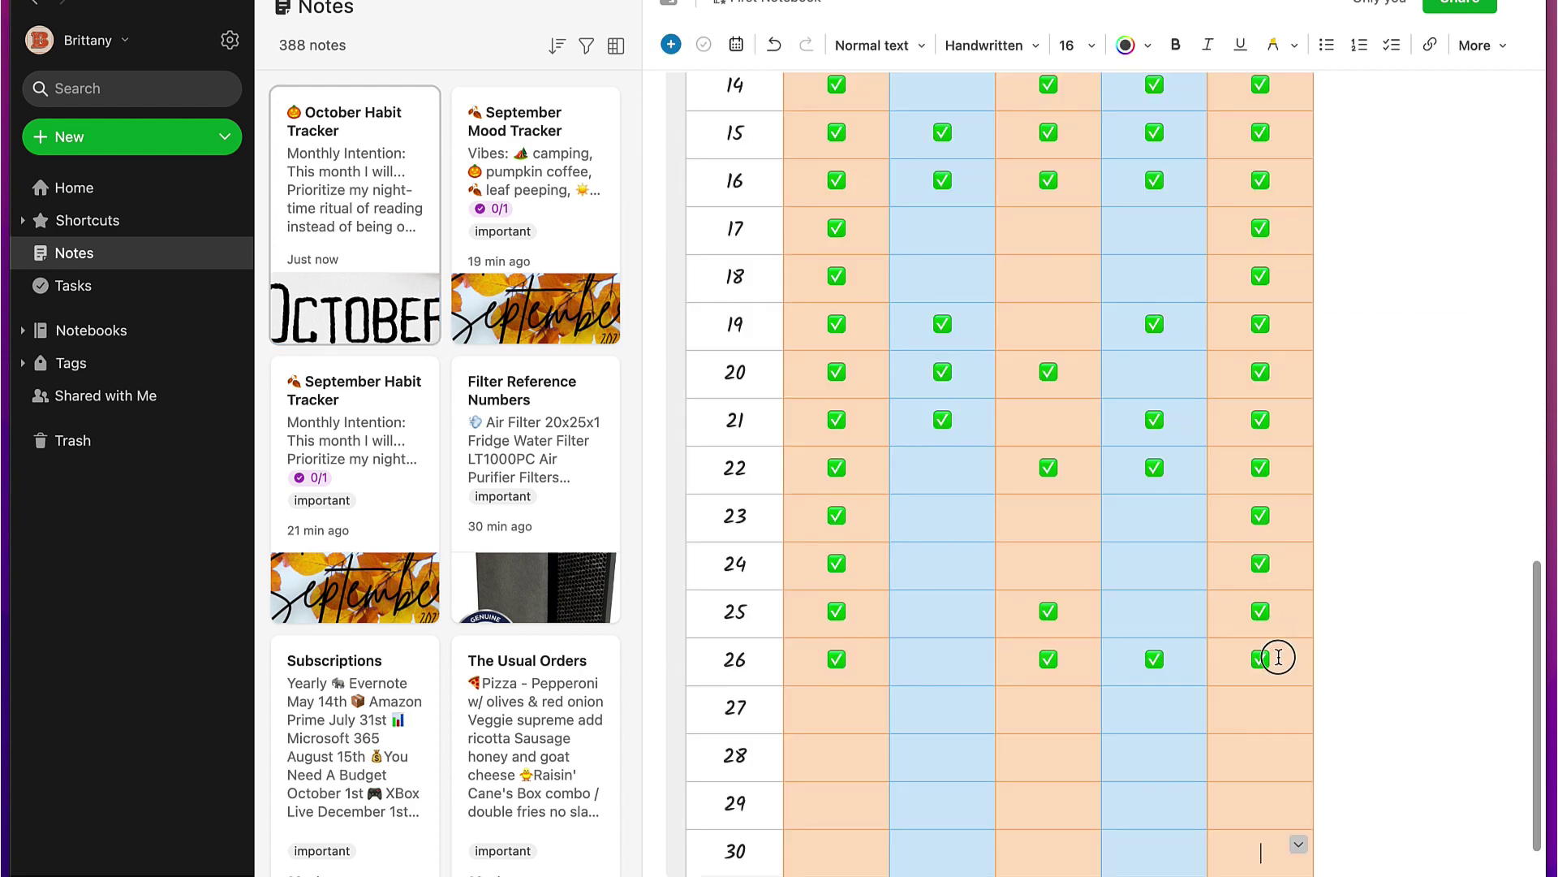
drag(1278, 656, 819, 328)
scroll(1088, 582, up, 8)
scroll(957, 415, up, 3)
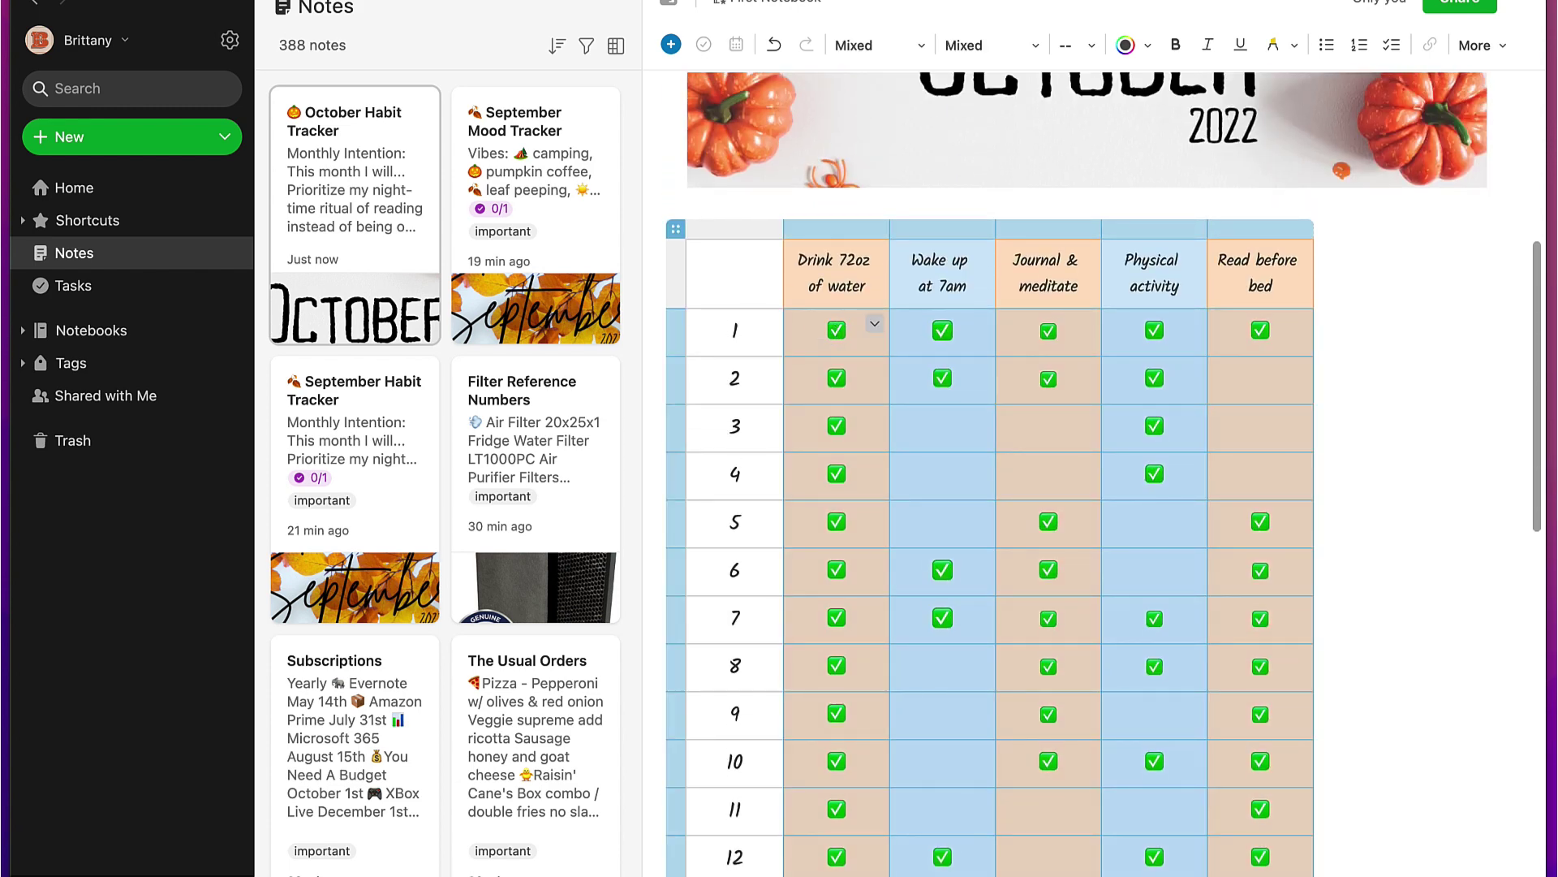
Clear all checkmarks from the October table and add a day-31 row below row 30.
key(Delete)
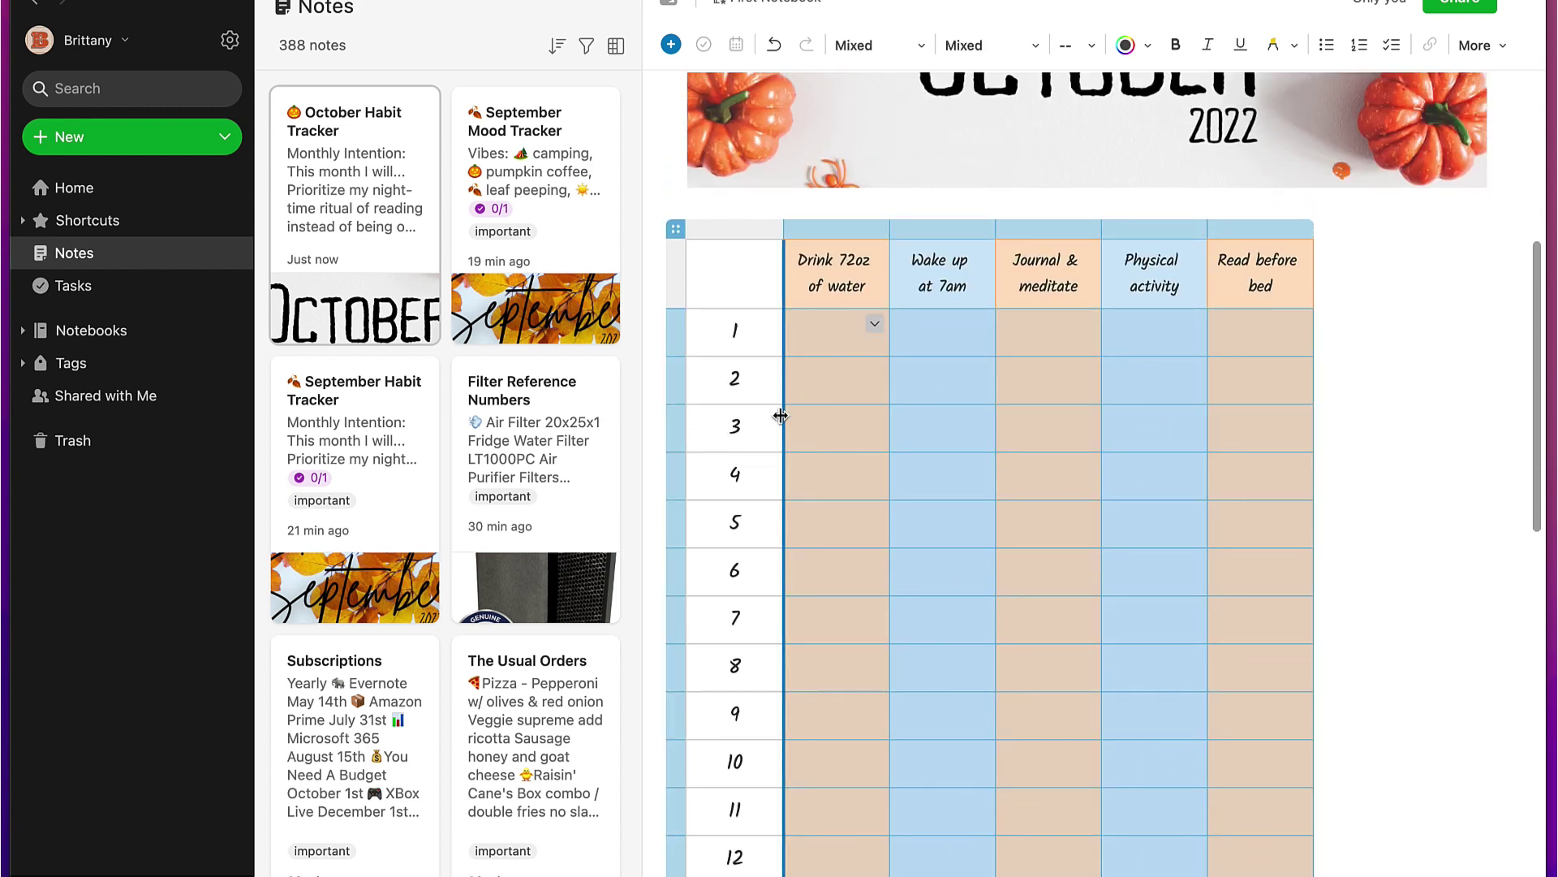
click(817, 412)
scroll(818, 415, down, 10)
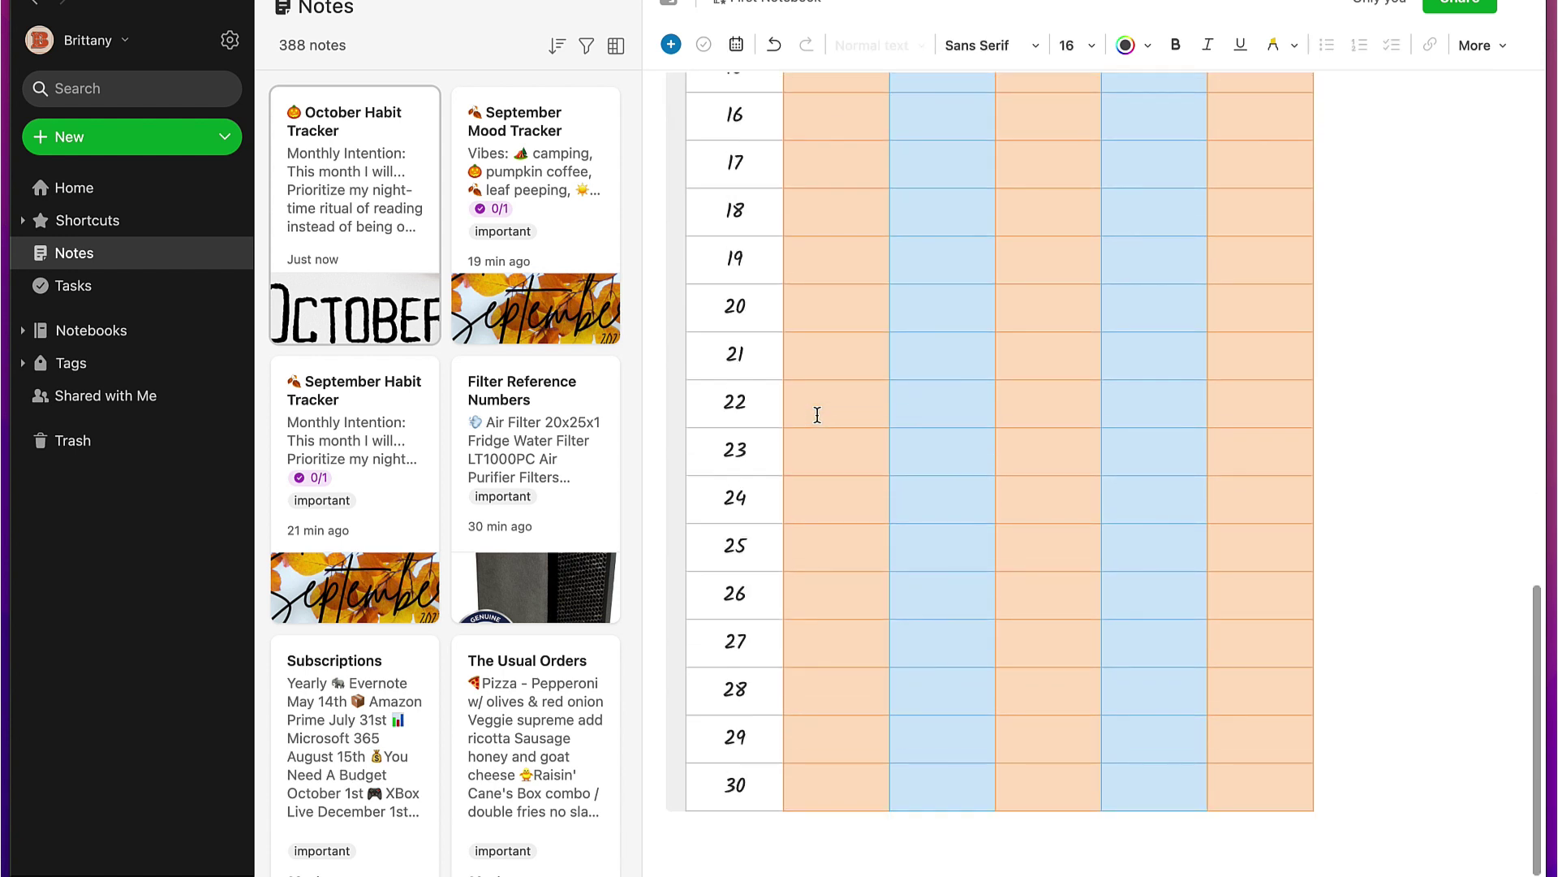
click(662, 808)
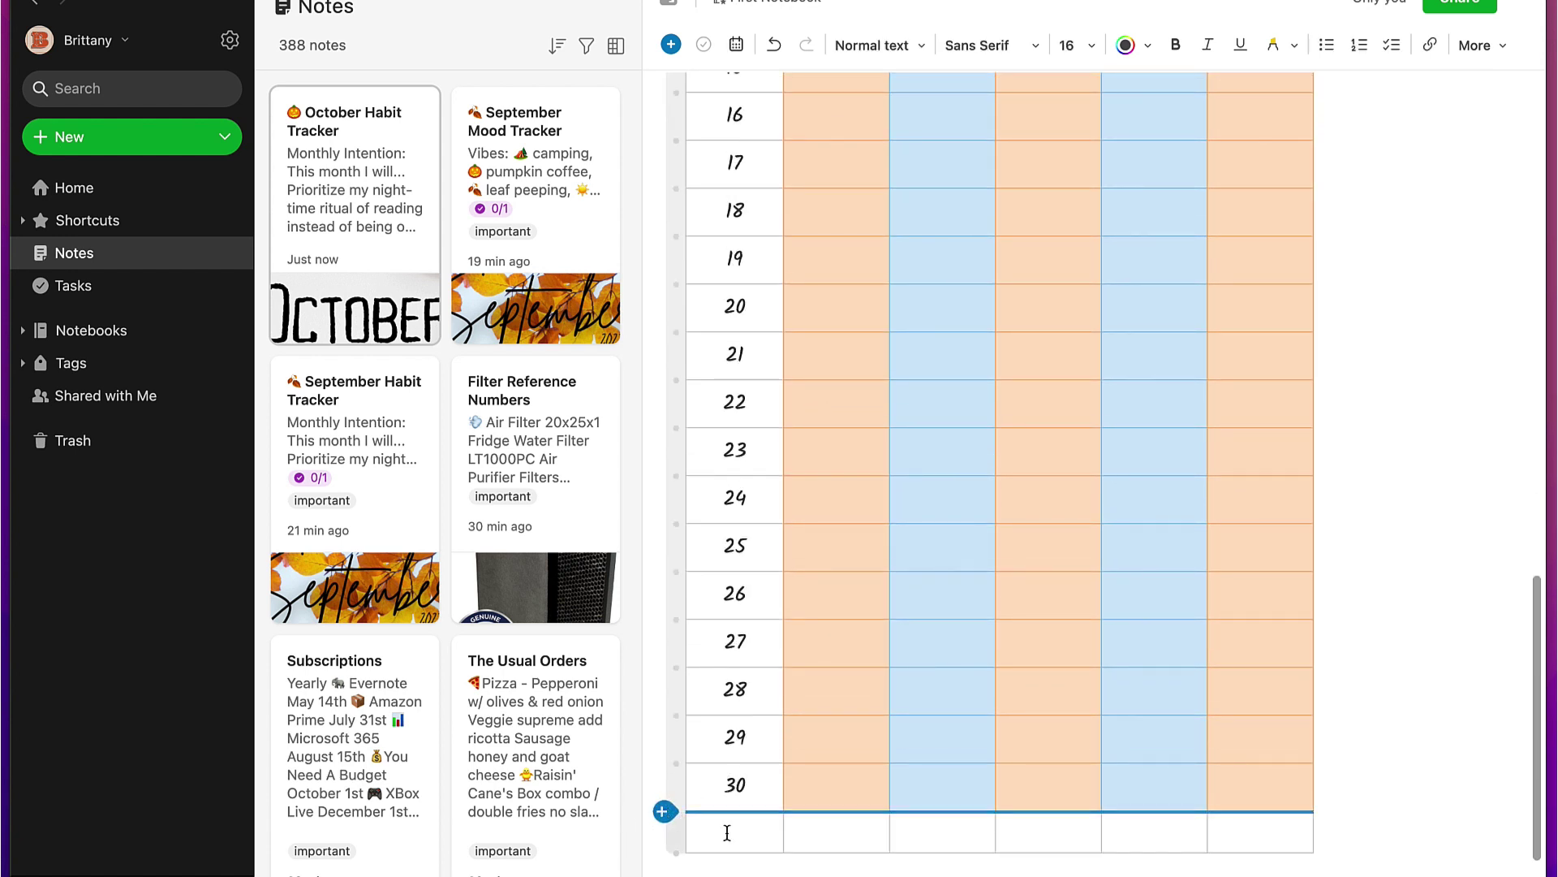
double_click(735, 785)
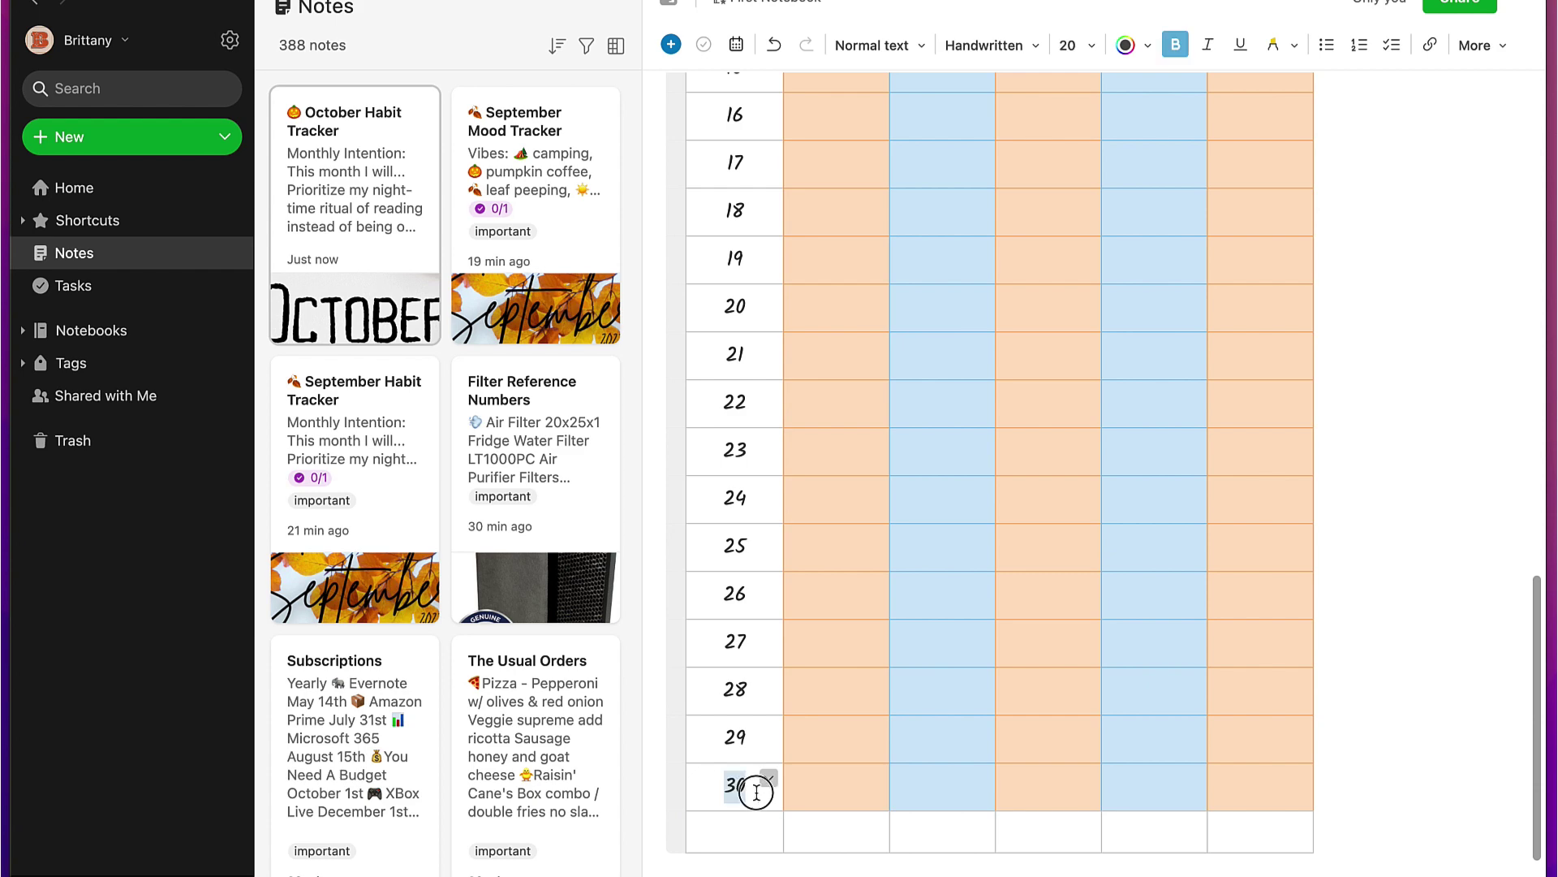
key(super+c)
key(Down)
key(super+v)
click(747, 837)
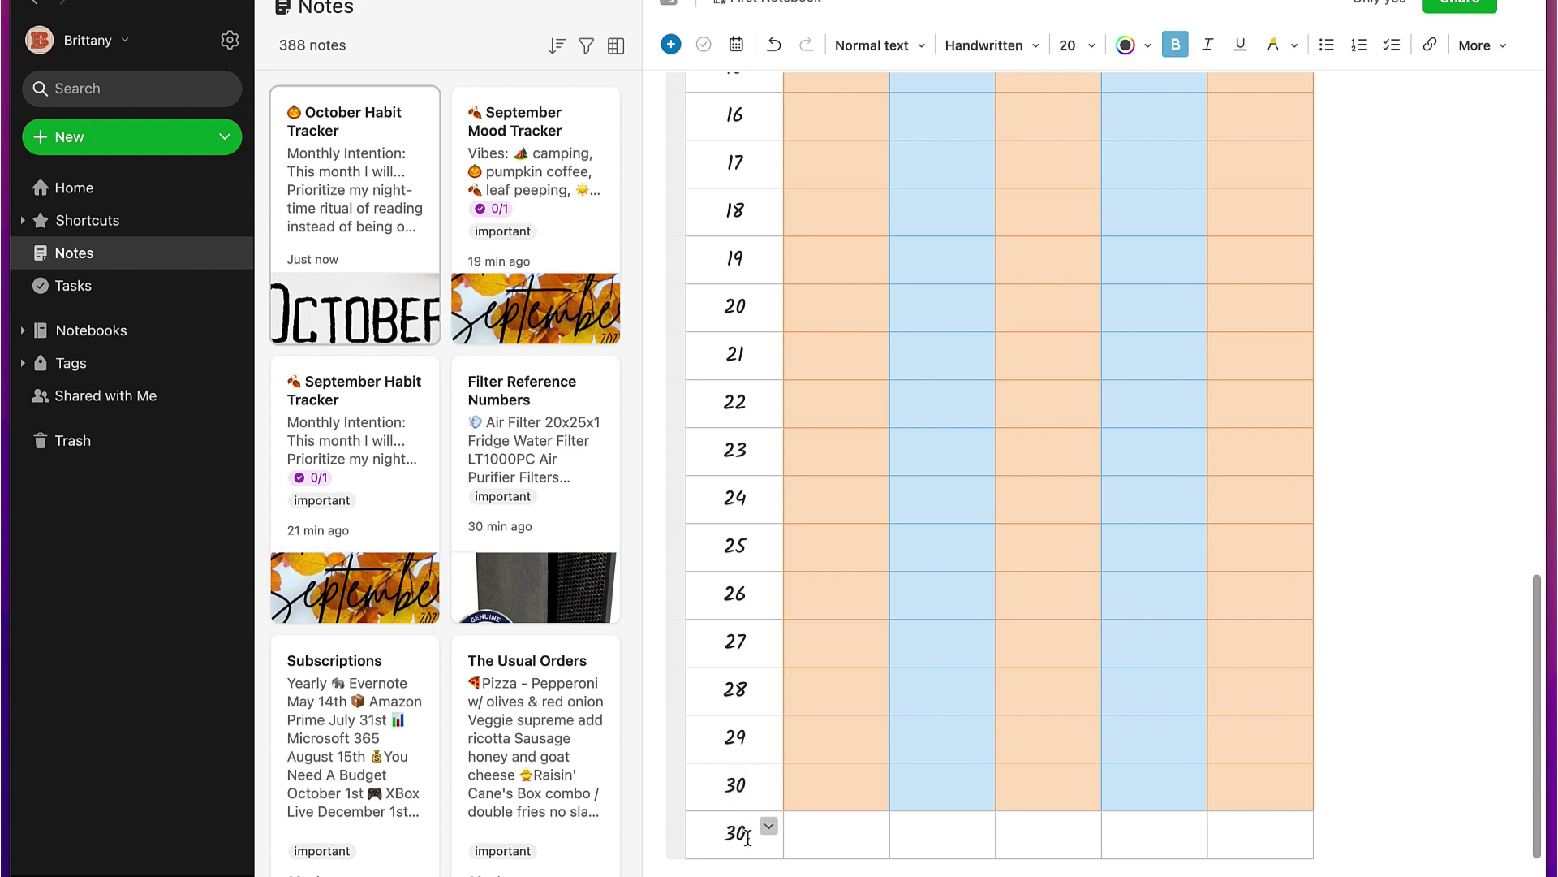
key(BackSpace)
text(1)
click(867, 830)
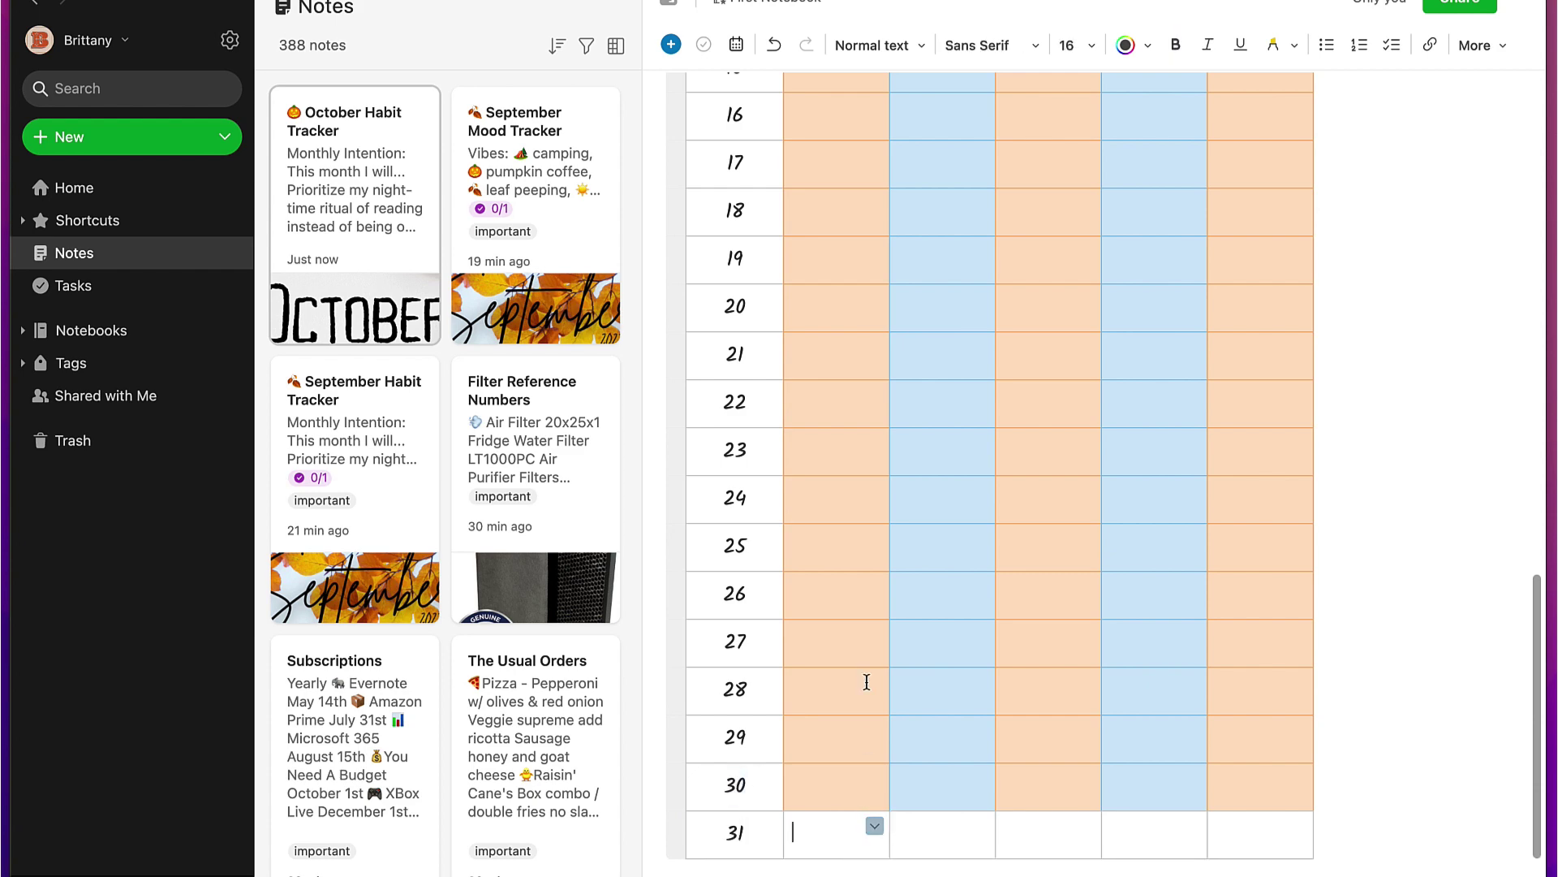
Colour the Drink 72oz of water column light green and the Wake up at 7am column grey.
scroll(866, 682, up, 15)
scroll(867, 682, down, 5)
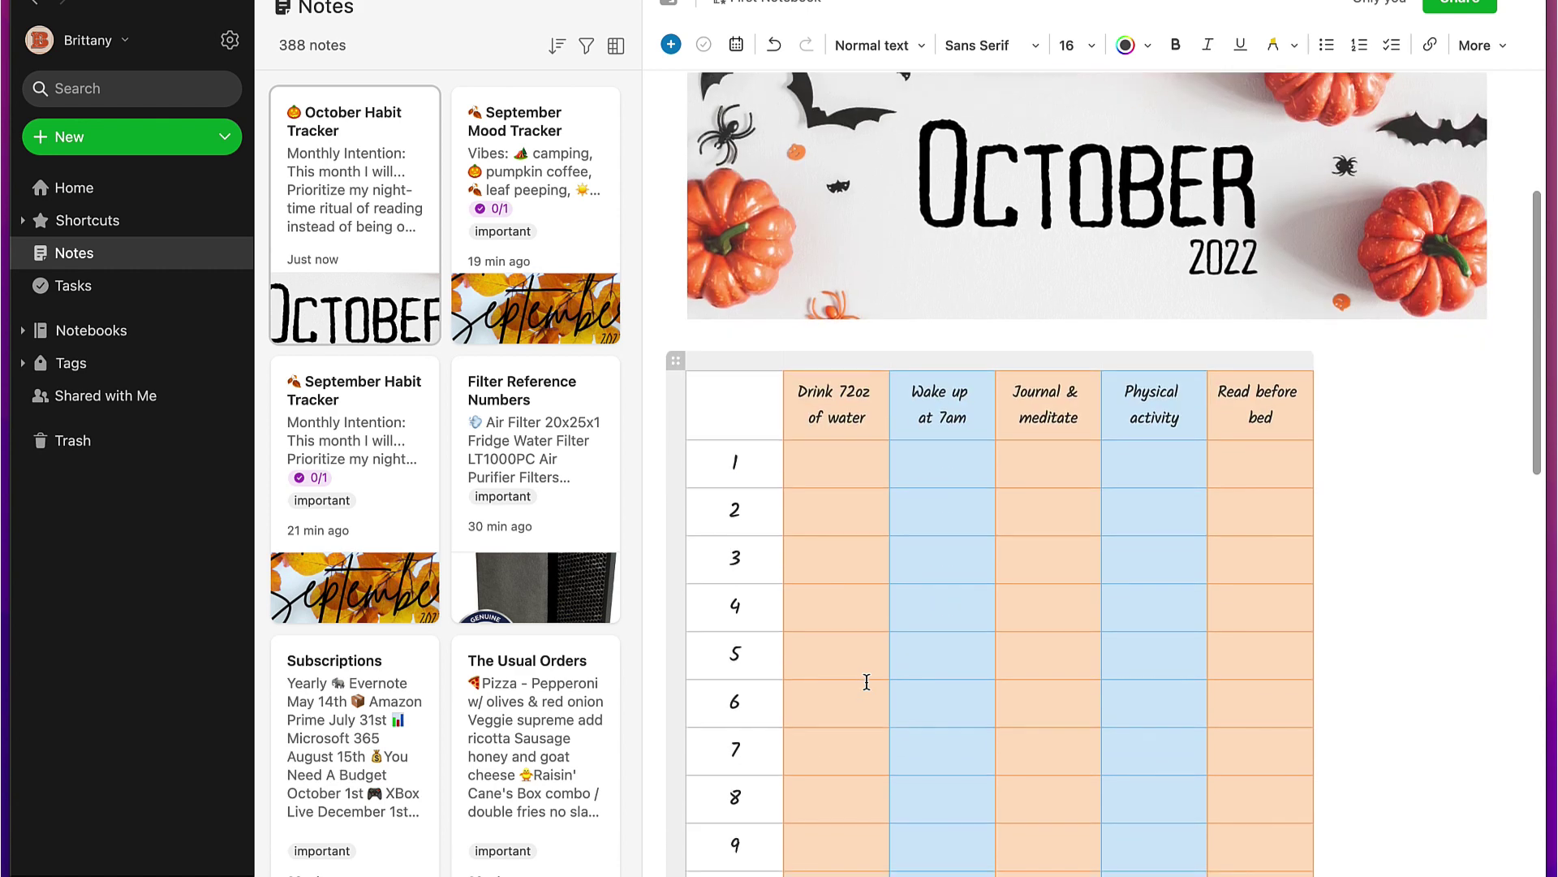
click(857, 410)
click(848, 362)
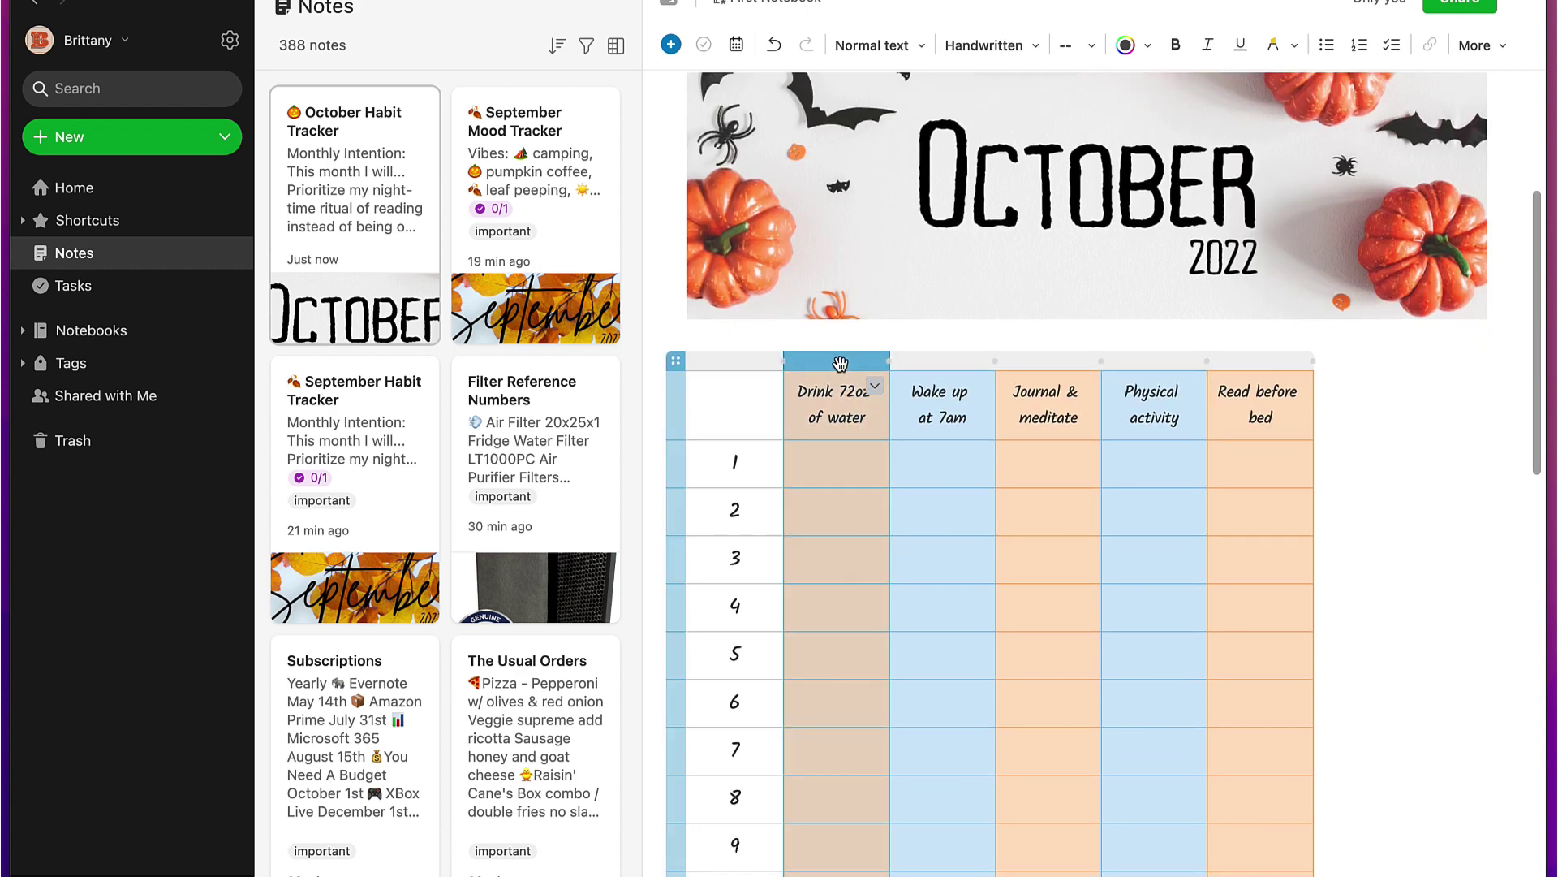
click(874, 387)
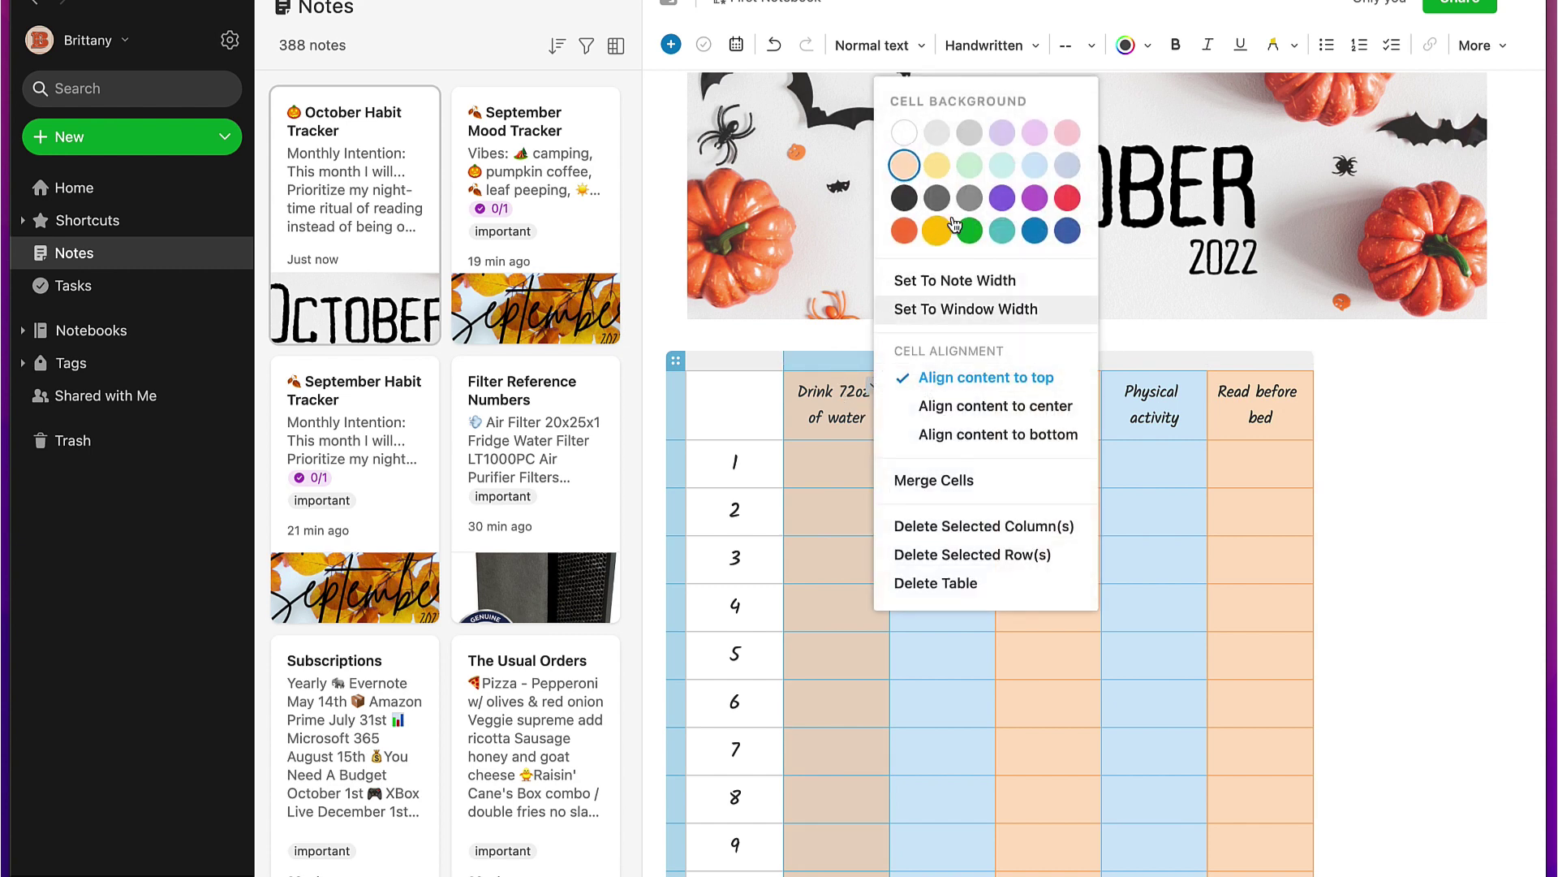
click(970, 174)
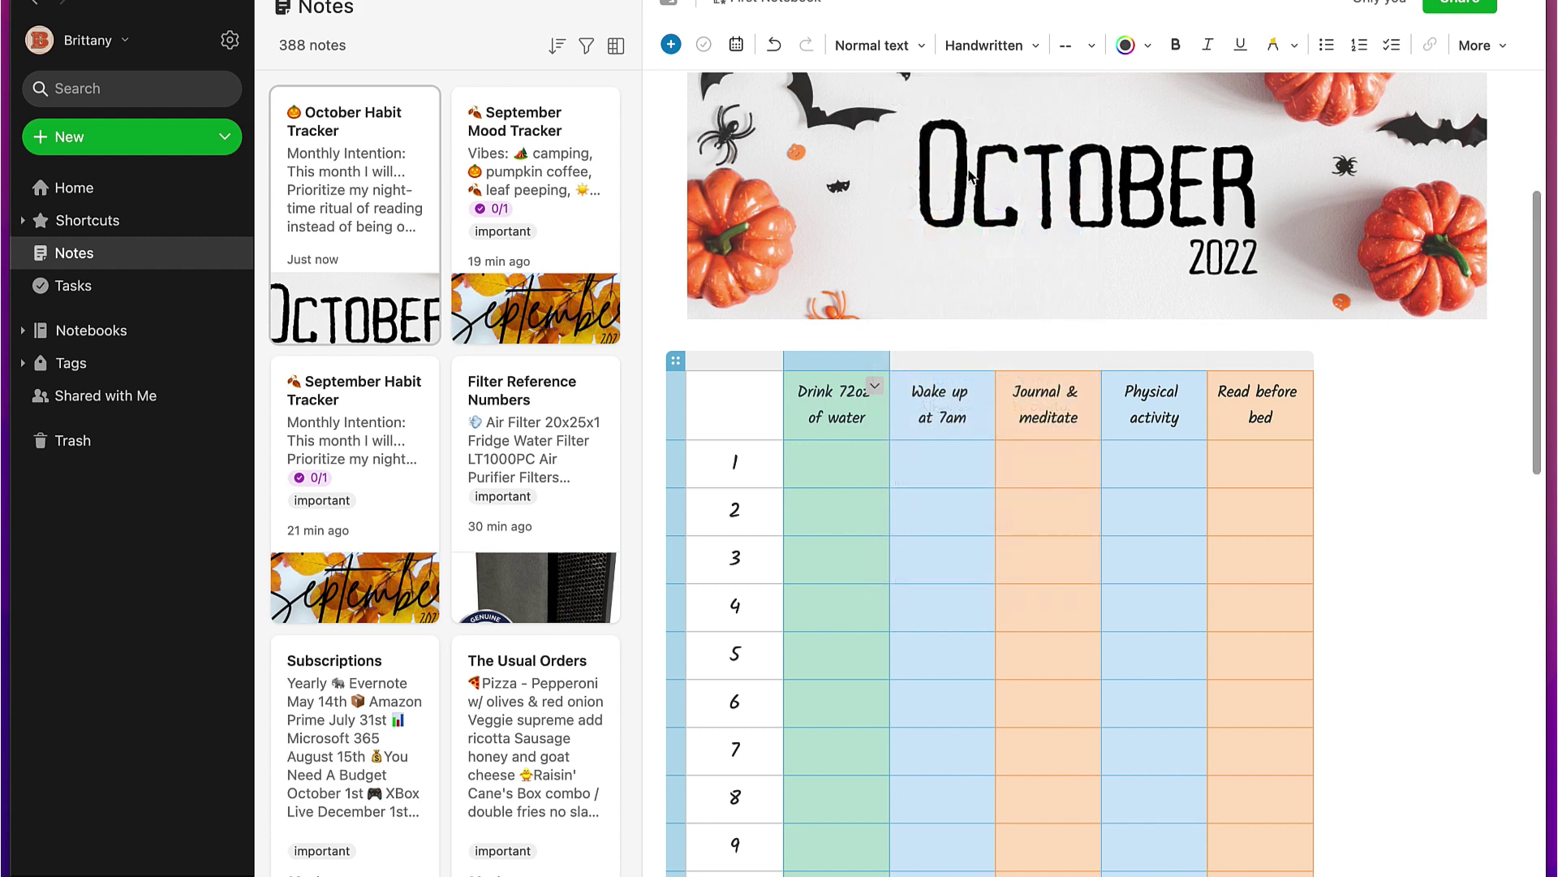
click(958, 361)
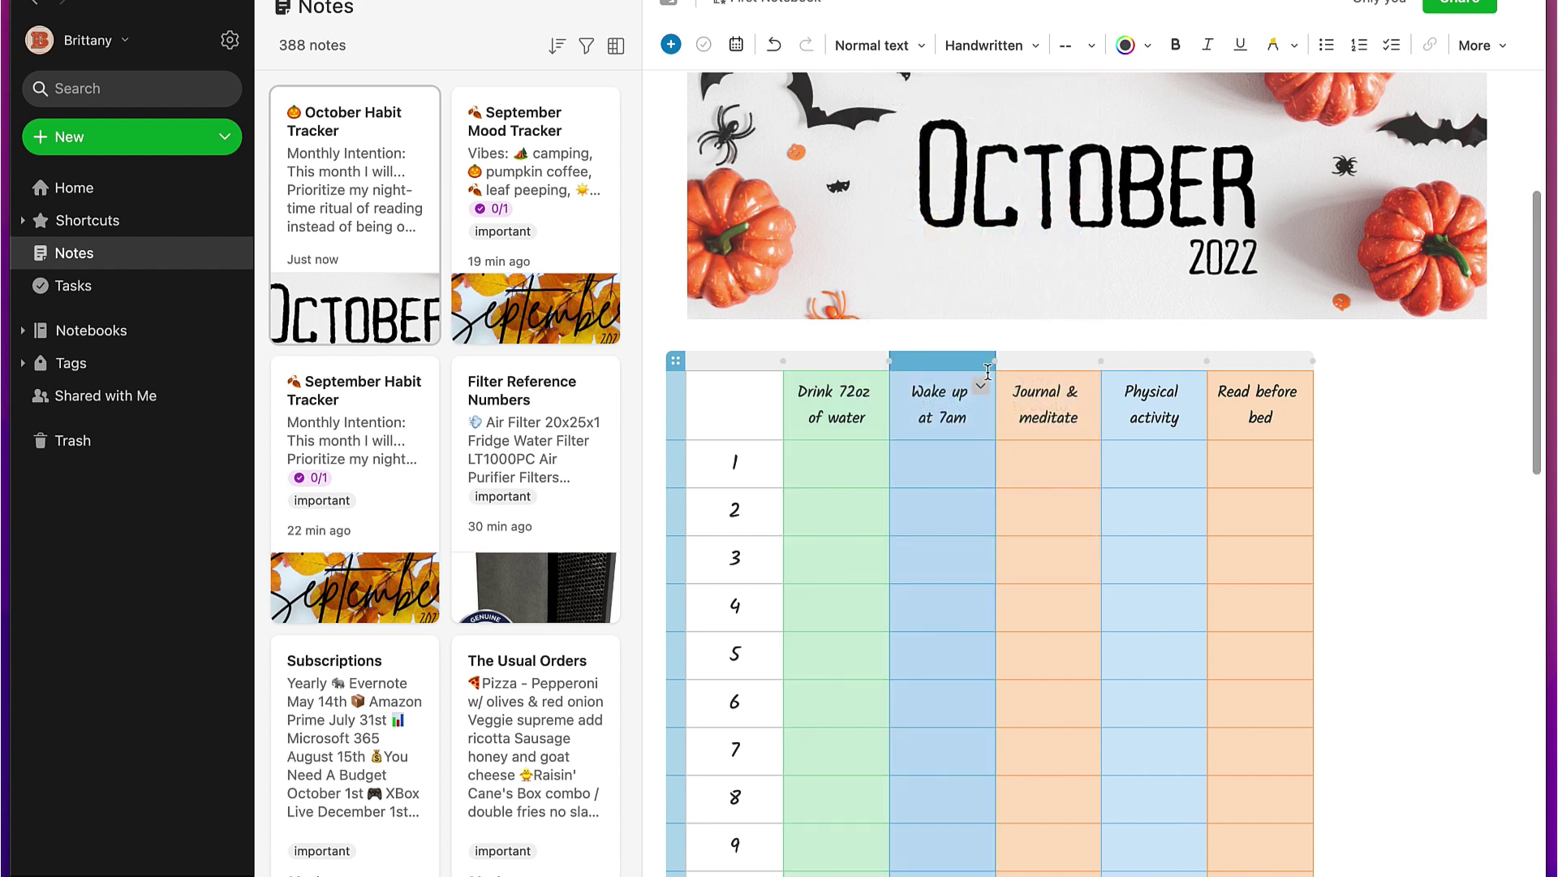
click(980, 388)
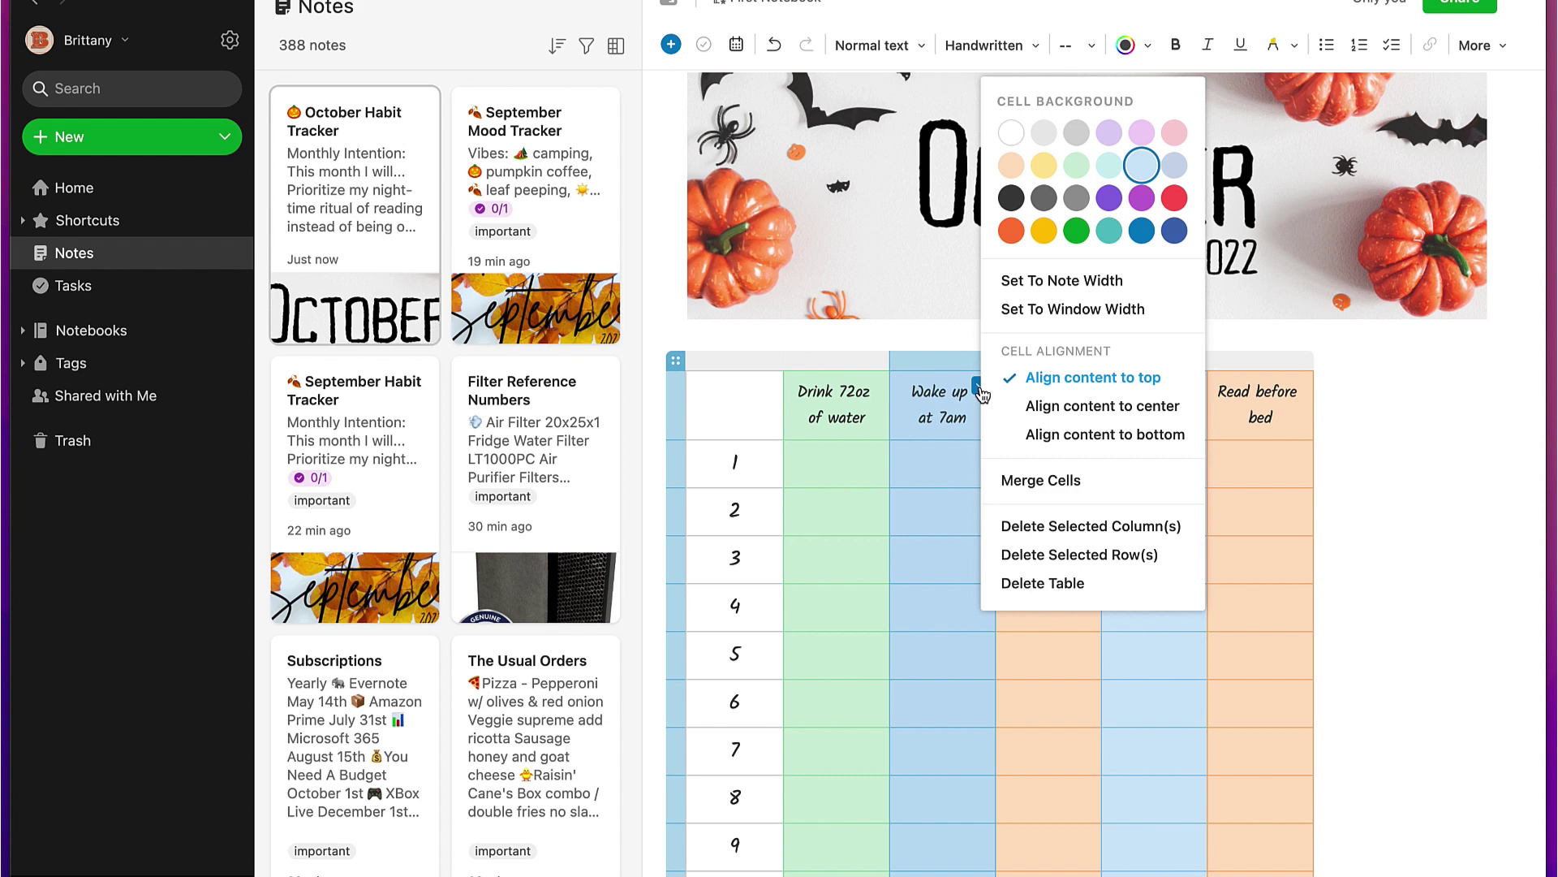
click(1044, 165)
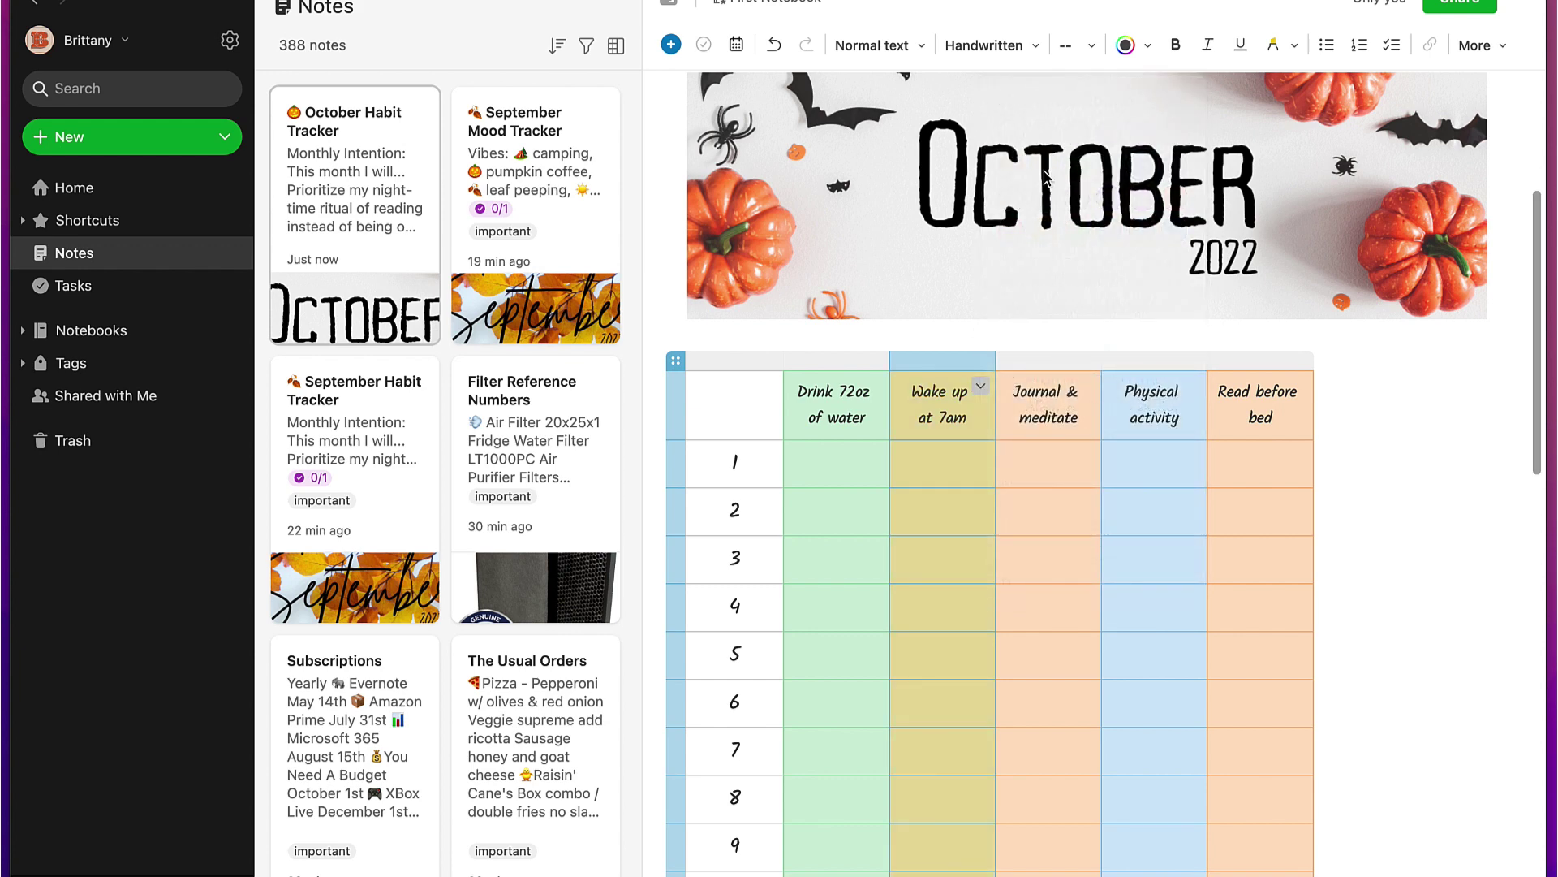
click(981, 387)
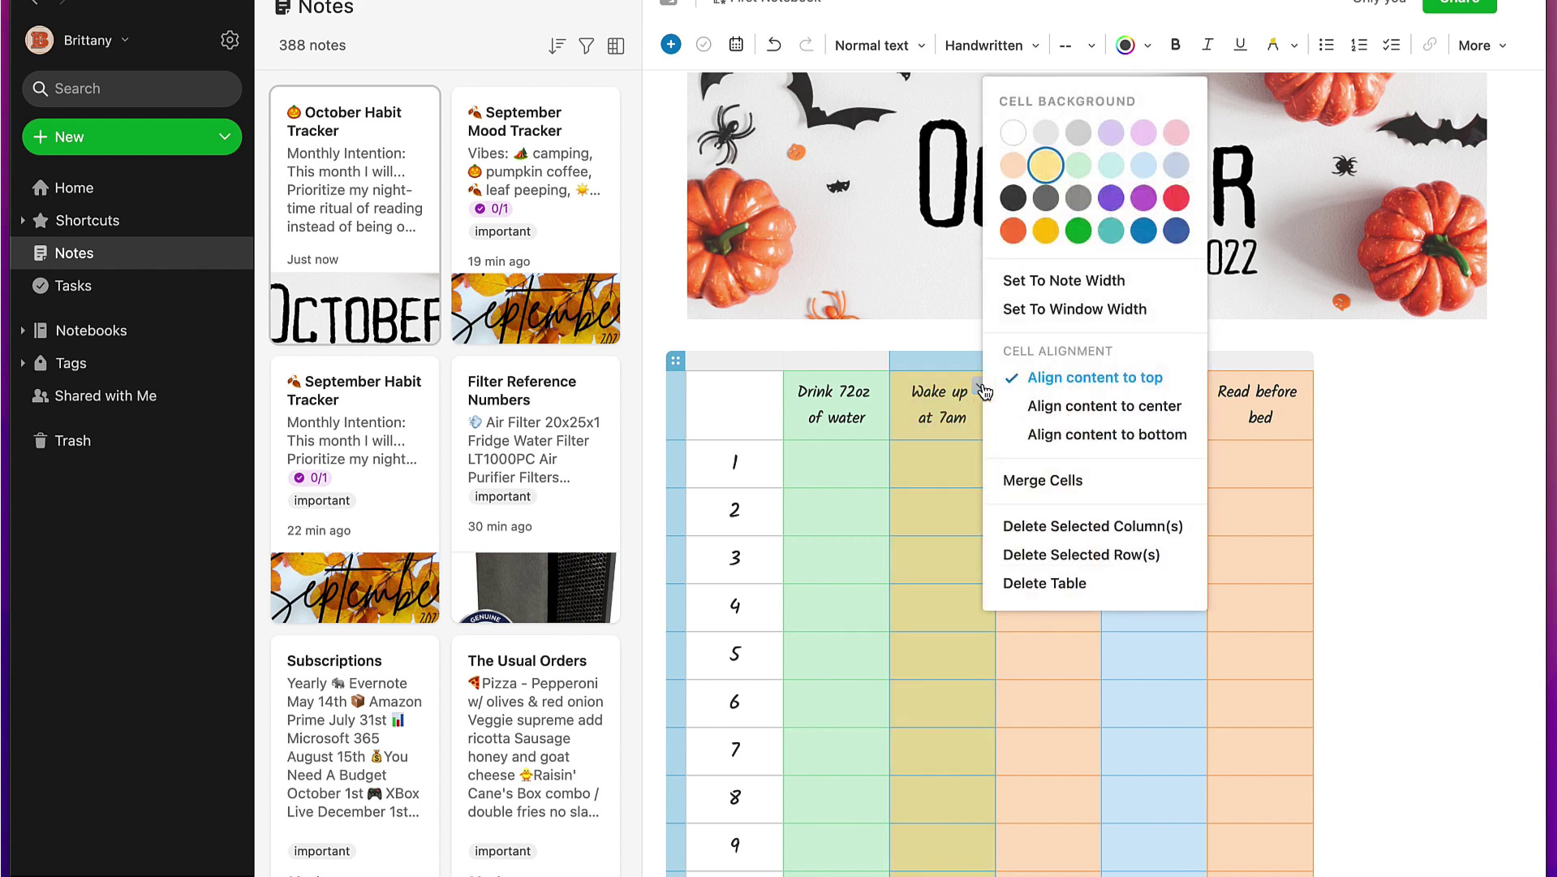
click(1080, 134)
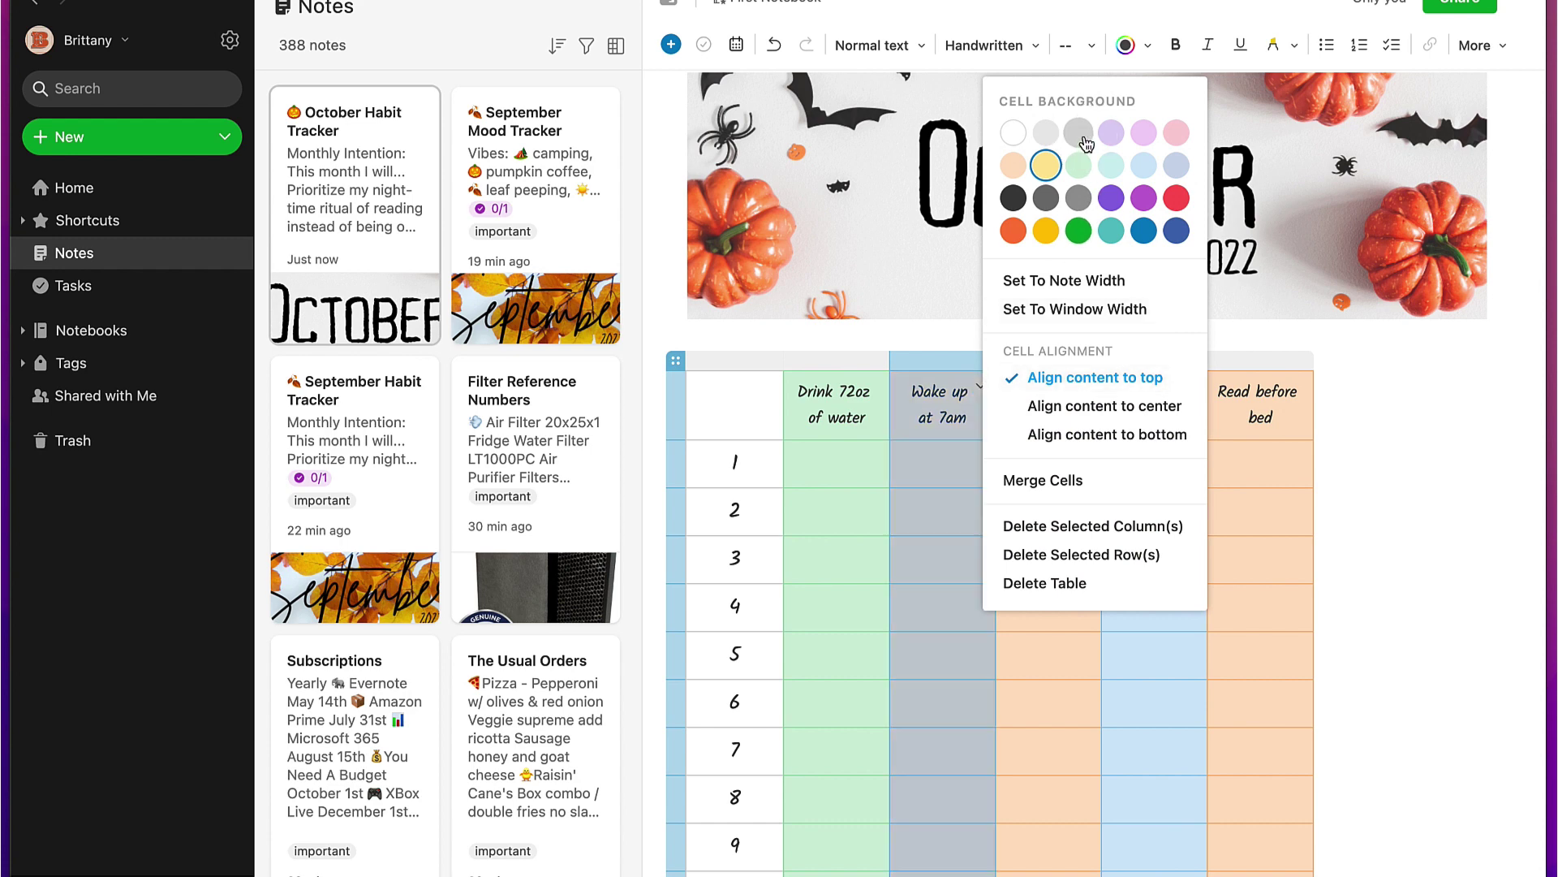
Make the Journal & meditate and Read before bed columns green, and Physical activity grey.
click(1060, 374)
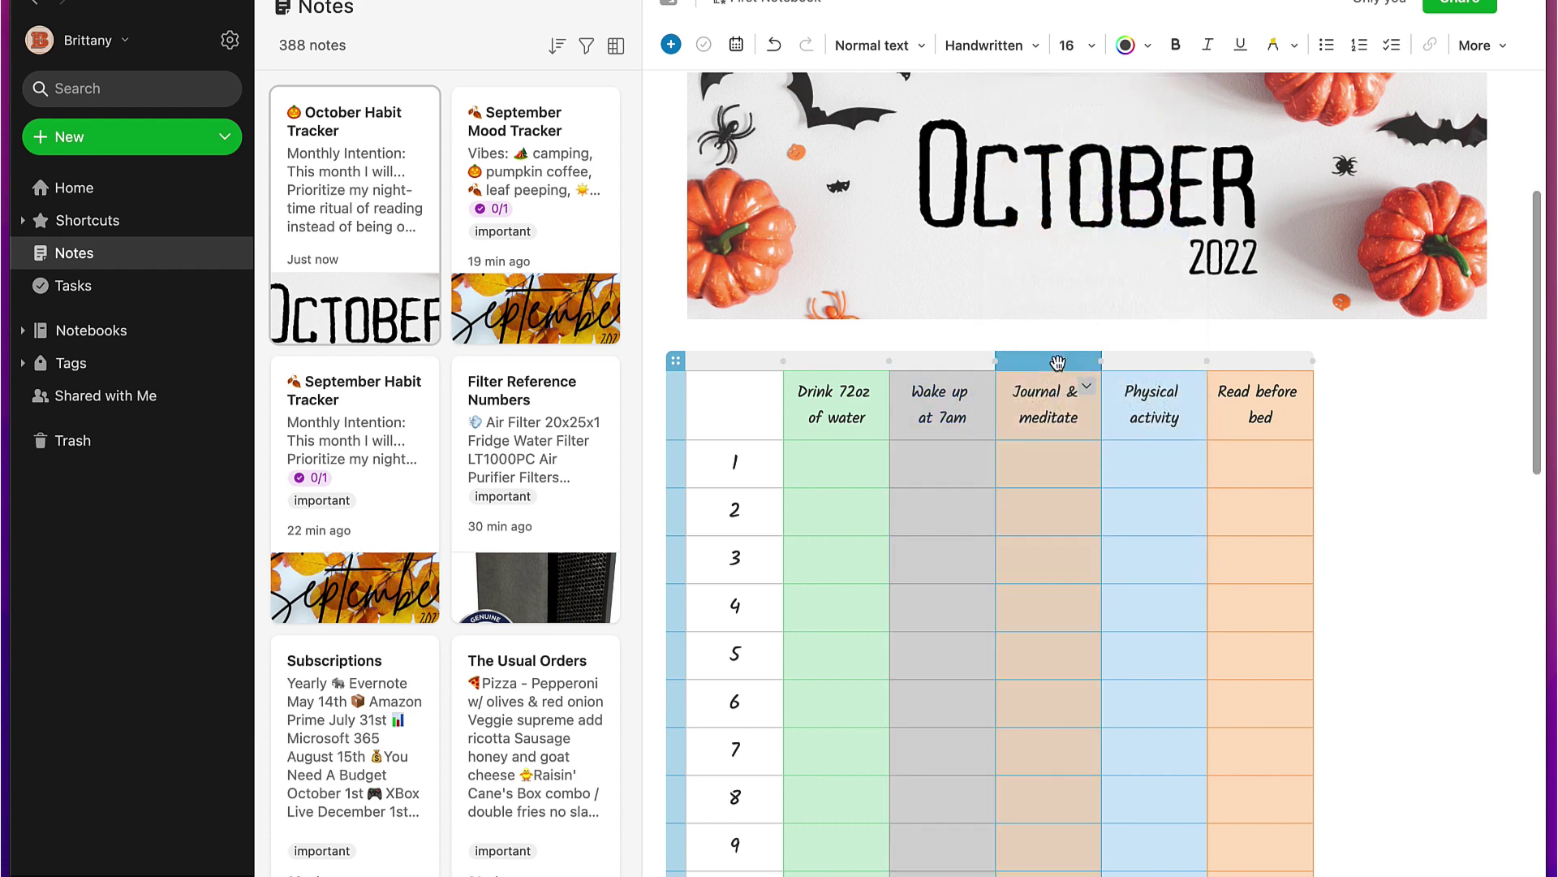
click(1088, 386)
click(1186, 166)
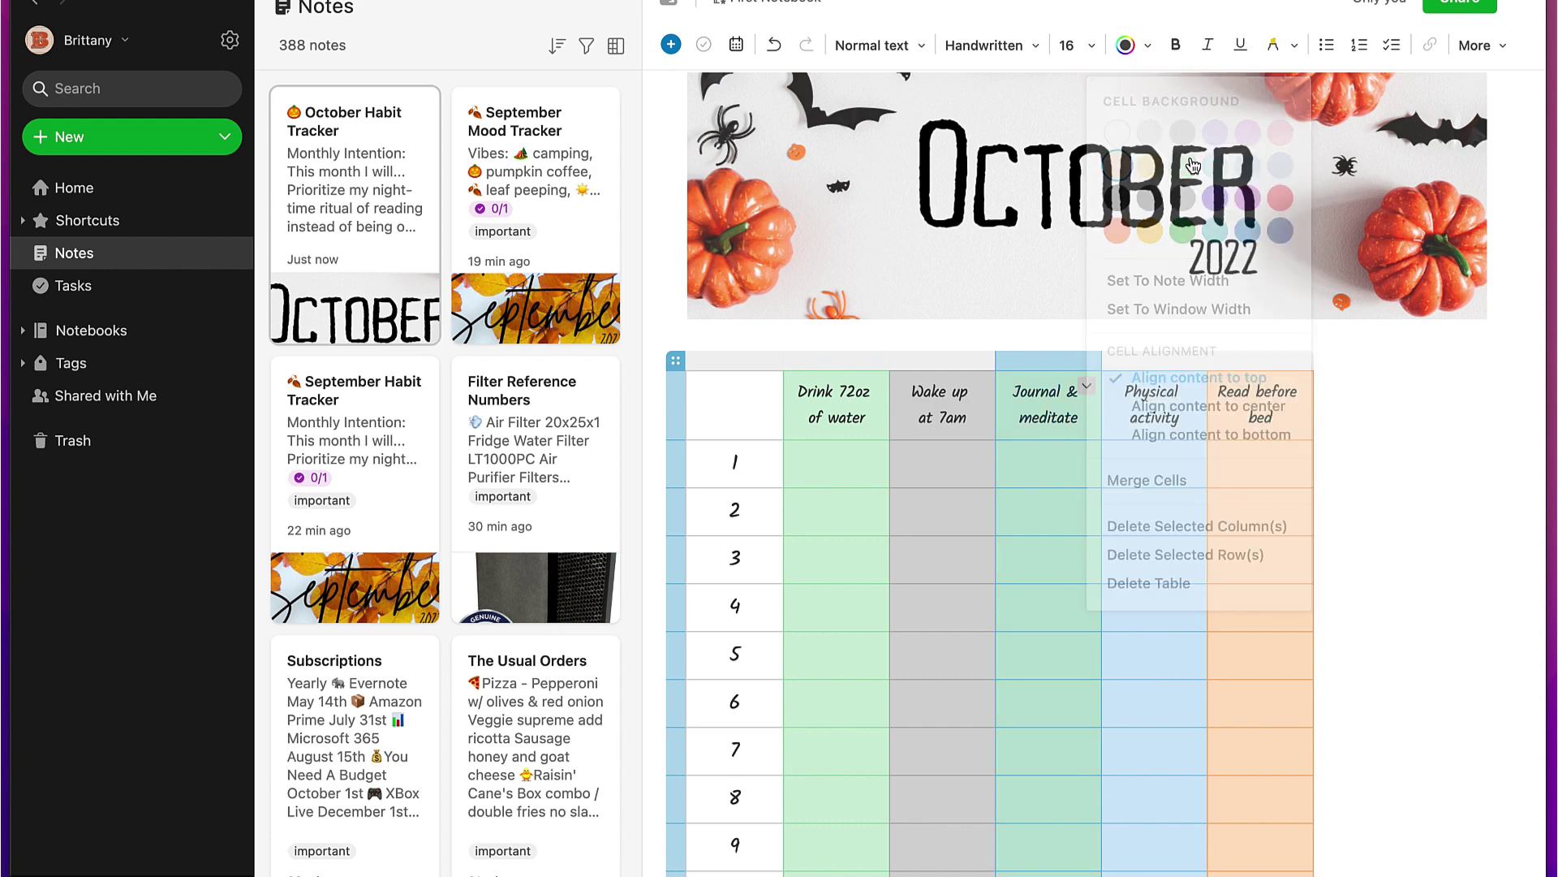
click(1171, 363)
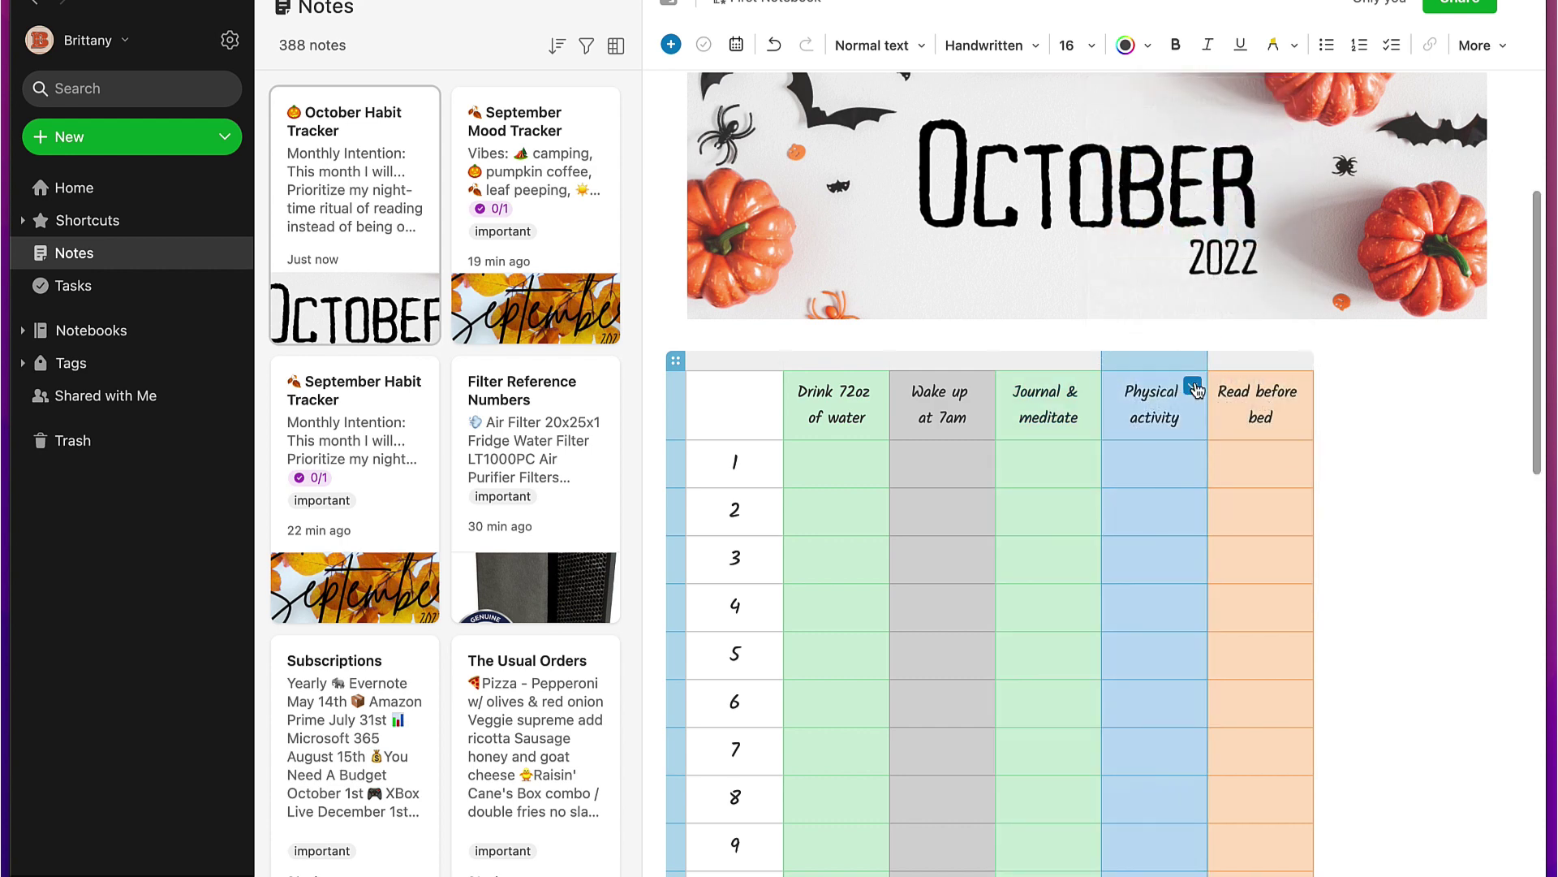
click(1193, 387)
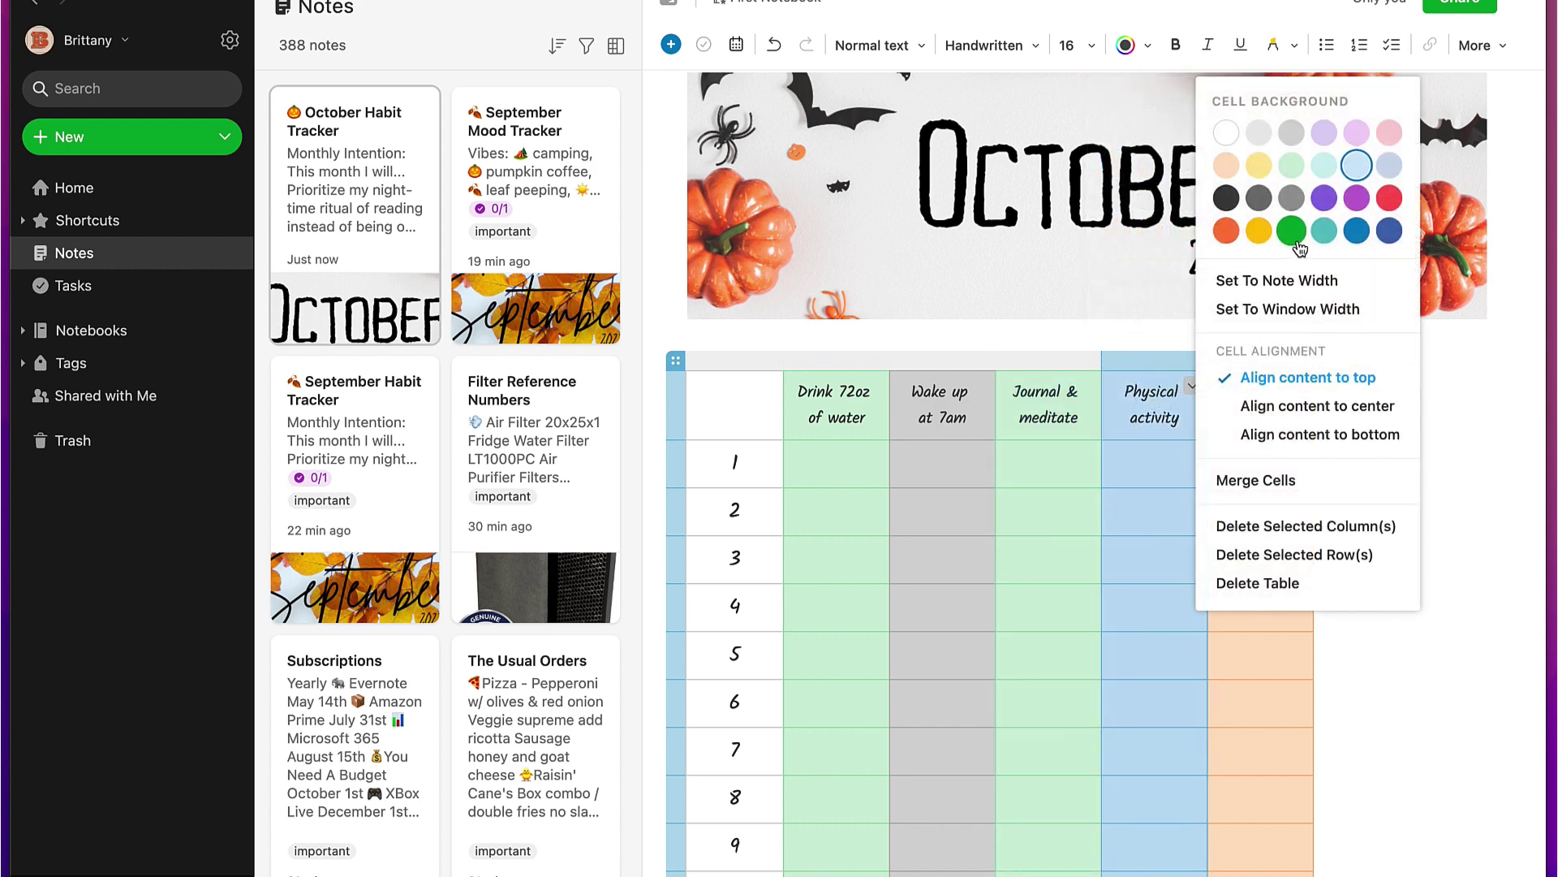
click(1291, 133)
click(1287, 357)
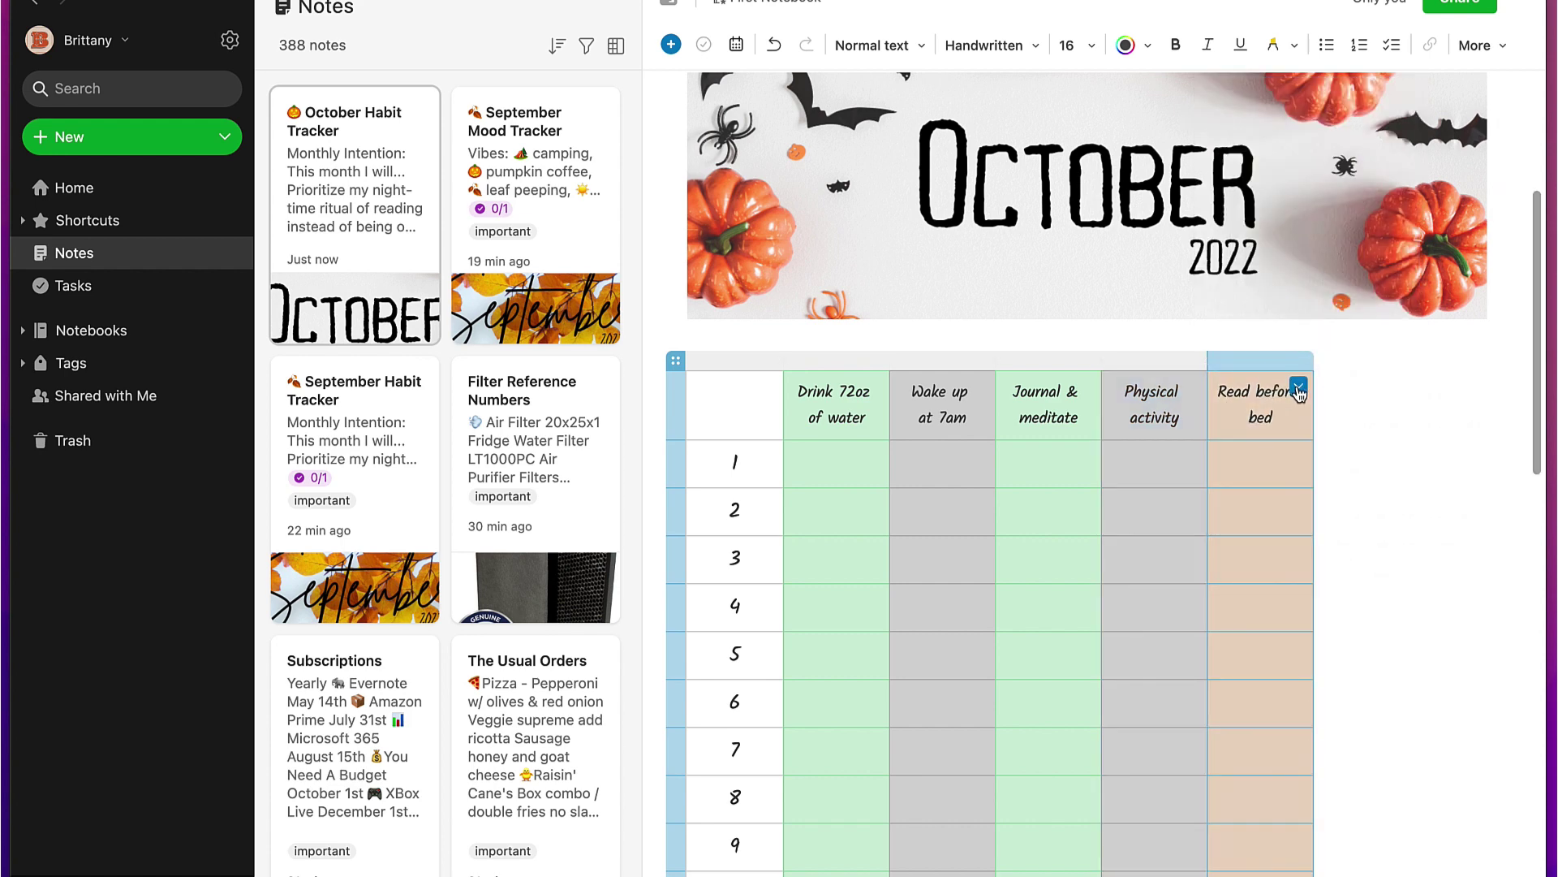
click(1299, 386)
click(1395, 185)
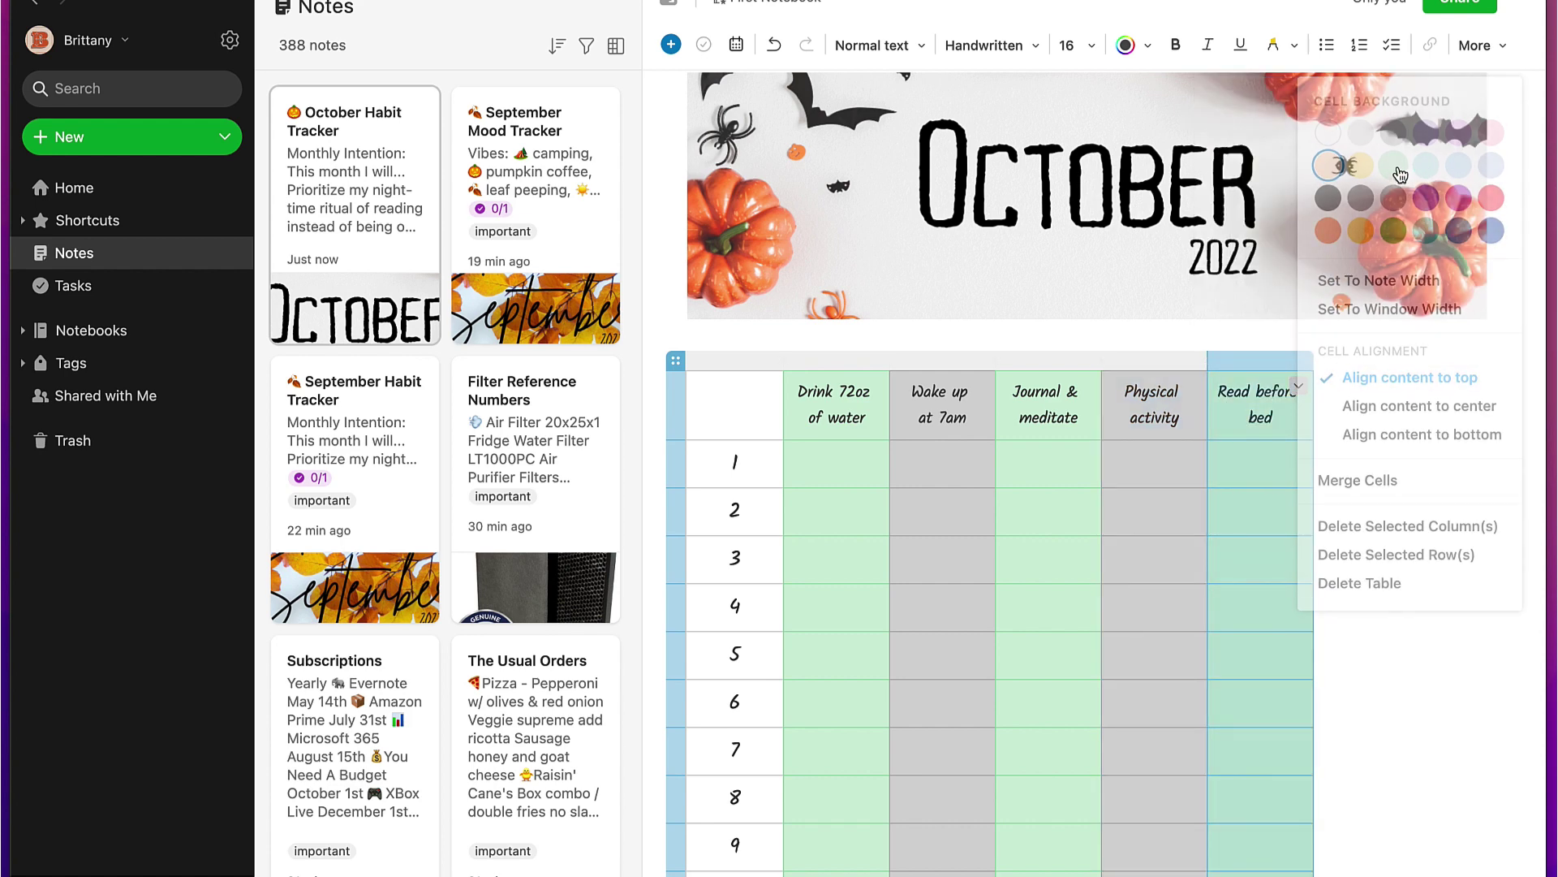
click(1073, 630)
Type 'Habits this month...' on the empty line above the habit table.
scroll(1073, 630, down, 10)
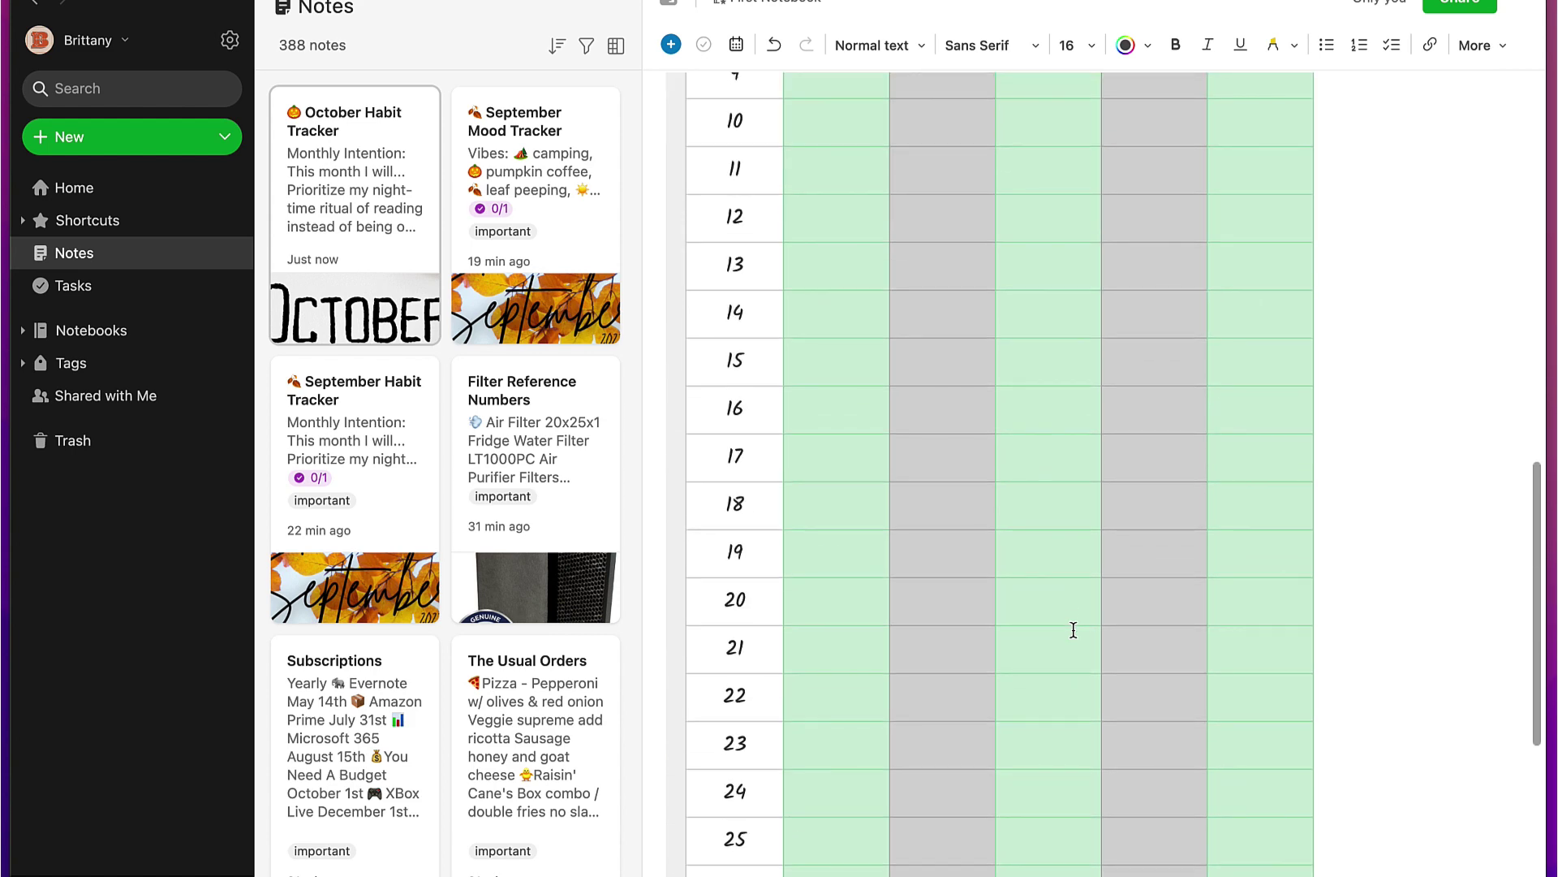
scroll(1073, 630, up, 10)
scroll(1073, 630, up, 3)
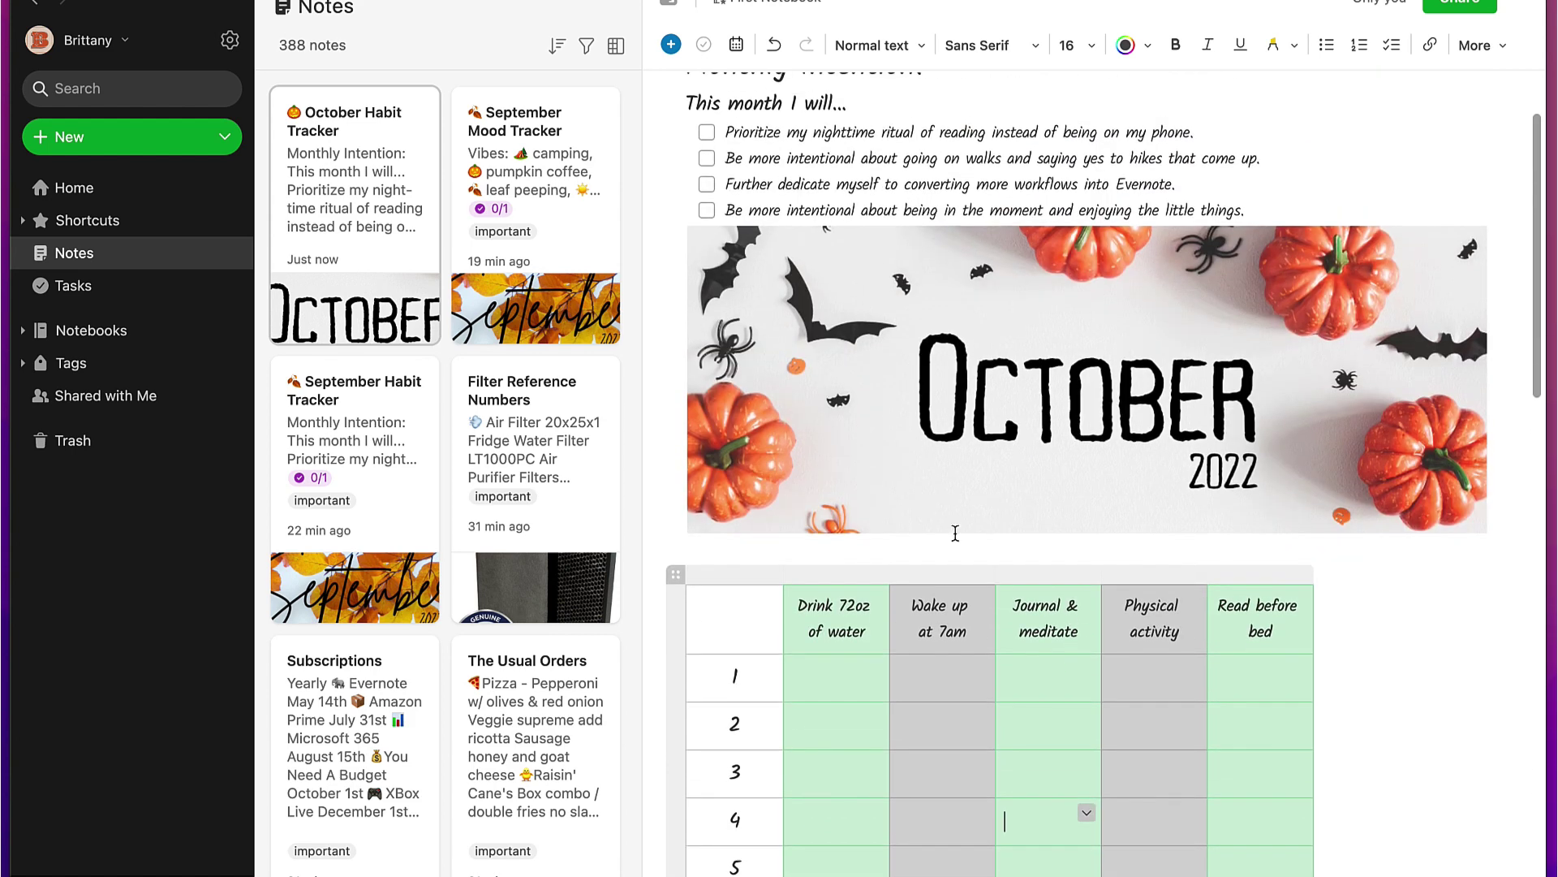
click(755, 546)
text(H)
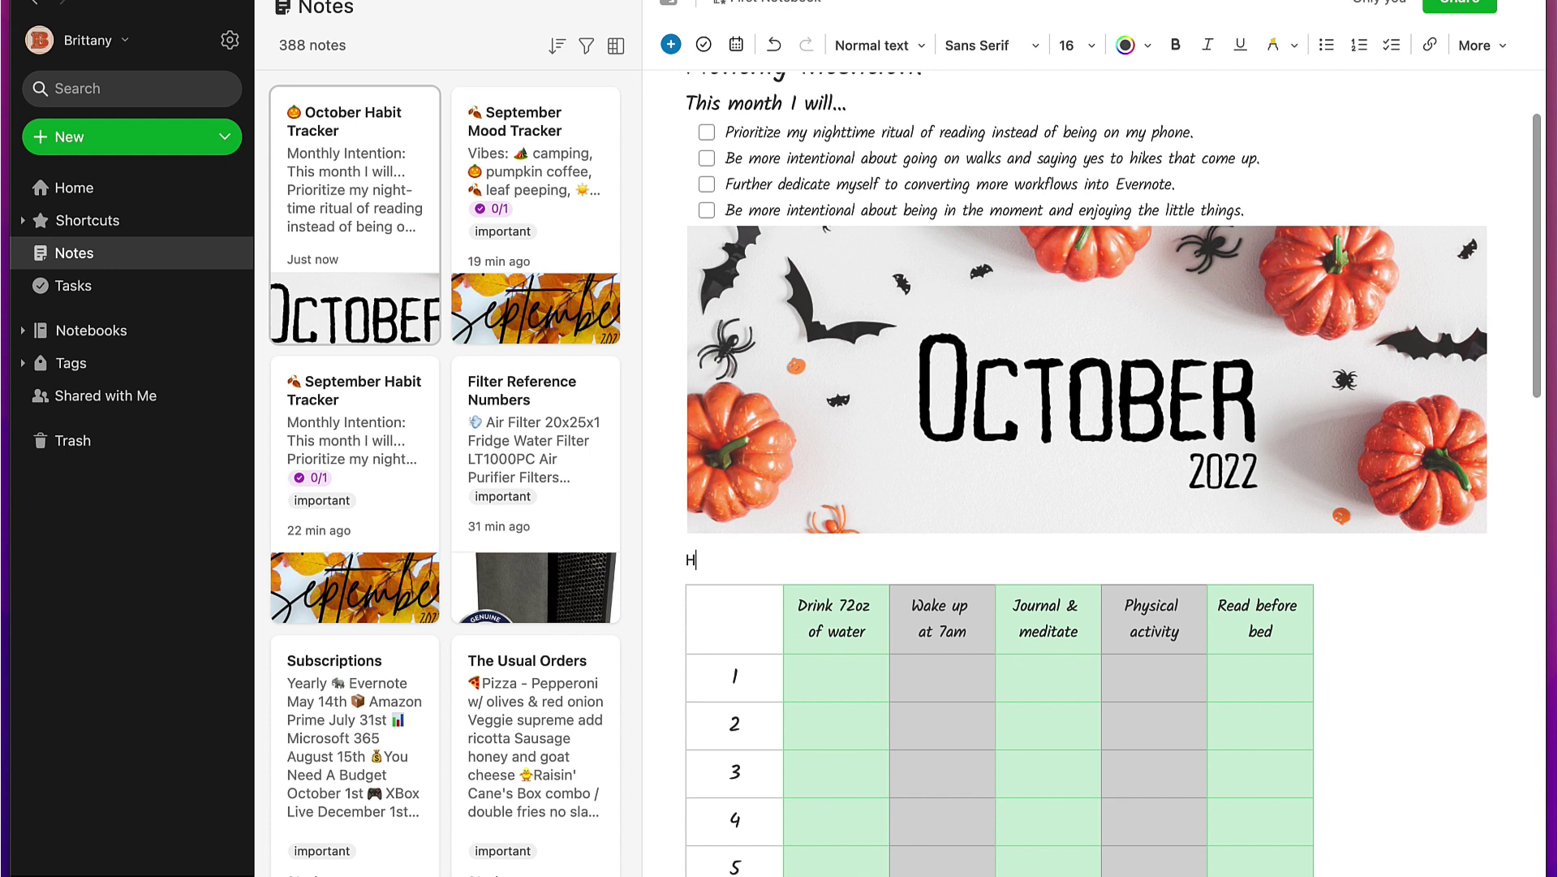
text(bits this month...)
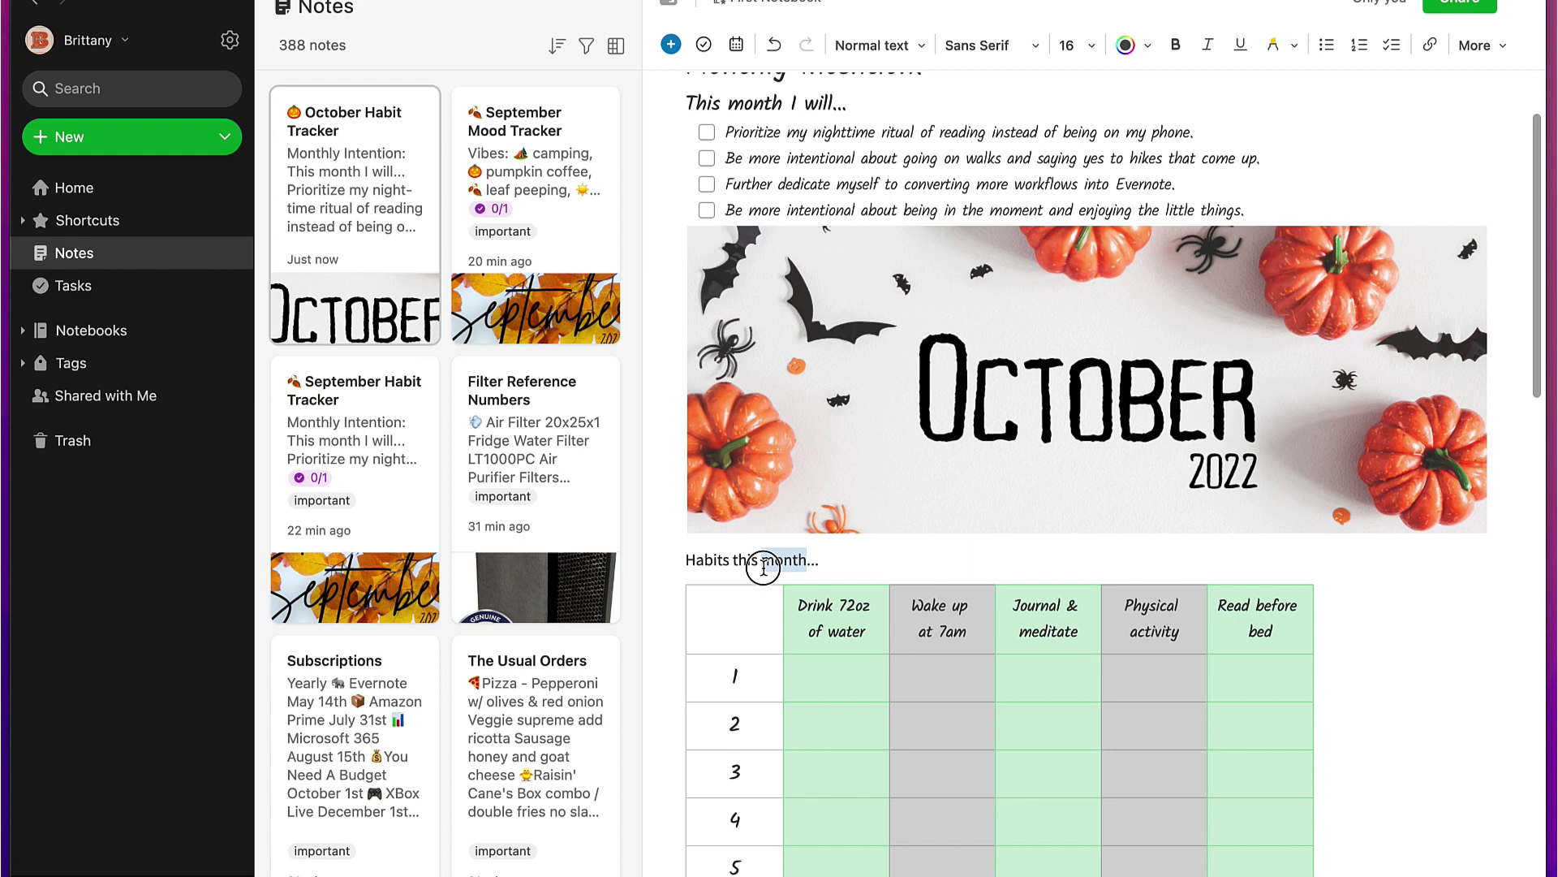
Format the 'Habits this month...' line in the Handwritten font, size 18, bold.
triple_click(763, 560)
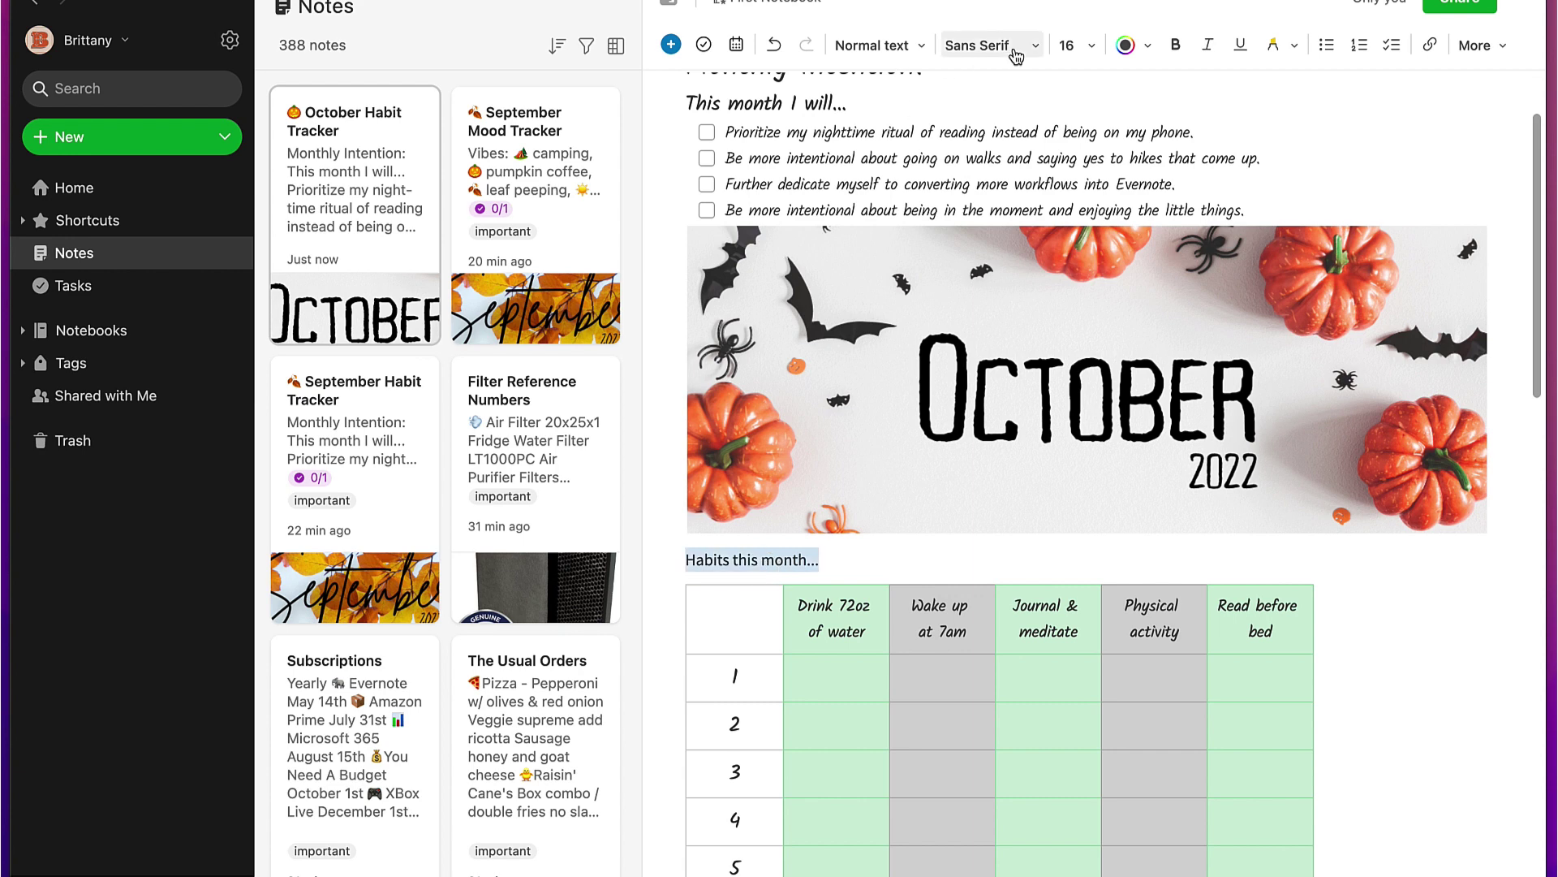
click(923, 57)
click(978, 46)
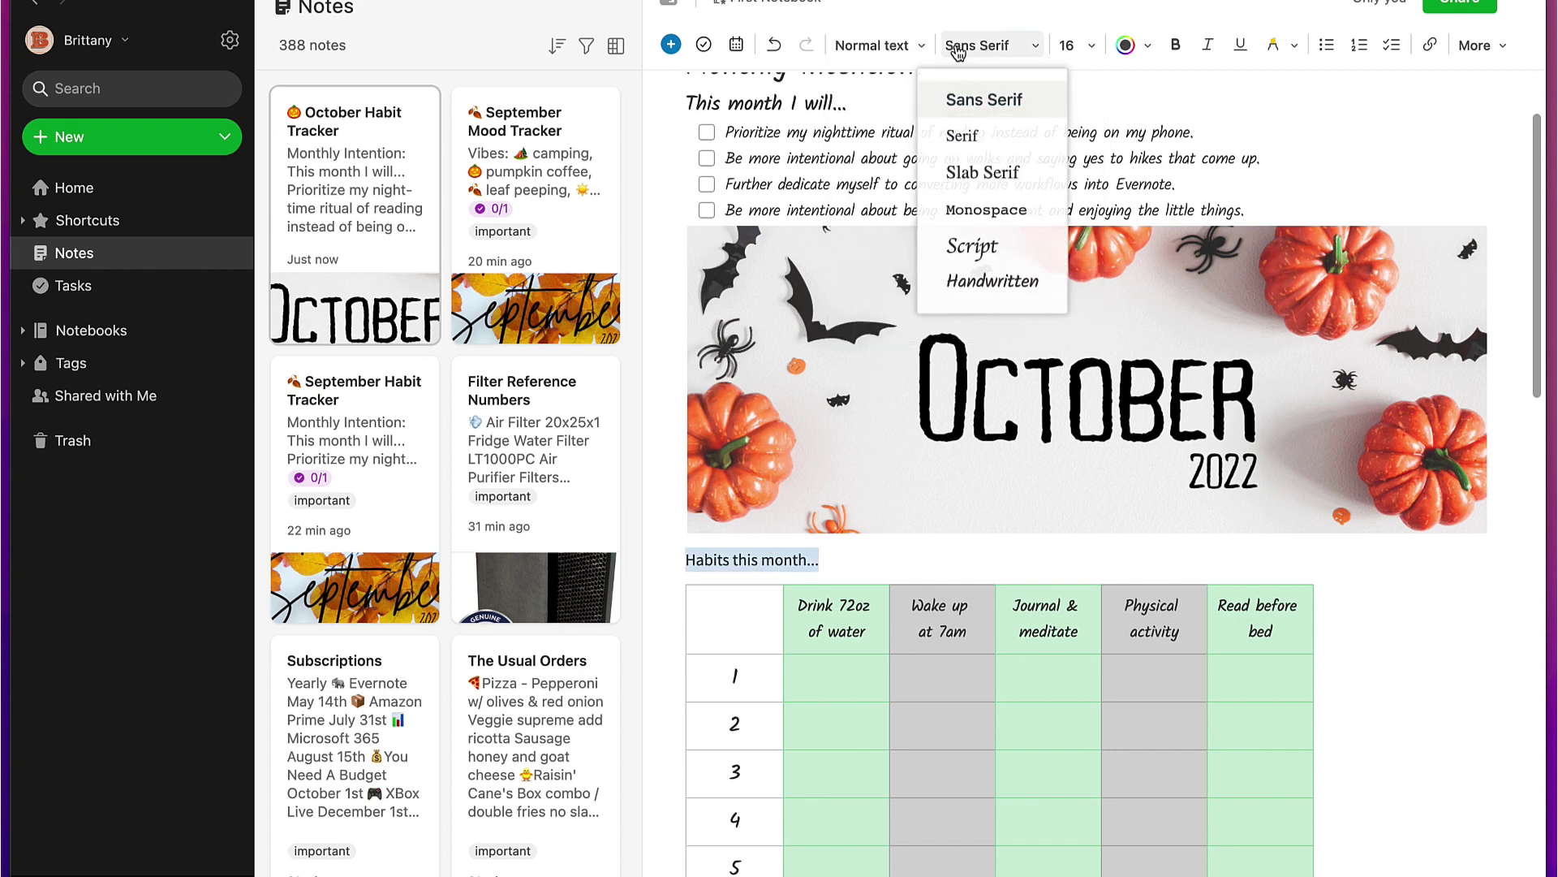
click(982, 291)
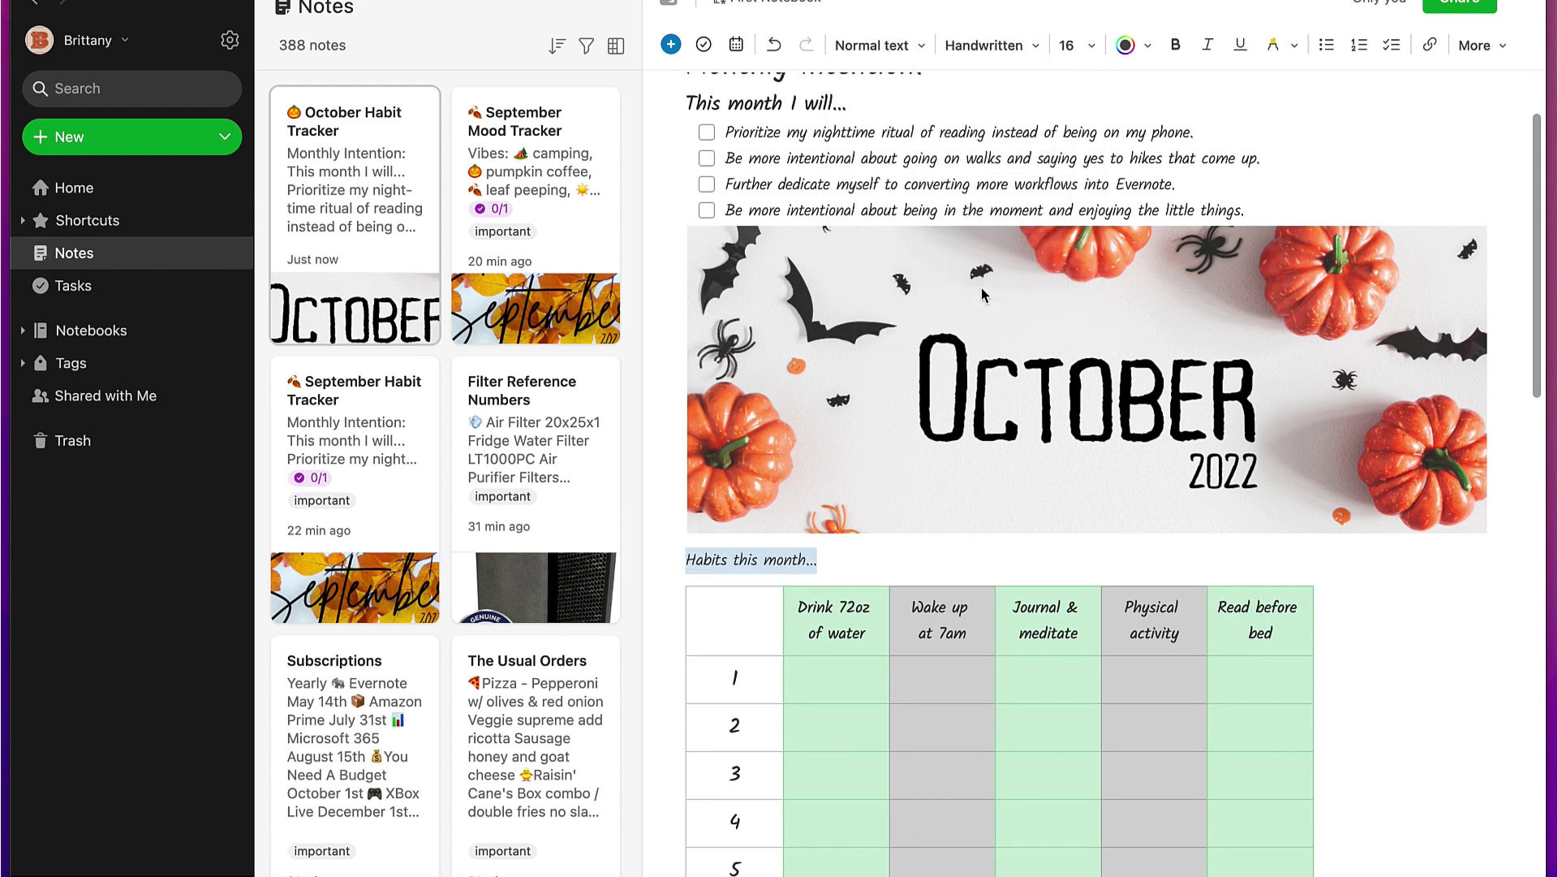
click(1087, 46)
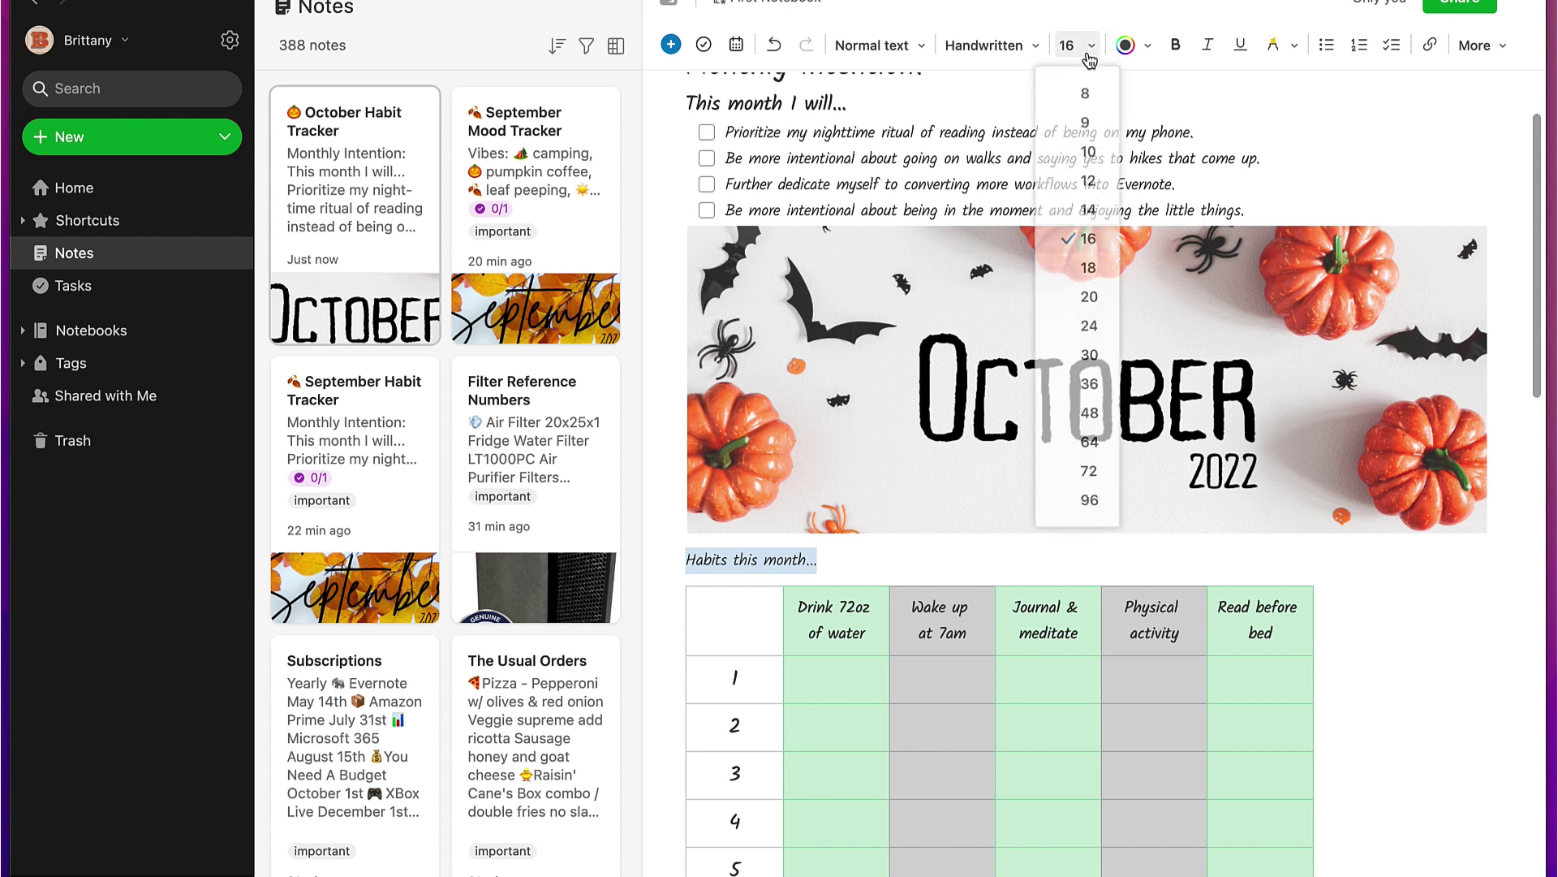
click(1088, 273)
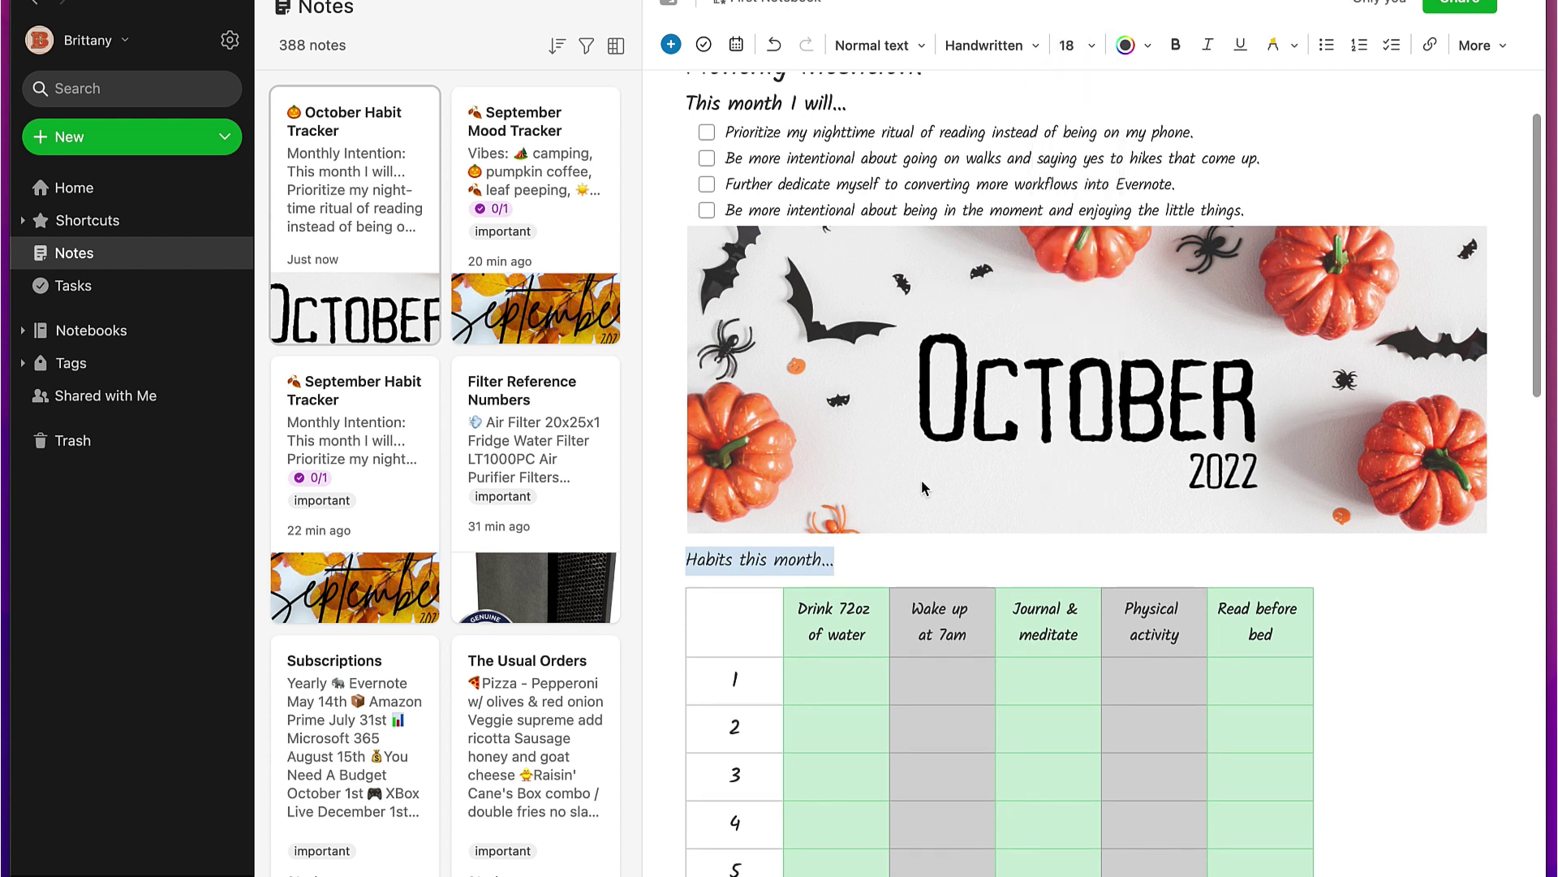
click(1174, 46)
click(928, 557)
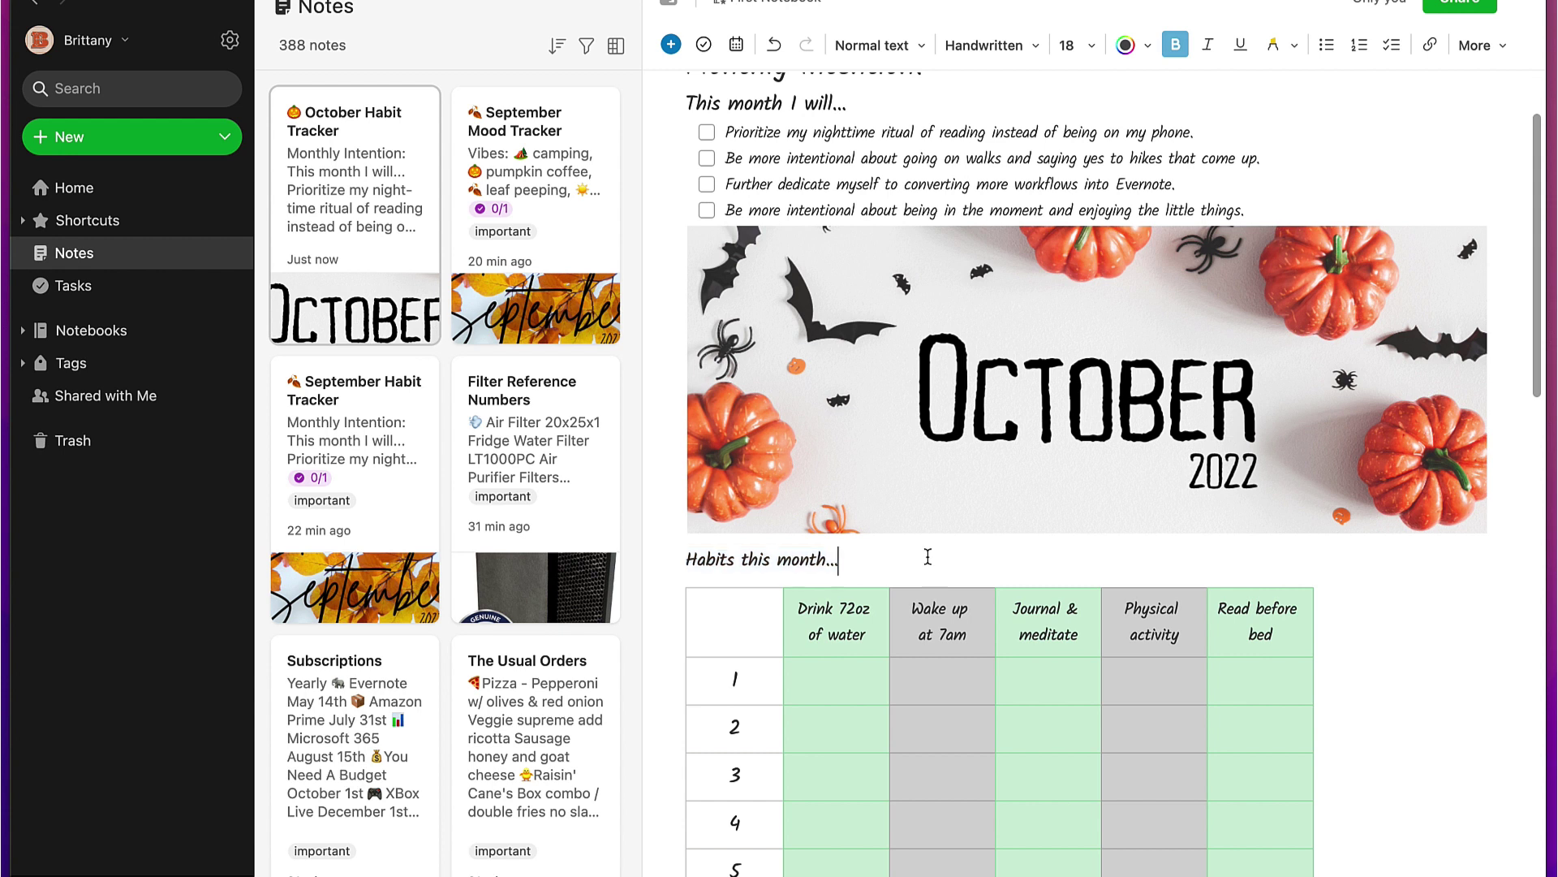
scroll(928, 557, up, 3)
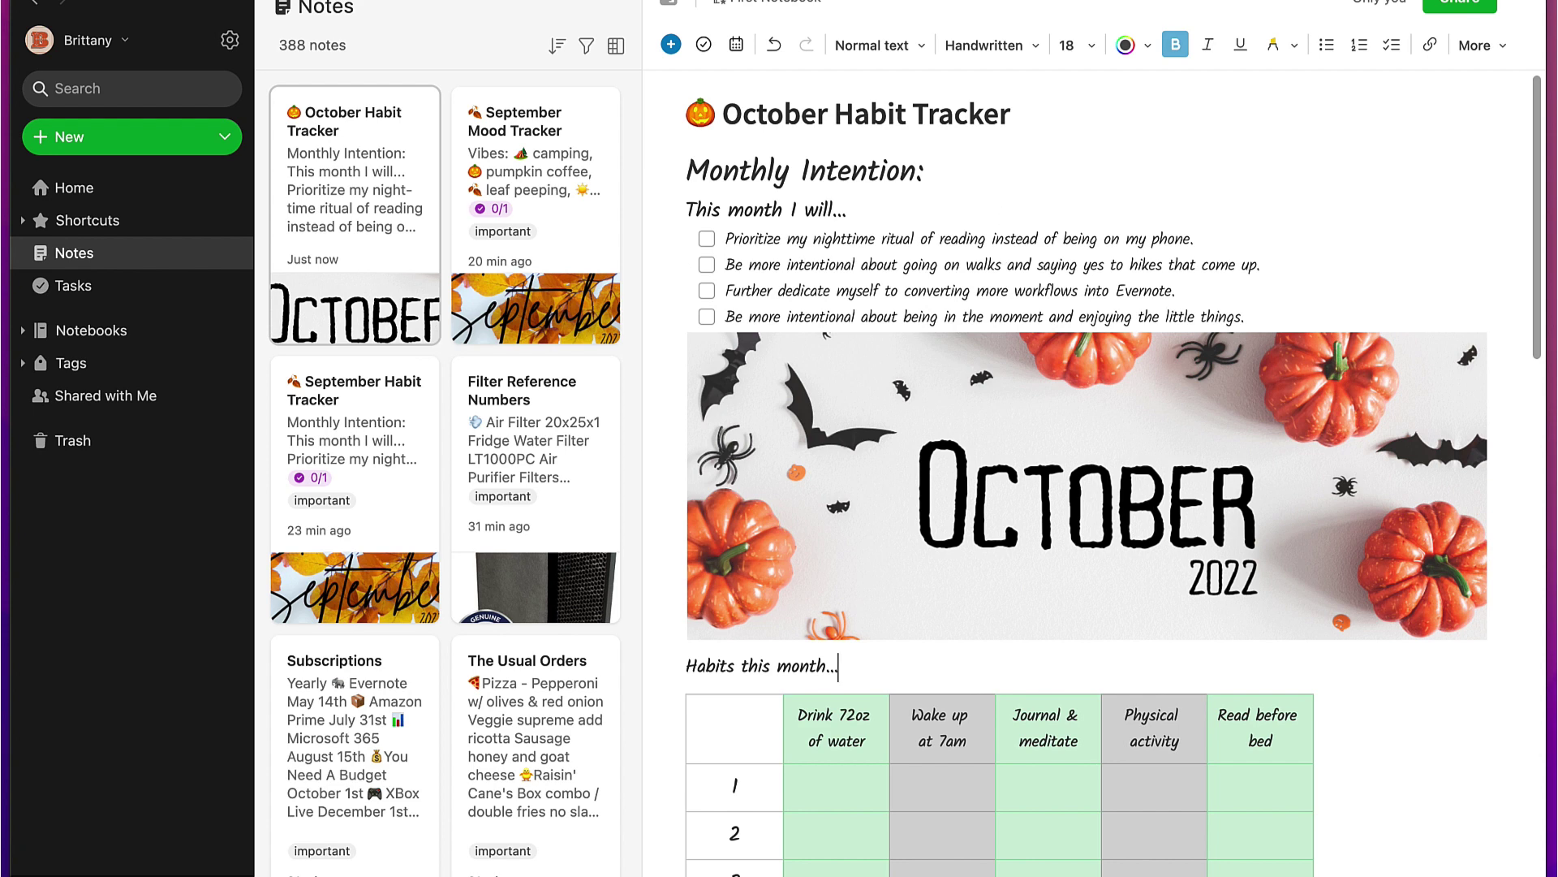
Start a blank note and enter '🎃 October Mood Tracker' as its title.
click(104, 136)
click(81, 138)
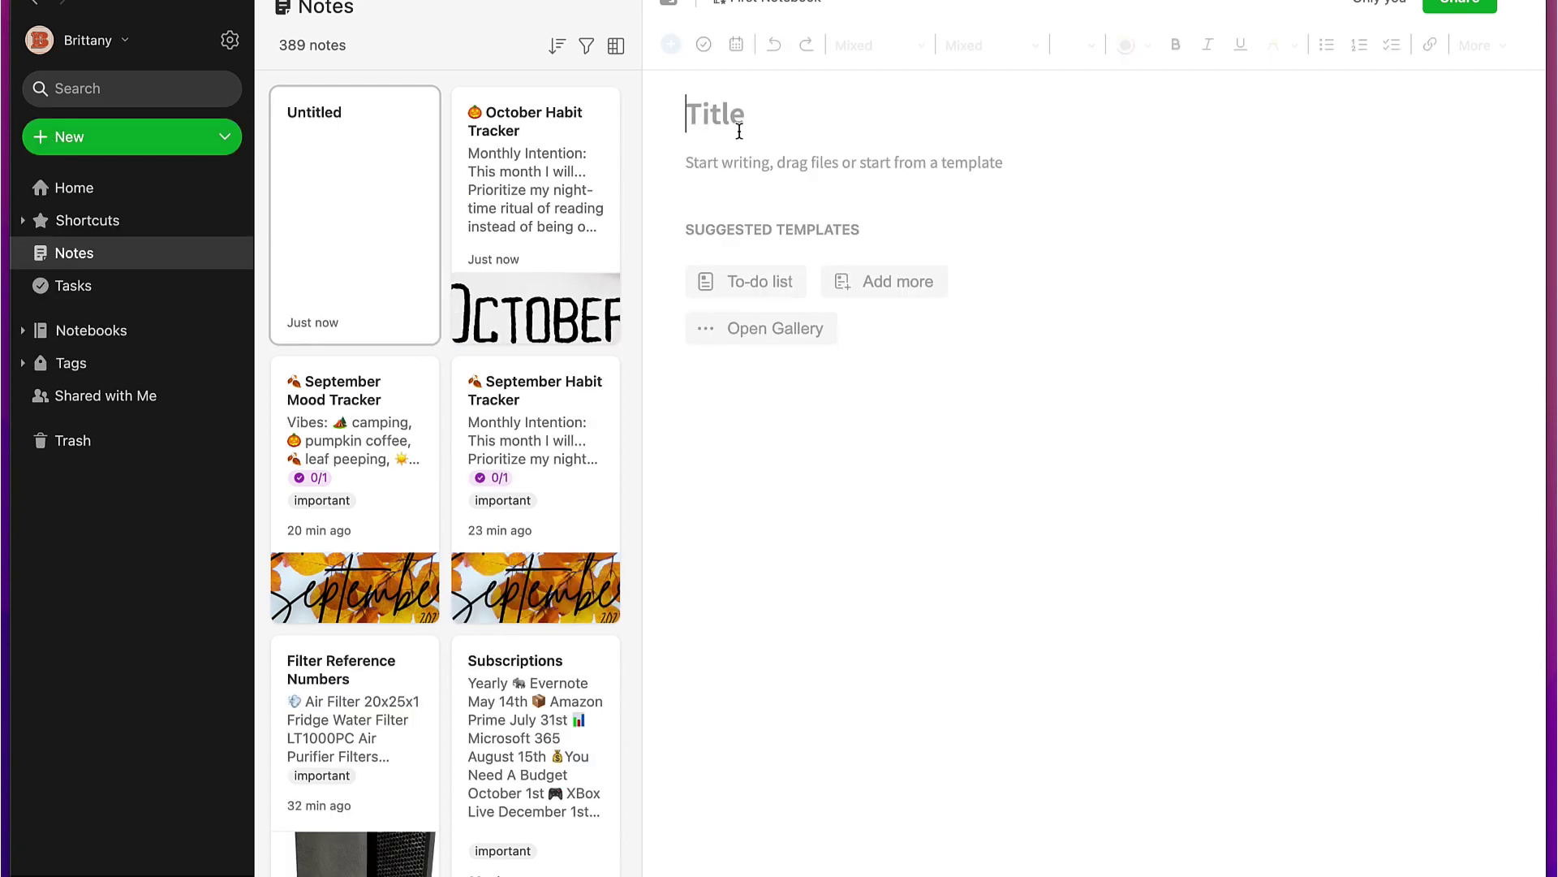
key(ctrl+super+space)
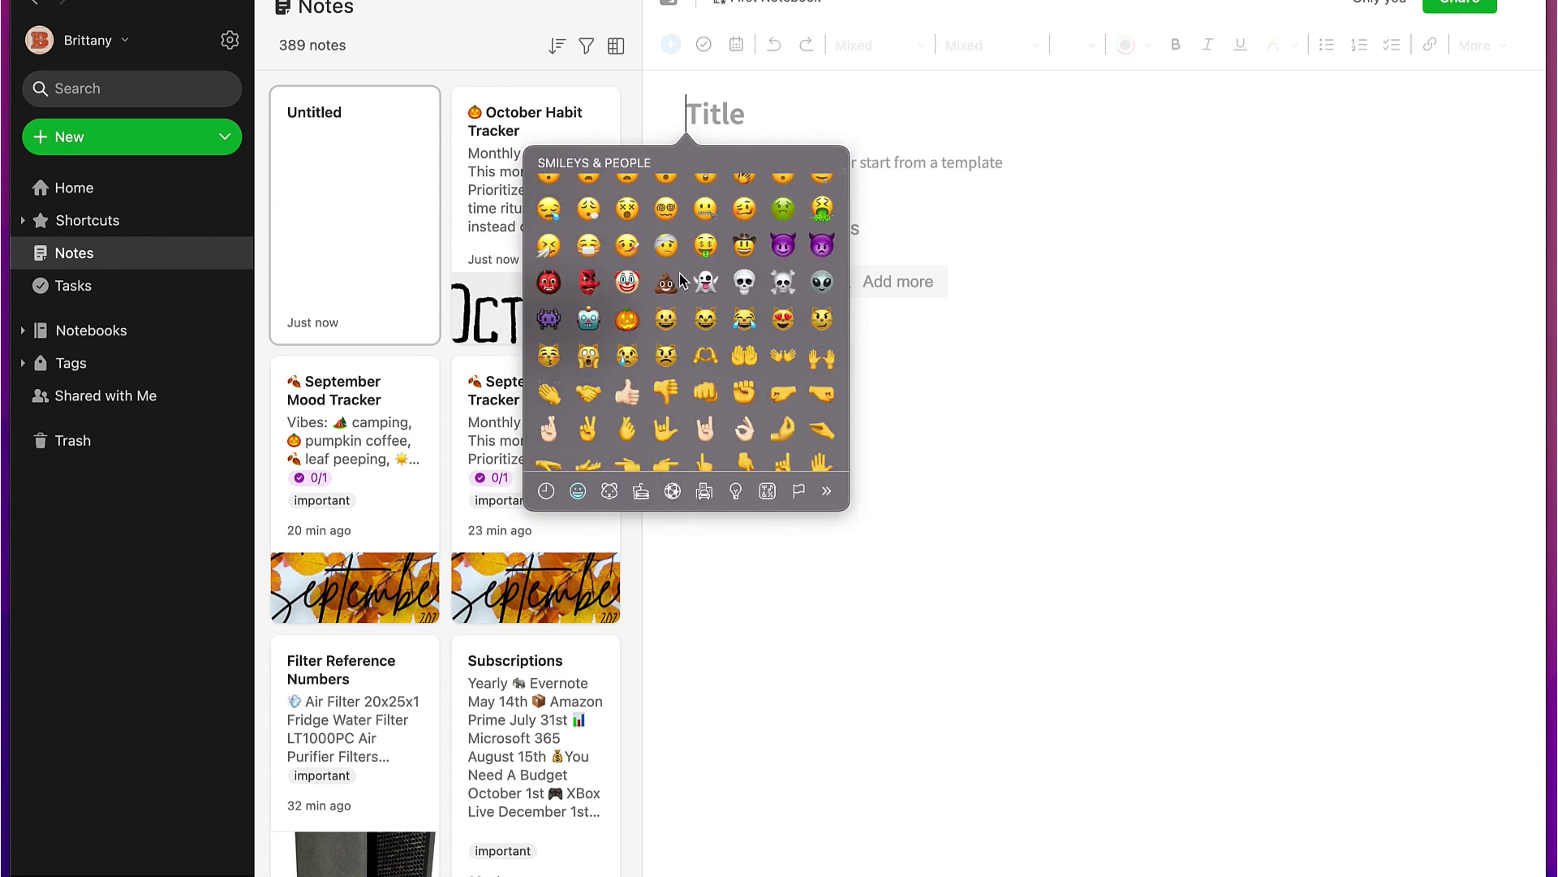
click(628, 320)
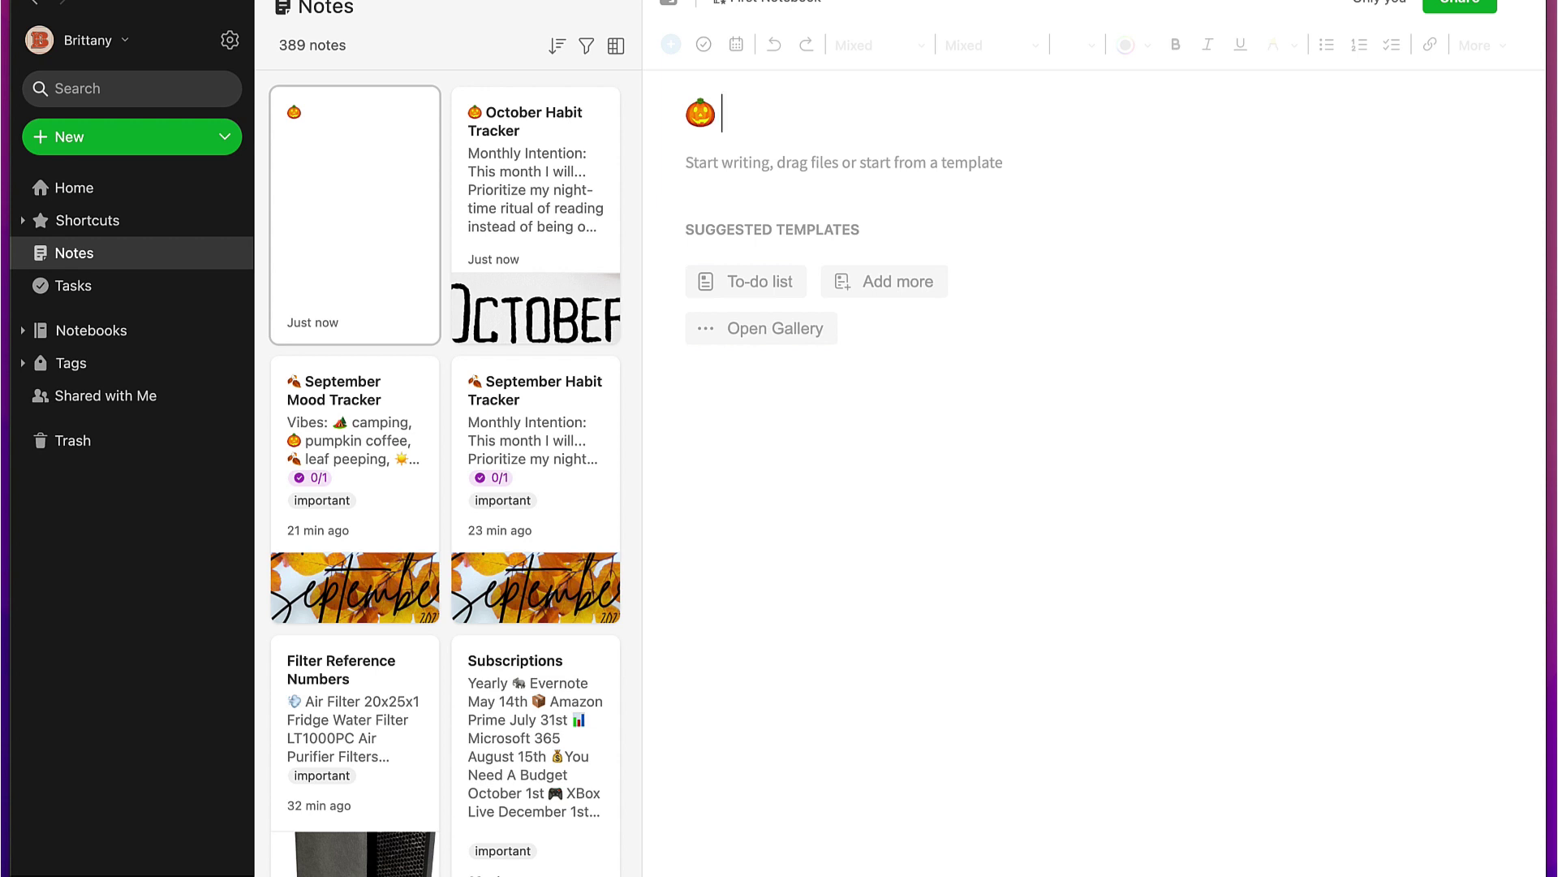
text(Octob)
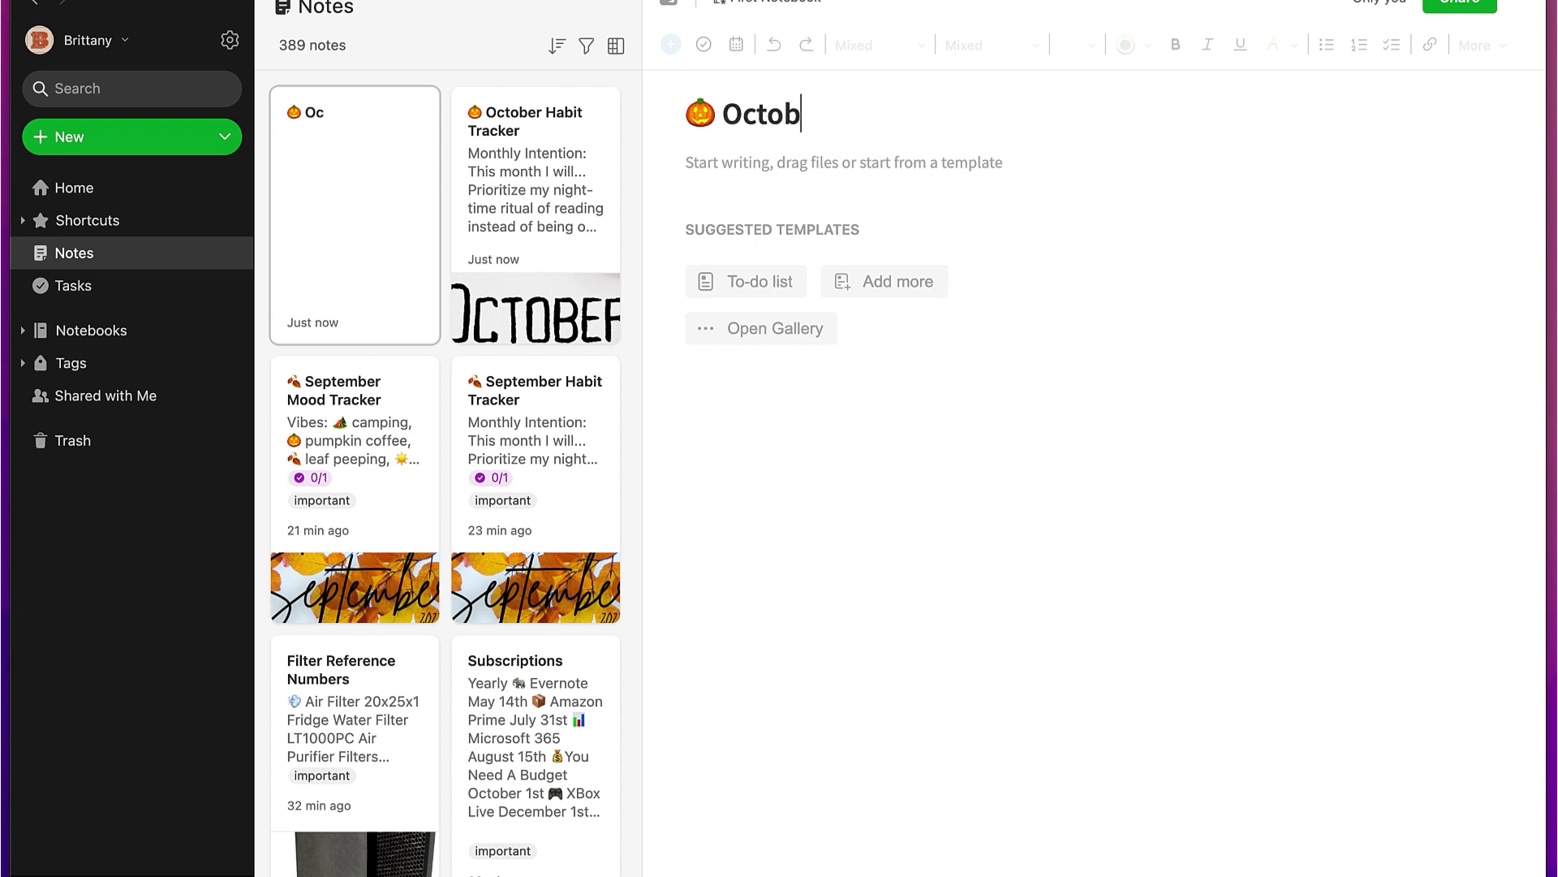
text(er Mood Tr)
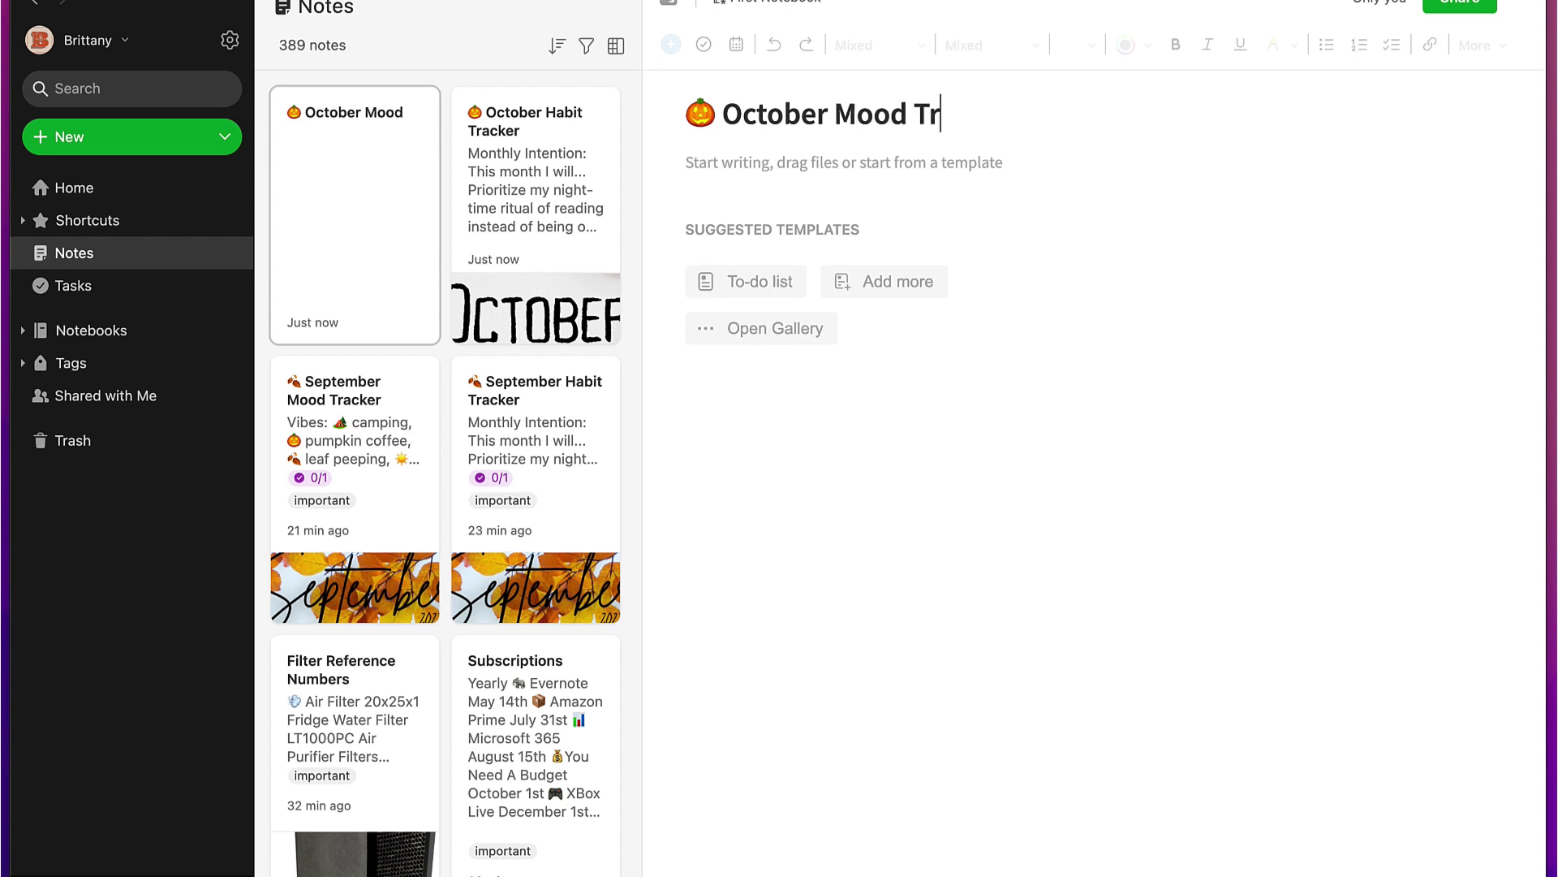
text(acker)
click(730, 172)
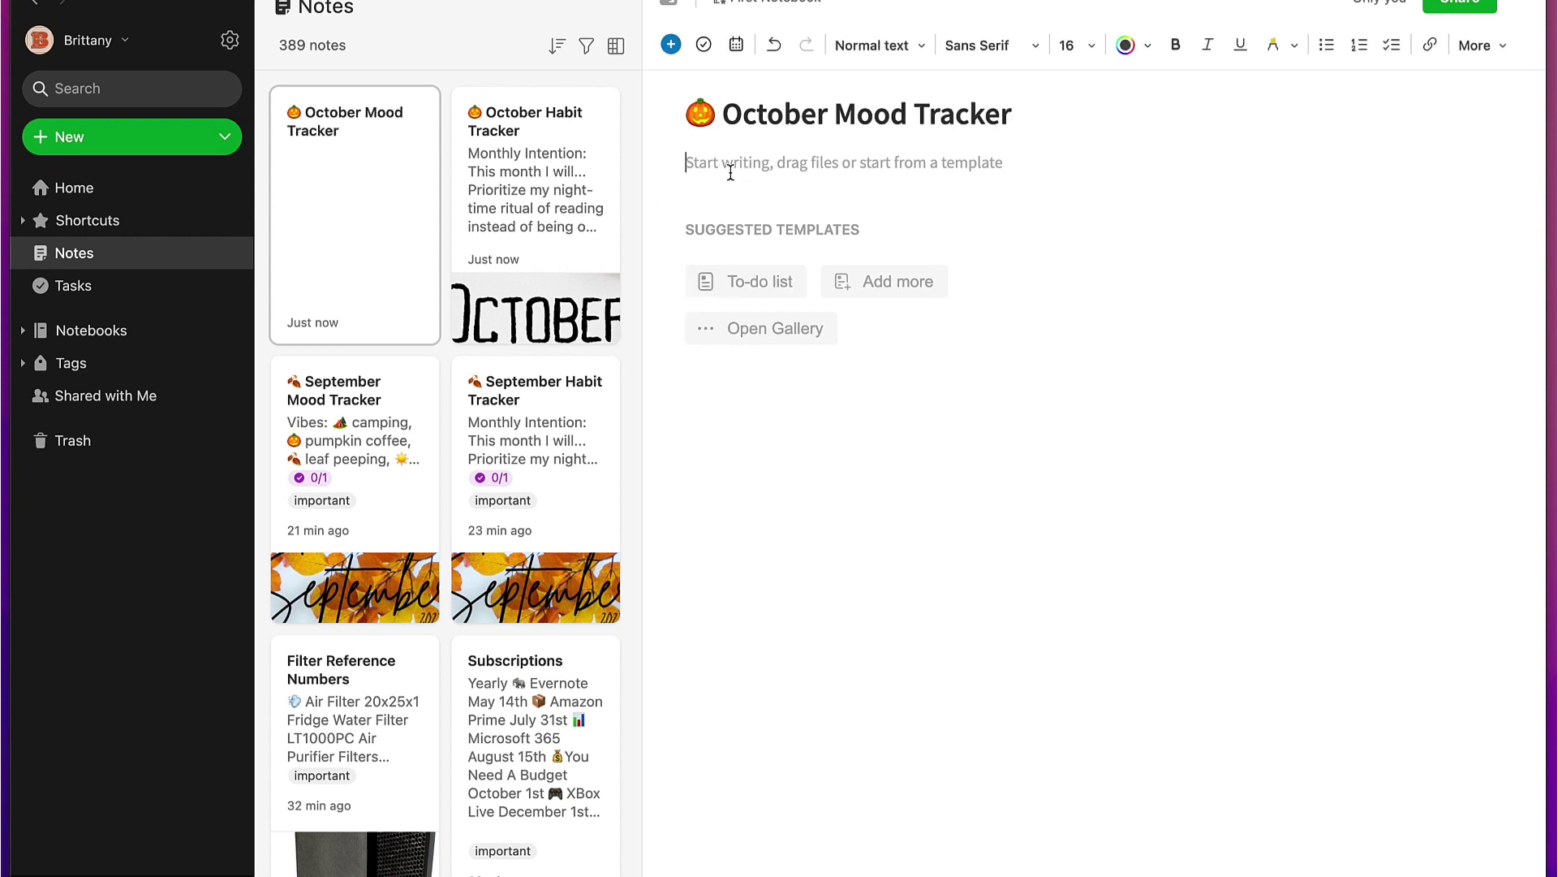
Copy the bold handwritten 'Vibes:' heading from the September Mood Tracker into the October note's body.
click(397, 418)
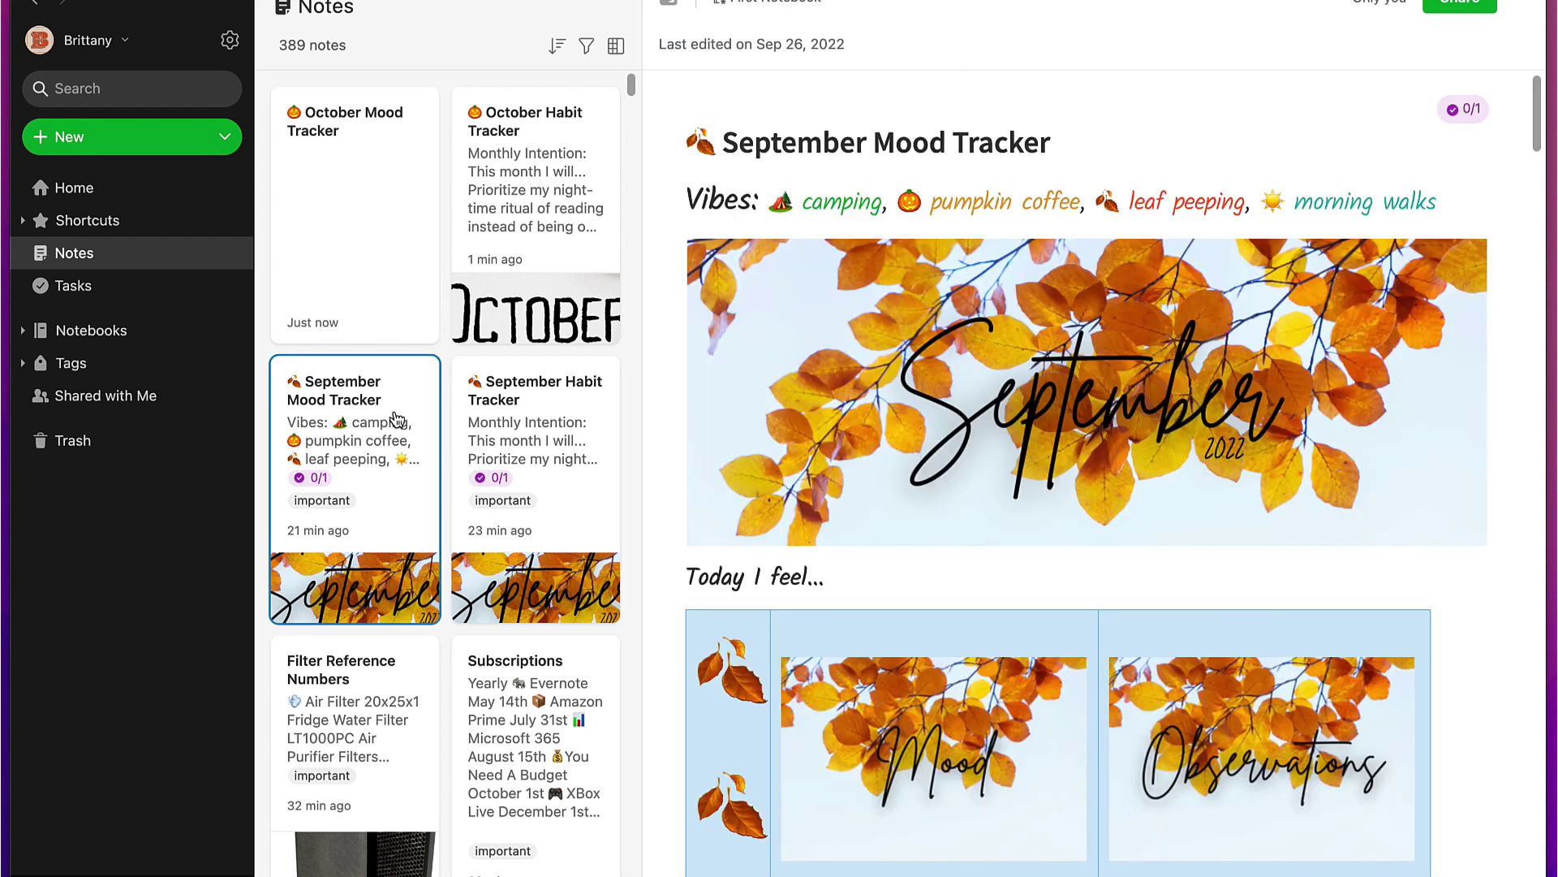
click(686, 197)
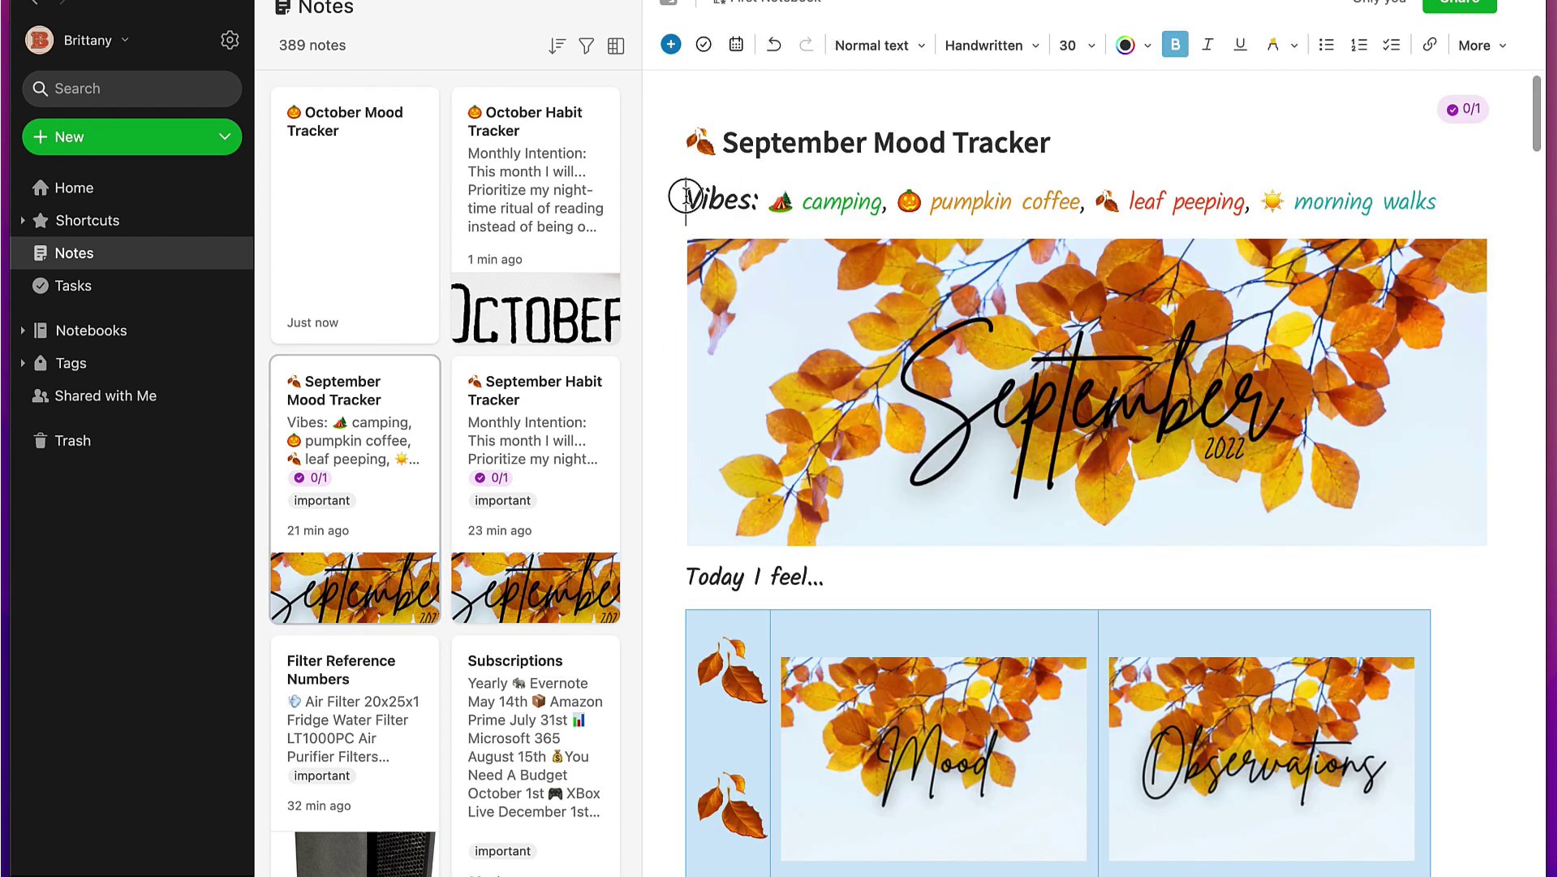
drag(686, 197, 1438, 190)
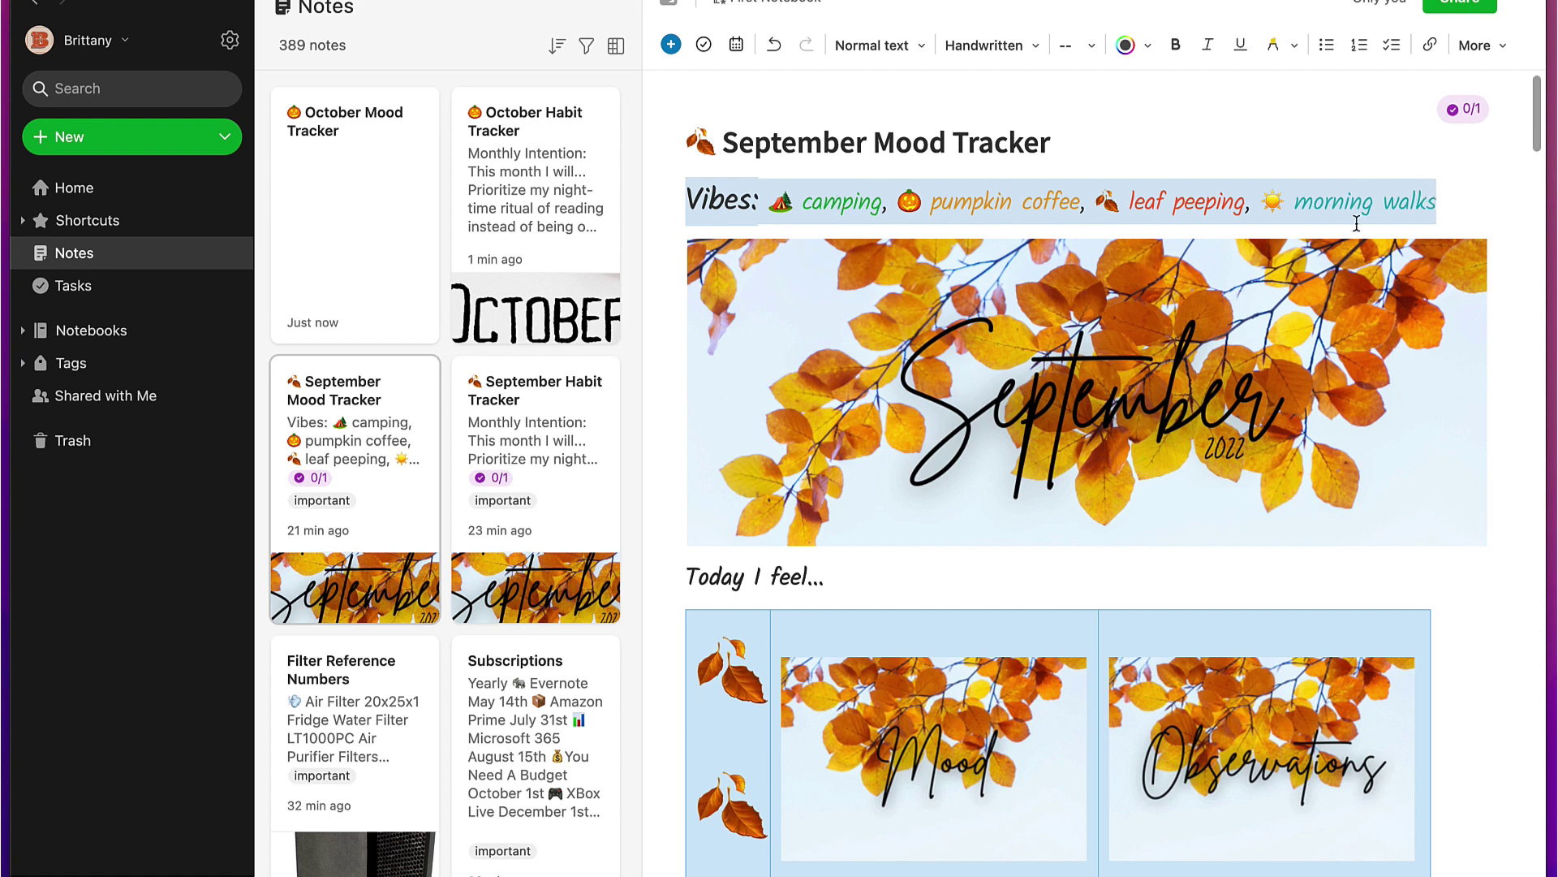
triple_click(733, 199)
click(768, 201)
drag(756, 200, 682, 202)
key(ctrl+c)
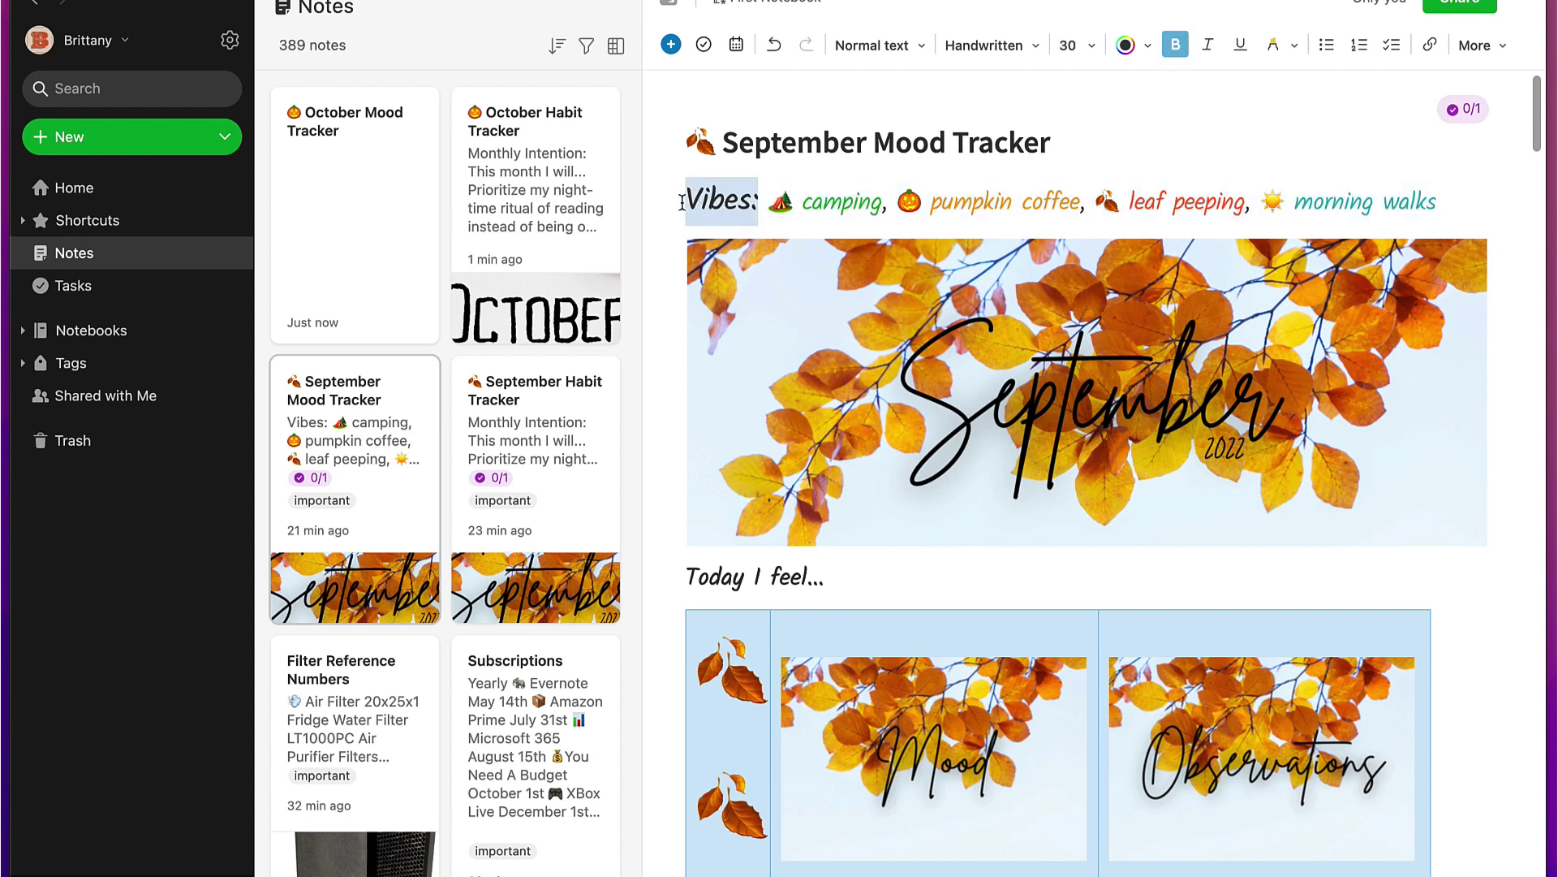
click(330, 181)
click(725, 215)
key(ctrl+v)
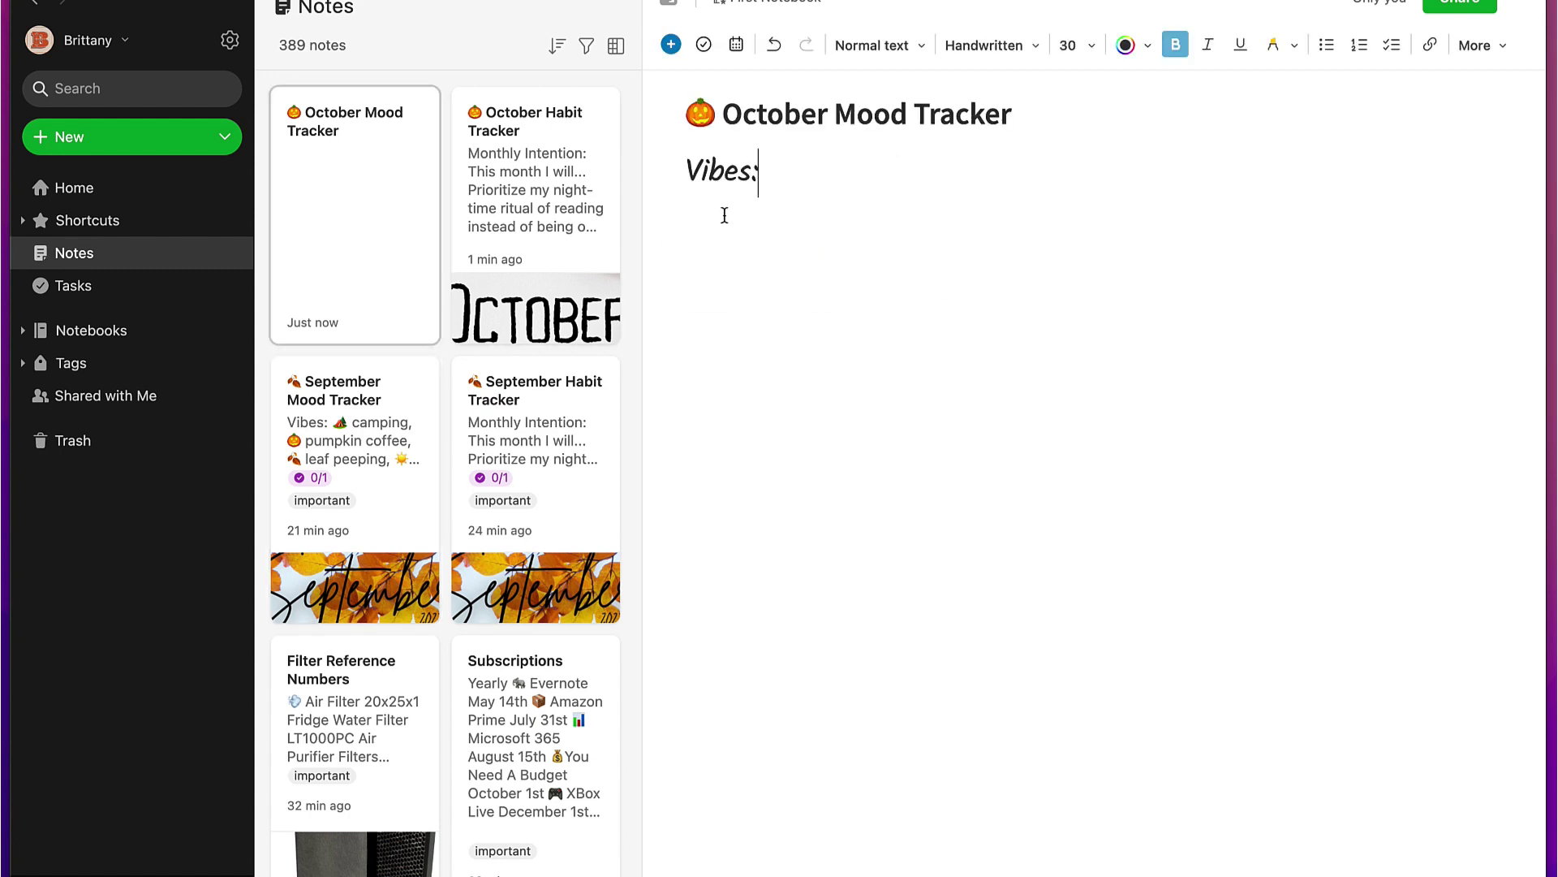
click(376, 495)
Drag the pumpkin-and-bats Monthly Header.png from Monthly Images into the October note below 'Vibes:'.
key(super+Tab)
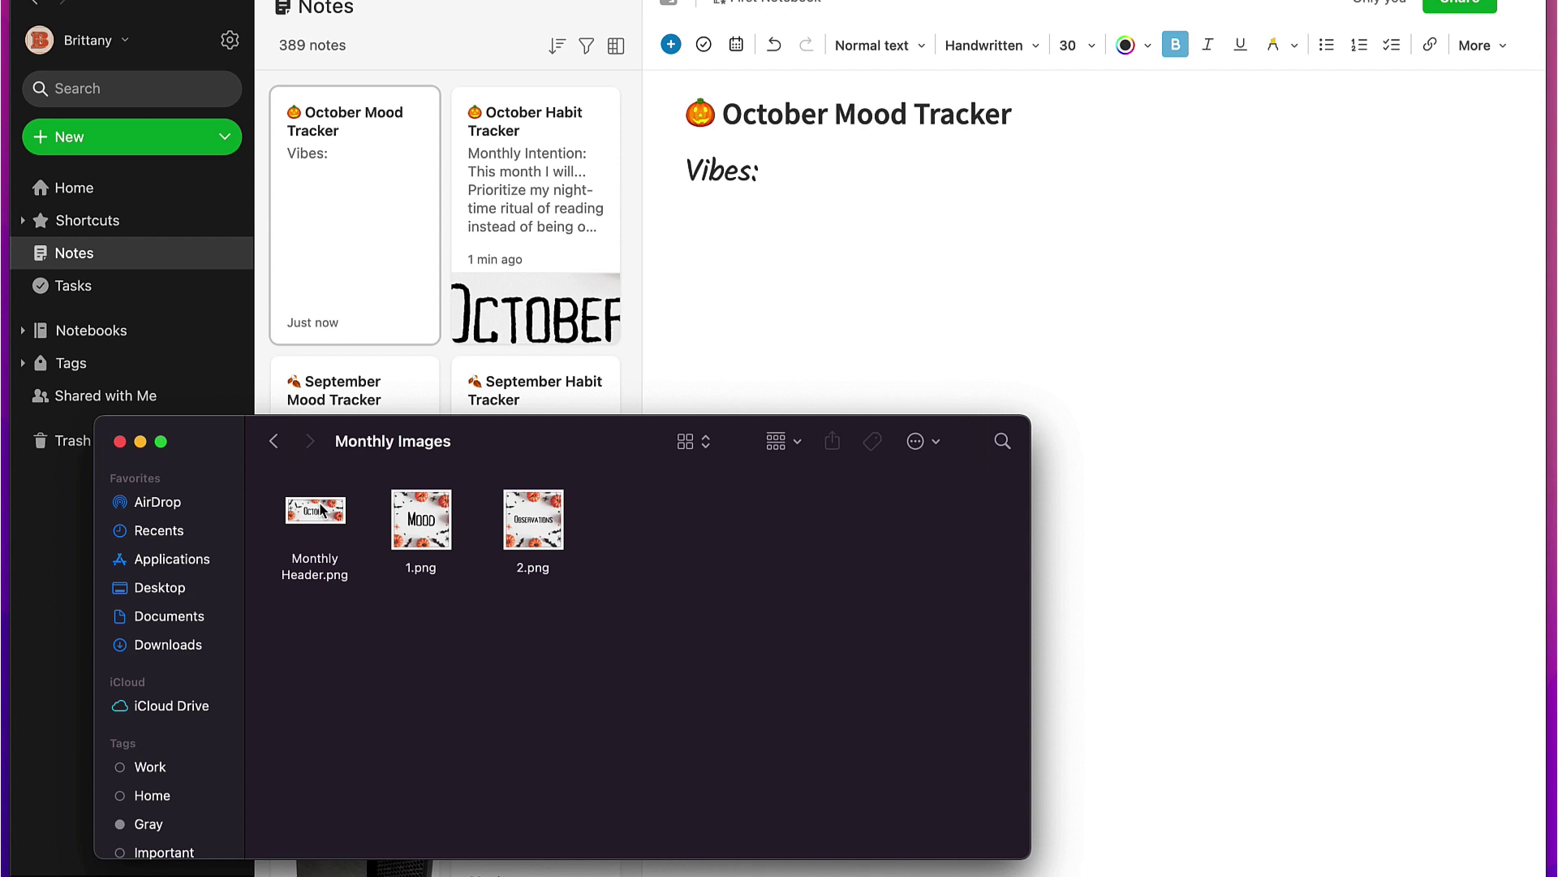
drag(320, 509, 768, 196)
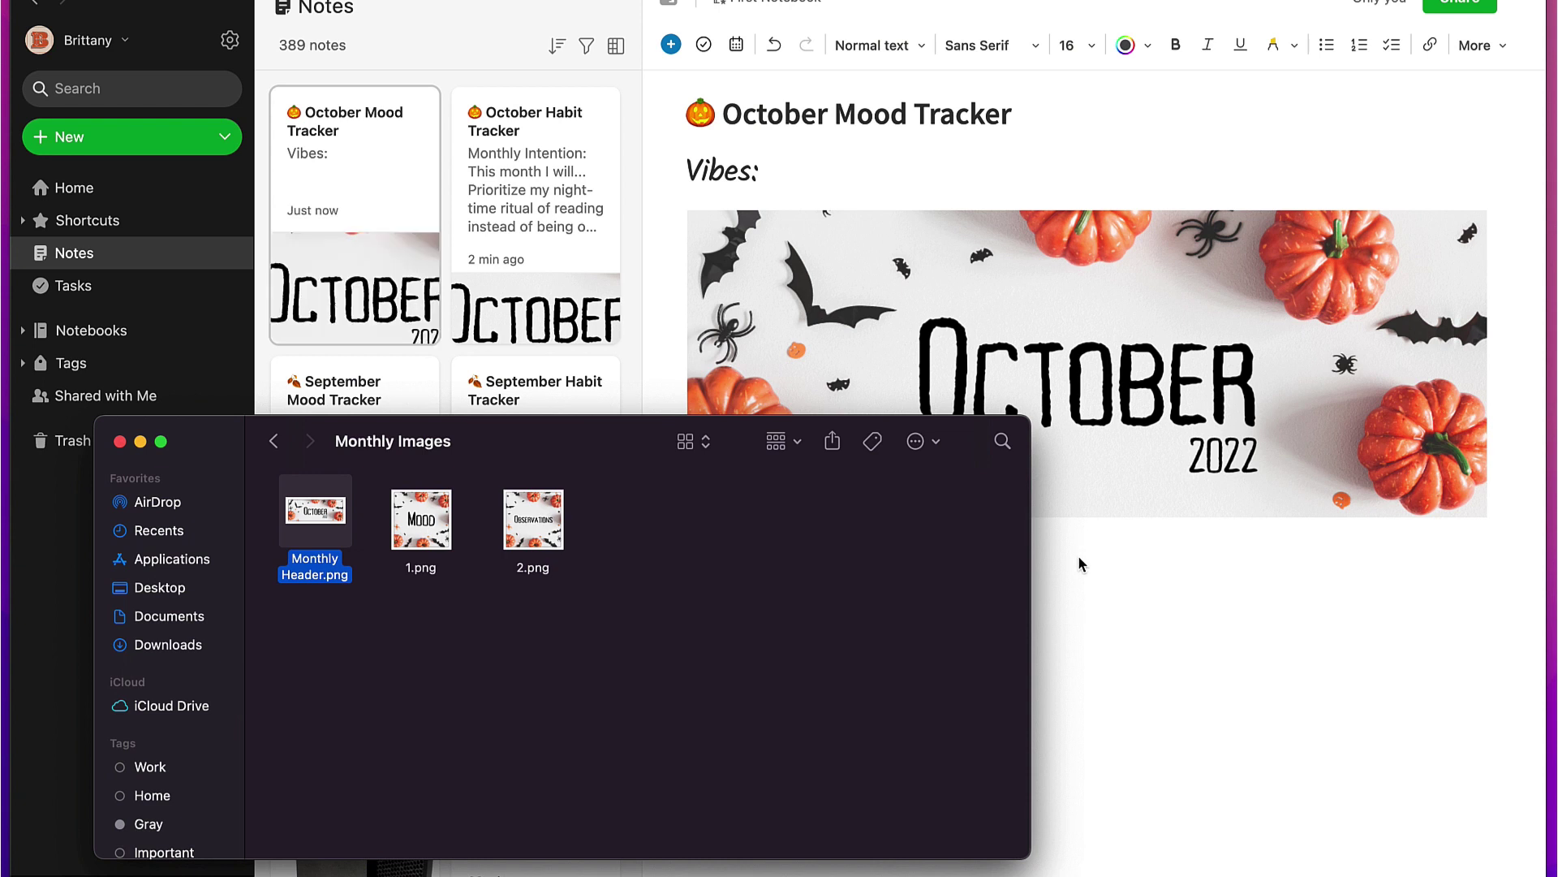
click(1079, 560)
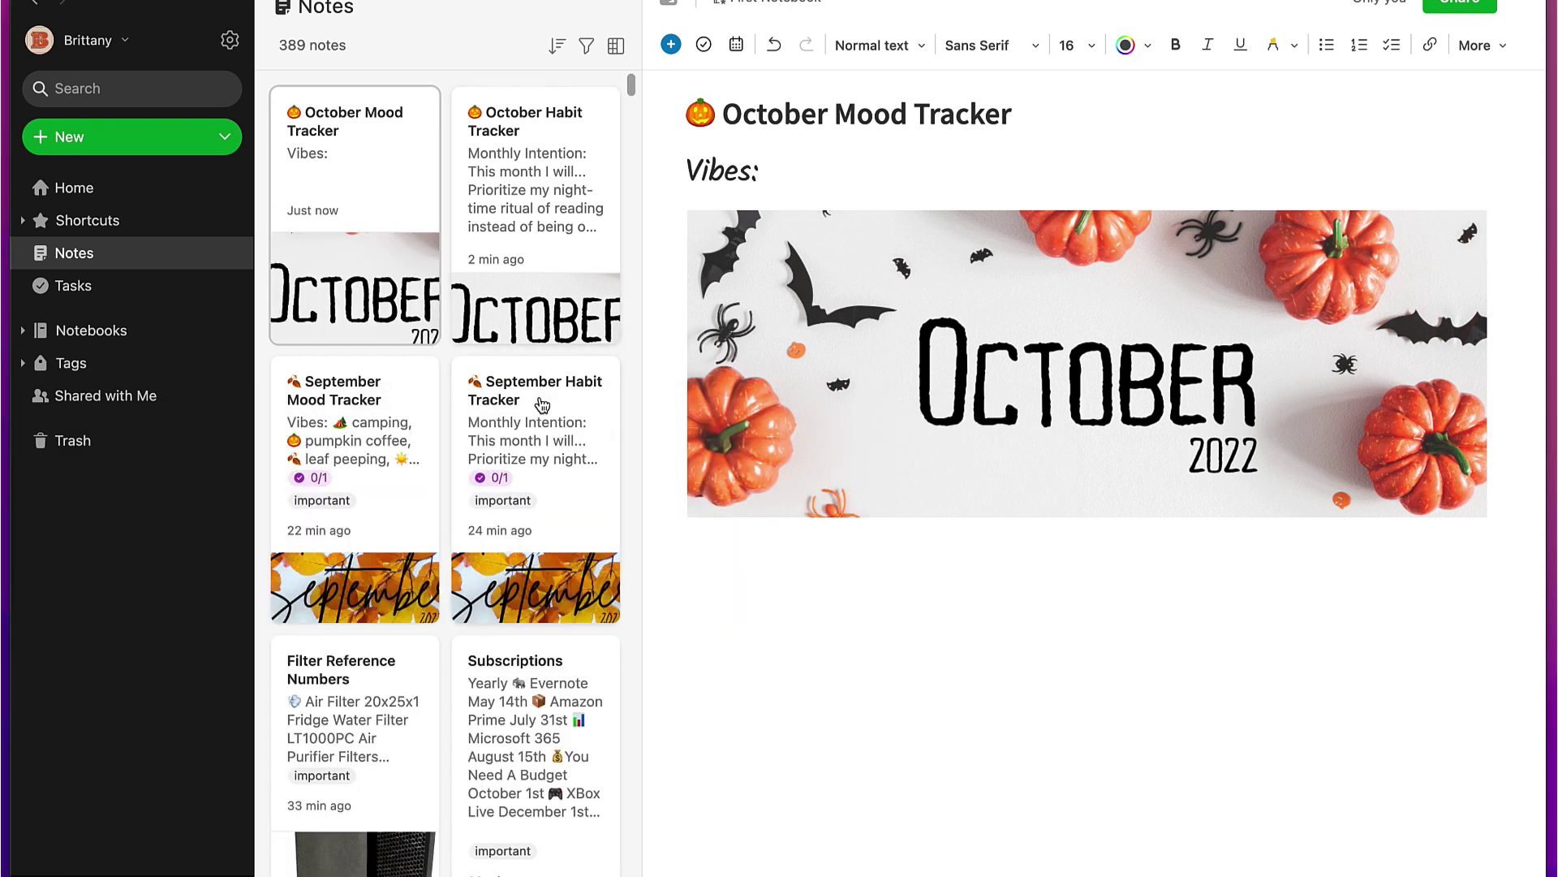
Paste the 'Today I feel...' heading from the September note below the October header image.
click(406, 428)
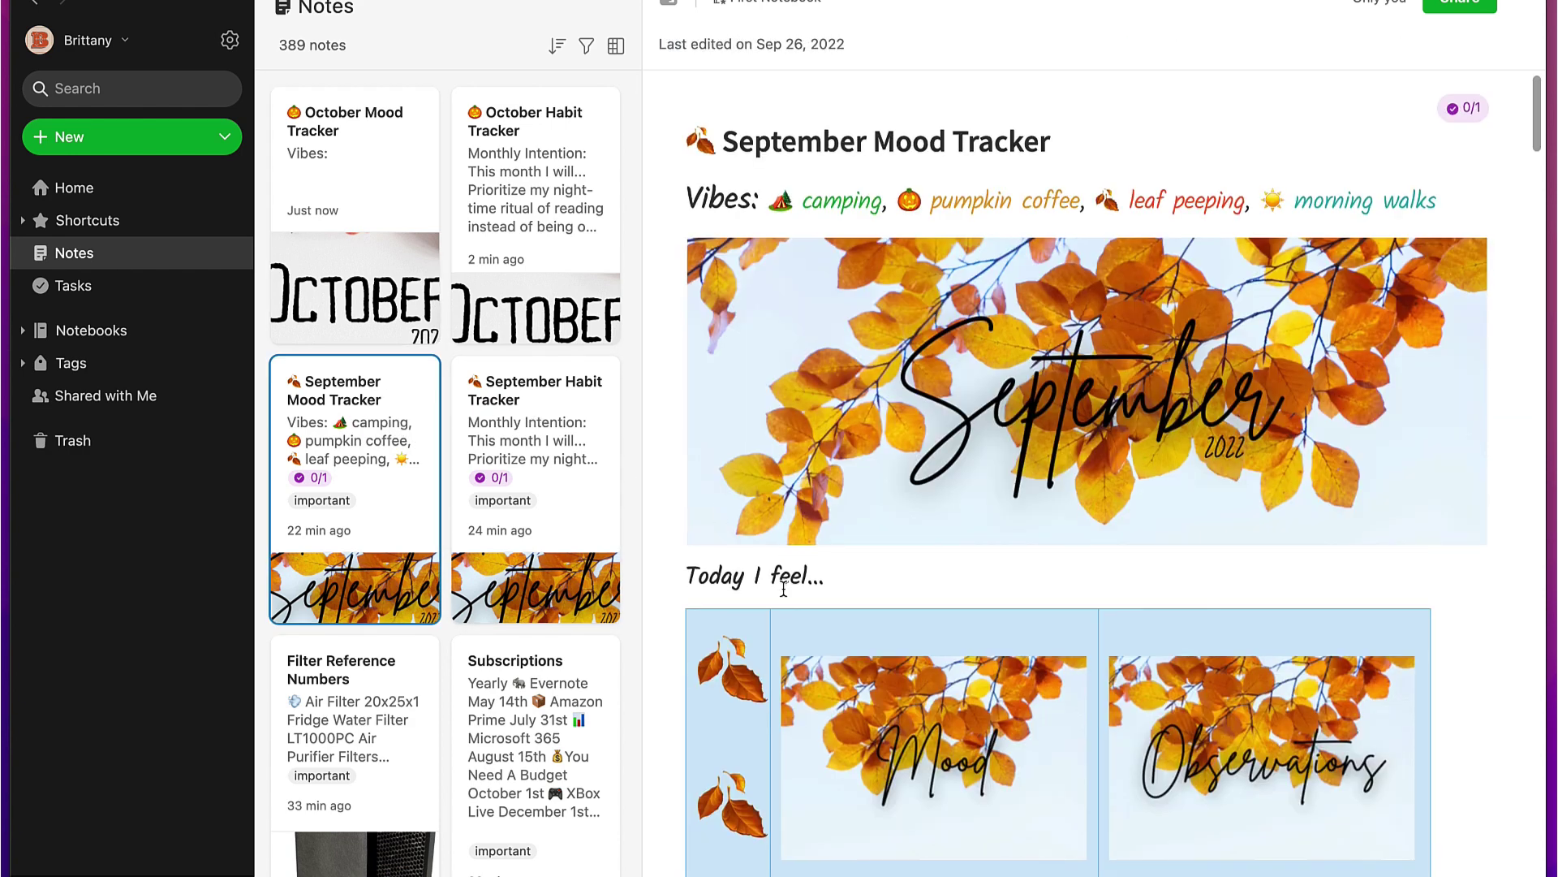
scroll(779, 584, down, 3)
click(735, 458)
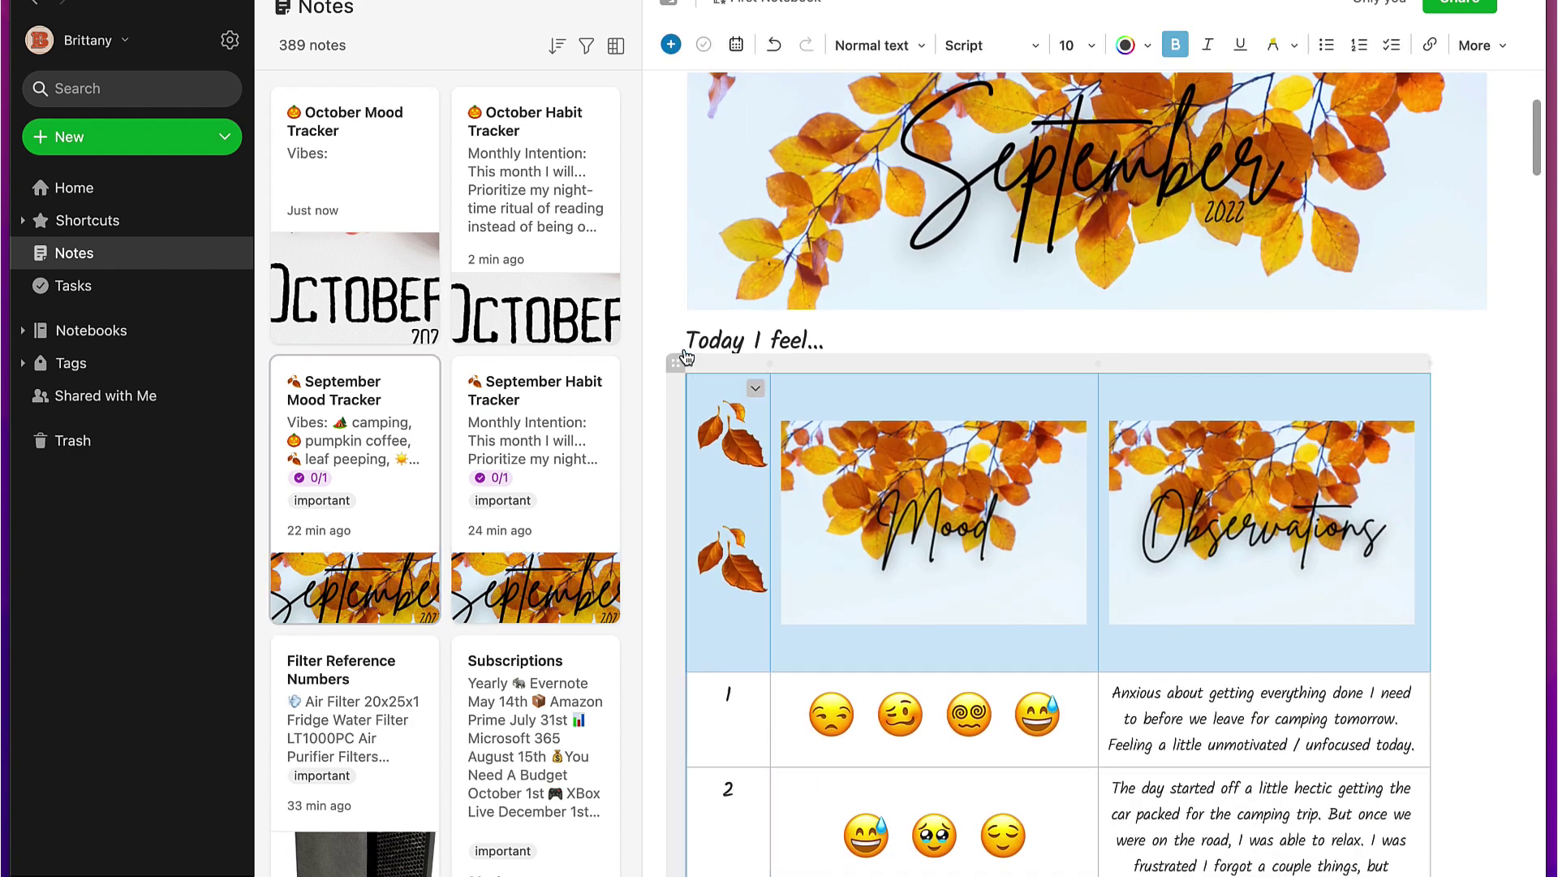
drag(678, 335, 843, 332)
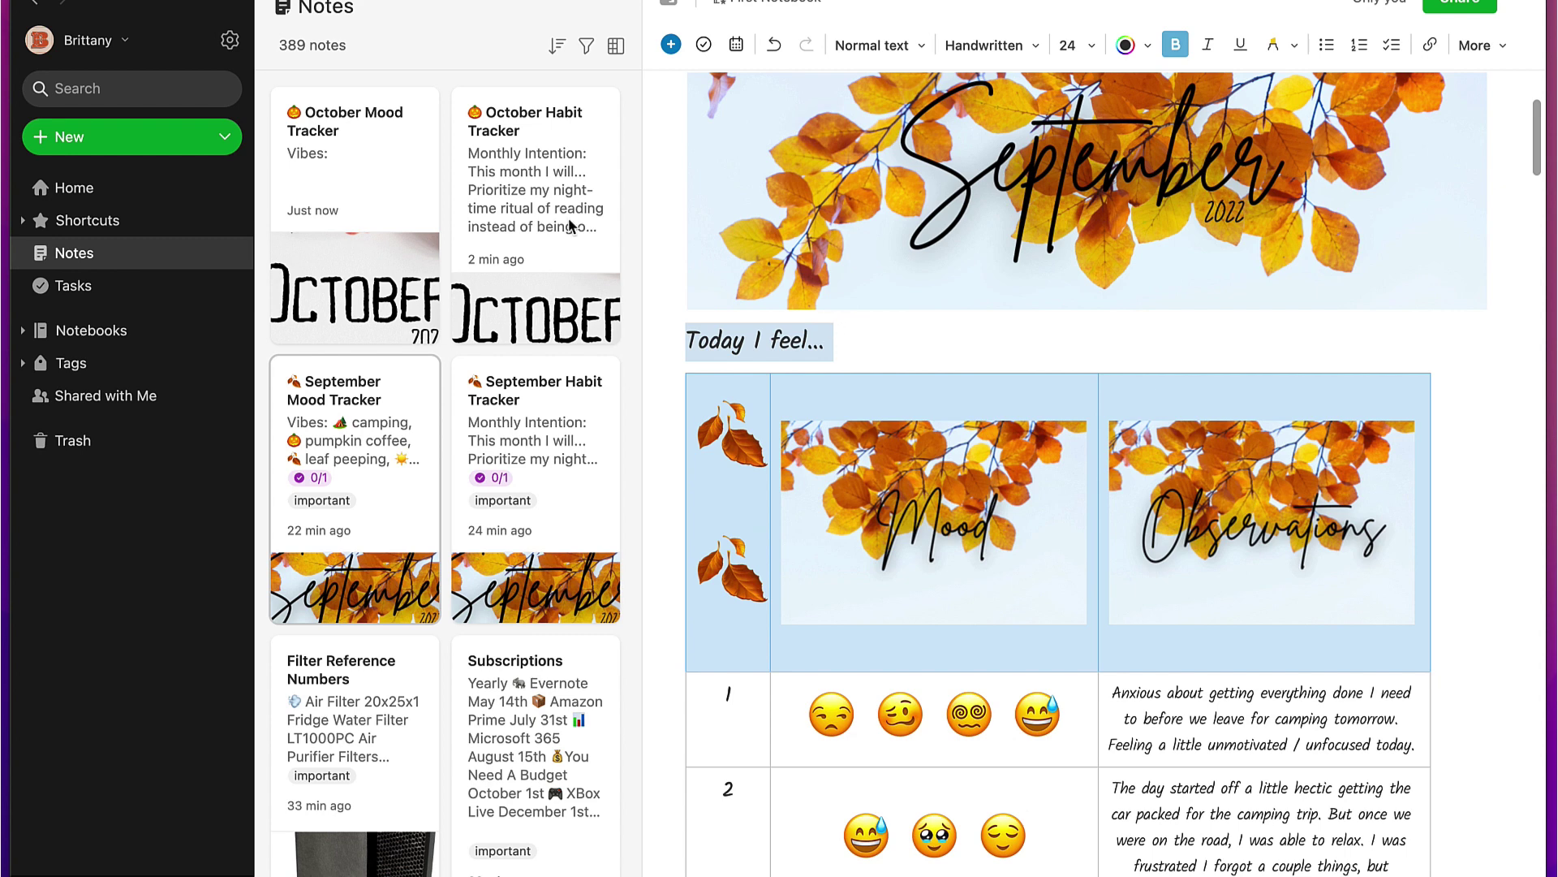
click(325, 171)
click(740, 542)
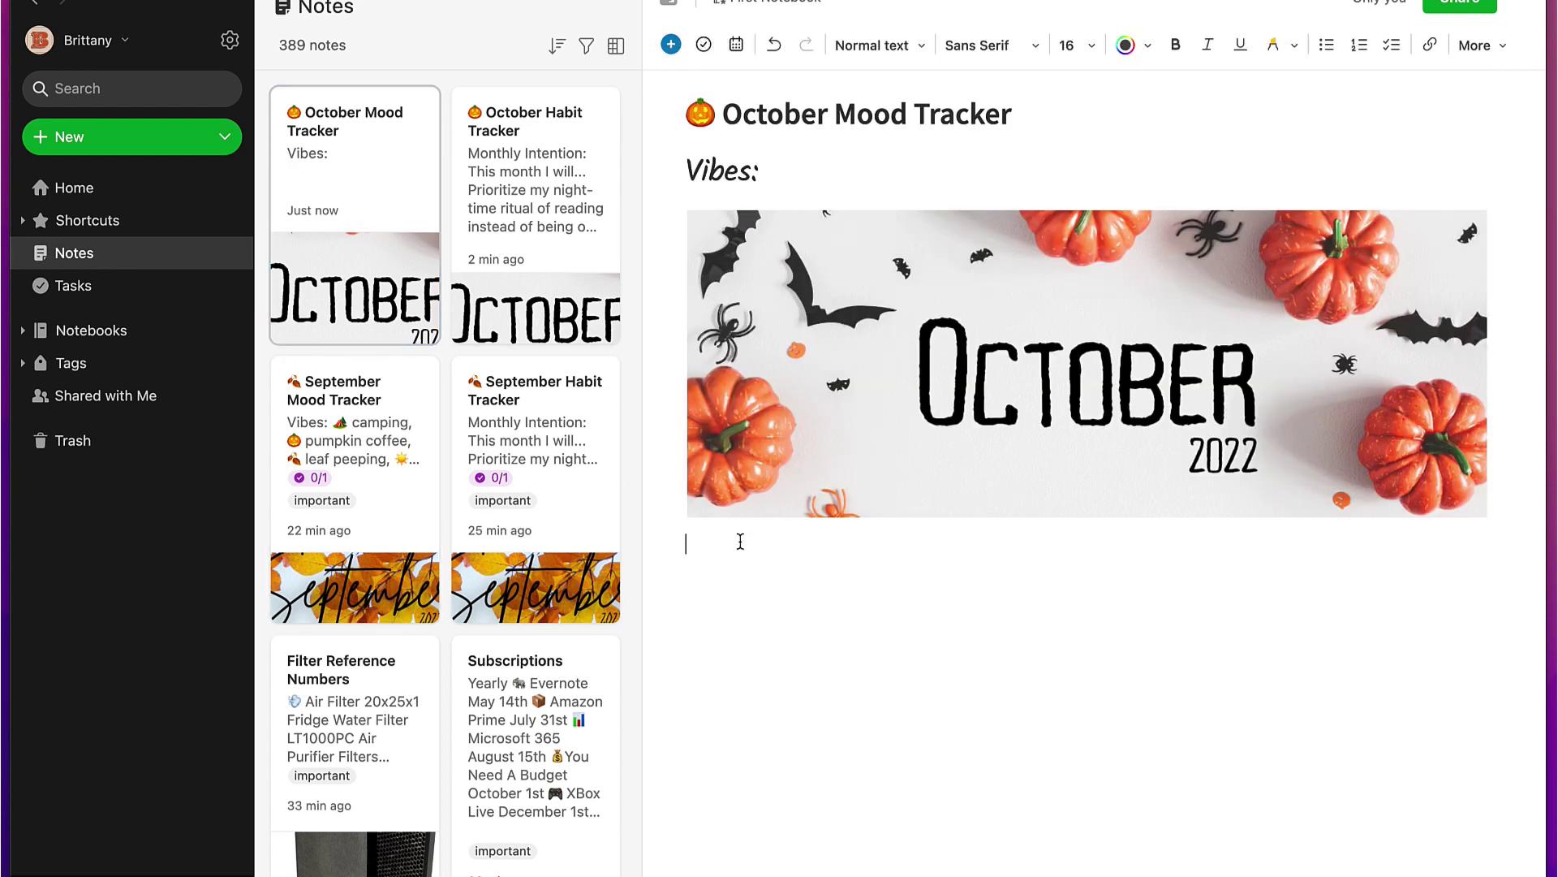
text(Today I feel...)
Select the whole 'Today I feel...' mood table in the September note for copying.
click(363, 446)
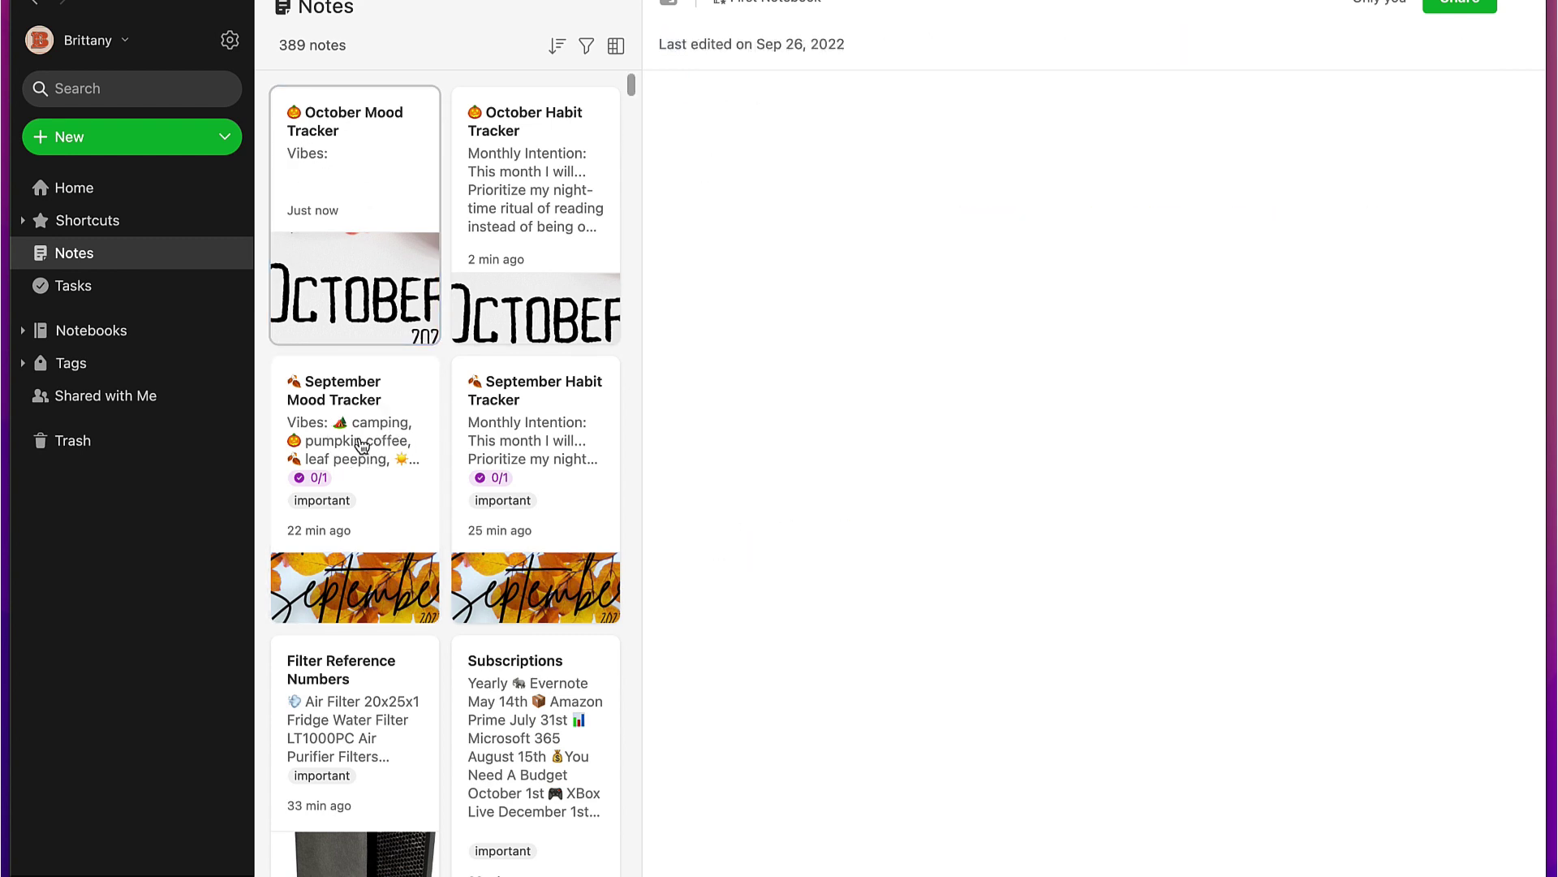
scroll(670, 533, down, 3)
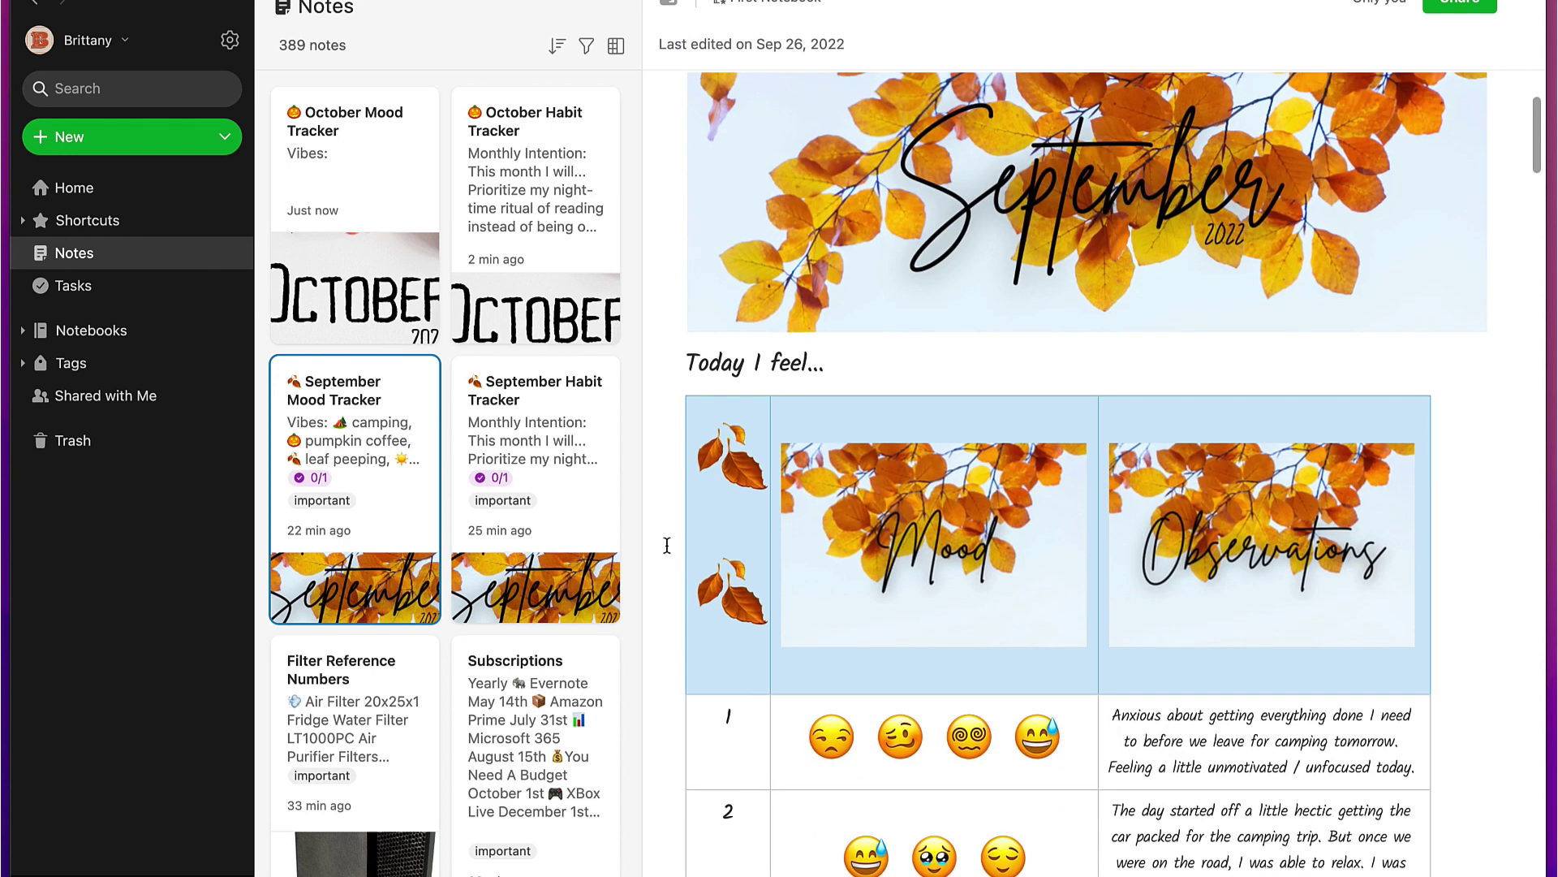
click(714, 483)
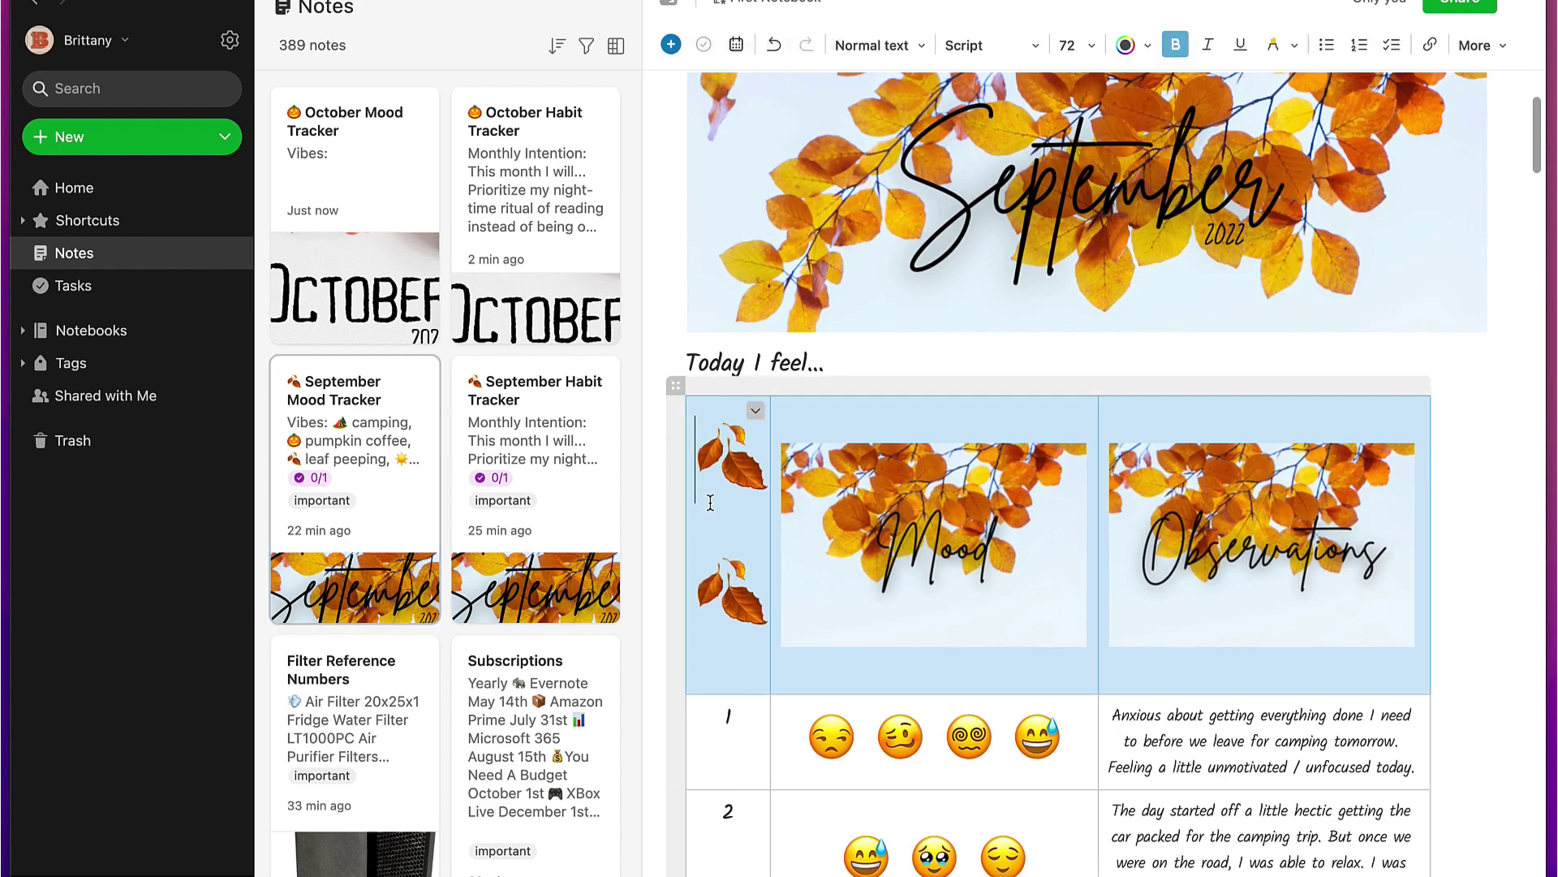
click(675, 384)
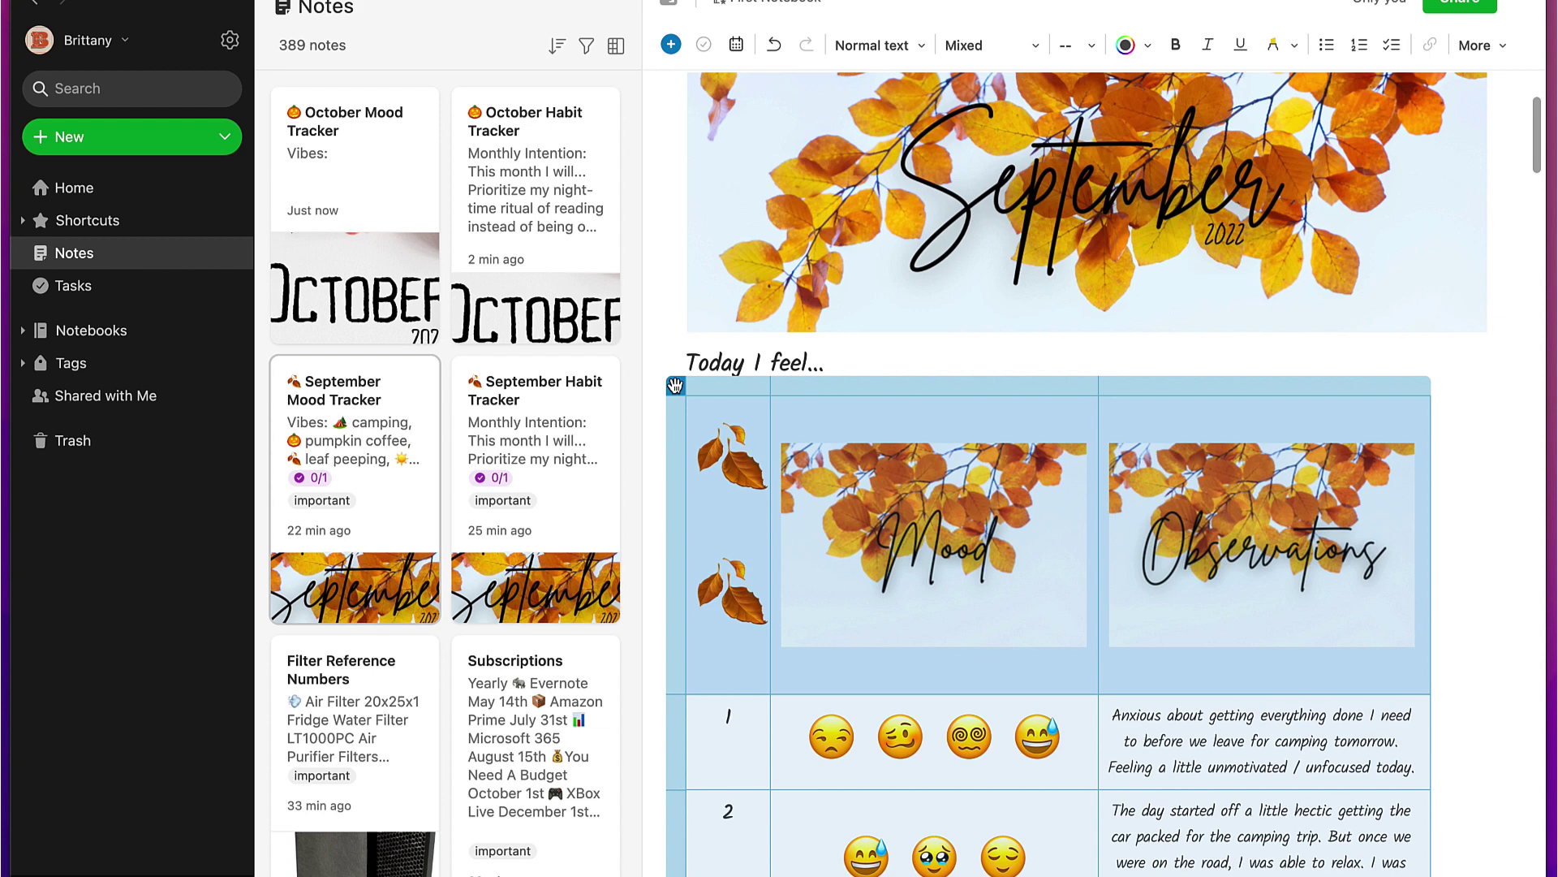
click(406, 245)
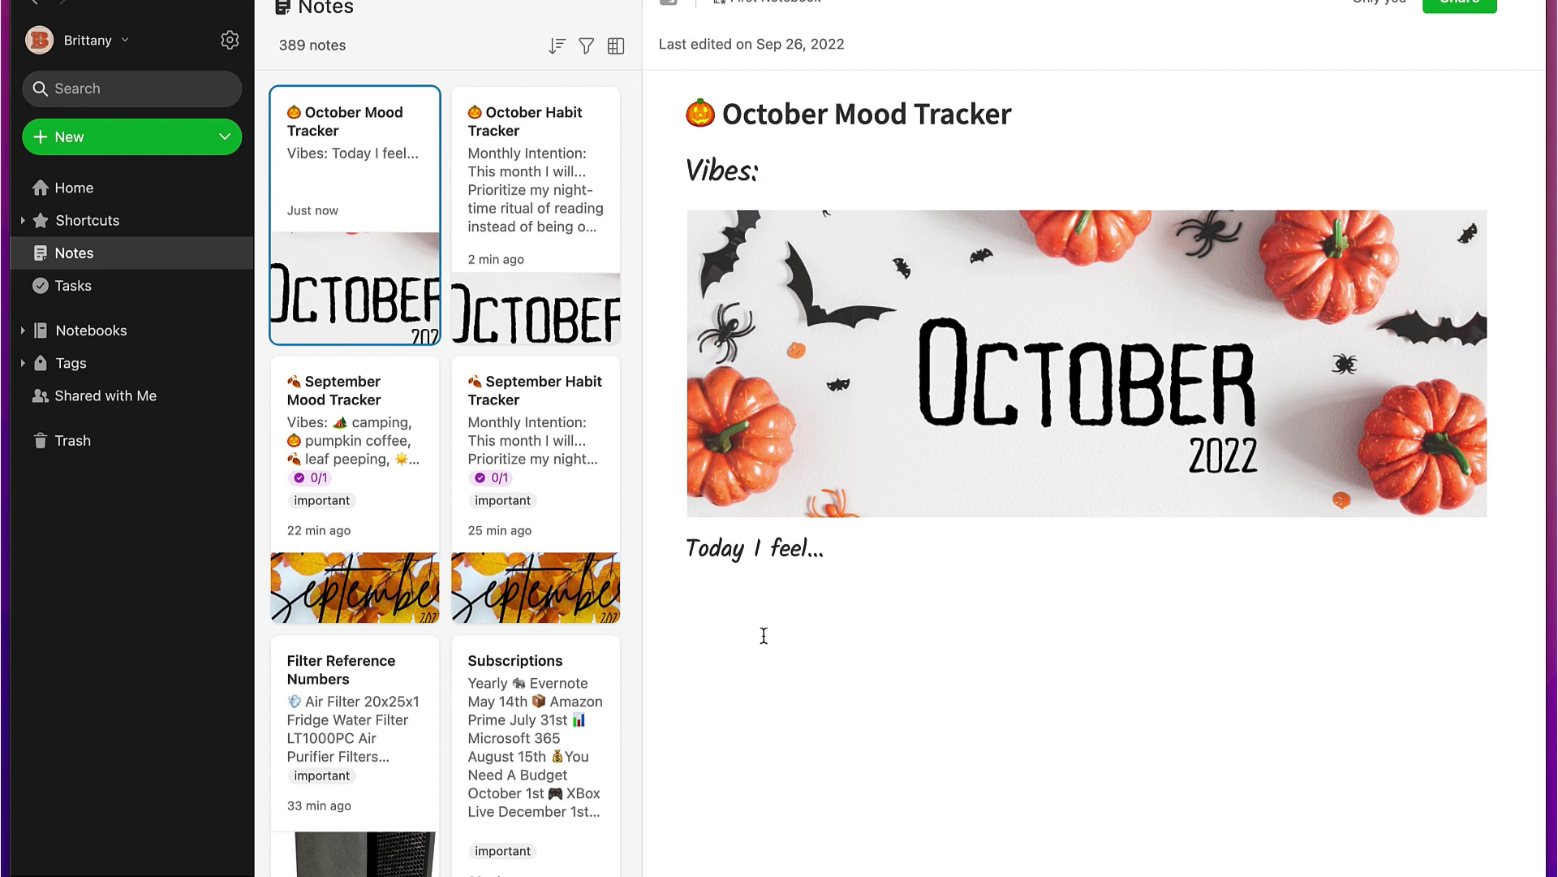
Paste the September mood table below 'Today I feel...' and clear its cell contents.
click(727, 584)
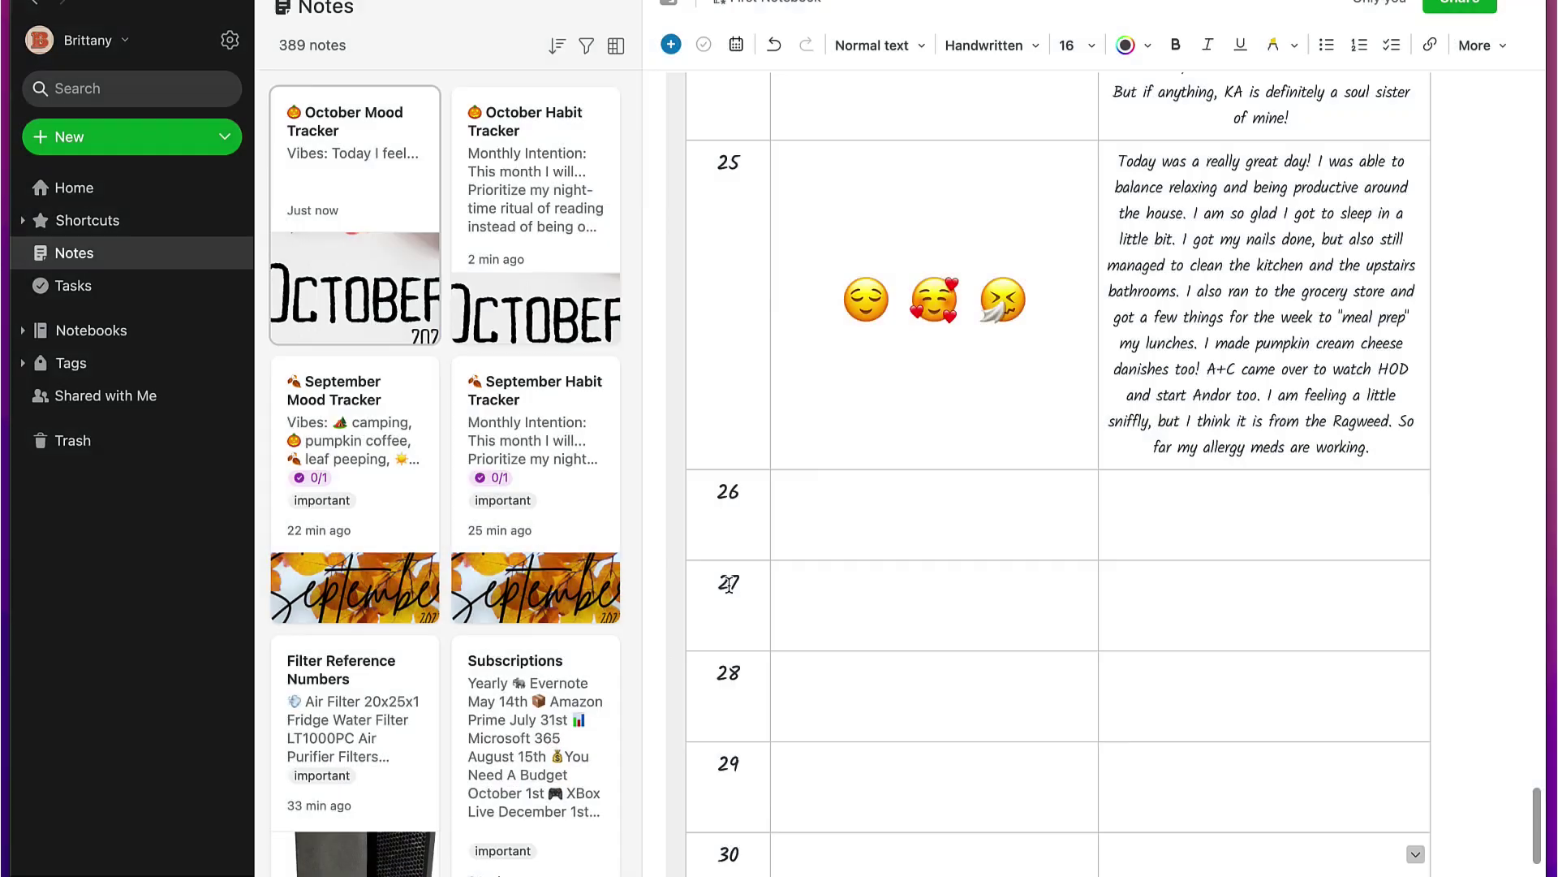
scroll(1134, 368, up, 2)
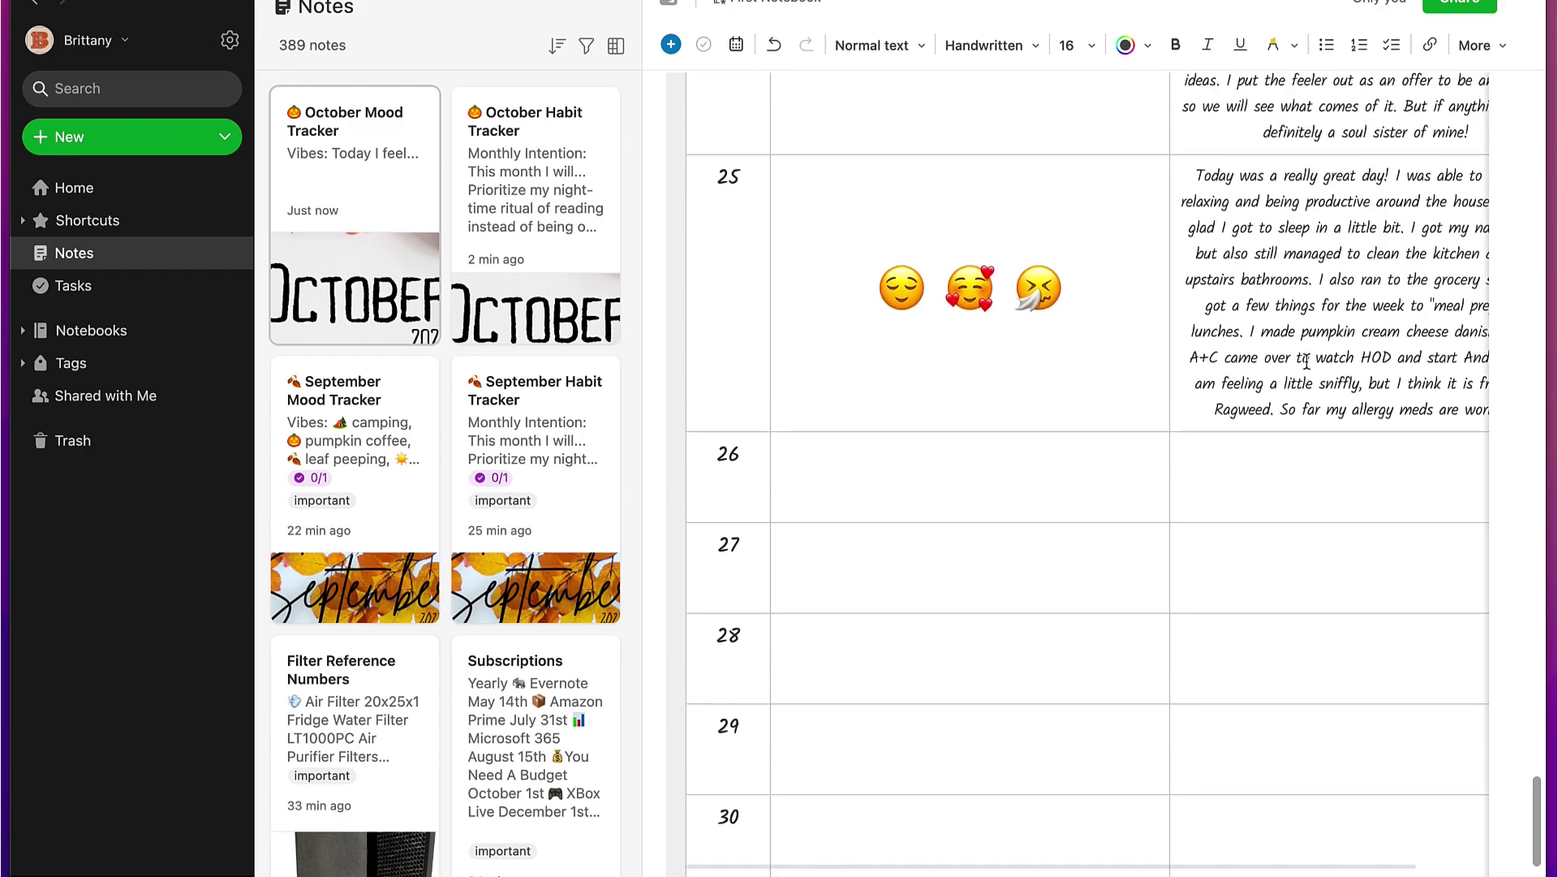
drag(1309, 361, 1056, 306)
scroll(1055, 305, up, 20)
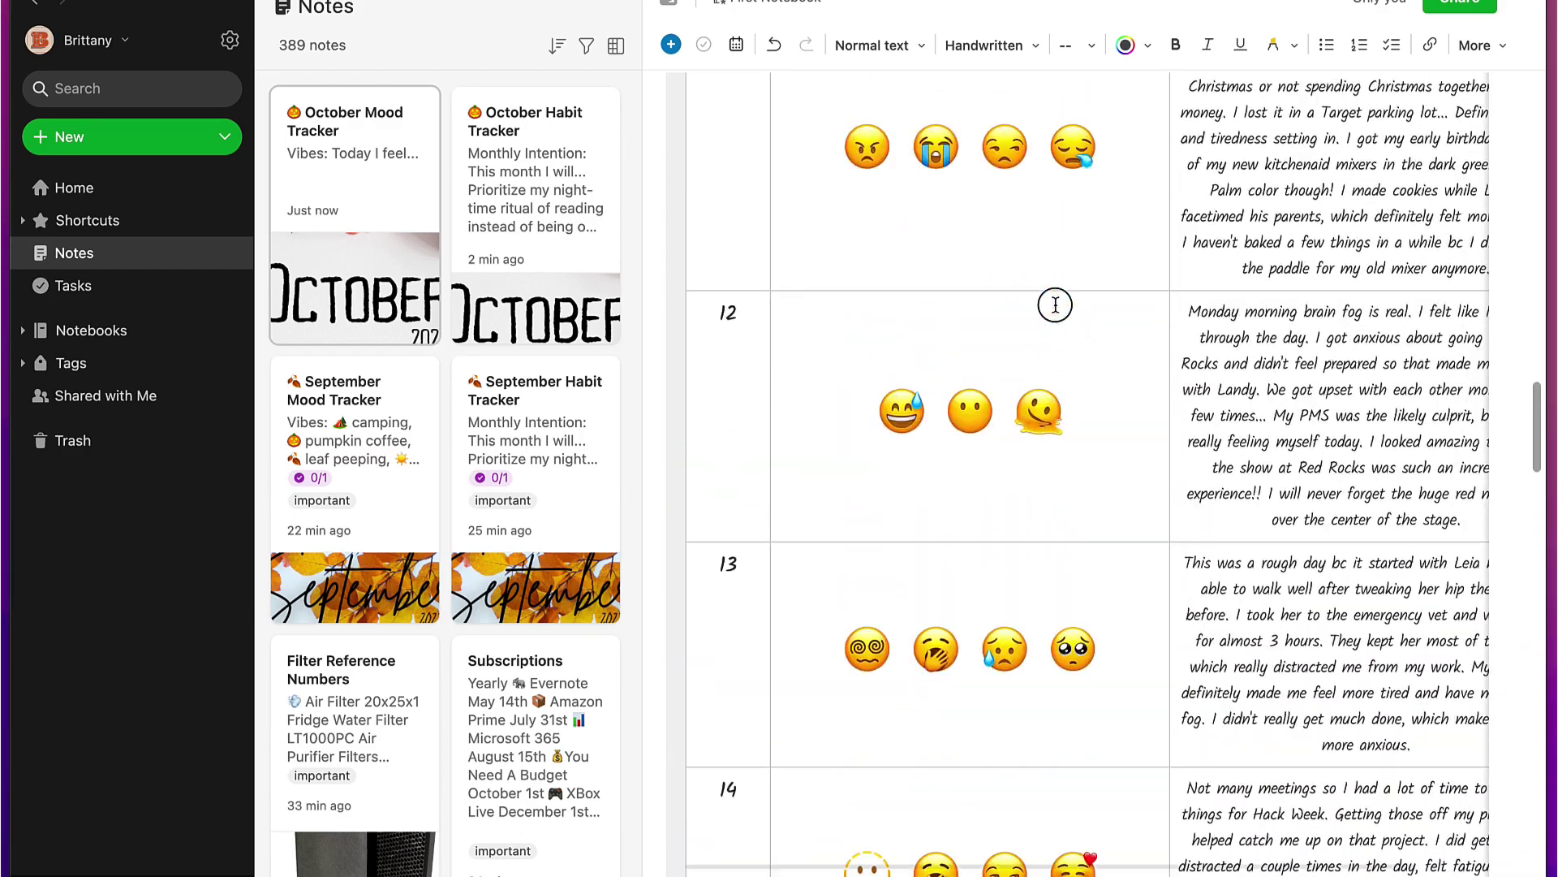
scroll(1056, 305, up, 15)
drag(1054, 303, 905, 516)
key(BackSpace)
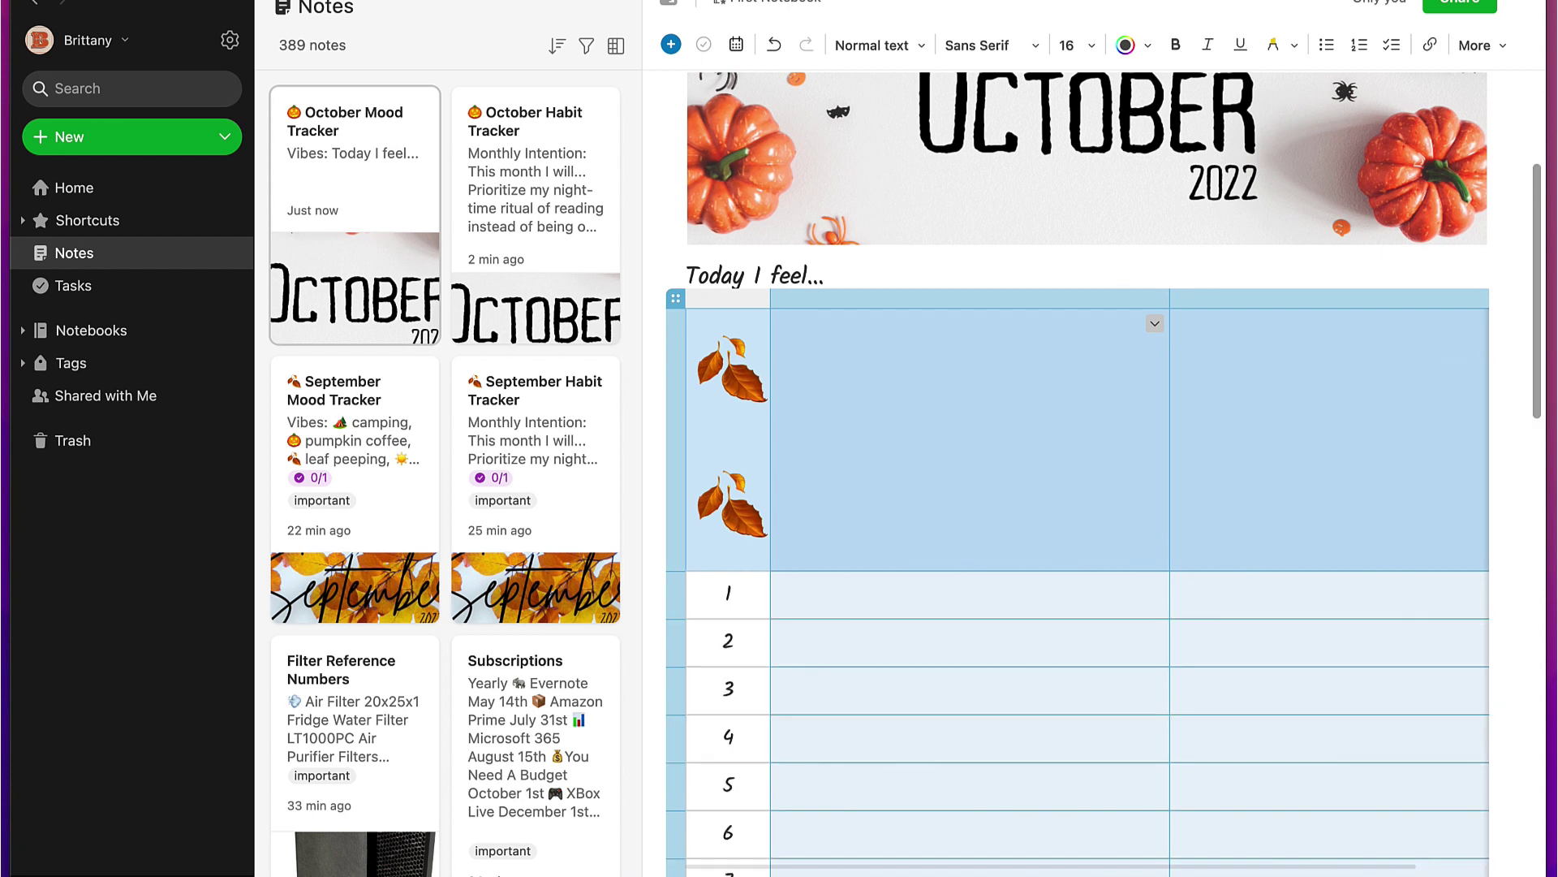
click(786, 484)
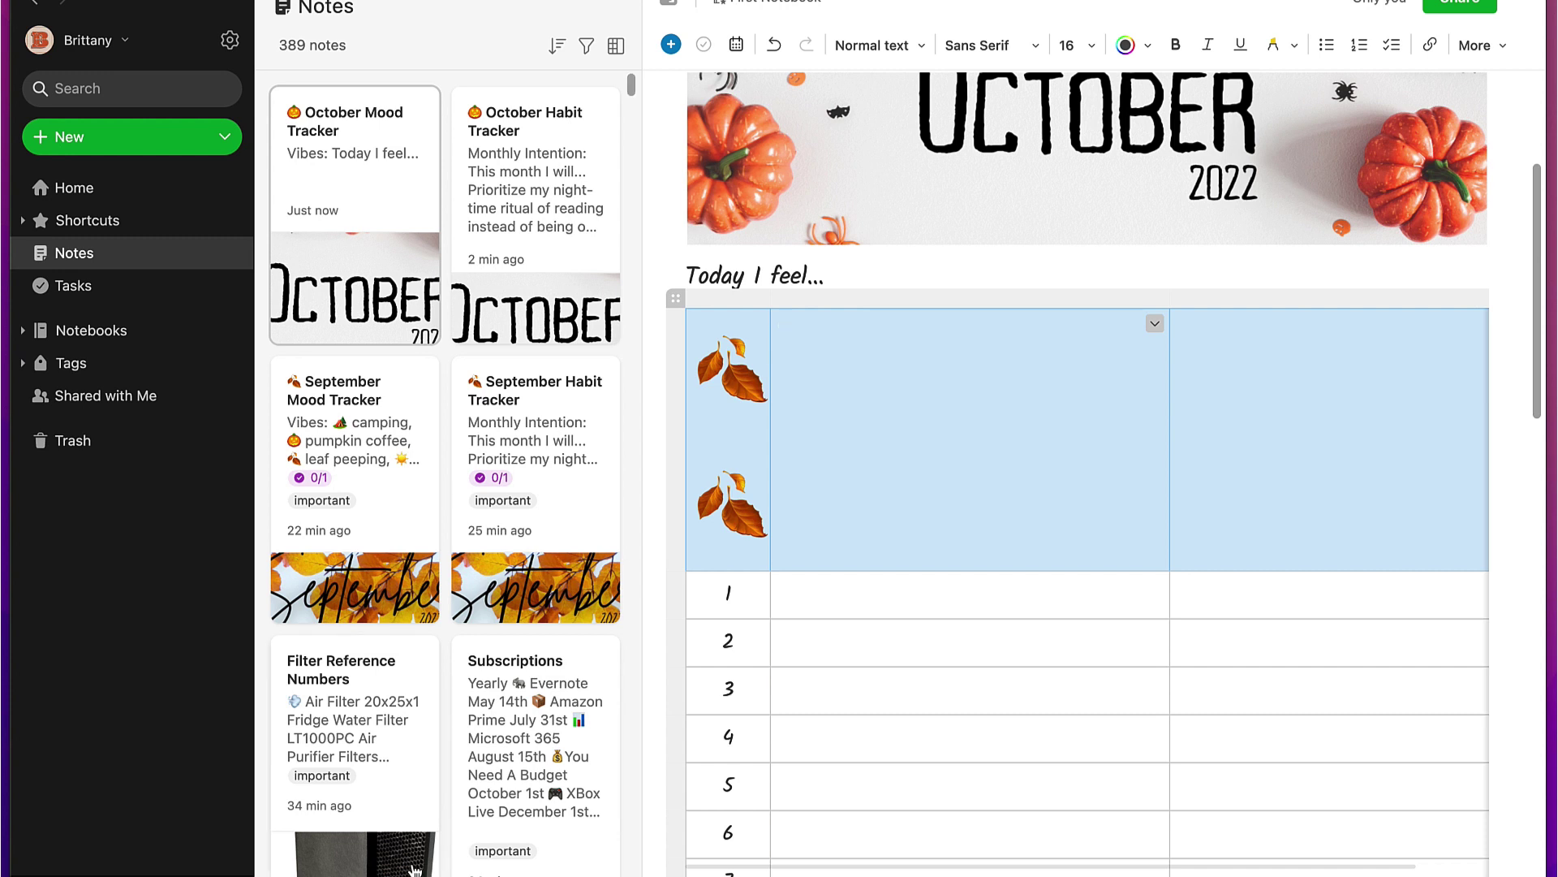
key(super+Tab)
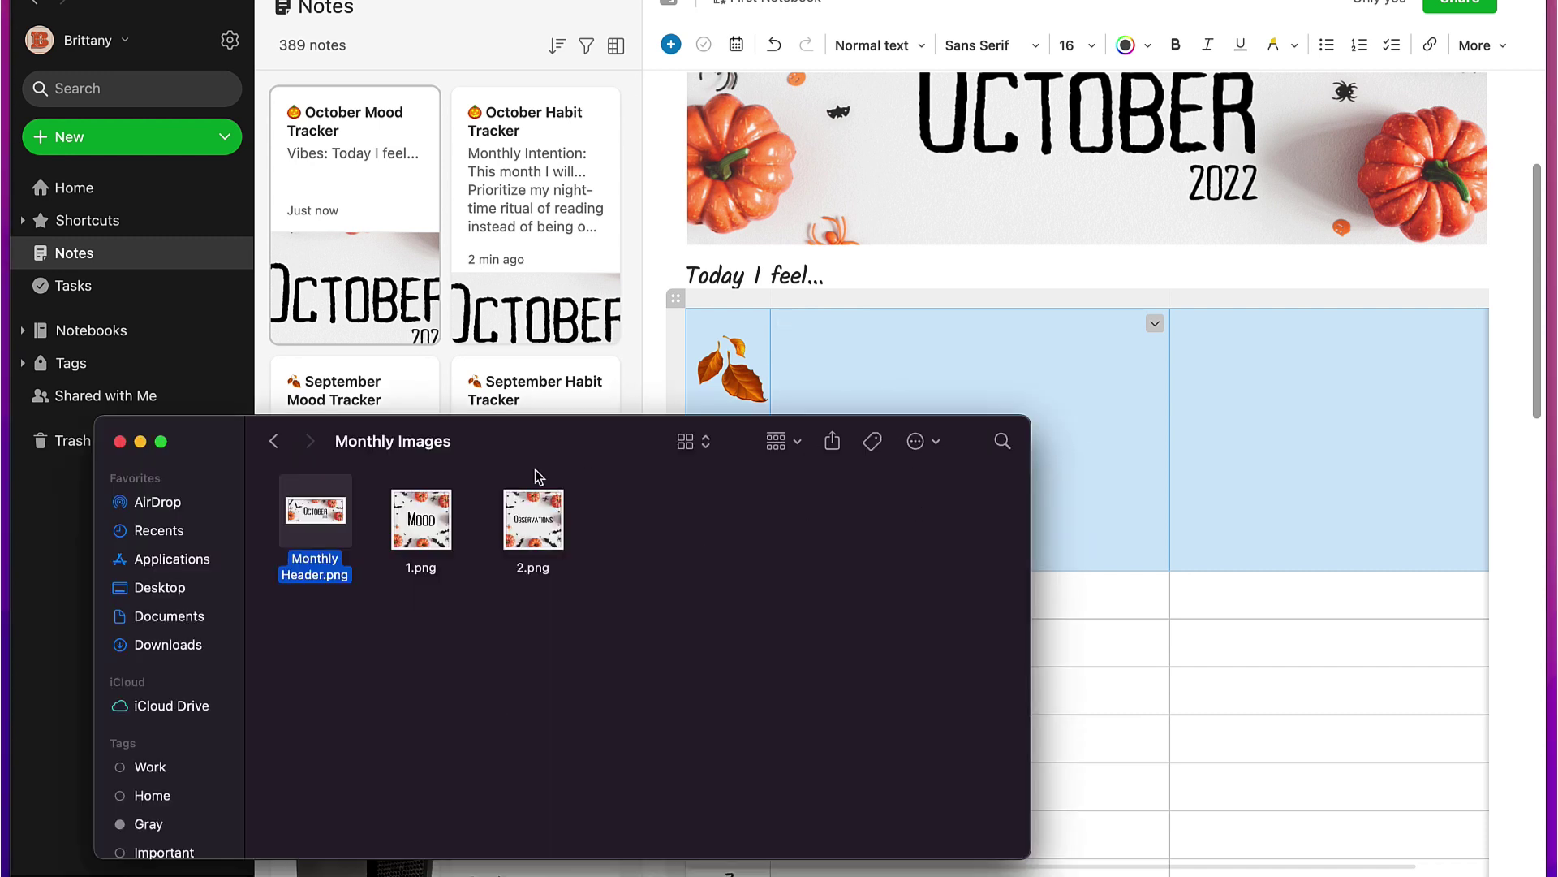
Drag 1.png (Mood) into the middle header cell and 2.png (Observations) into the right, resizing Mood.
drag(421, 519, 872, 337)
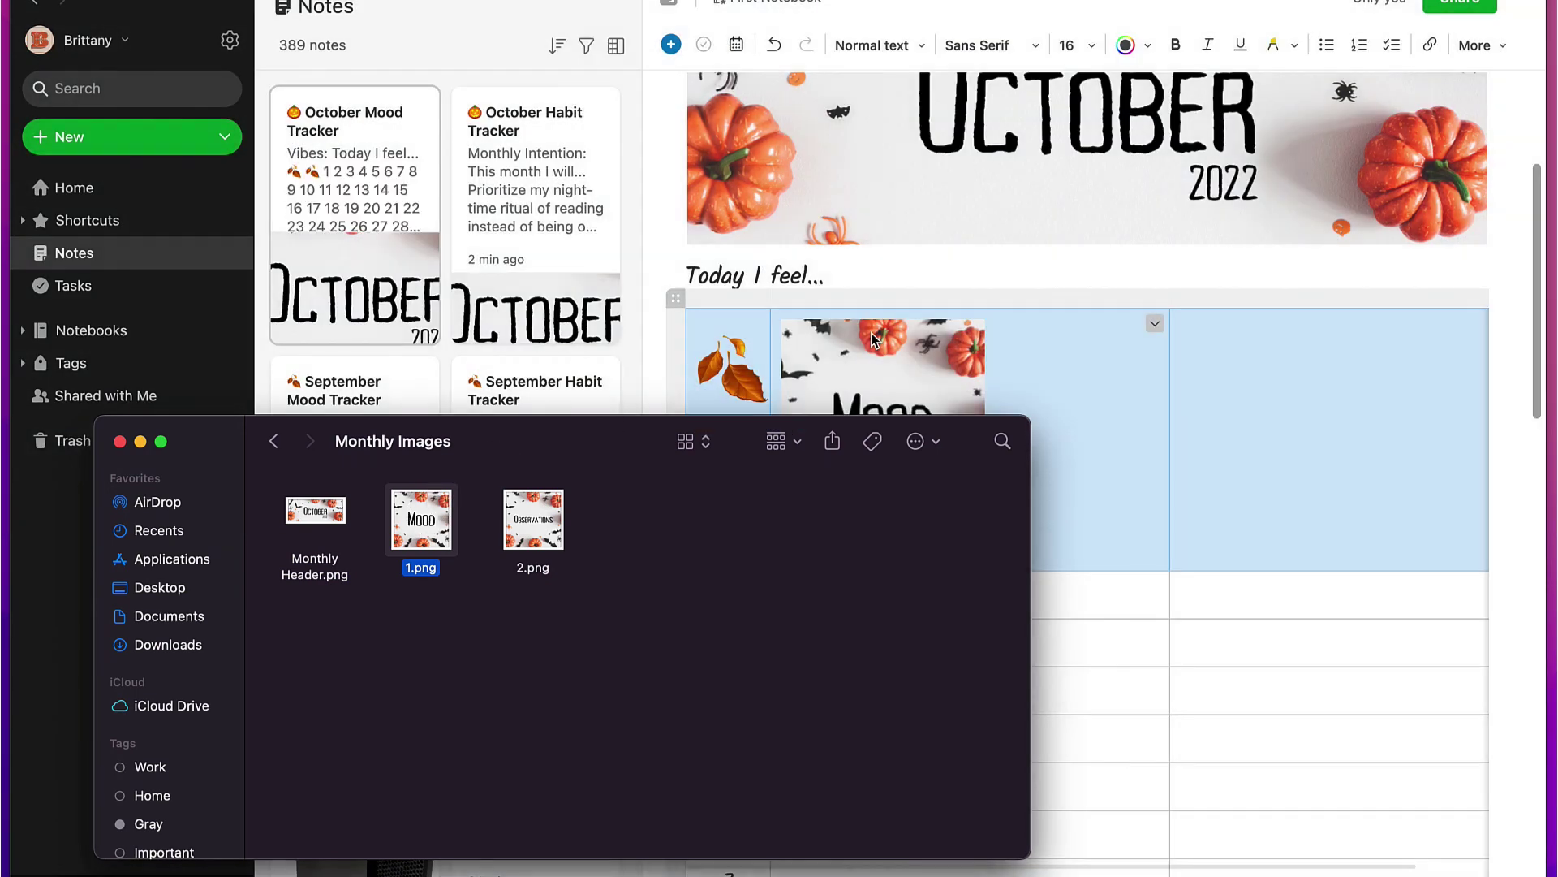
drag(538, 523, 1222, 345)
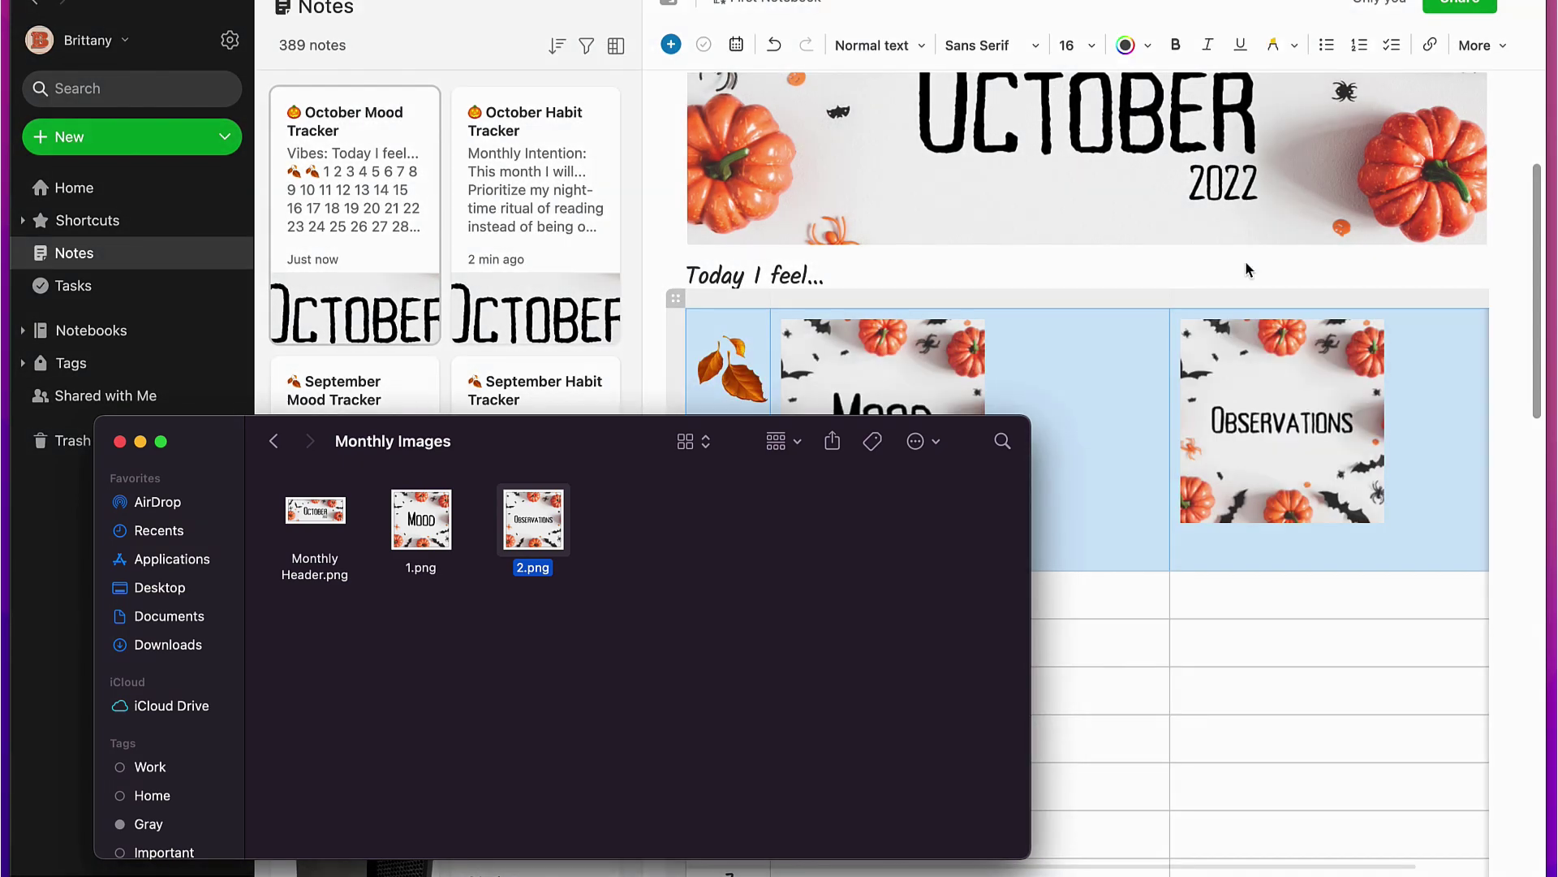
click(1245, 261)
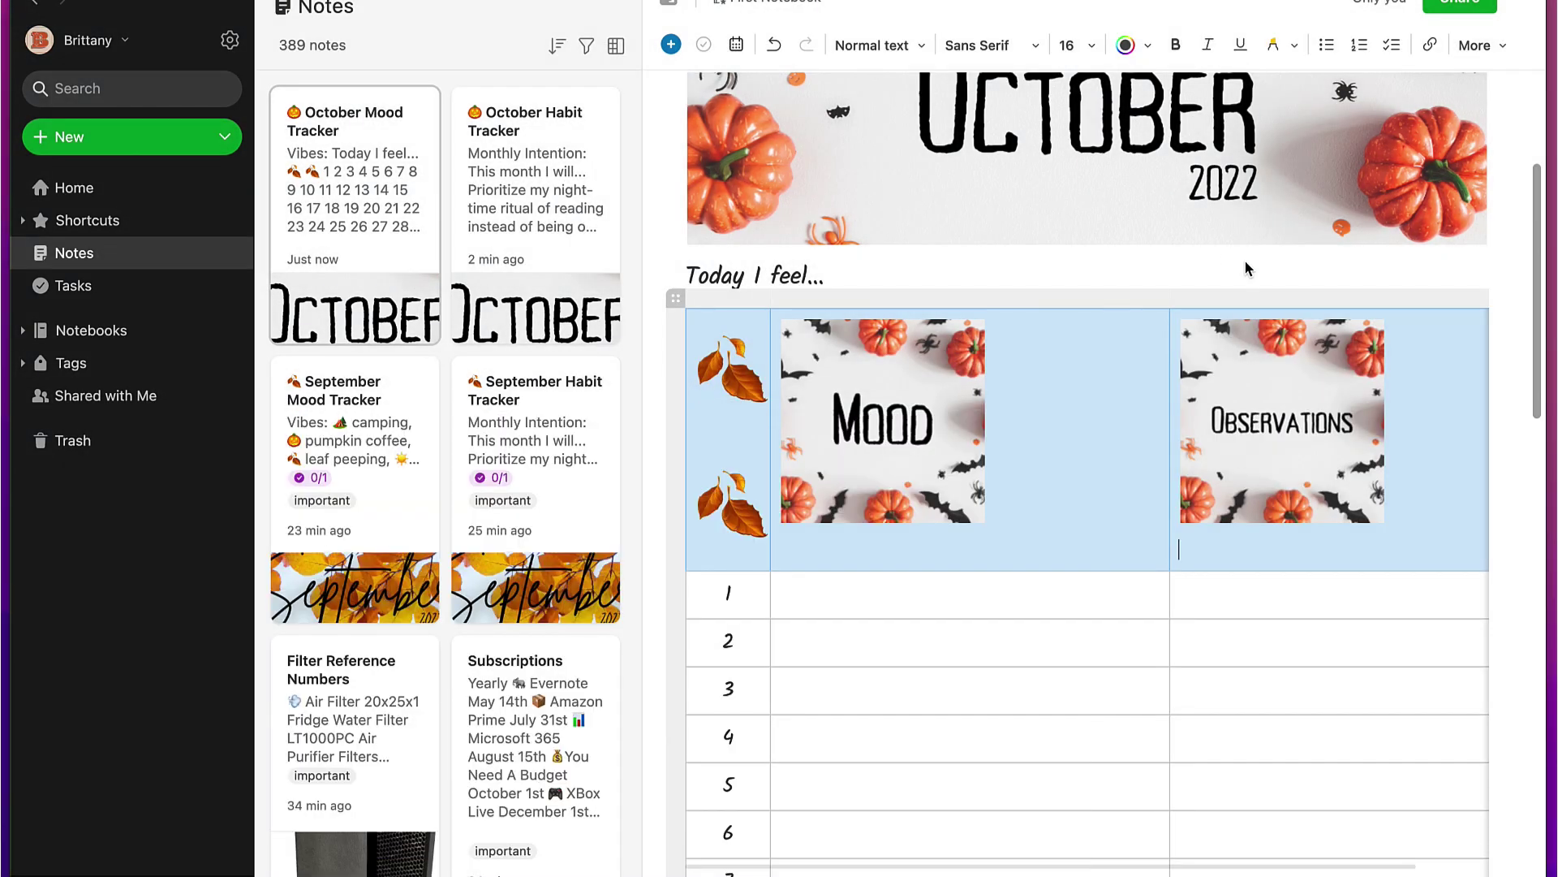
click(1235, 401)
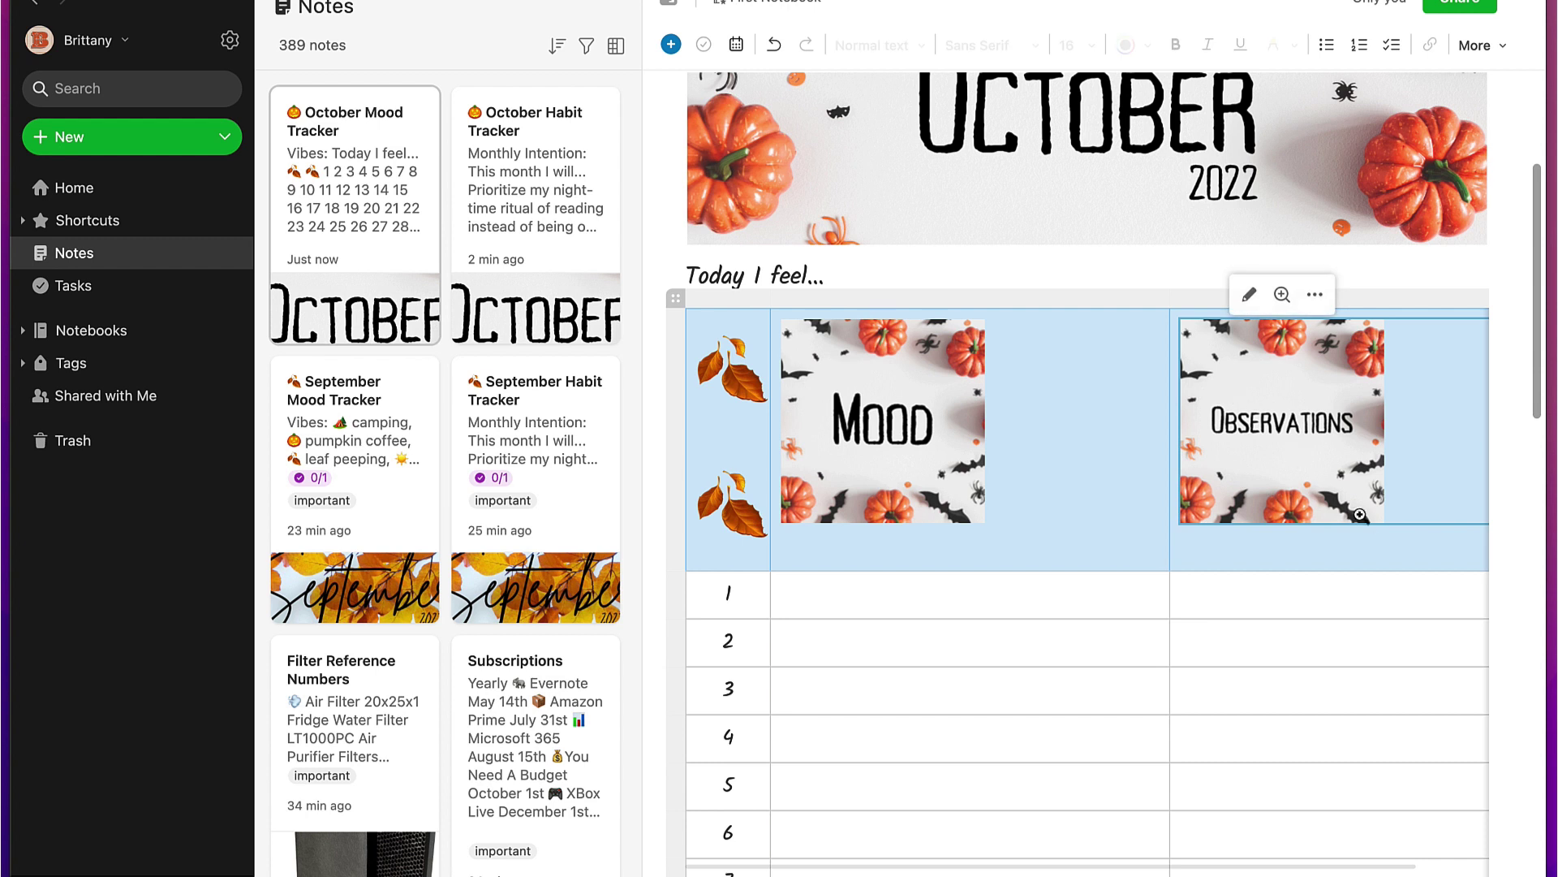
click(944, 483)
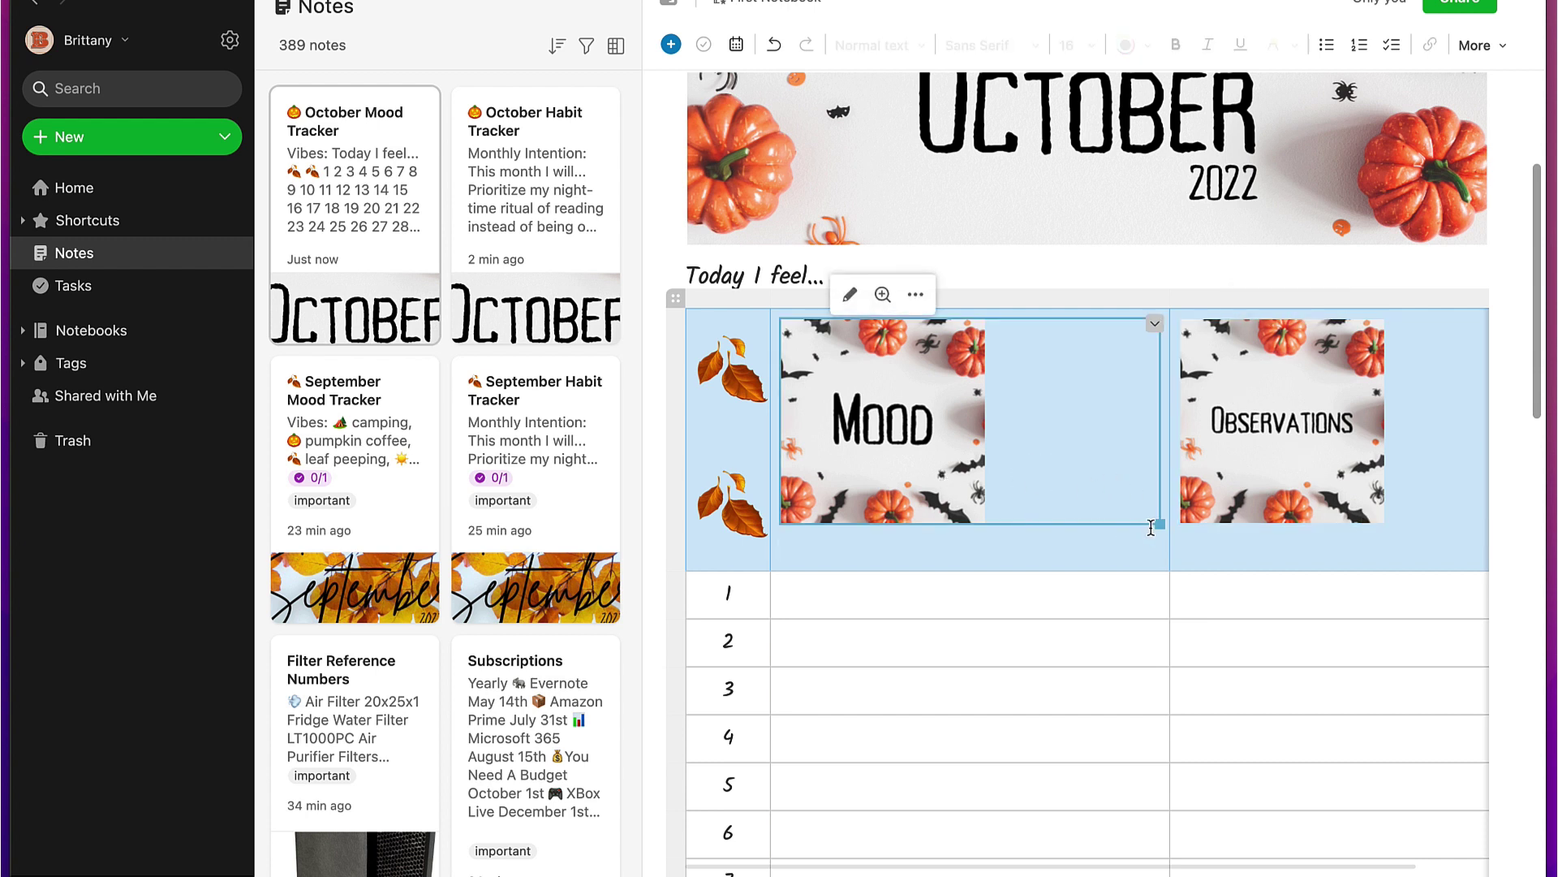
drag(1161, 526, 1207, 557)
click(1292, 559)
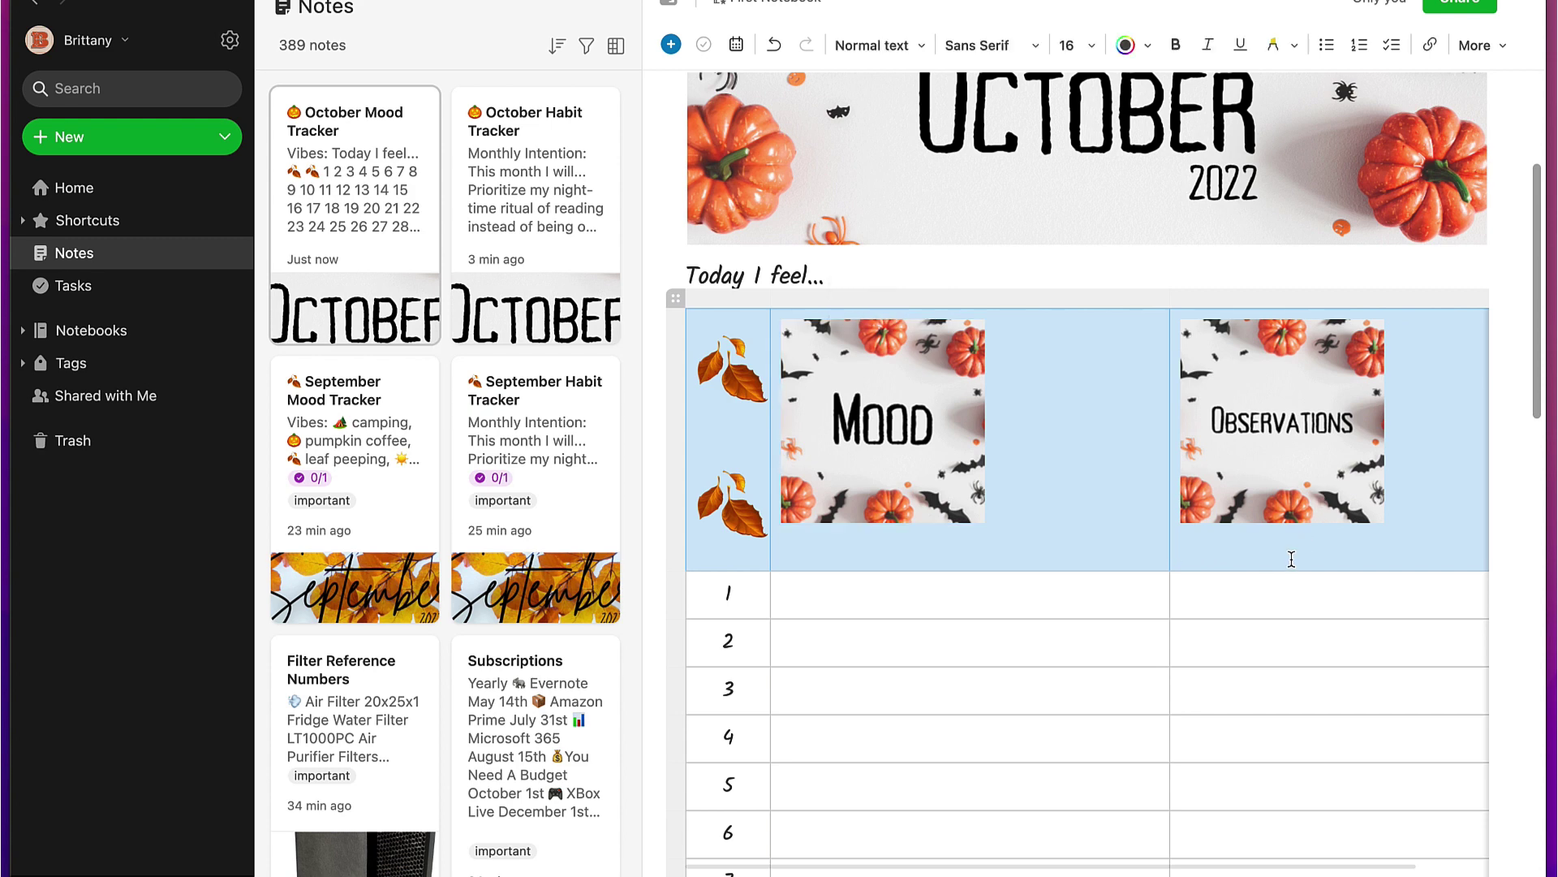
Give the October mood table's header row a peach cell fill.
click(670, 437)
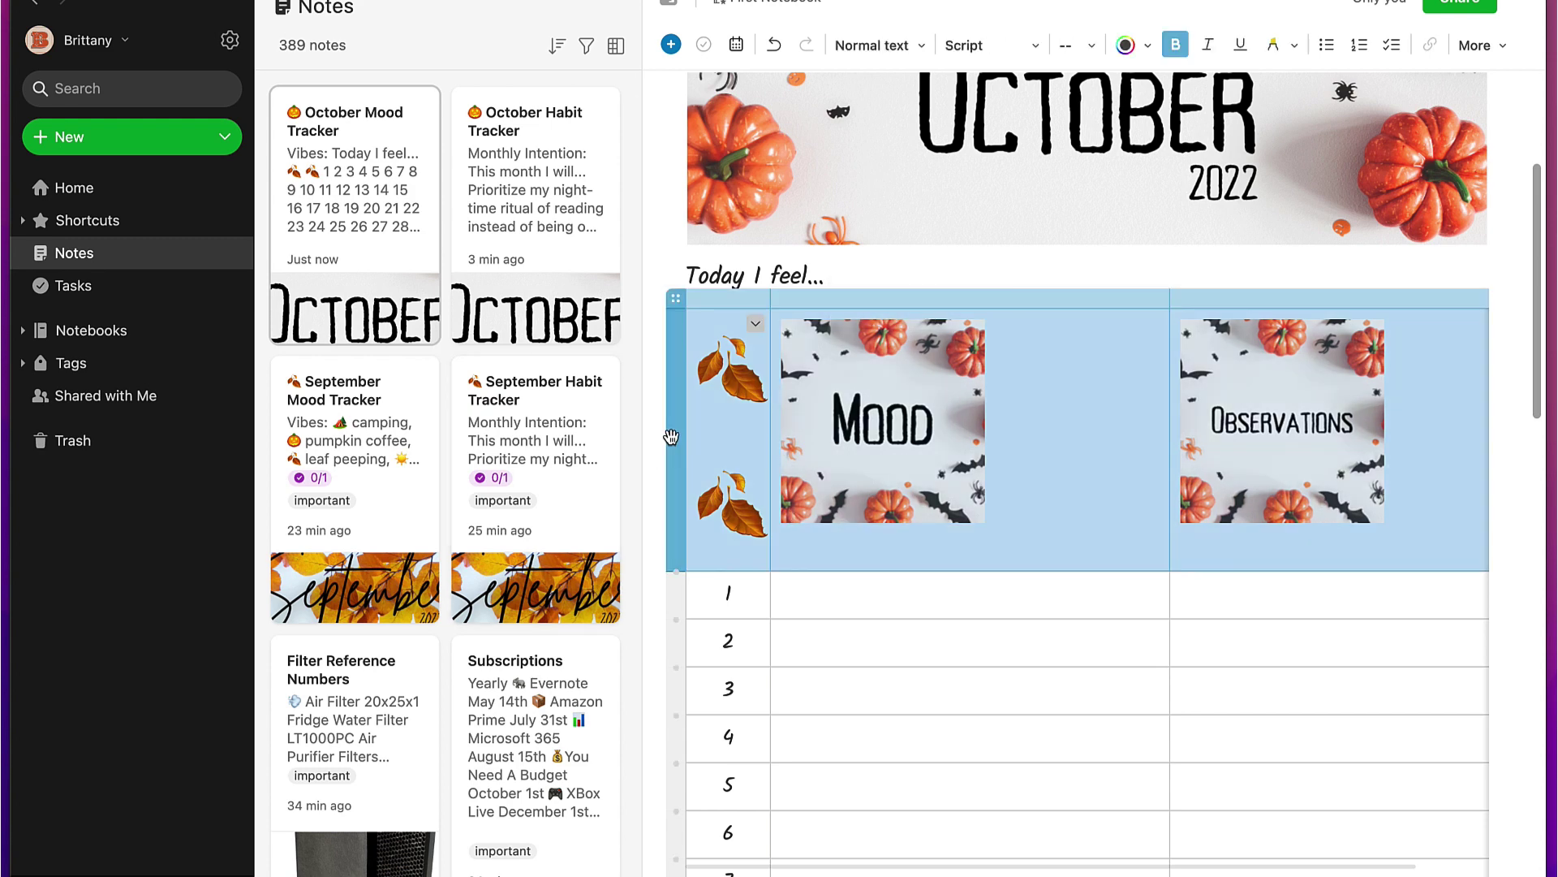
click(755, 323)
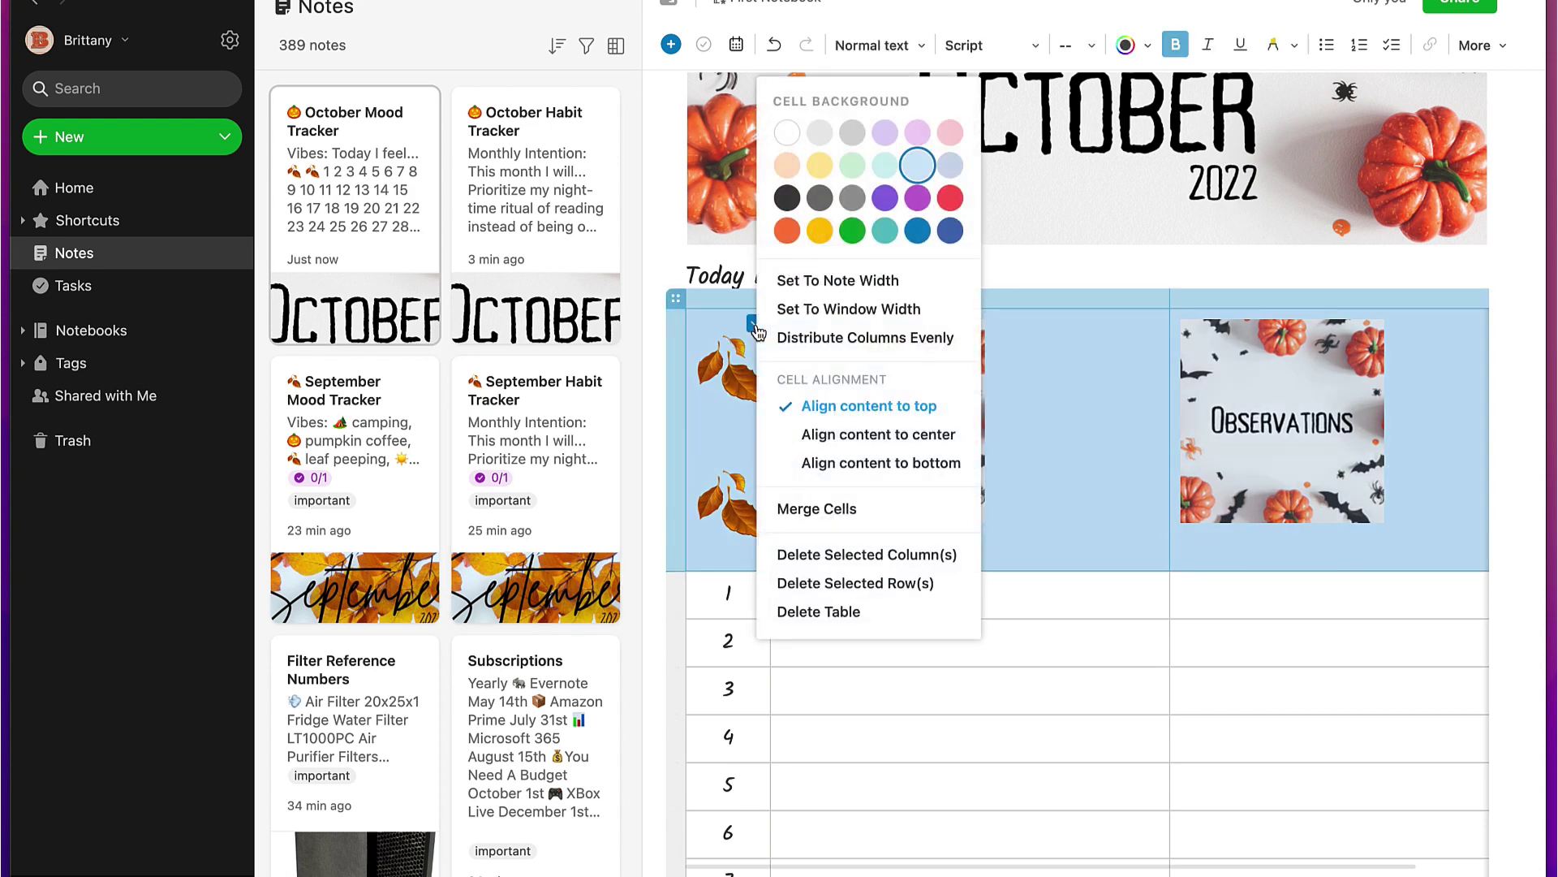
click(806, 172)
click(1060, 413)
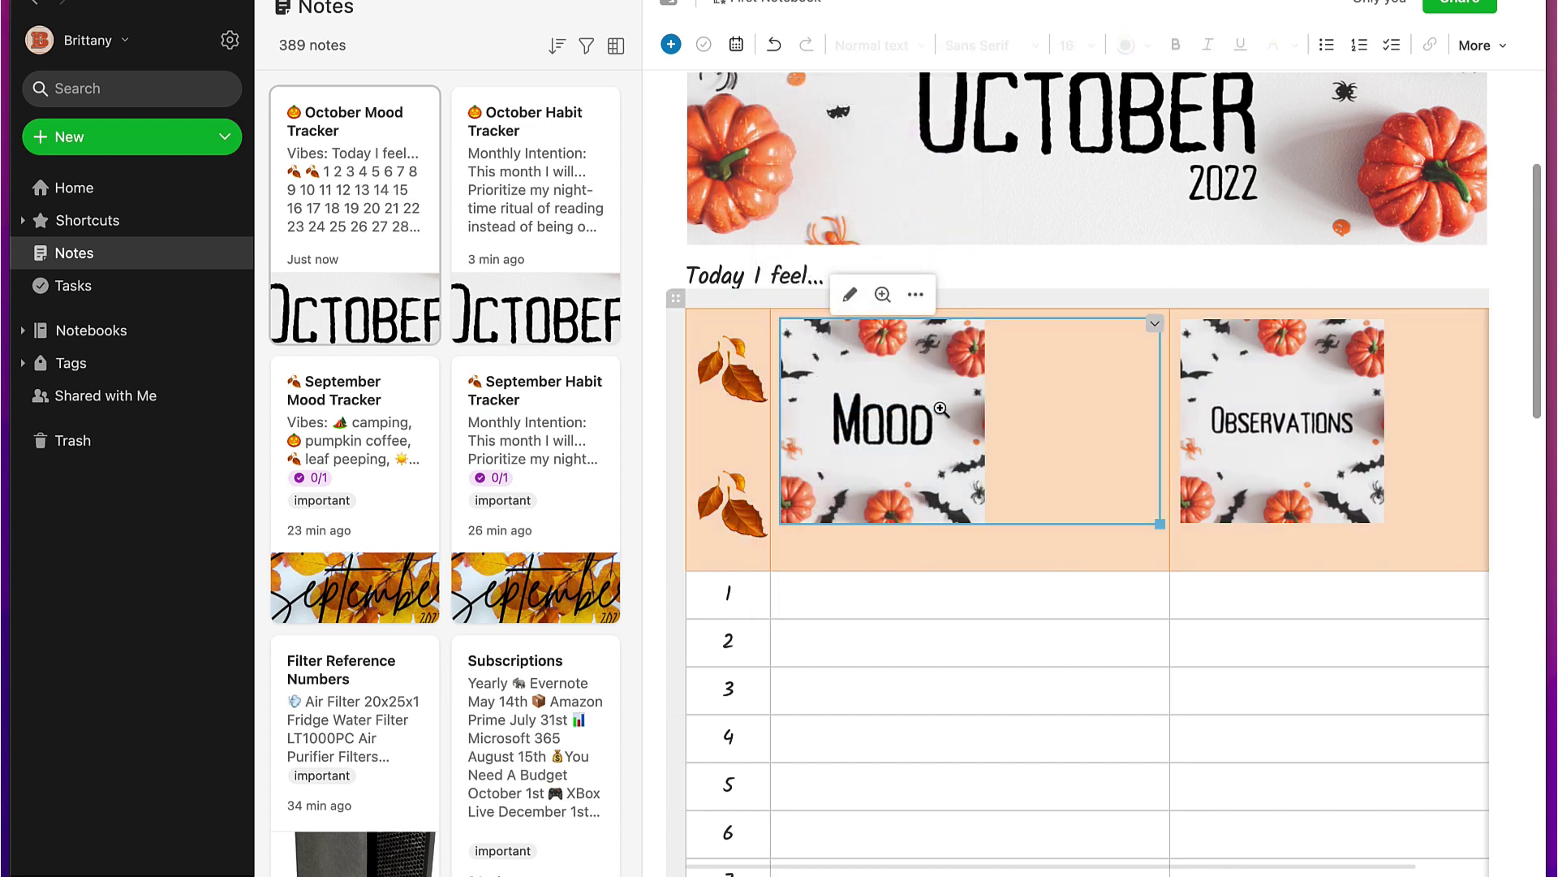
Replace the two leaf images in the first header cell with a jack-o'-lantern emoji.
click(766, 487)
key(BackSpace)
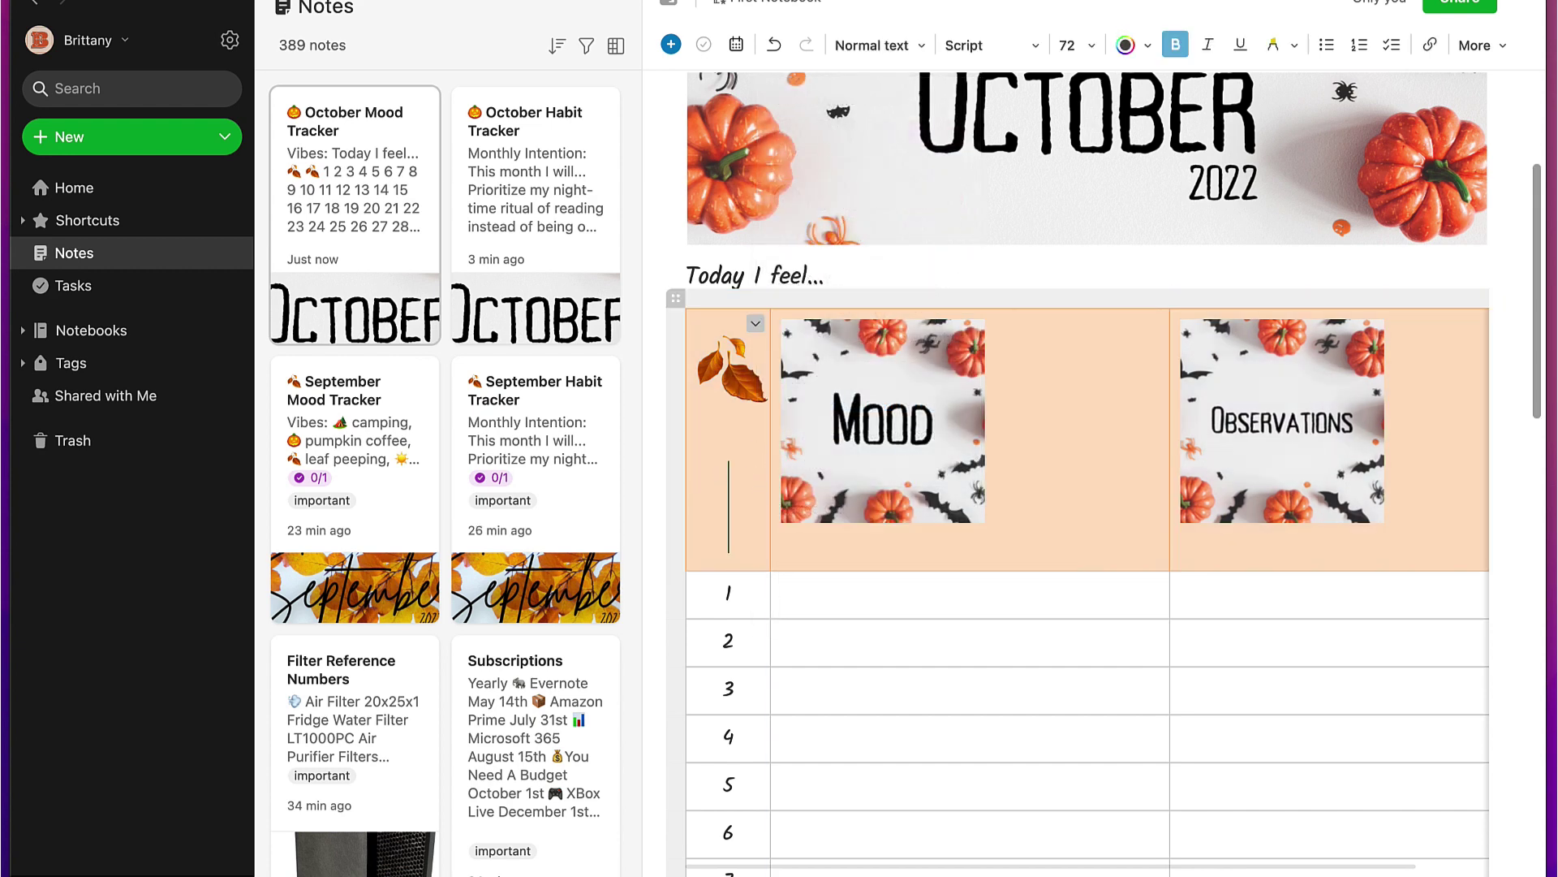
key(BackSpace)
key(BackSpace)
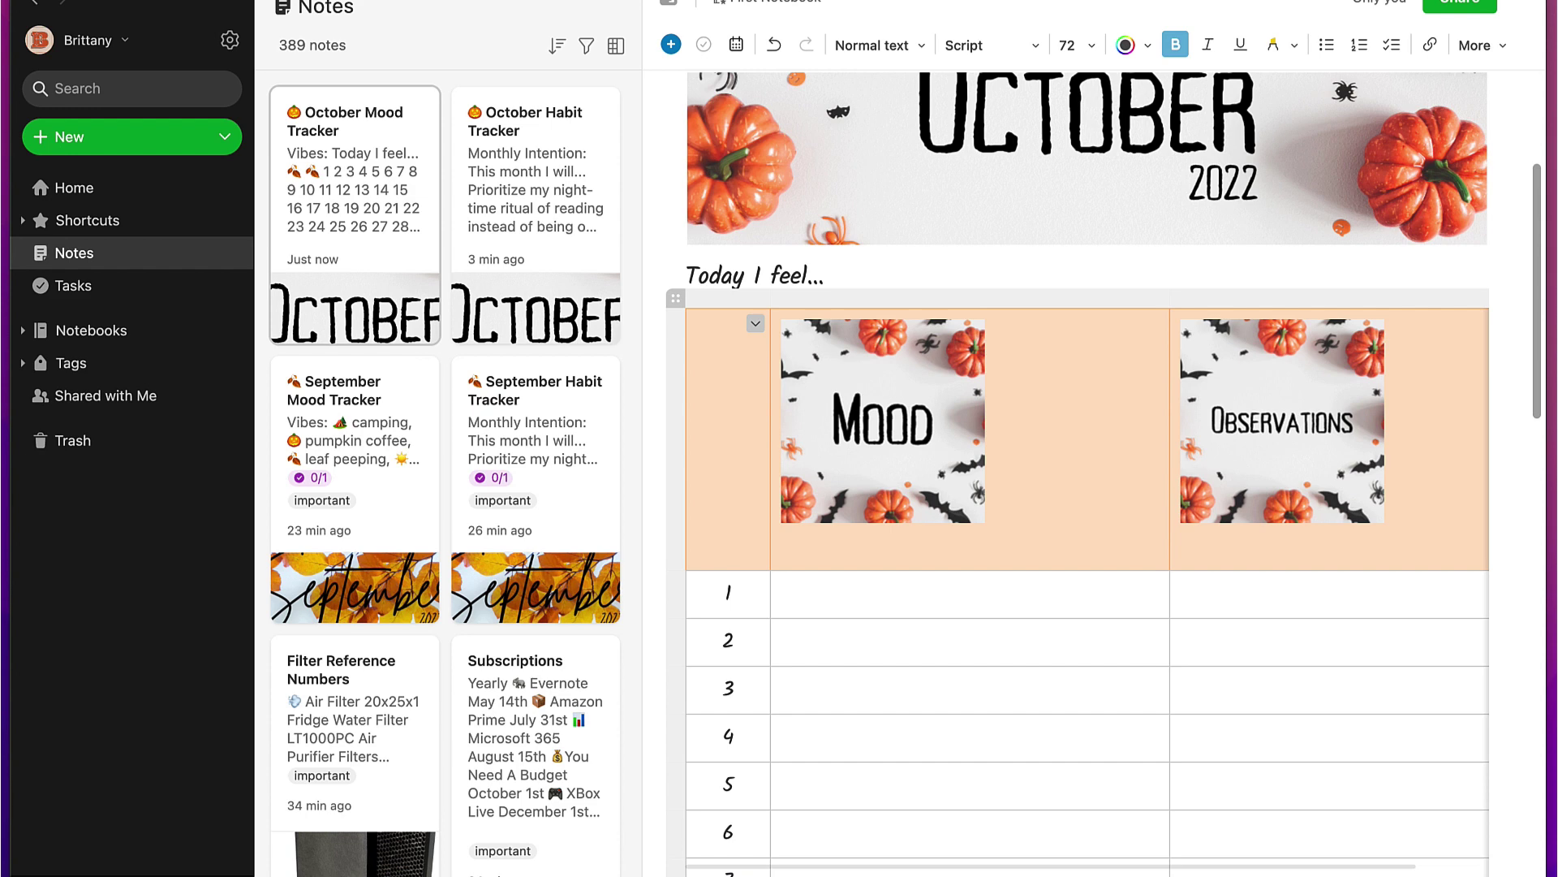
key(ctrl+super+space)
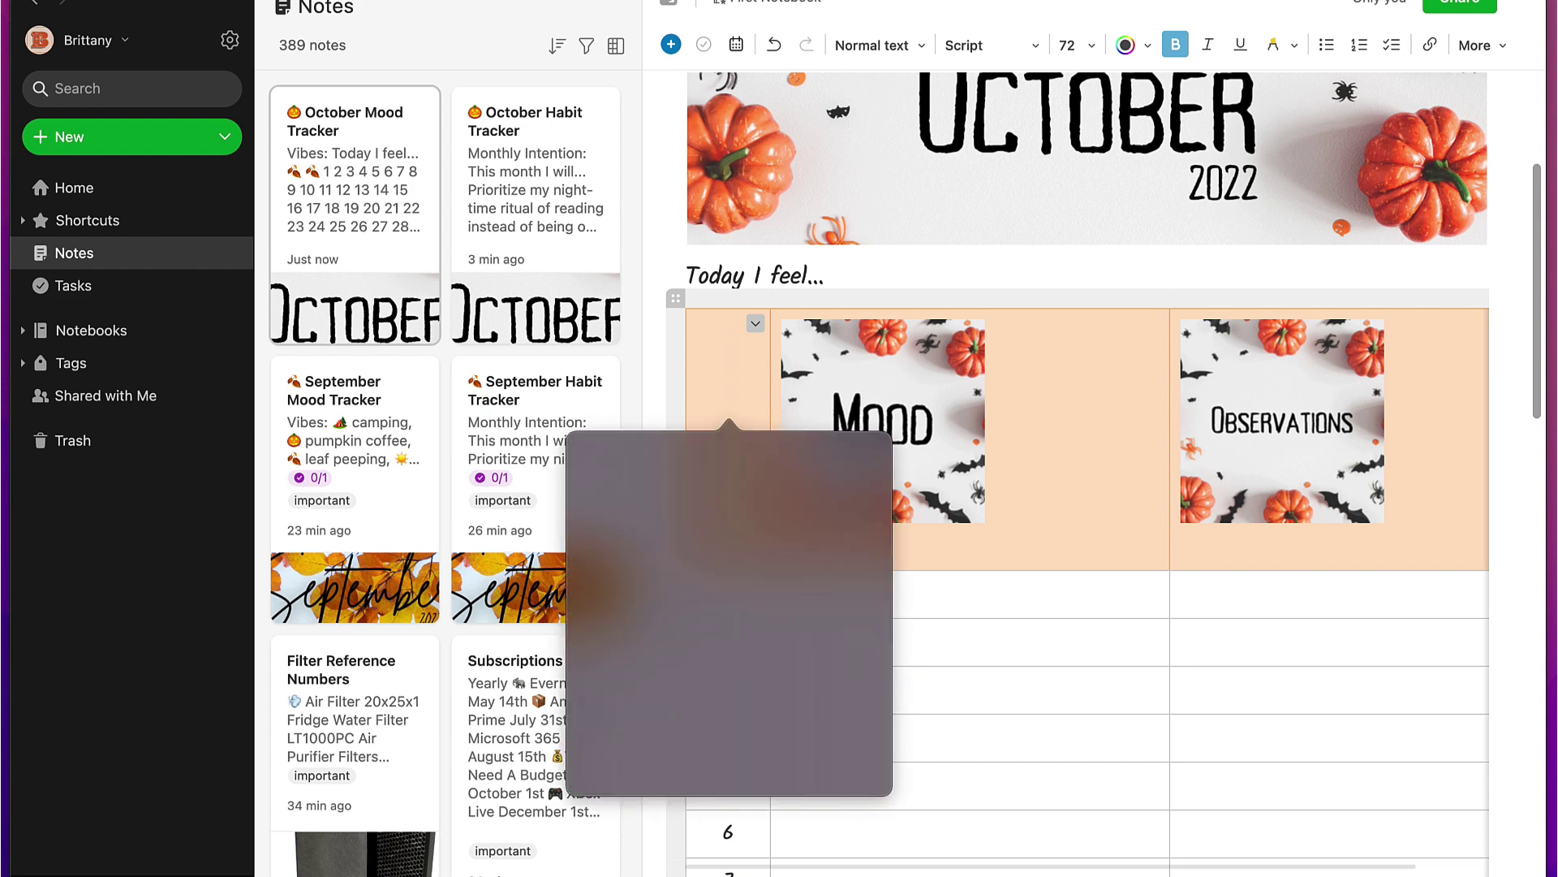
click(670, 605)
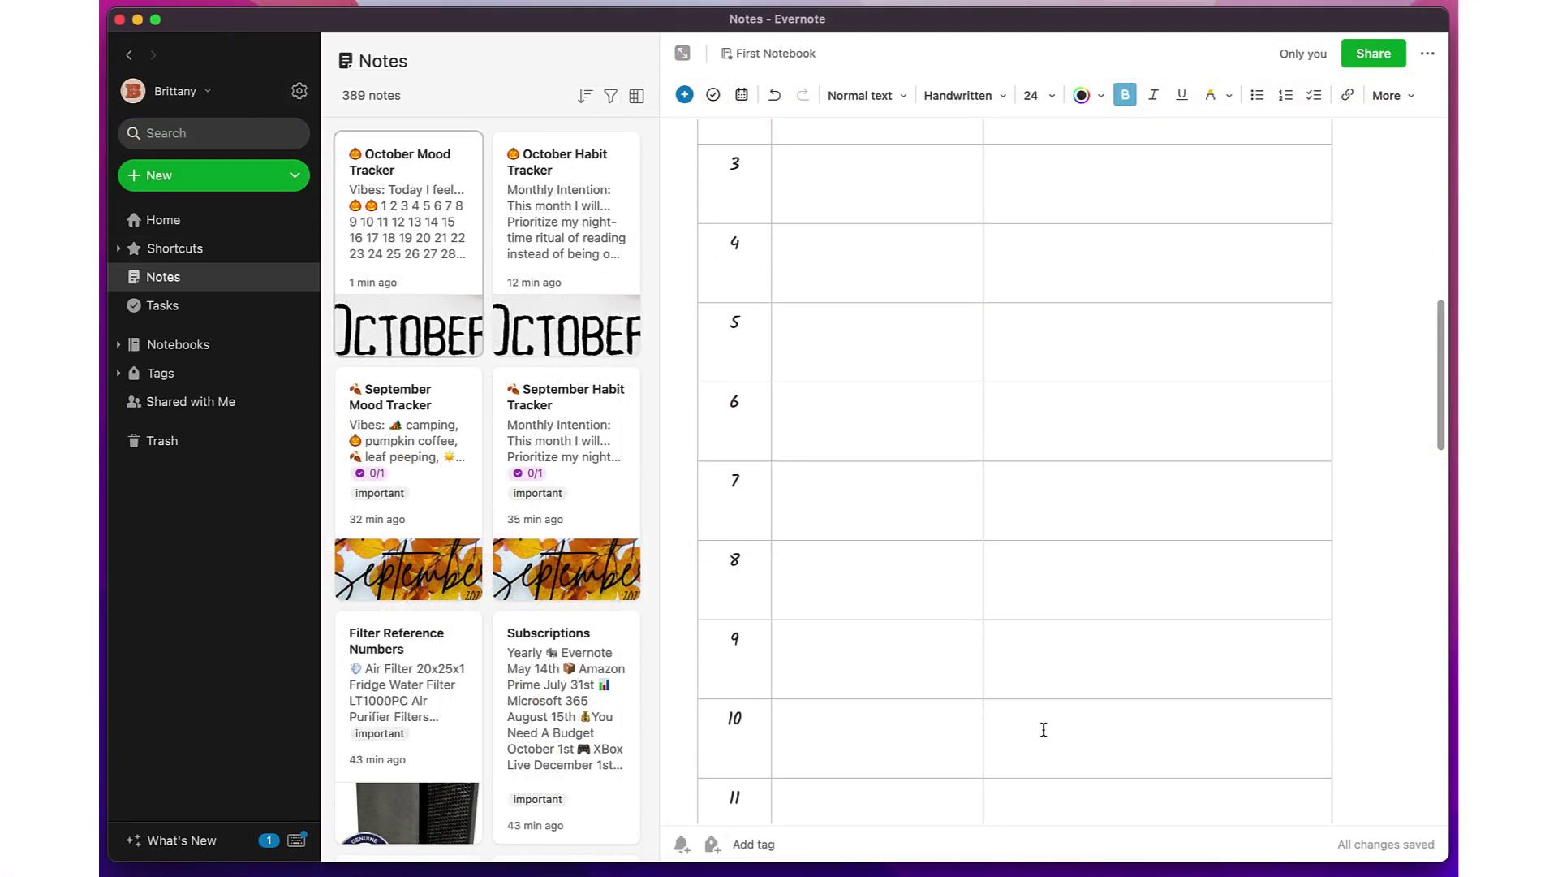
Check the October table down to day 31 and the Habit Tracker, then open September Mood Tracker's end.
scroll(1044, 729, down, 20)
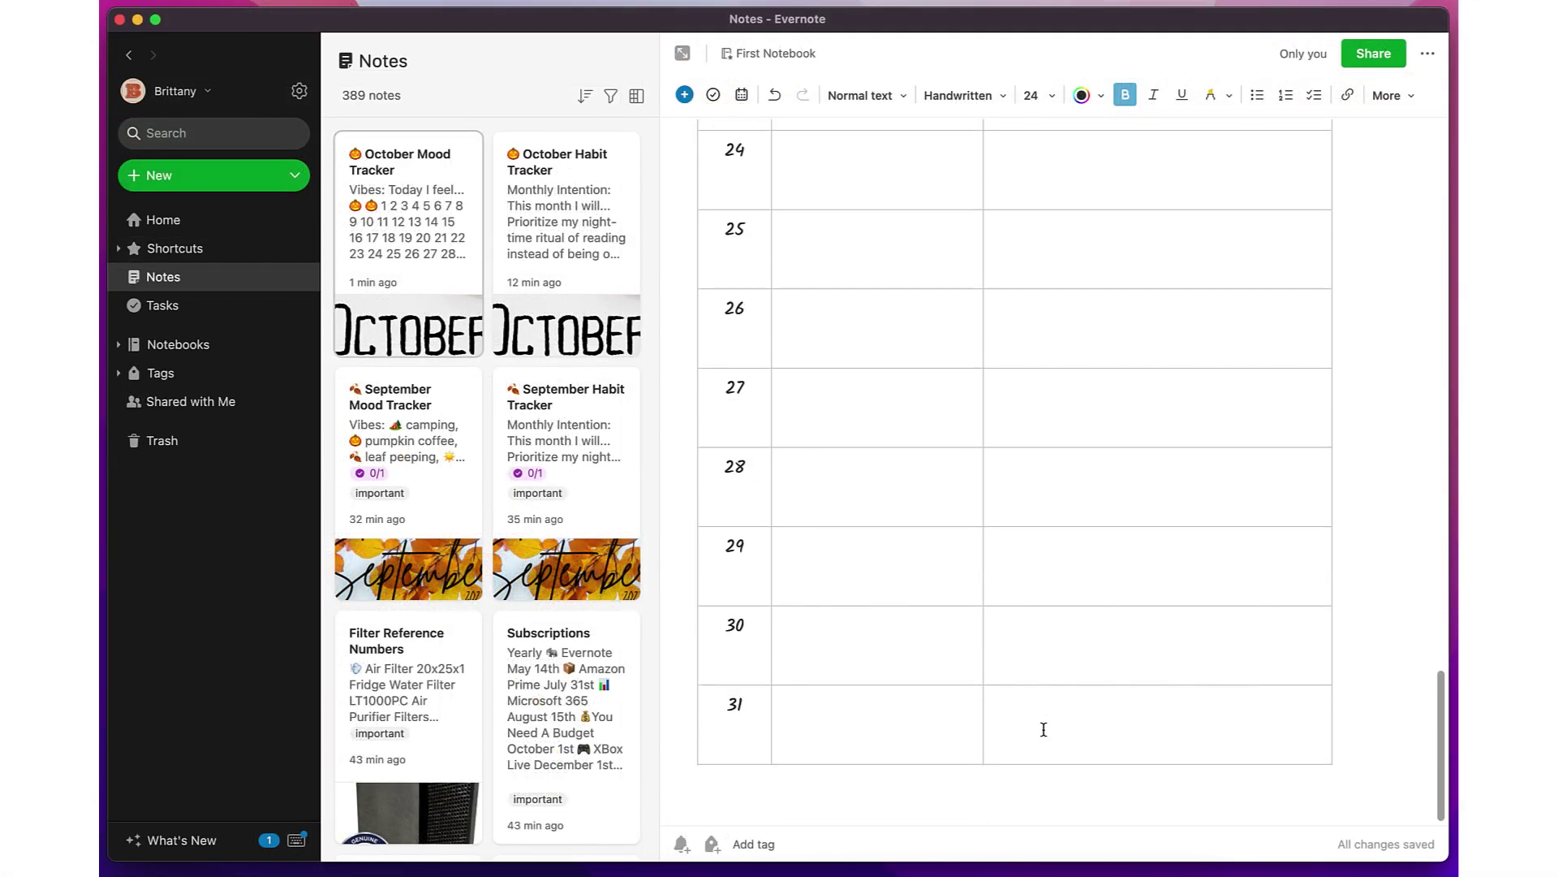
click(1132, 720)
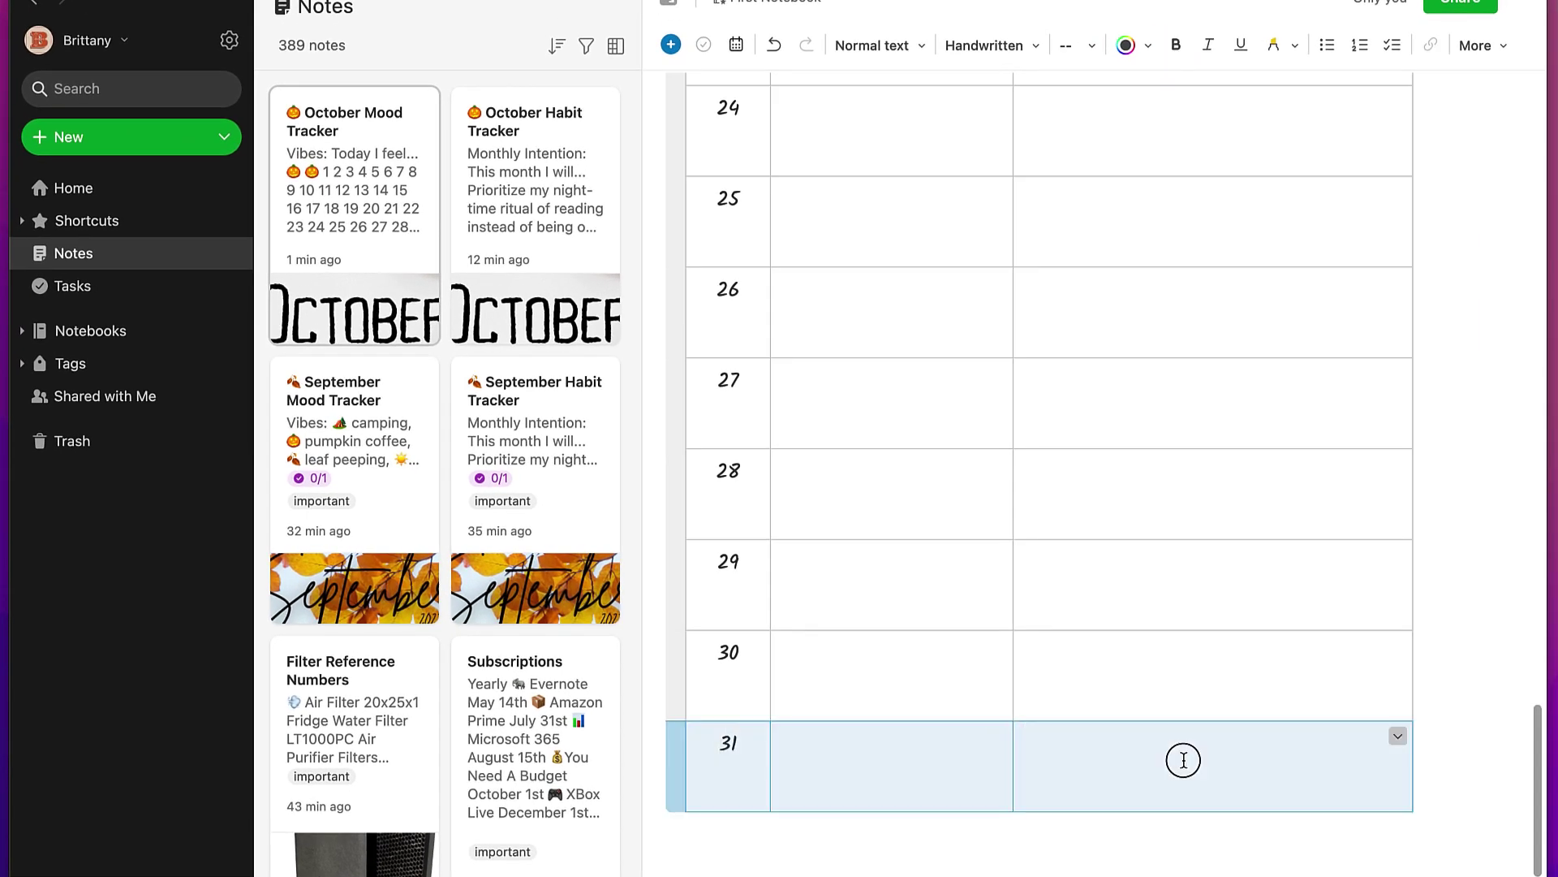
key(Down)
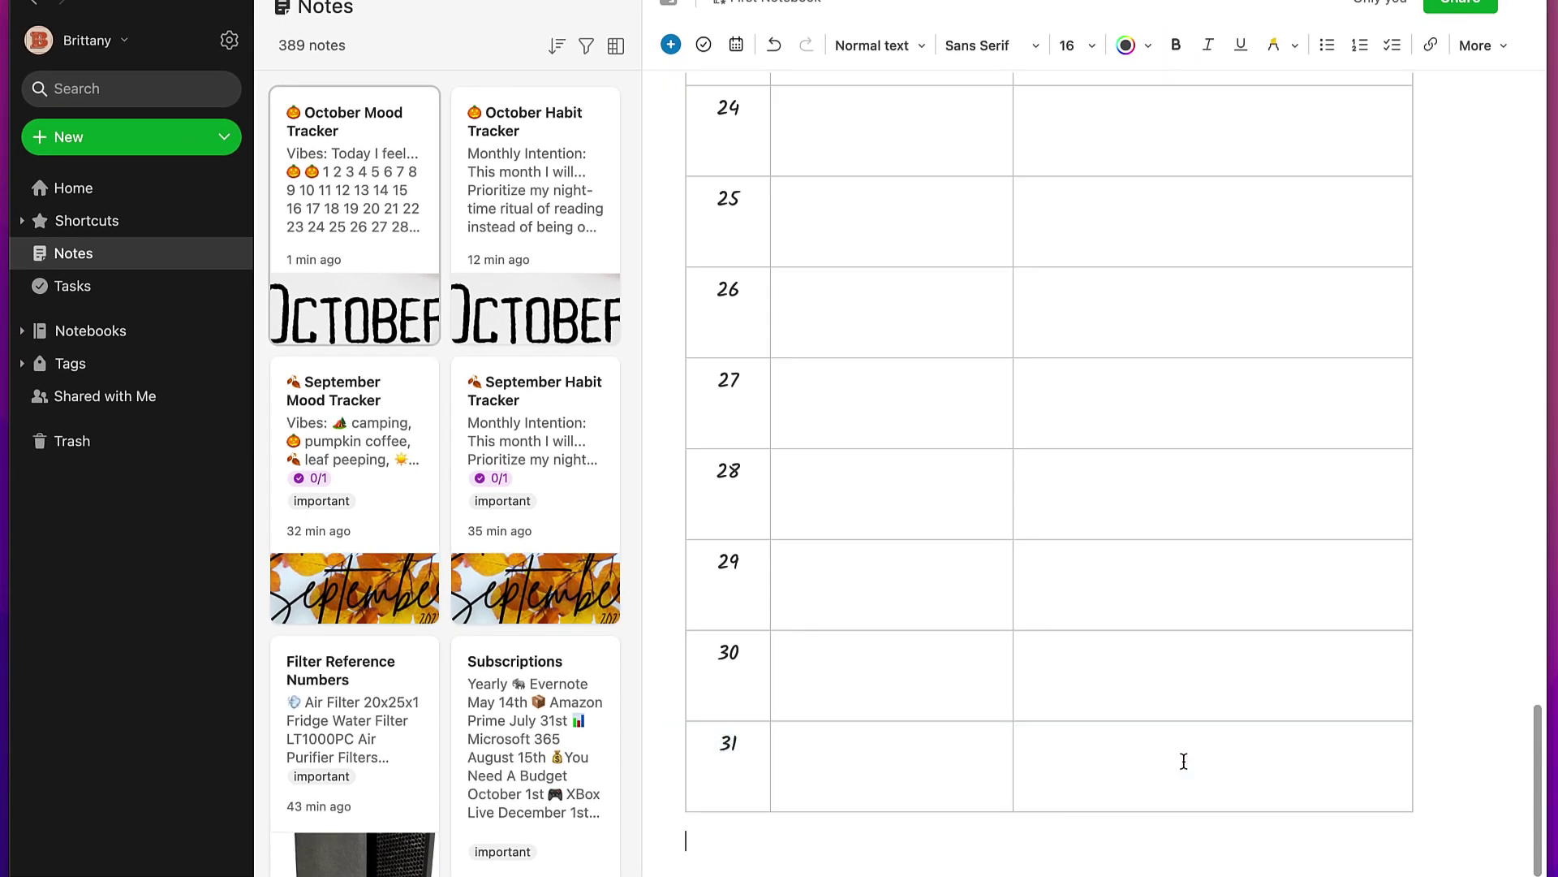
scroll(1183, 760, up, 20)
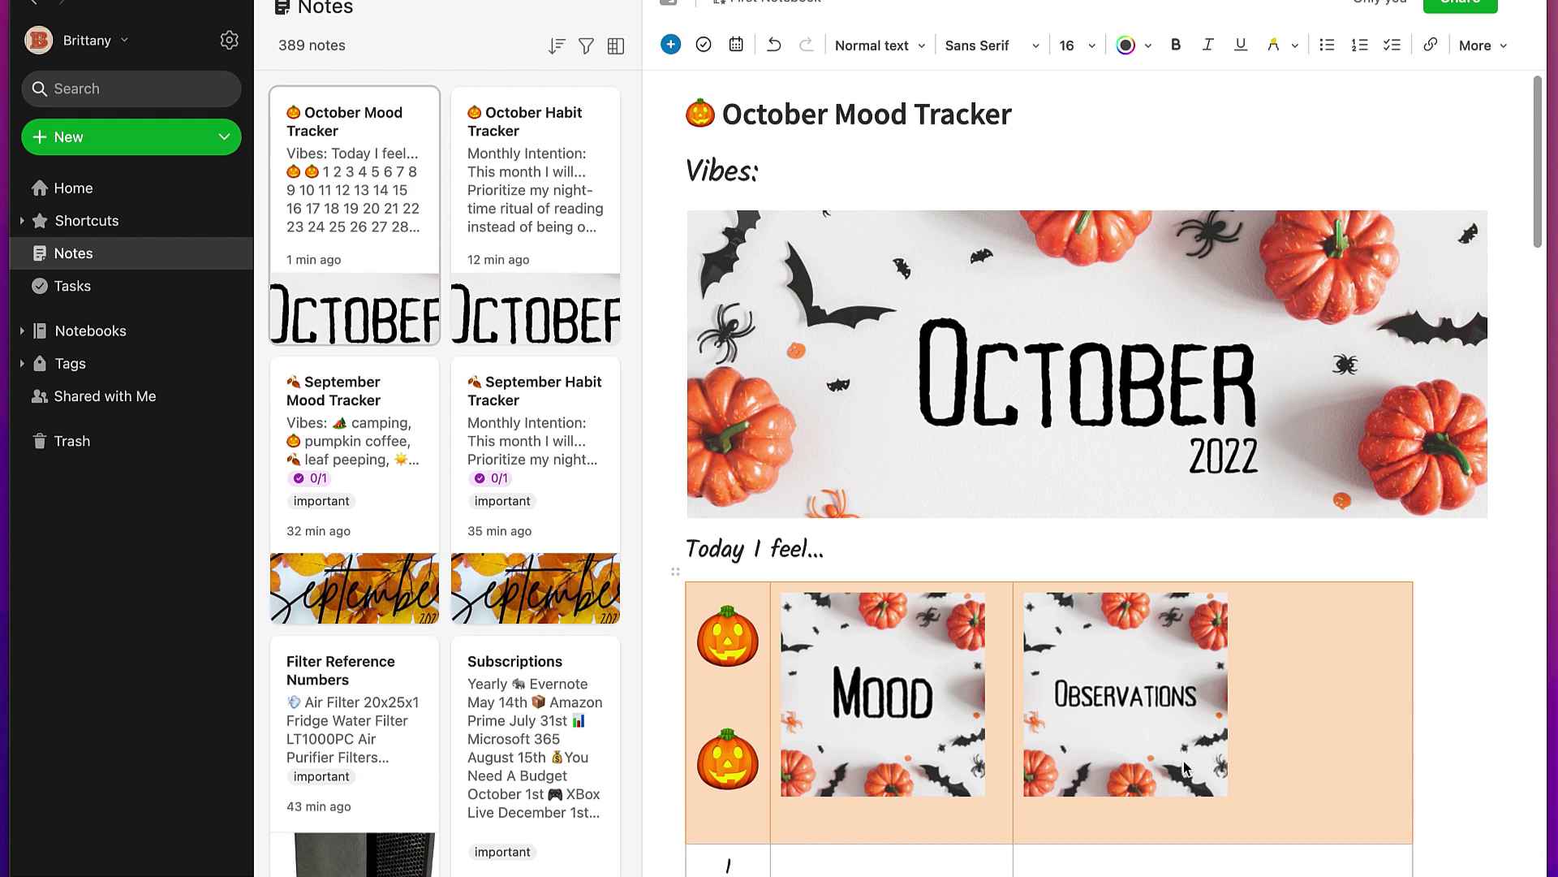
click(556, 235)
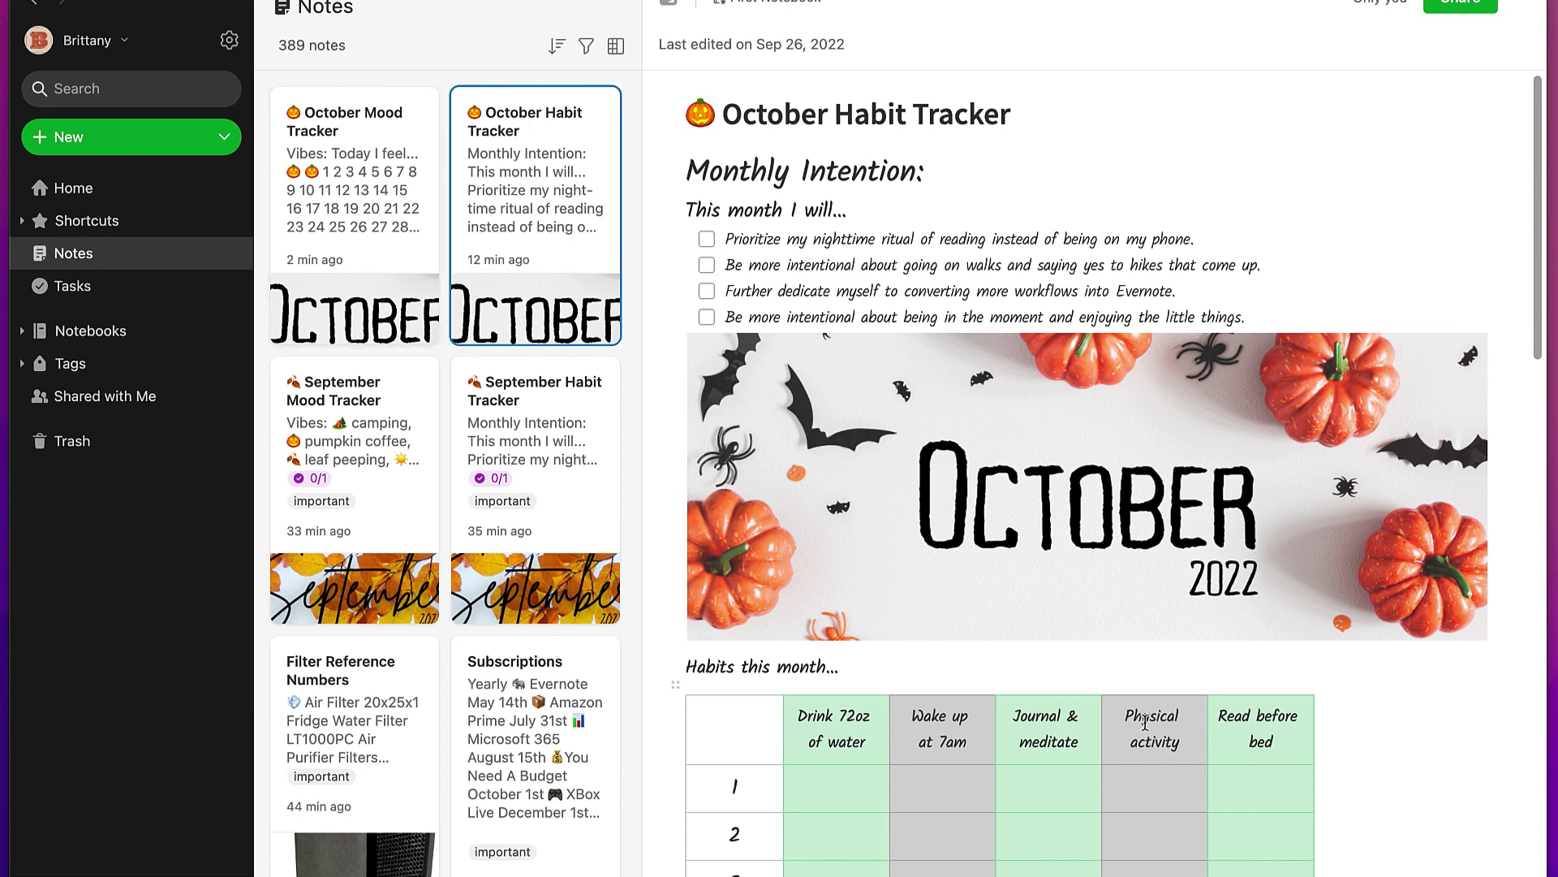
click(378, 201)
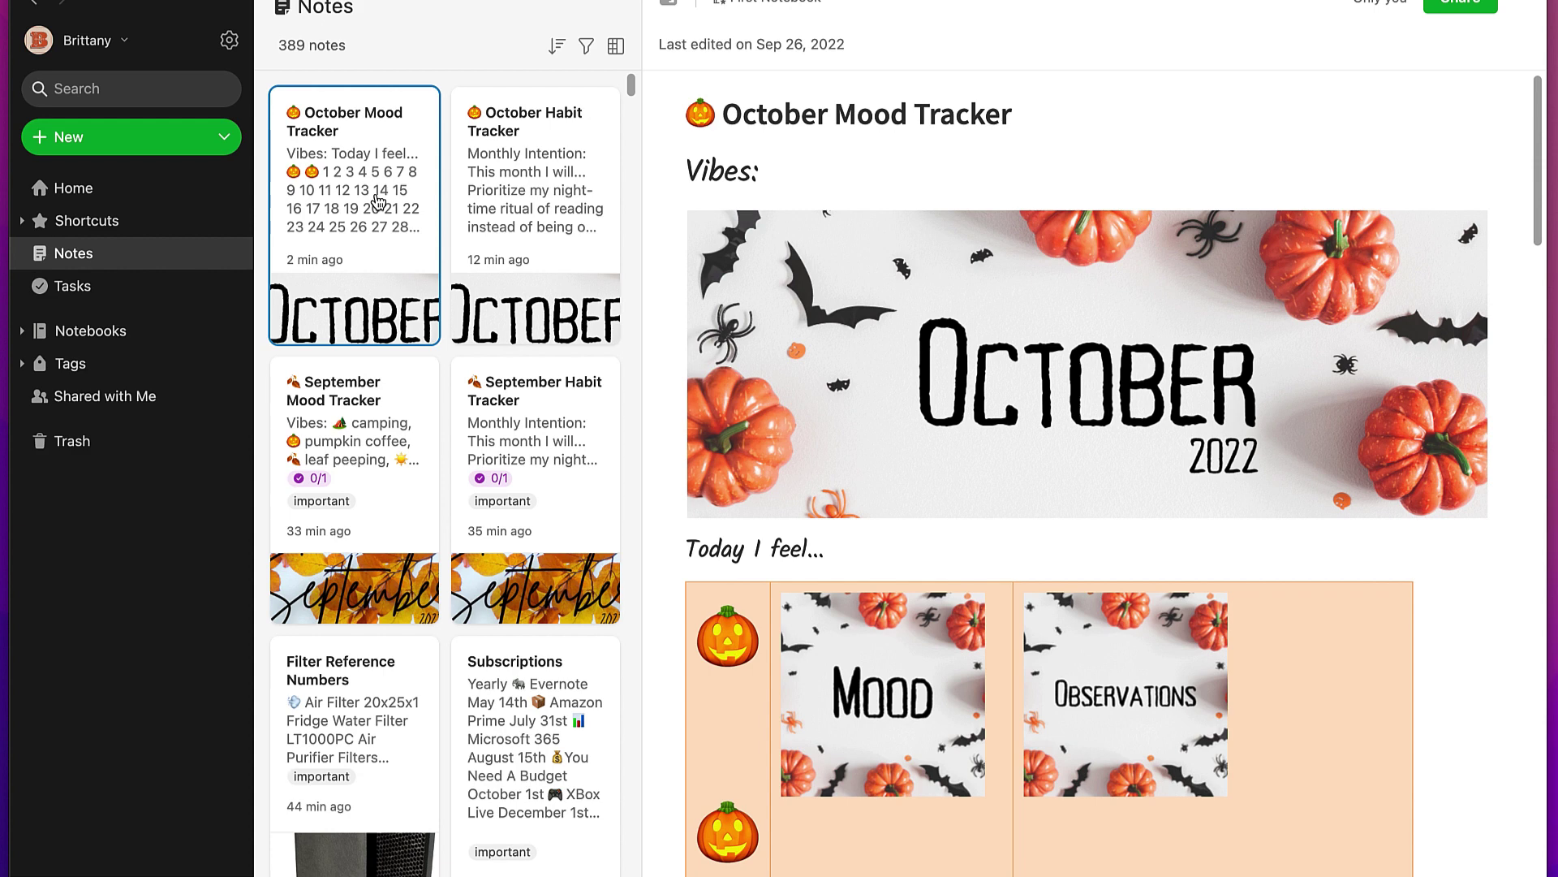
click(889, 826)
scroll(889, 826, down, 20)
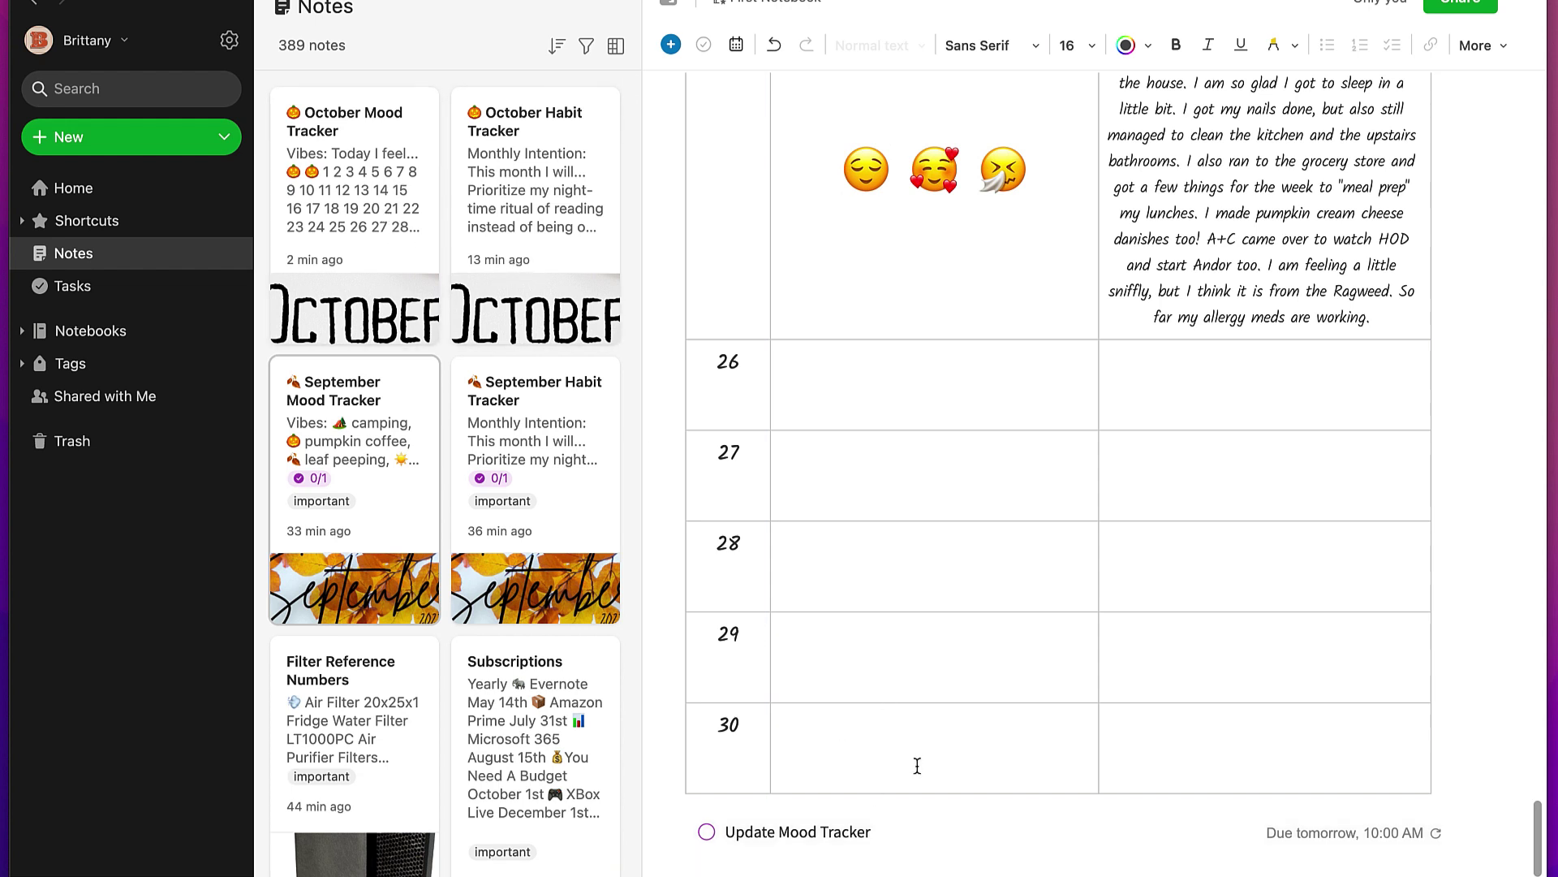
click(899, 836)
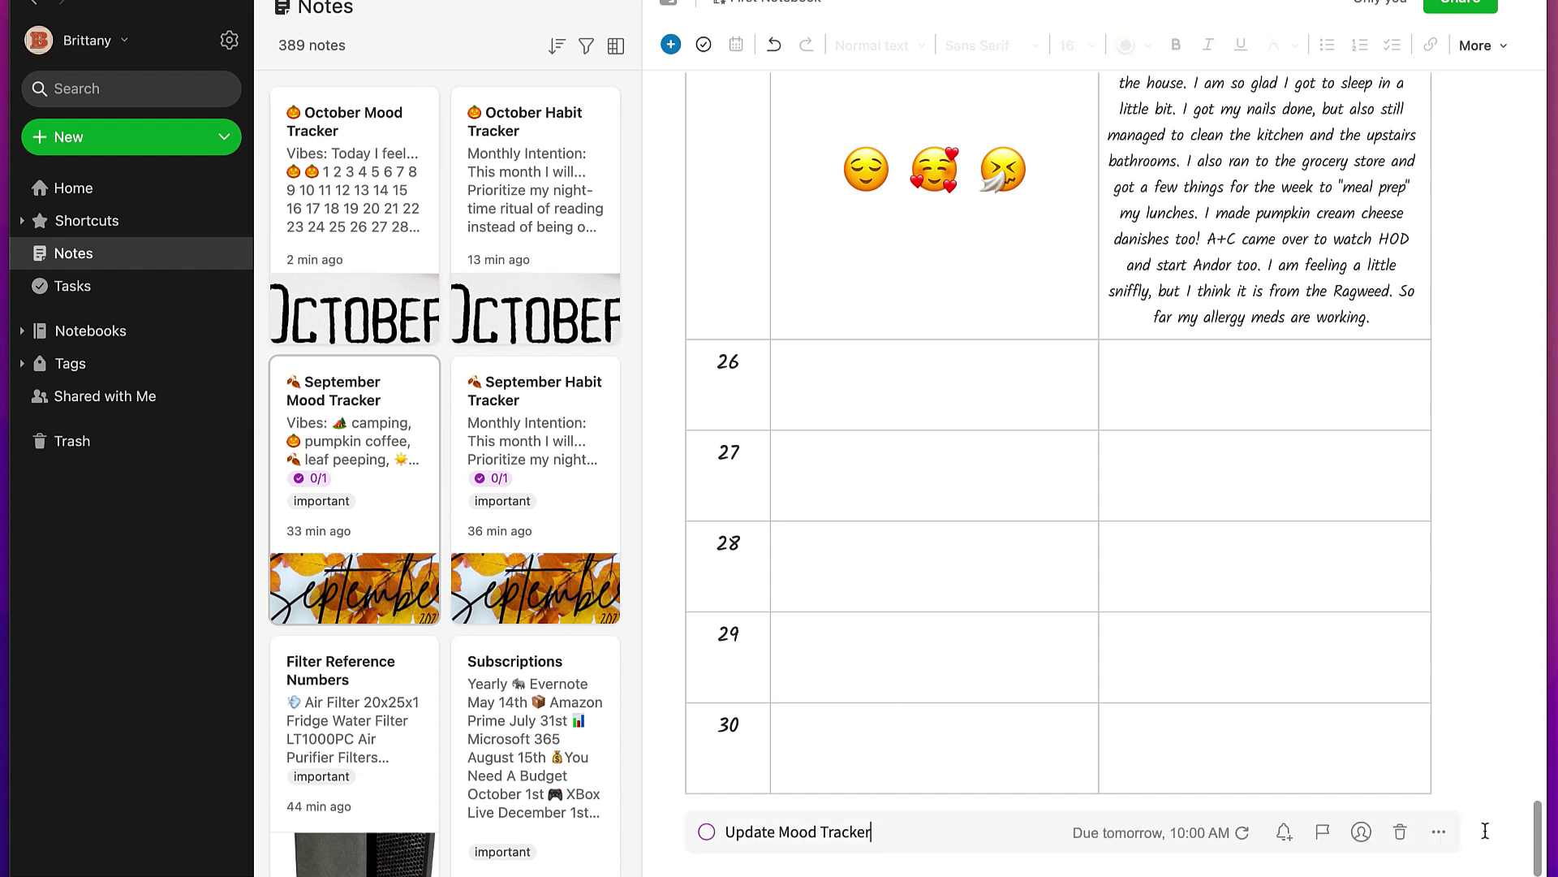
click(1440, 834)
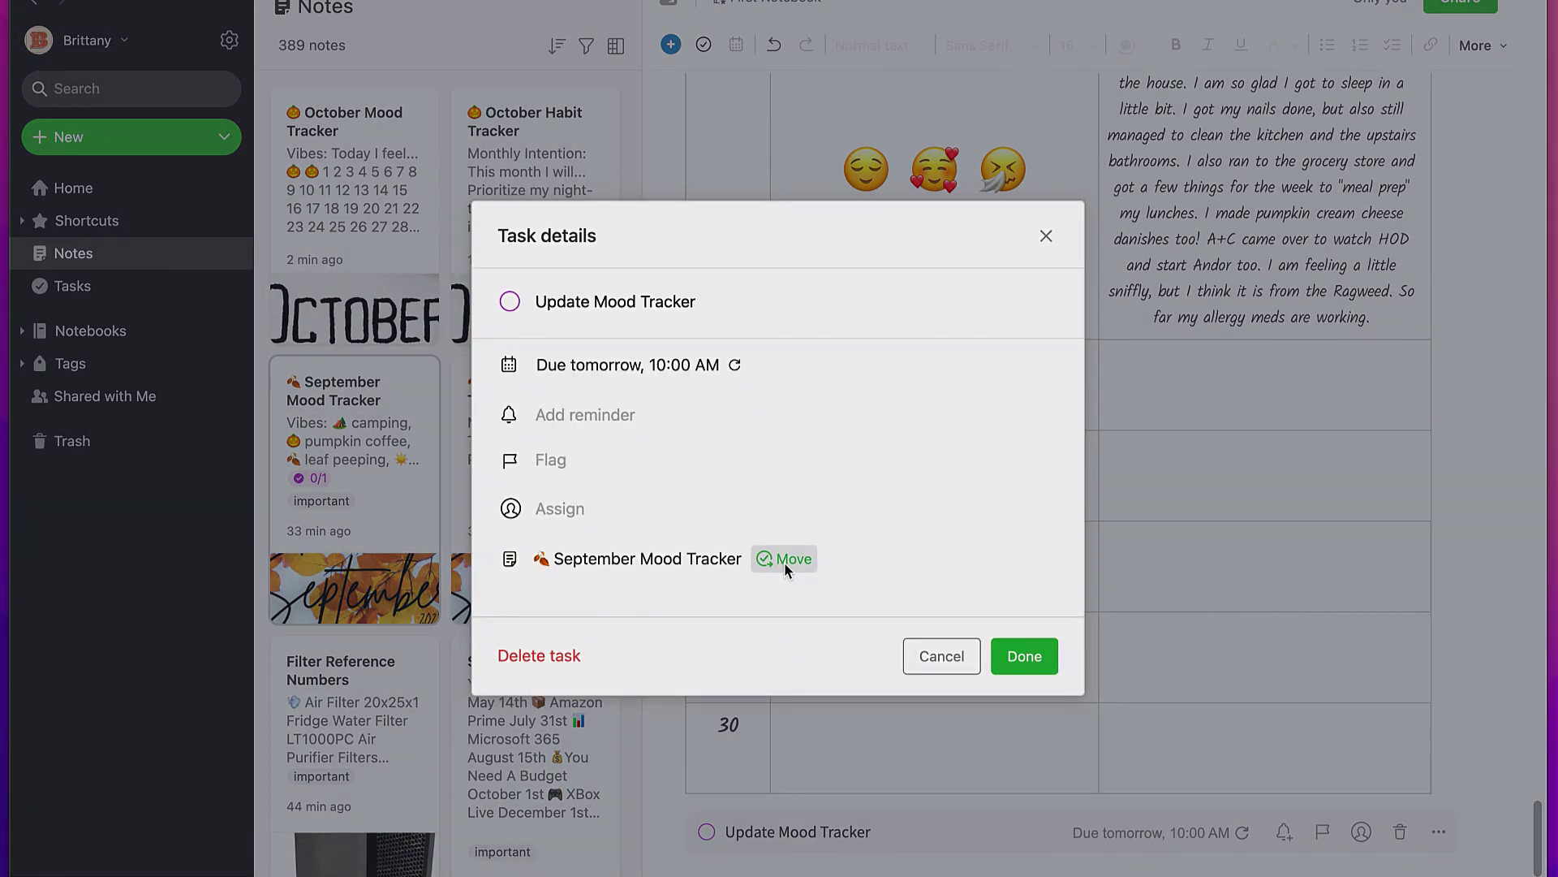
click(784, 561)
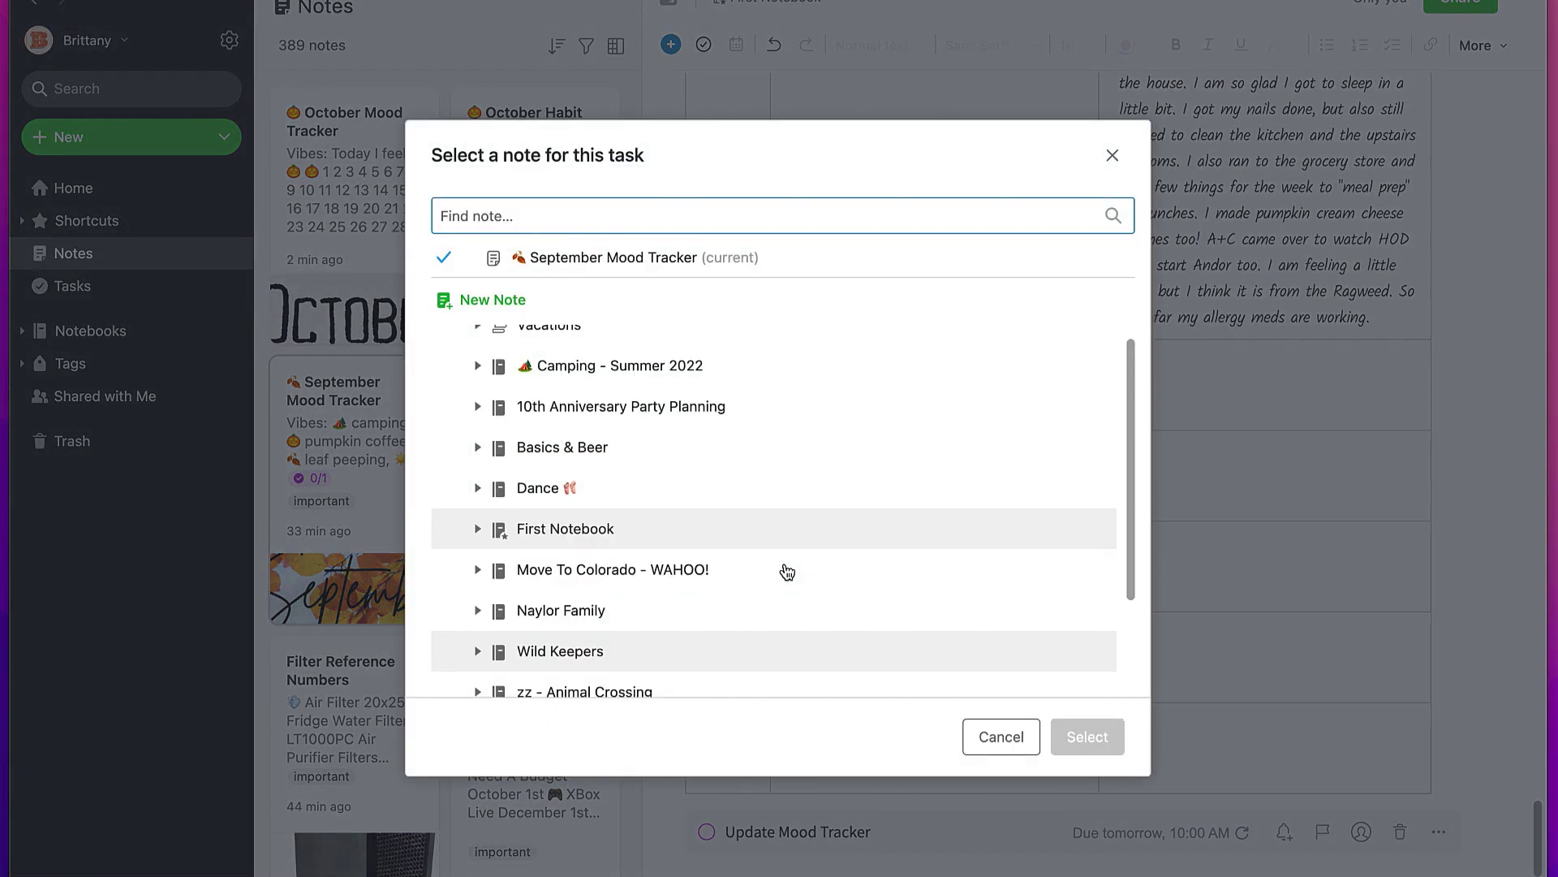
scroll(736, 454, up, 1)
text(octo)
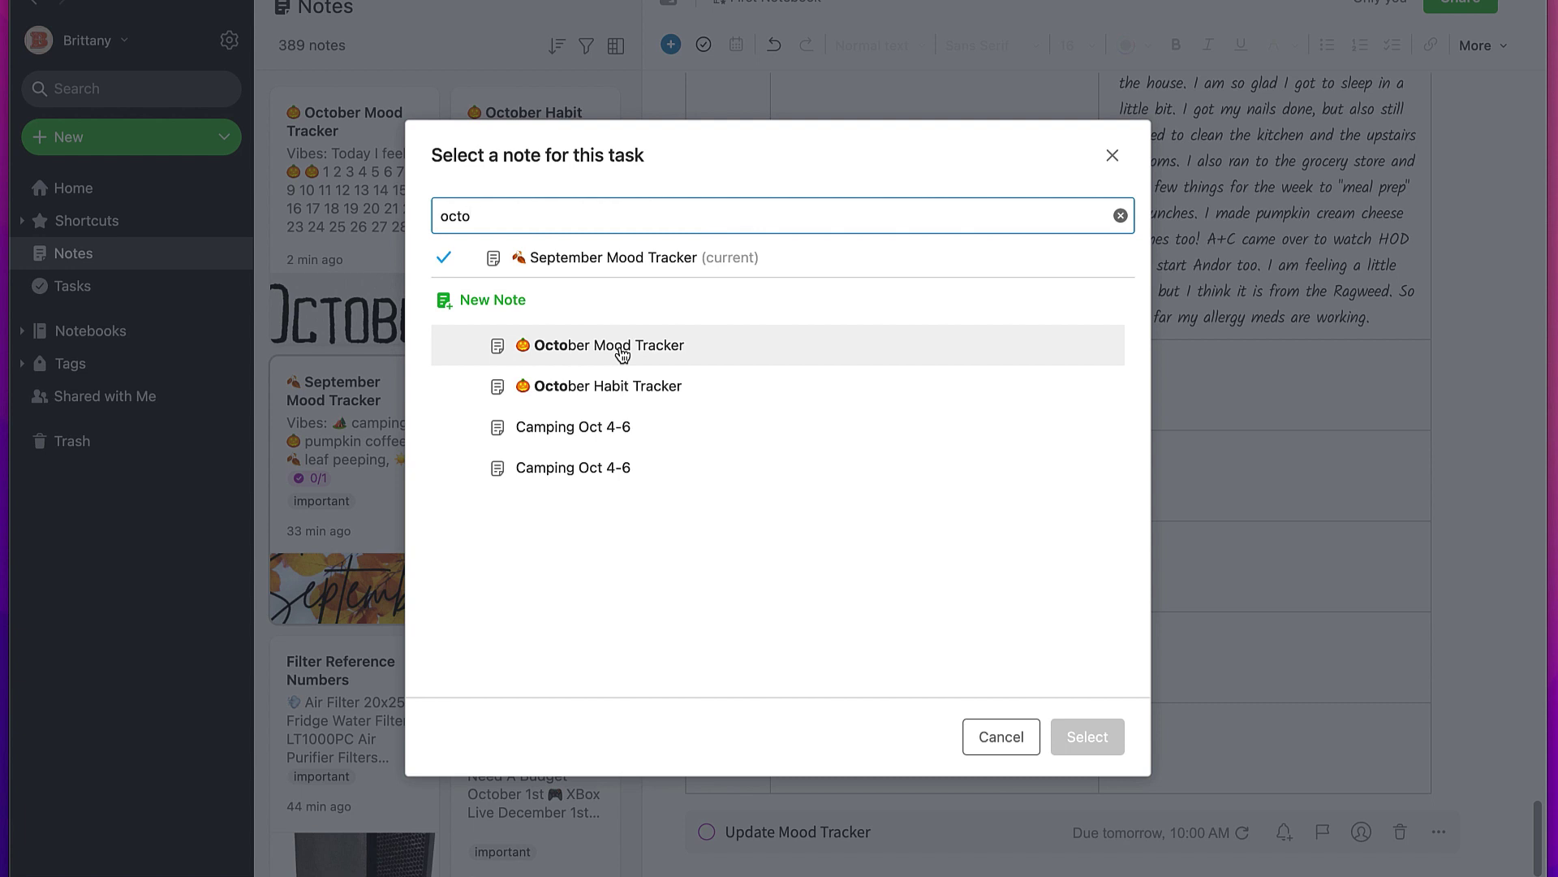
click(990, 737)
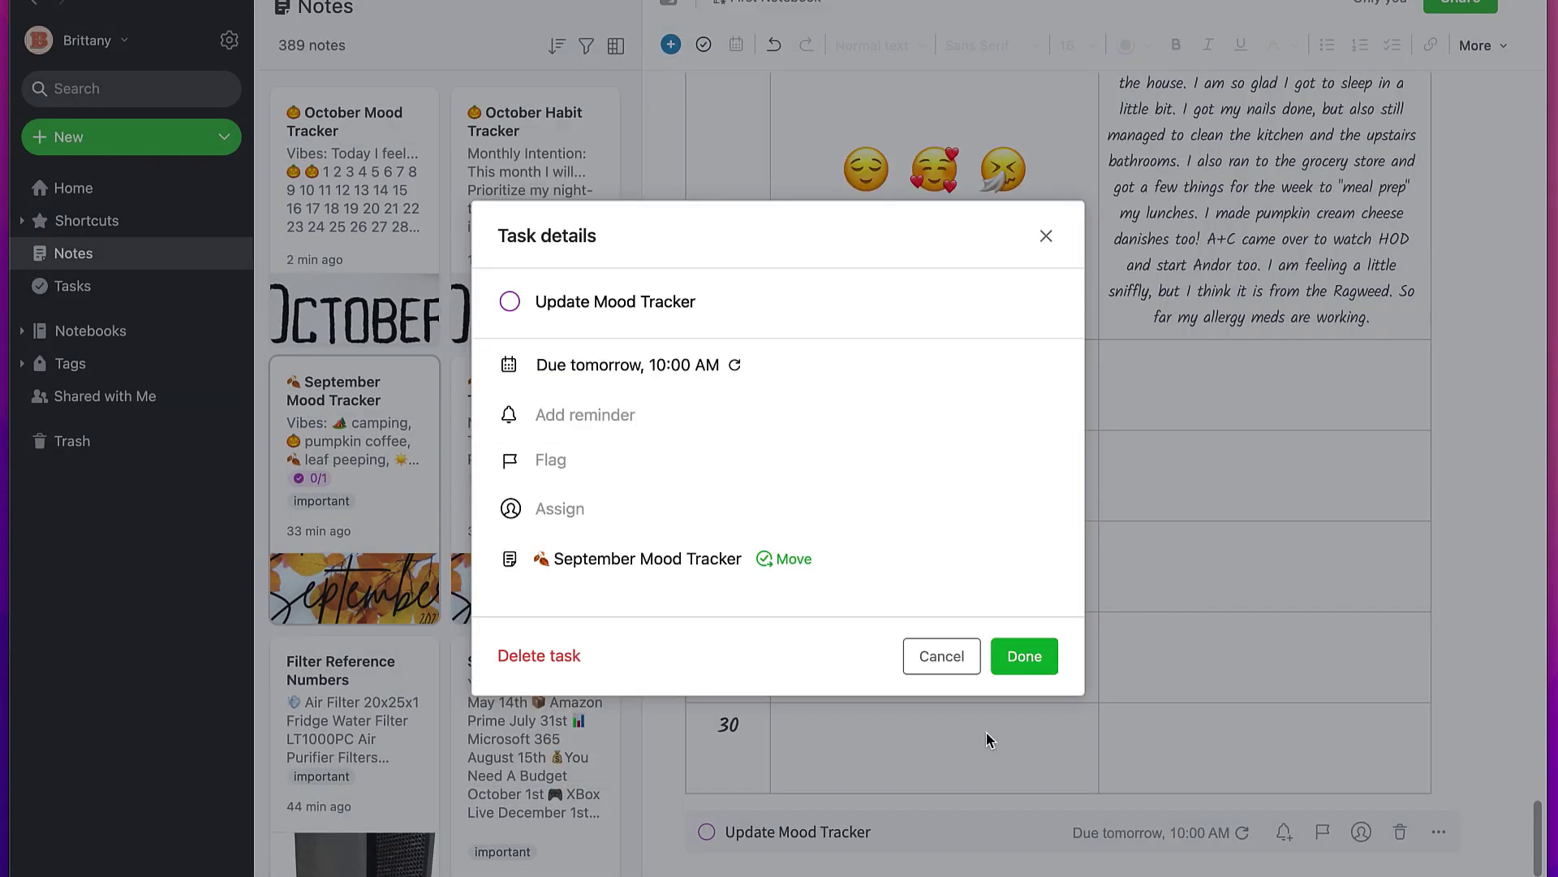
Close the task details unchanged, open October Mood Tracker, then return to the Home dashboard.
click(936, 657)
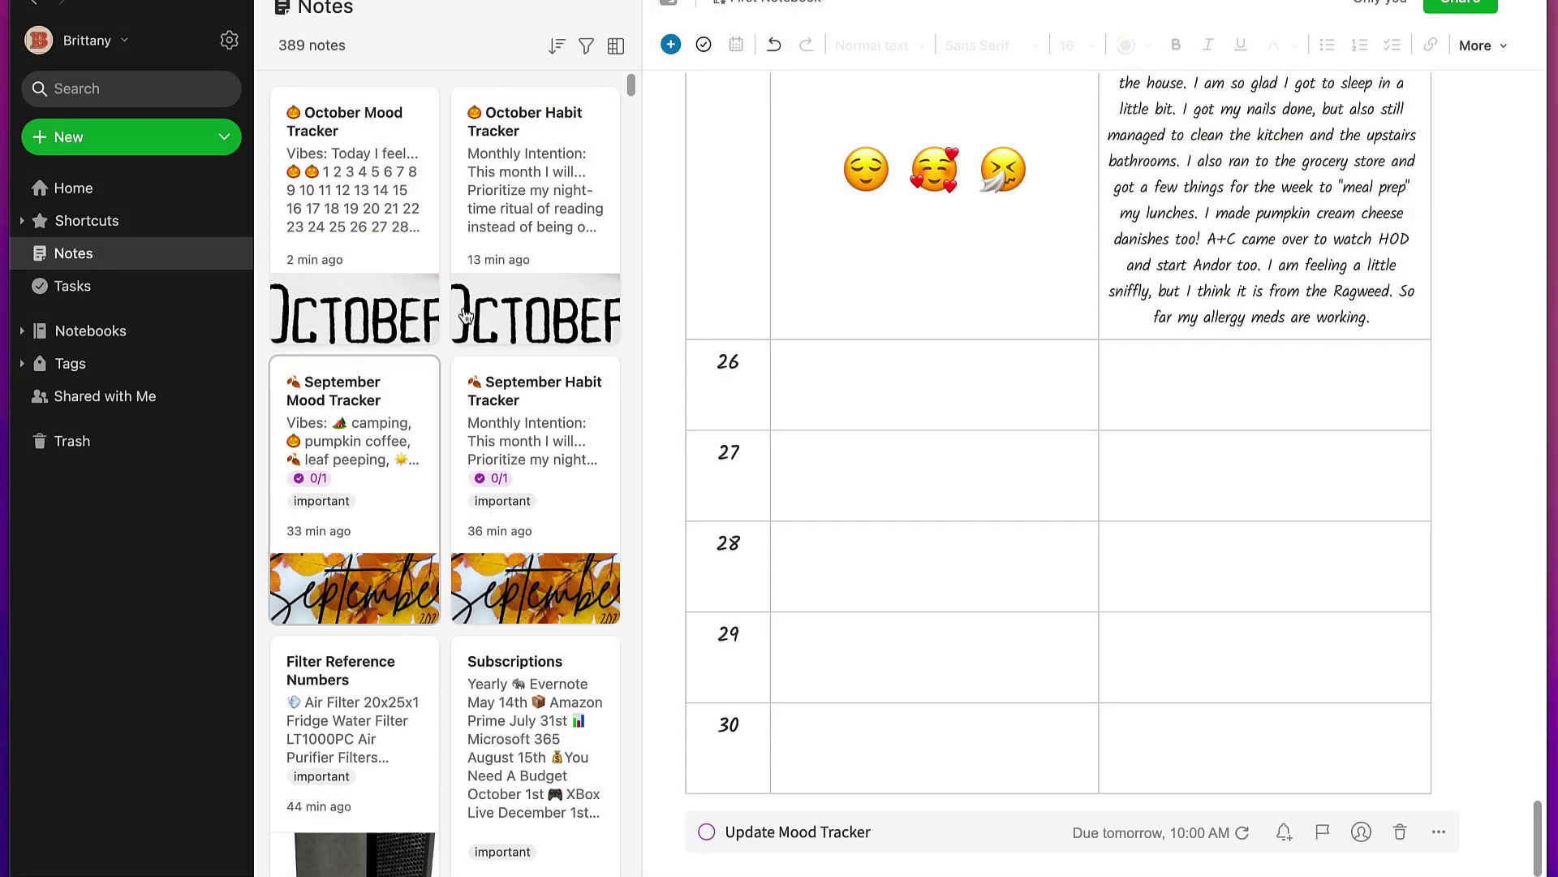
click(361, 237)
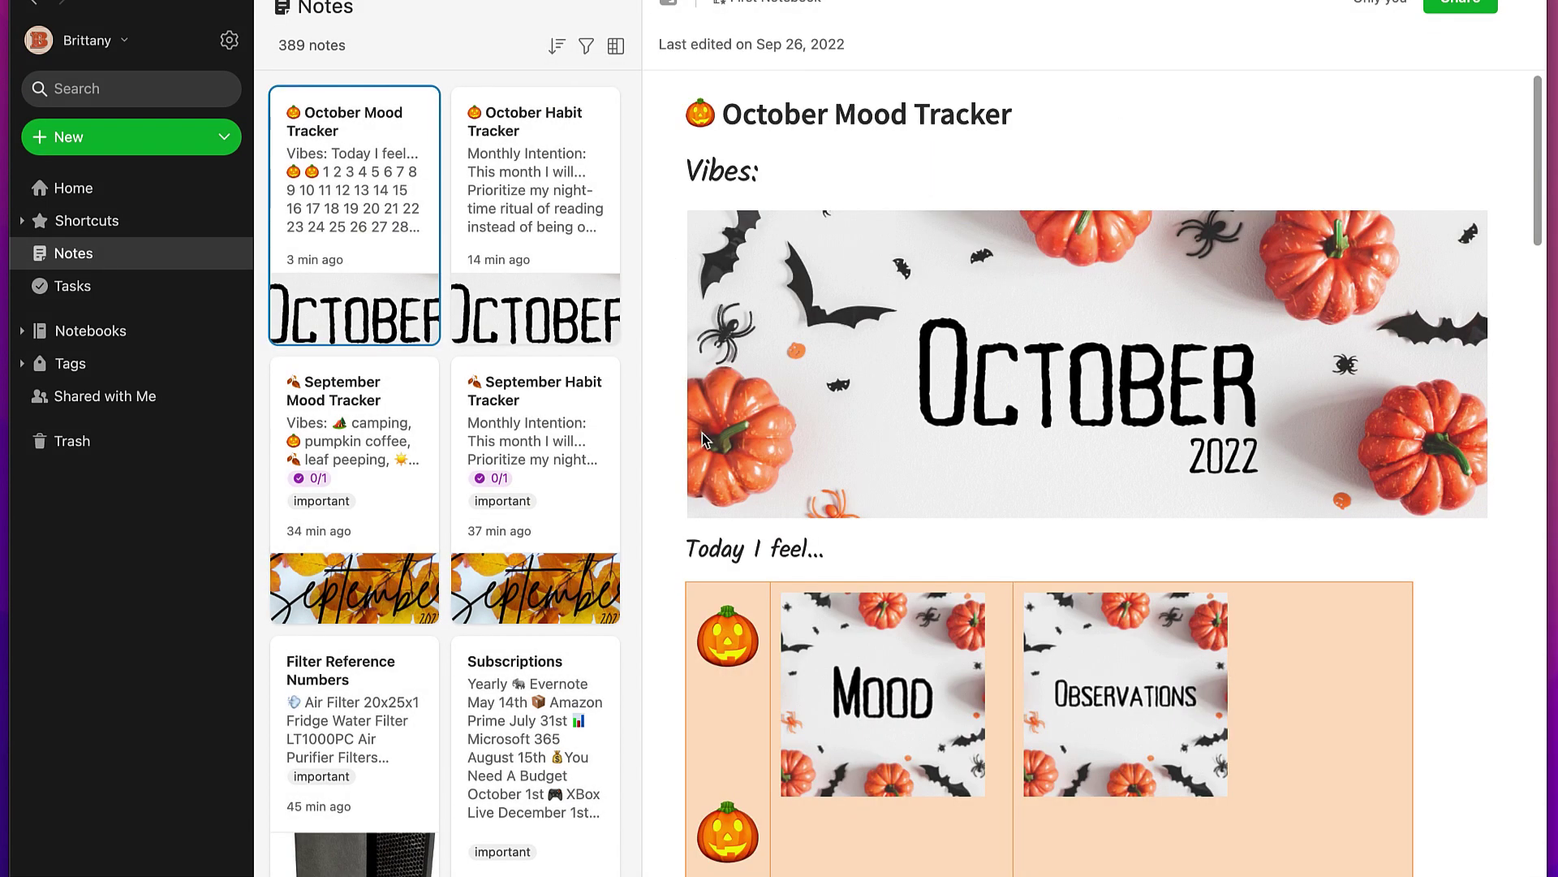
click(114, 186)
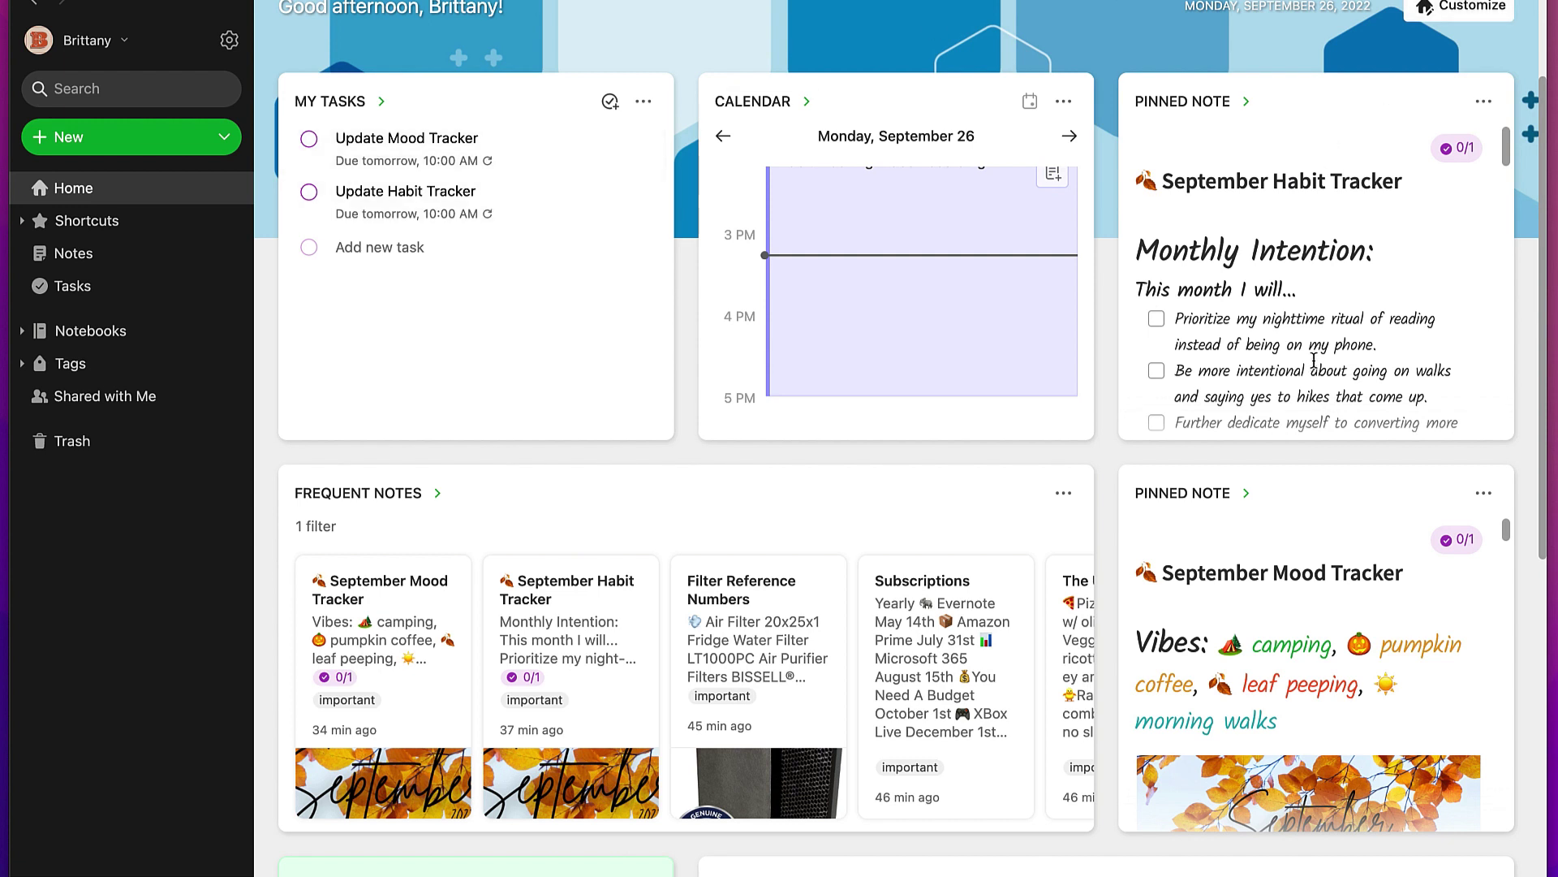
Choose Replace pinned note for the pinned September Habit Tracker and search 'oct'.
click(1484, 104)
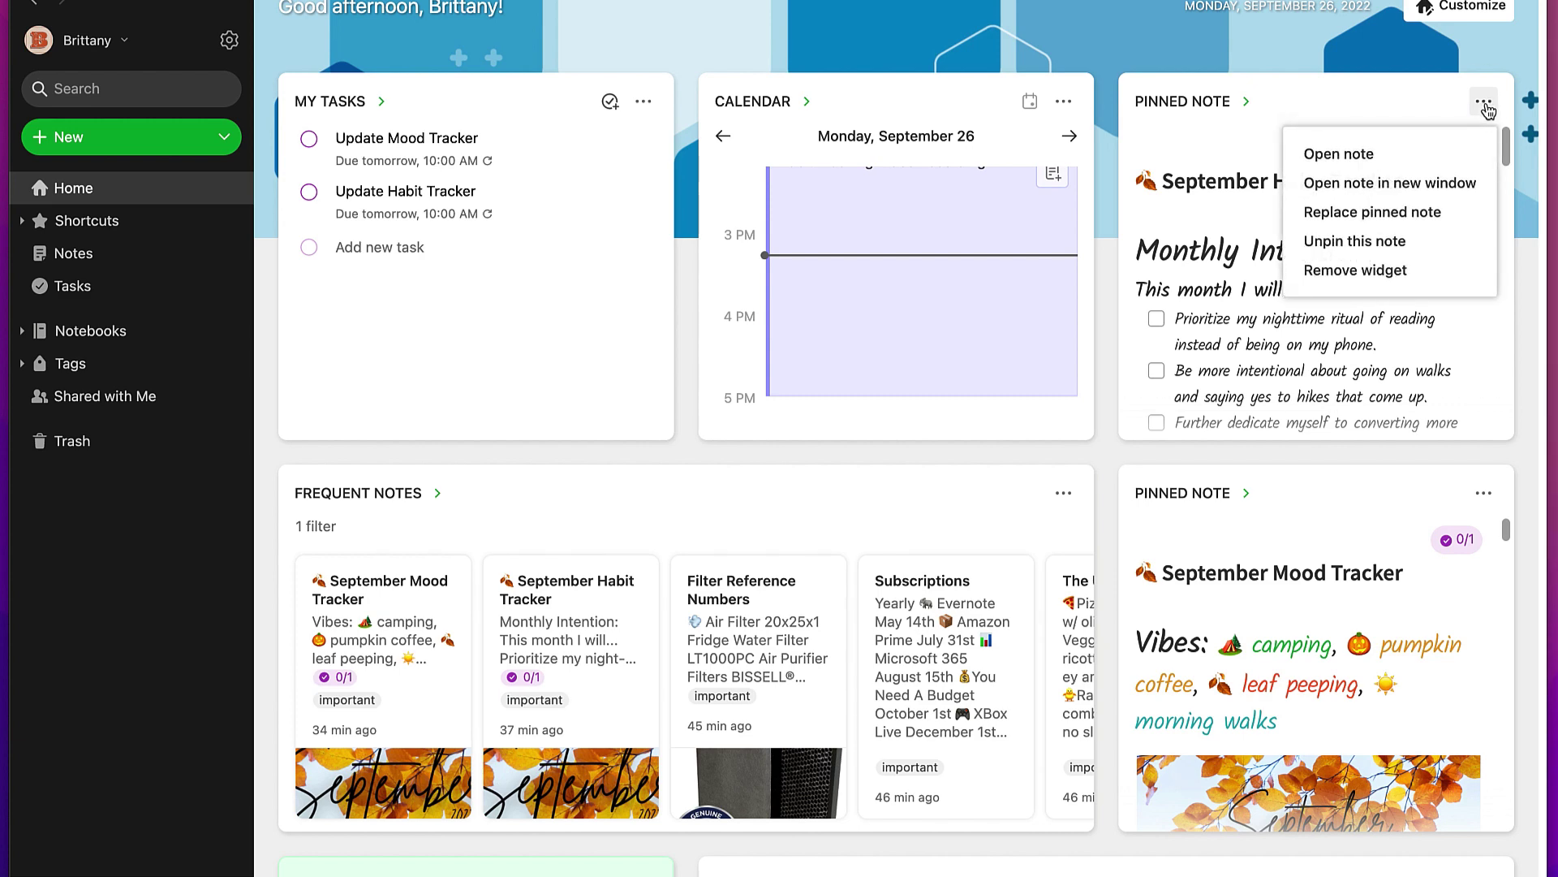
click(1380, 212)
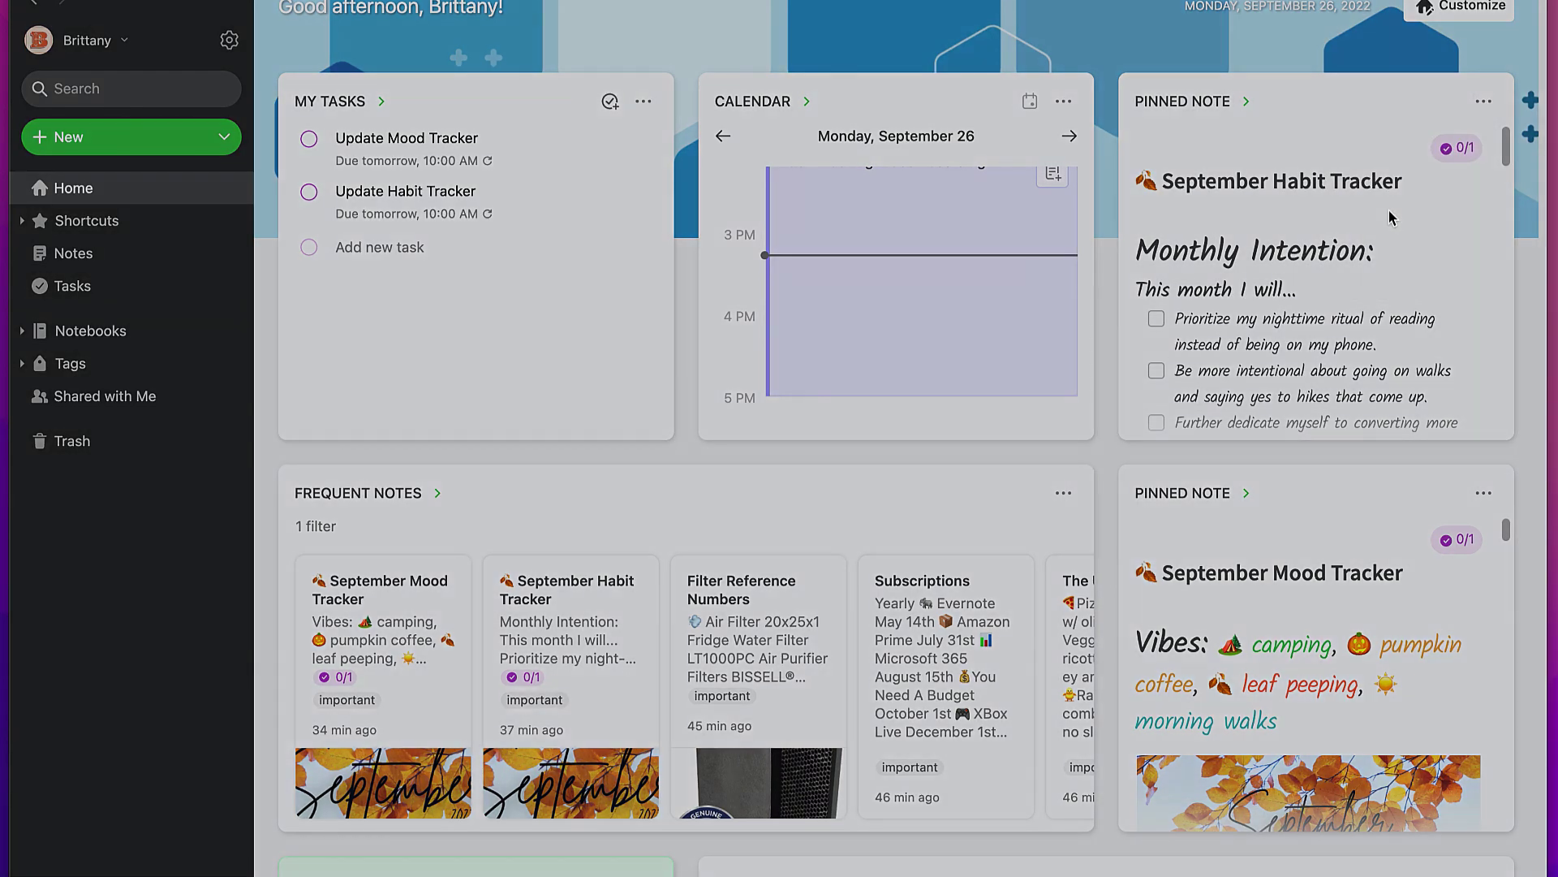
text(oct)
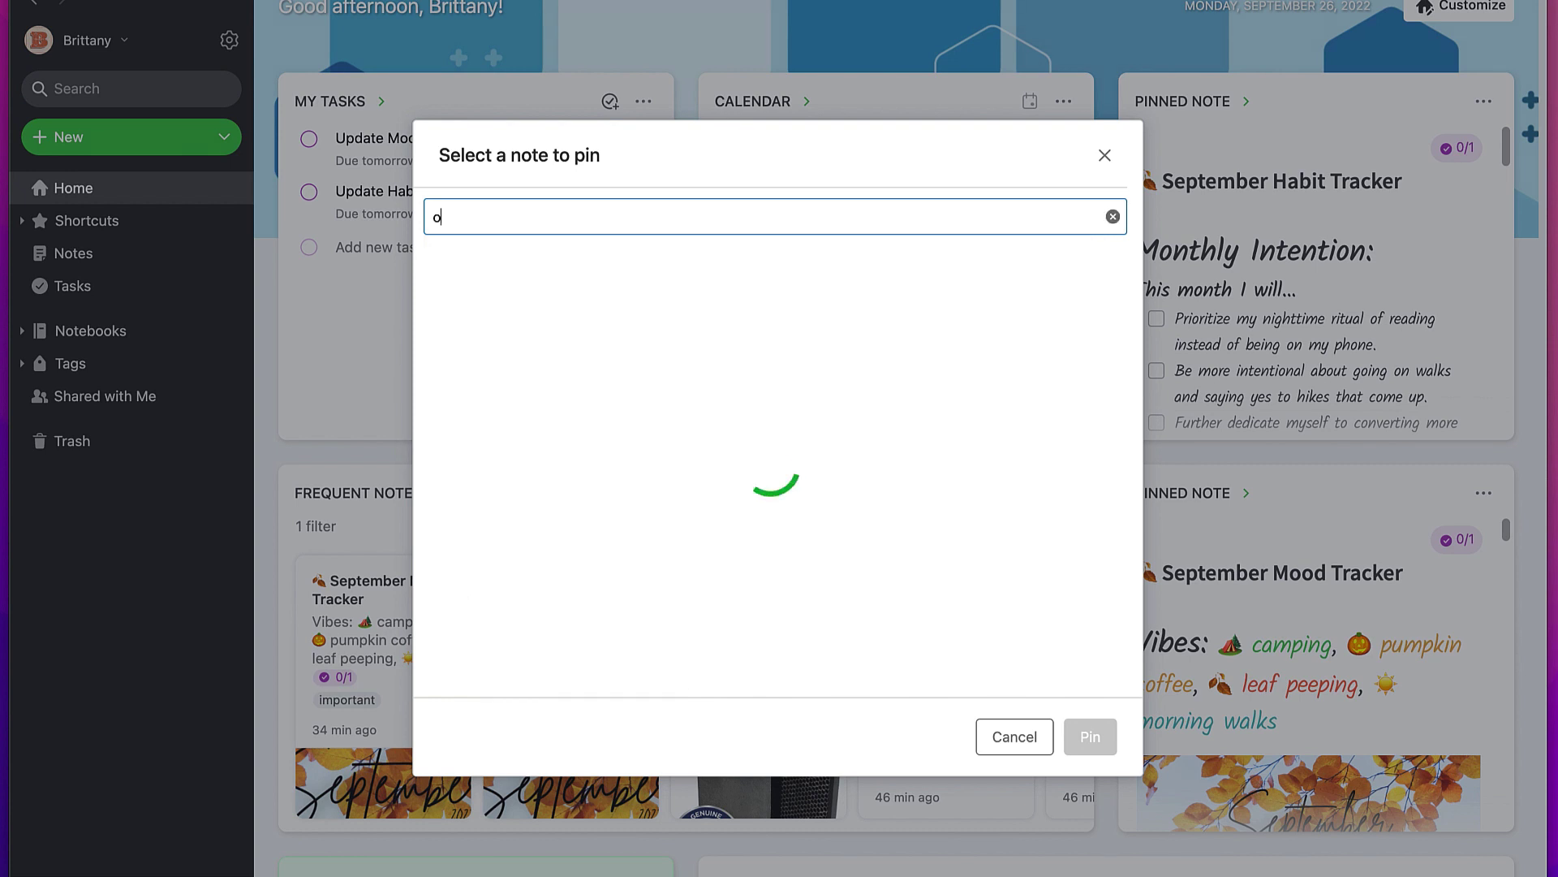